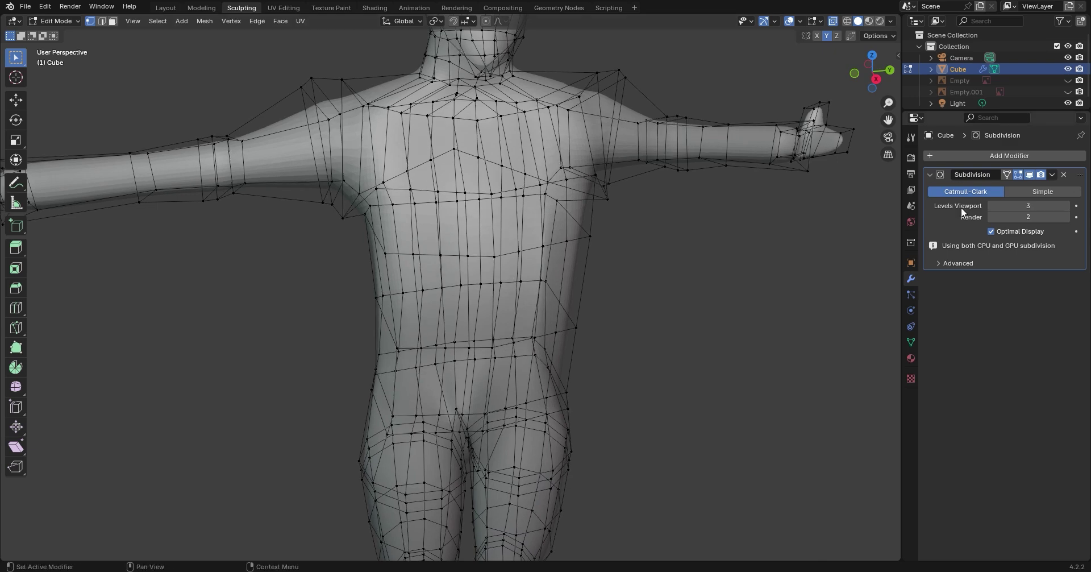
# Step: Apply the body's Subdivision modifier at viewport level 3 and inspect the resulting mesh in Edit Mode
pyautogui.moveTo(630, 305); pyautogui.dragTo(632, 200, button='middle')
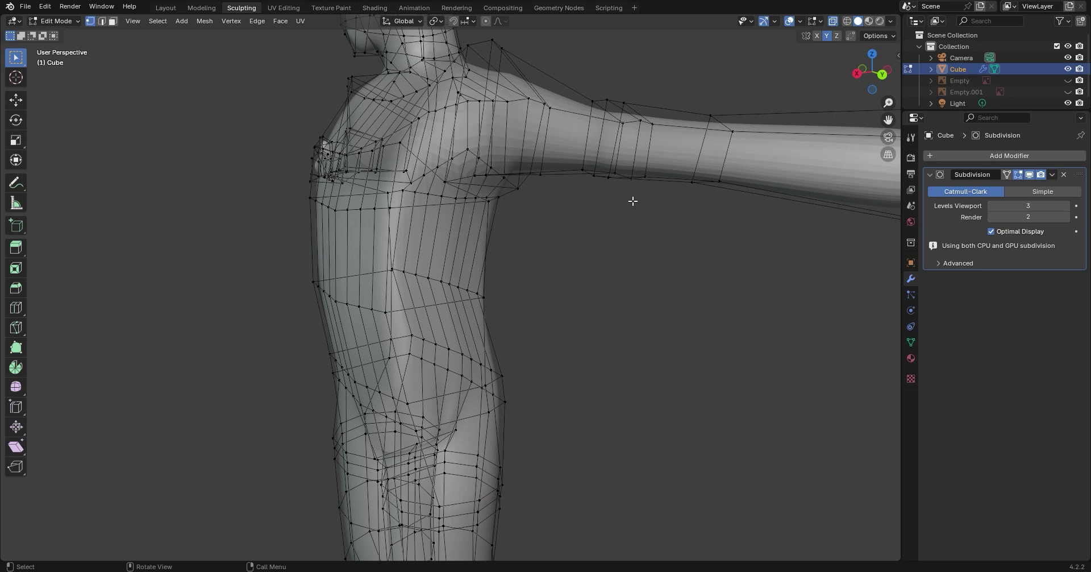
pyautogui.moveTo(632, 200); pyautogui.dragTo(721, 221, button='middle')
pyautogui.click(1052, 174)
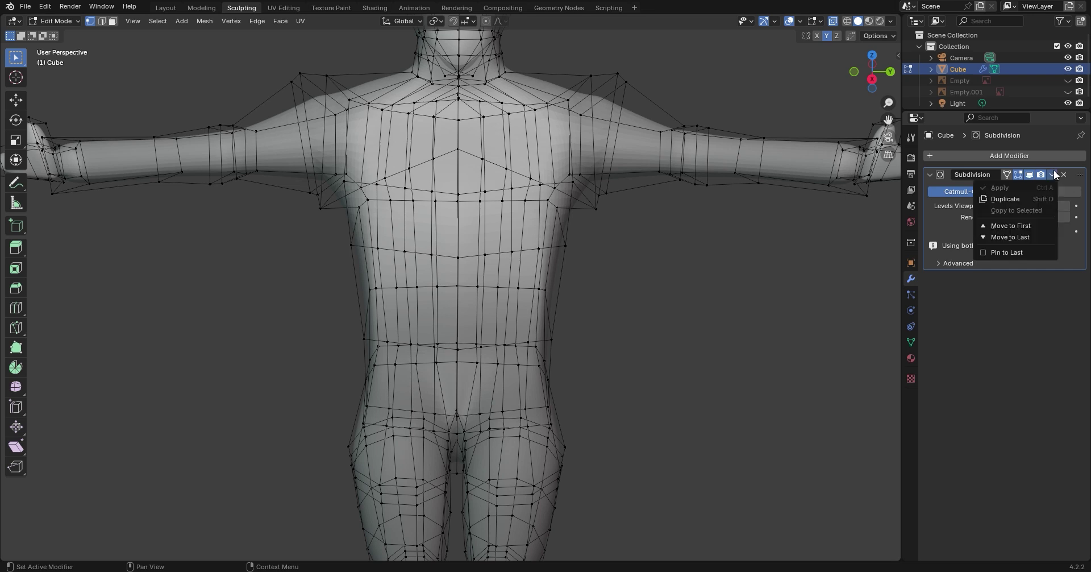
pyautogui.press('Tab')
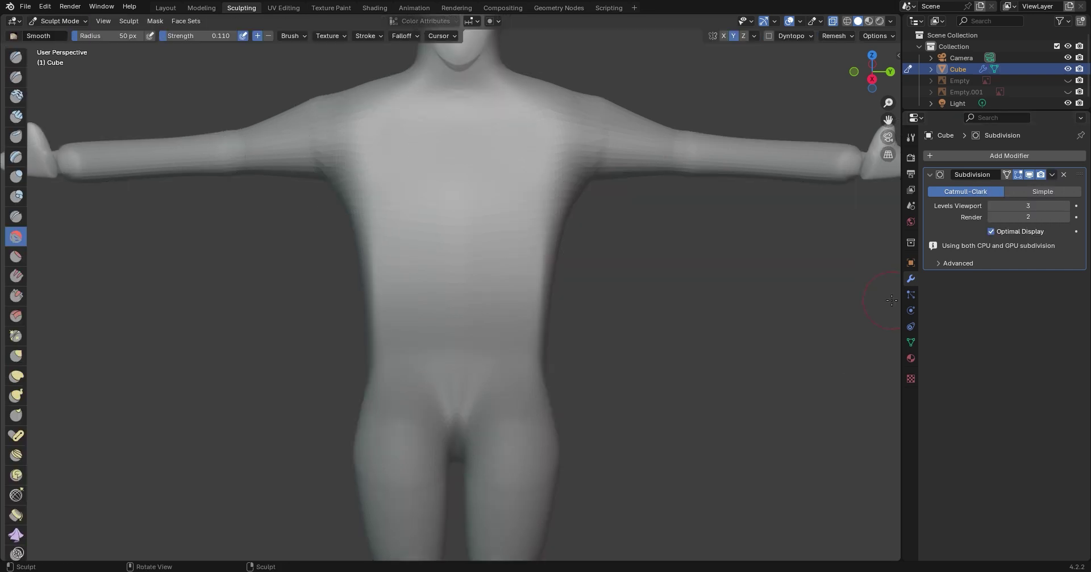
pyautogui.click(1055, 175)
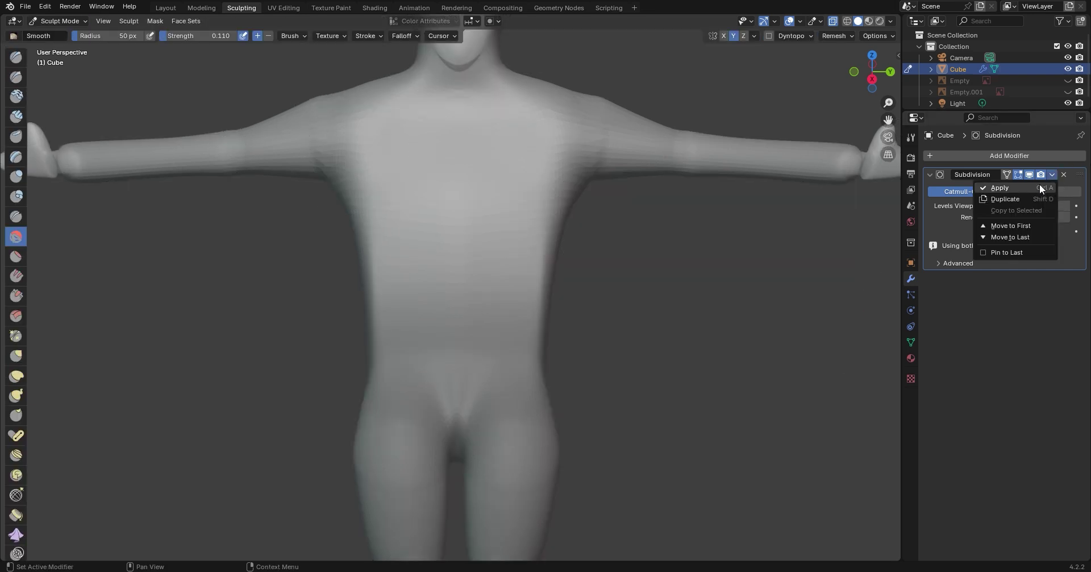
pyautogui.click(1039, 186)
pyautogui.press('Tab')
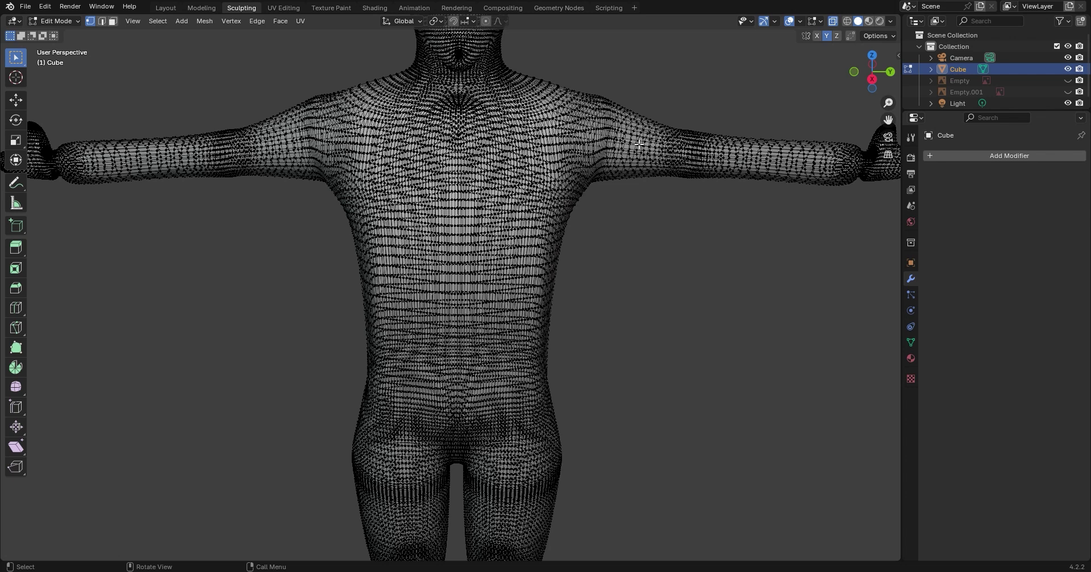
# Step: Undo the application of the body's Subdivision modifier
pyautogui.hotkey('ctrl', 'z')
pyautogui.hotkey('ctrl', 'z')
pyautogui.hotkey('ctrl', 'z')
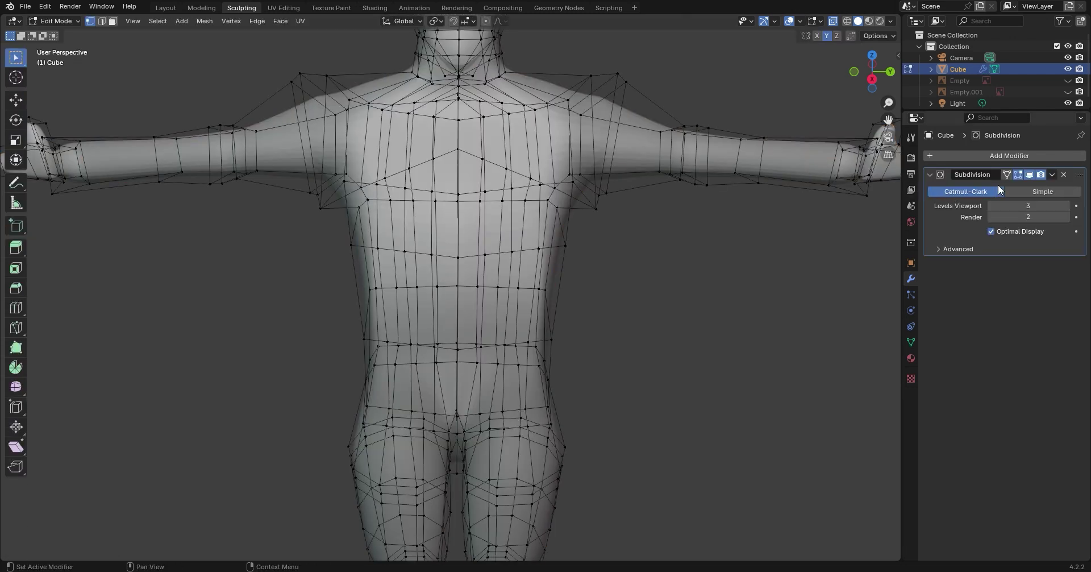
# Step: Set the Subdivision modifier's viewport level to 2, apply it to the body, and return to editing the mesh
pyautogui.click(991, 207)
pyautogui.click(1053, 174)
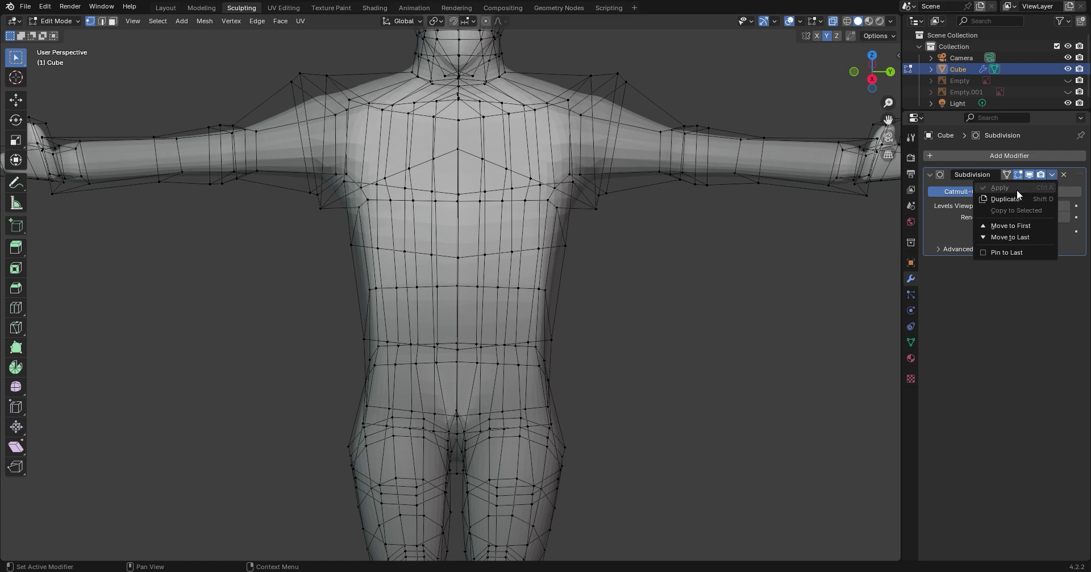
pyautogui.press('Tab')
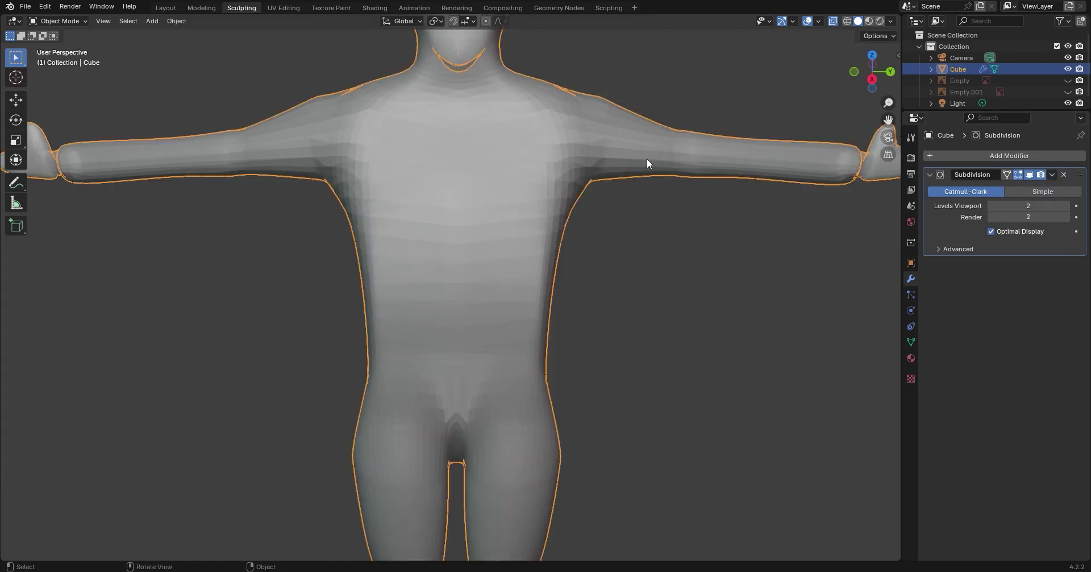
pyautogui.click(1052, 174)
pyautogui.click(1003, 187)
pyautogui.press('Tab')
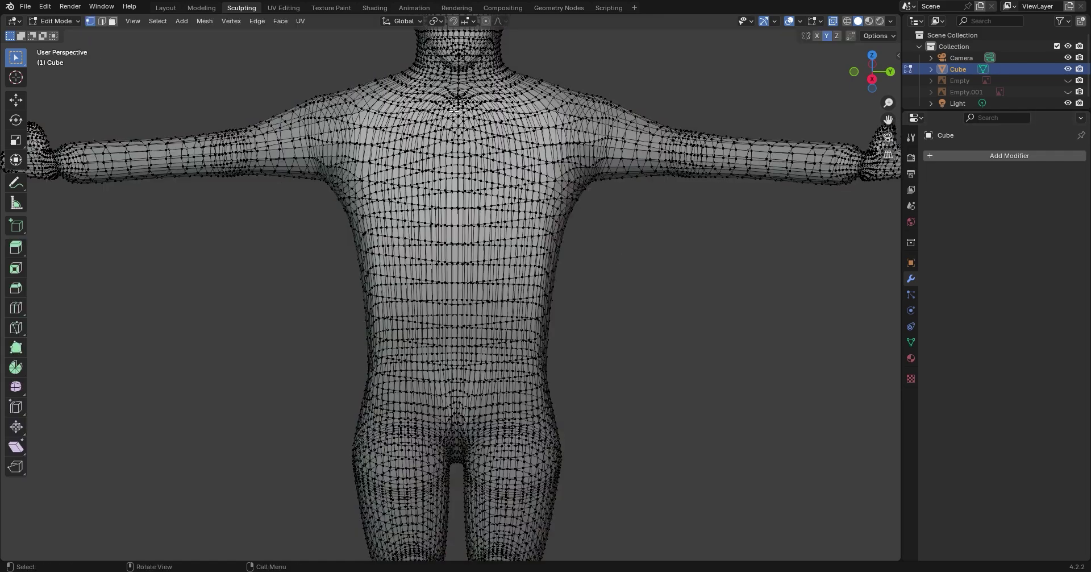
# Step: Switch to edge selection and try to select an edge loop around the base of the neck
pyautogui.moveTo(609, 125); pyautogui.dragTo(707, 71, button='middle')
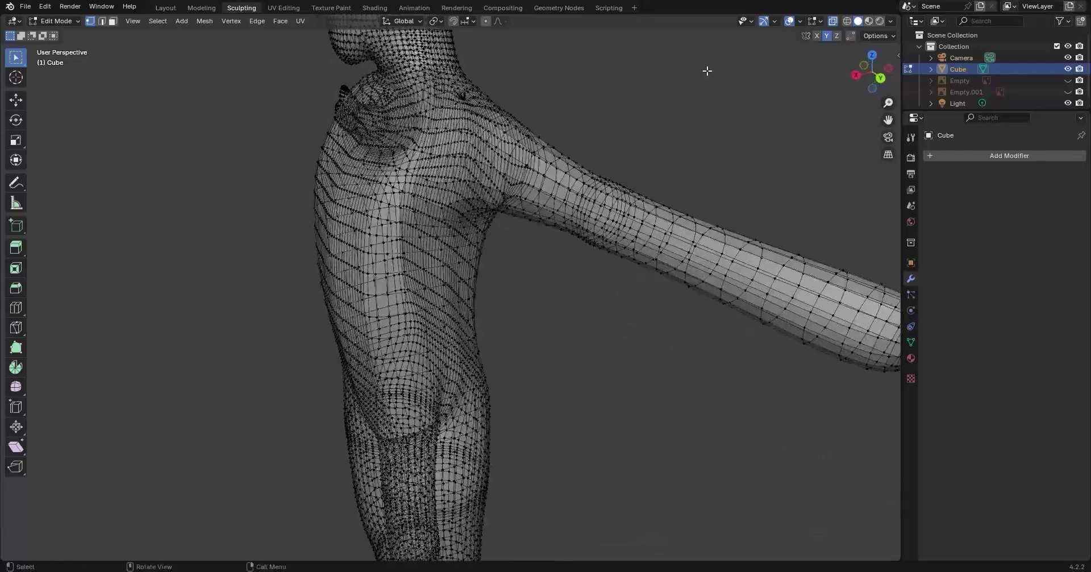
pyautogui.click(856, 75)
pyautogui.moveTo(421, 91); pyautogui.dragTo(414, 101, button='middle')
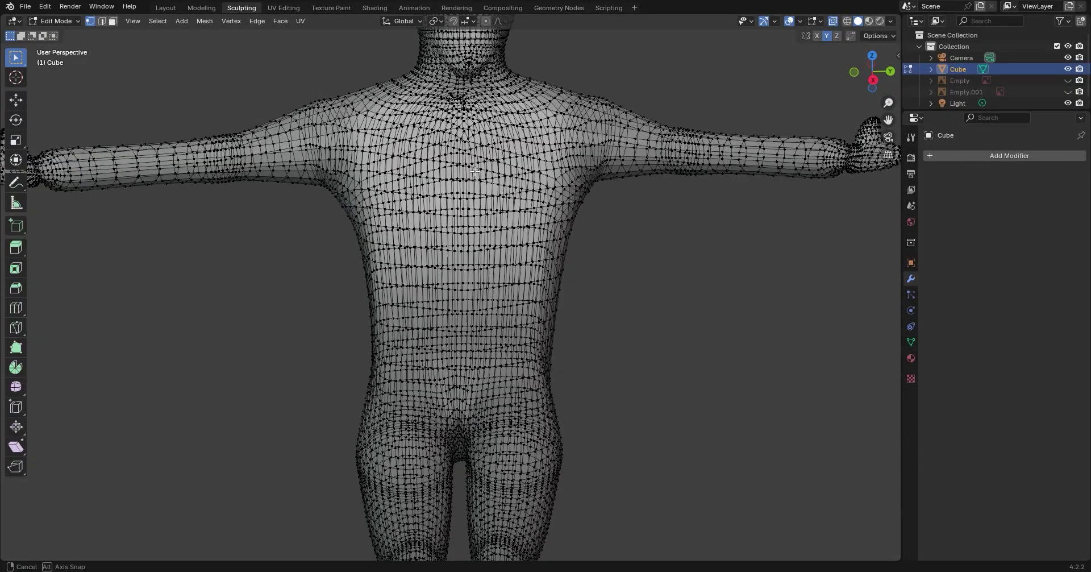
pyautogui.click(873, 80)
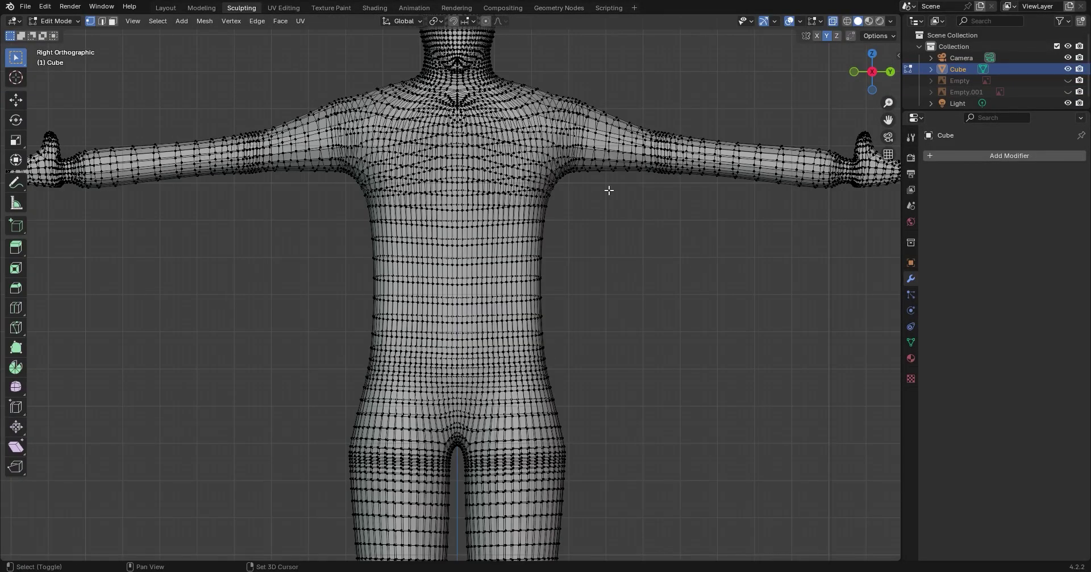
pyautogui.keyDown('shift'); pyautogui.moveTo(609, 190); pyautogui.dragTo(593, 433, button='middle'); pyautogui.keyUp('shift')
pyautogui.click(636, 173)
pyautogui.scroll(5, 608, 290)
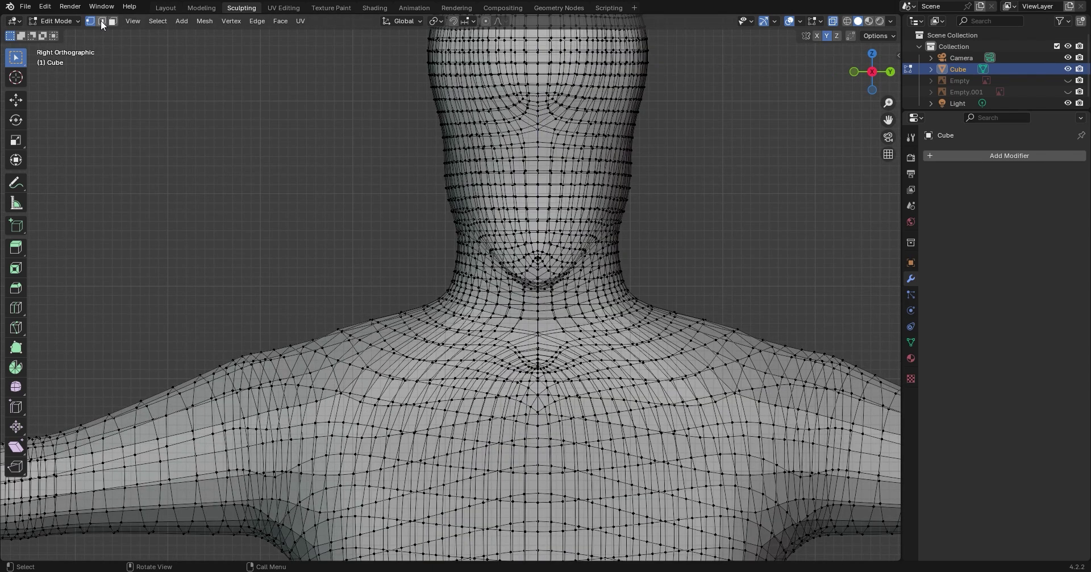
pyautogui.press('ctrl')
pyautogui.keyDown('ctrl'); pyautogui.click(468, 303); pyautogui.keyUp('ctrl')
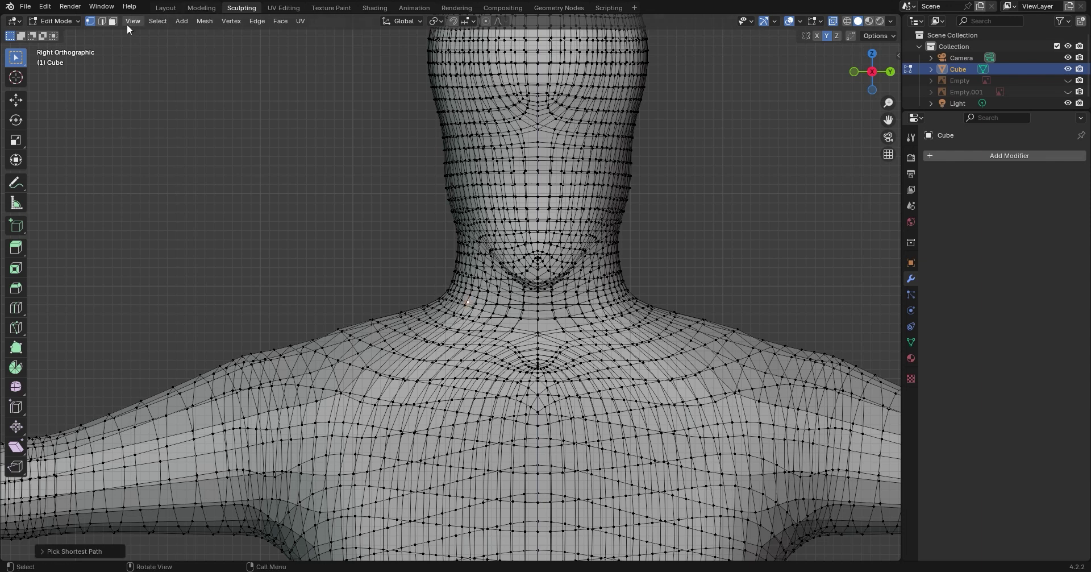
pyautogui.click(102, 24)
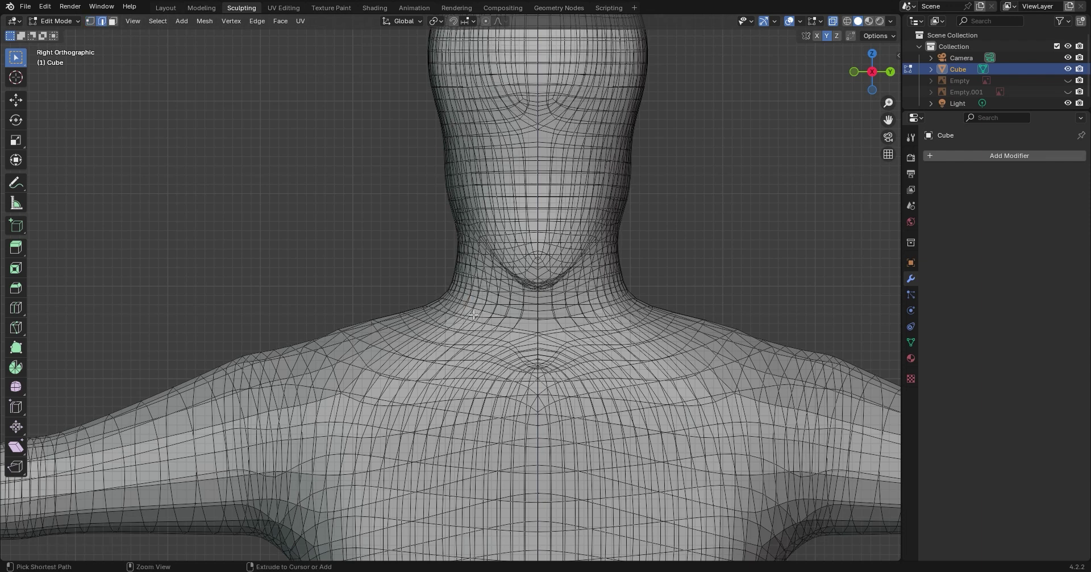
pyautogui.keyDown('ctrl'); pyautogui.click(478, 320); pyautogui.keyUp('ctrl')
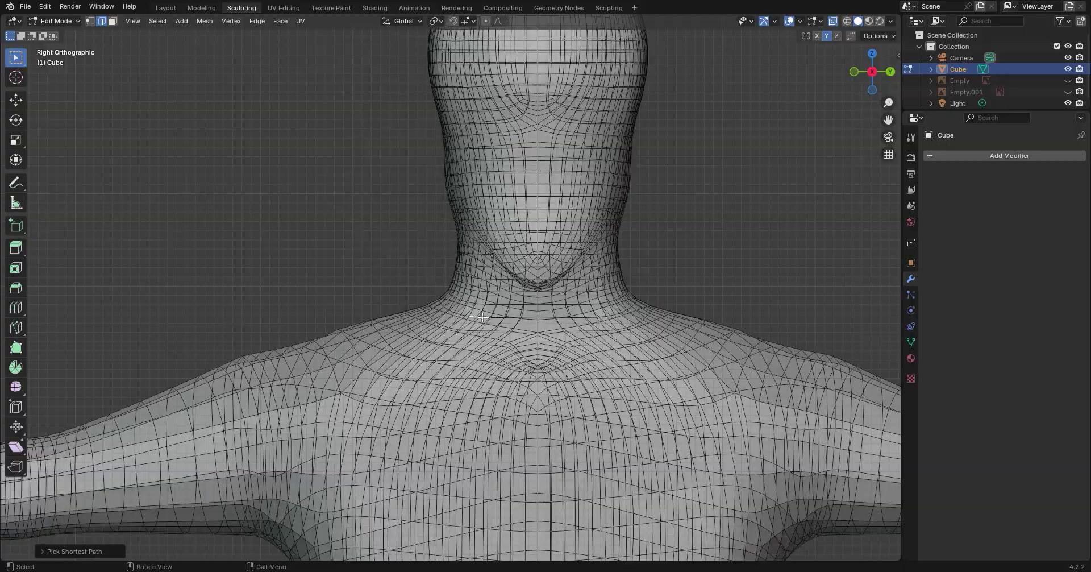
pyautogui.keyDown('alt'); pyautogui.click(482, 317); pyautogui.keyUp('alt')
pyautogui.moveTo(482, 317); pyautogui.dragTo(615, 322, button='middle')
# Step: Unwrap the entire body mesh with Smart UV Project, using a slightly raised island margin
pyautogui.scroll(-10, 615, 322)
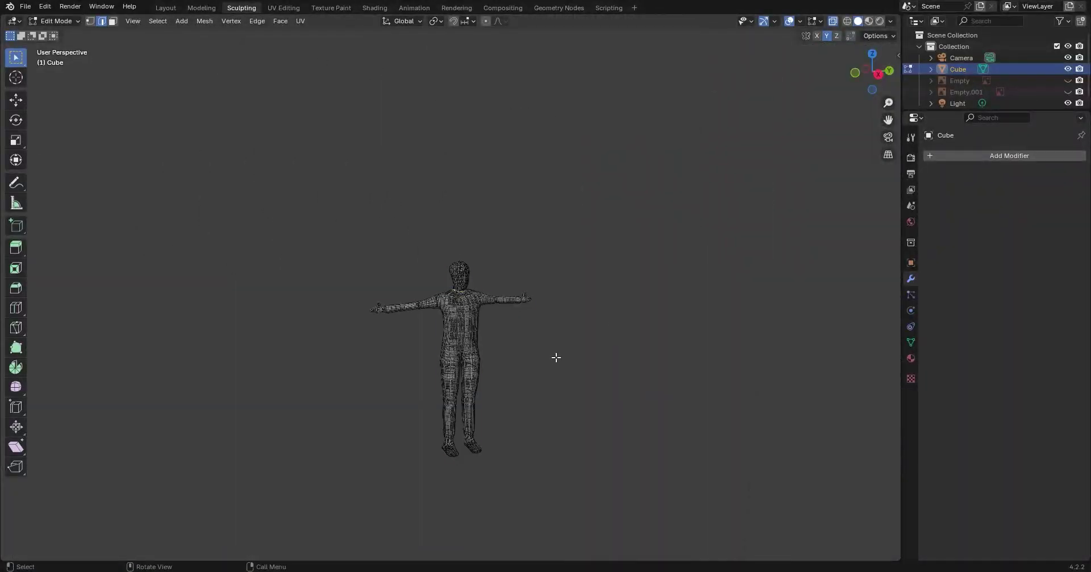
pyautogui.press('a')
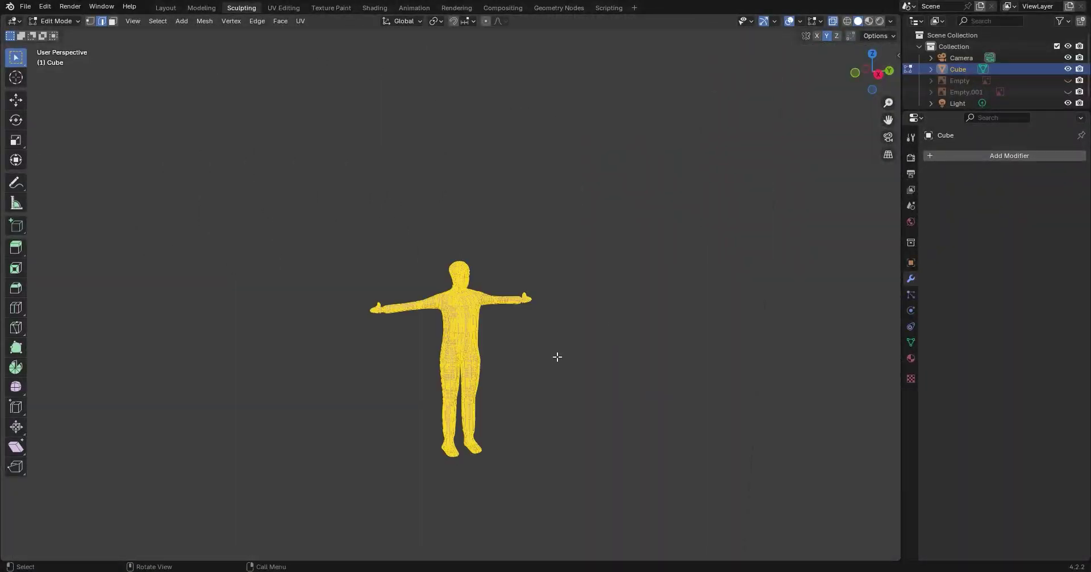
pyautogui.press('u')
pyautogui.click(561, 369)
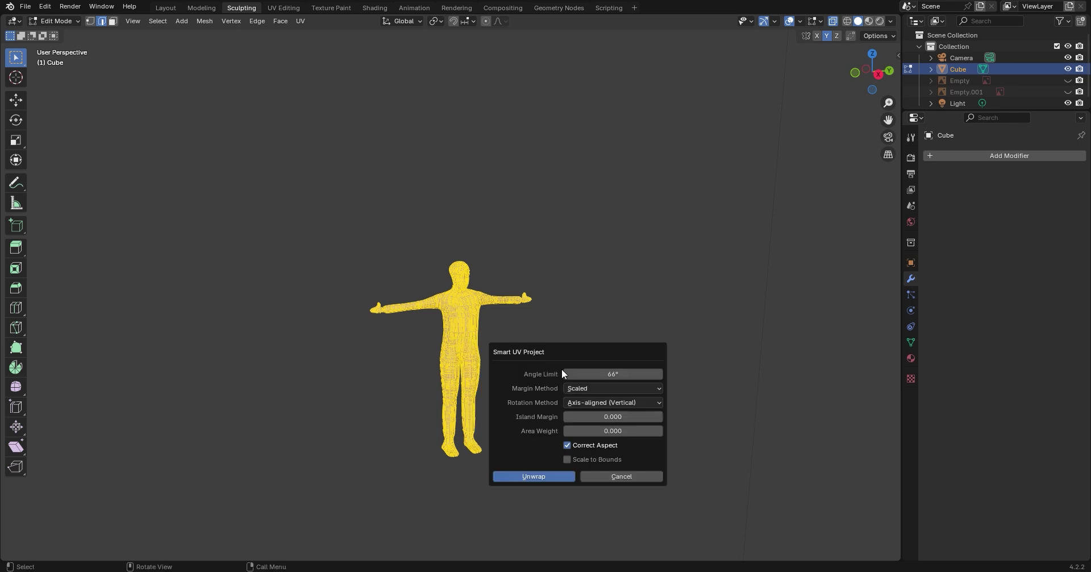
pyautogui.click(657, 417)
pyautogui.click(657, 417)
pyautogui.click(558, 479)
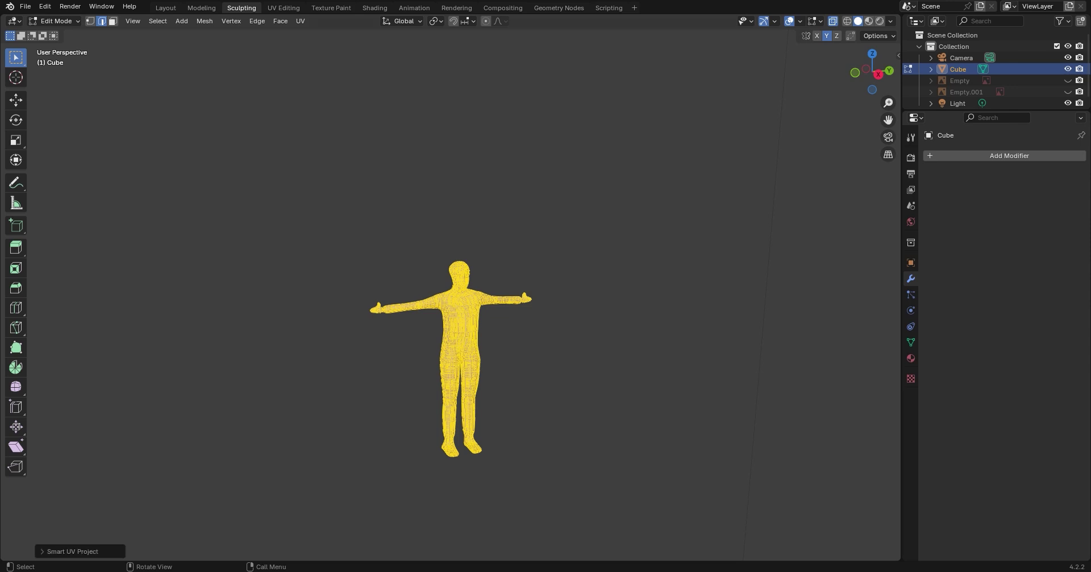
# Step: Examine the body's unwrapped UV islands in the UV Editing workspace, checking their layout and spacing
pyautogui.click(284, 7)
pyautogui.scroll(-4, 274, 300)
pyautogui.scroll(8, 273, 301)
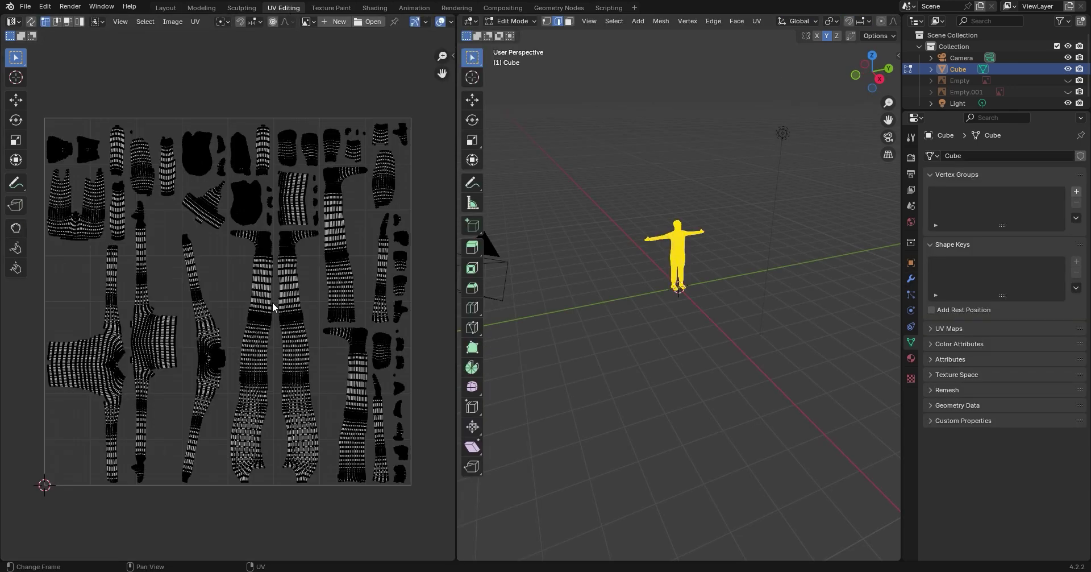
pyautogui.scroll(3, 293, 324)
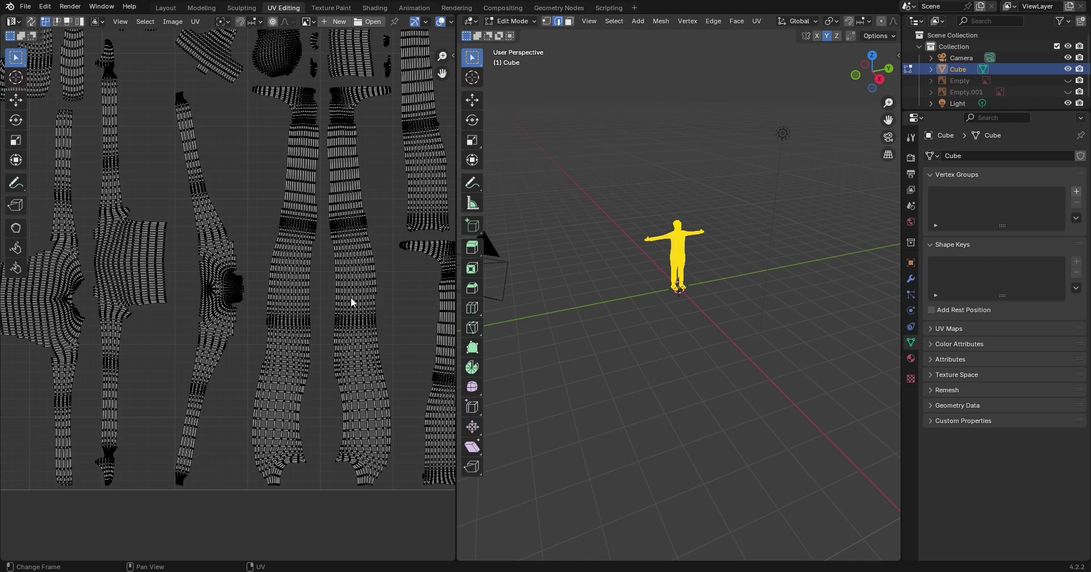
pyautogui.scroll(2, 341, 307)
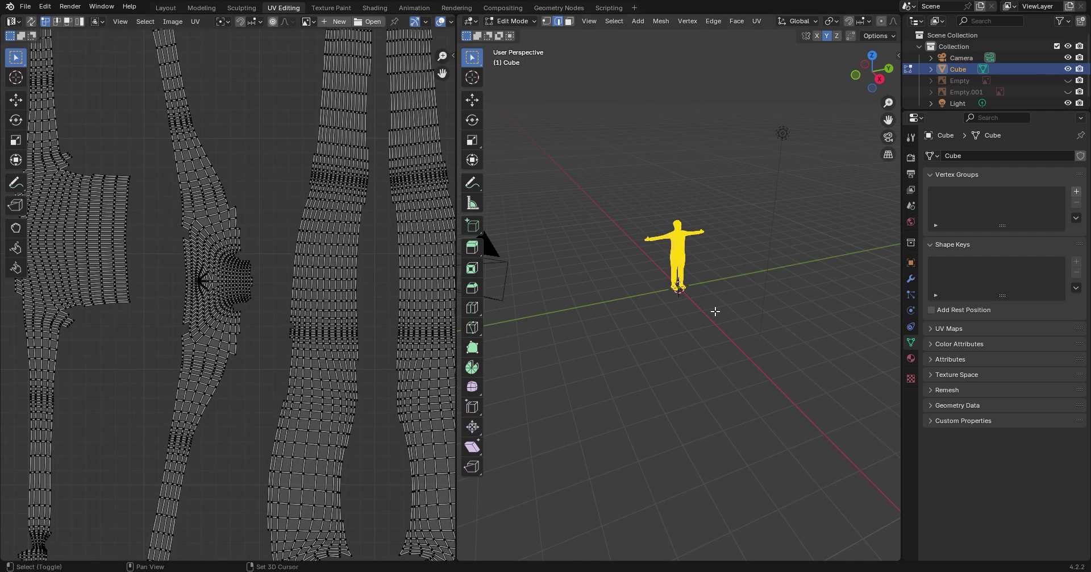
pyautogui.scroll(1, 742, 305)
pyautogui.scroll(2, 185, 303)
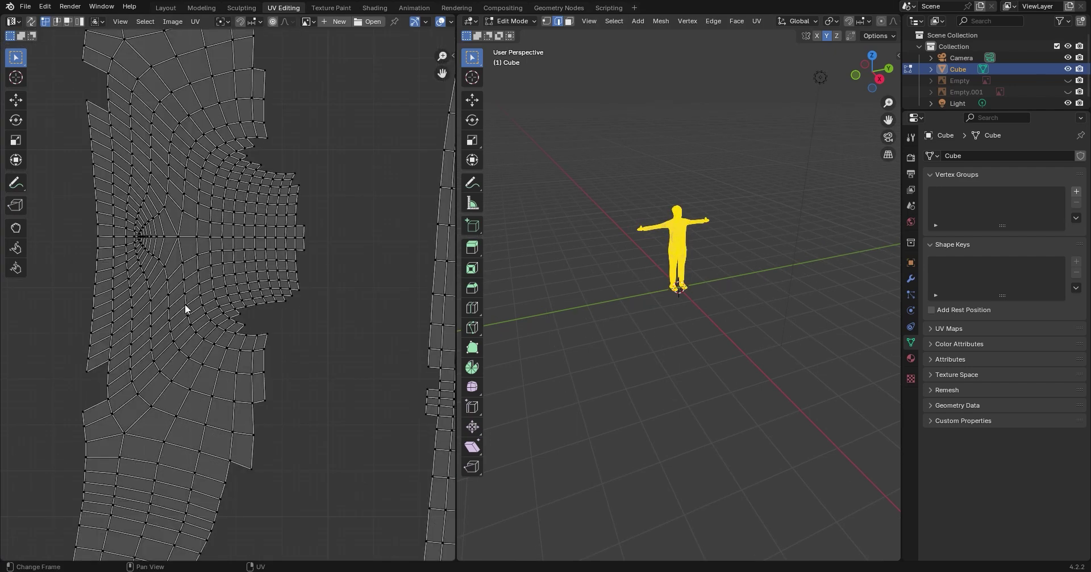
pyautogui.scroll(-6, 186, 304)
pyautogui.scroll(2, 170, 313)
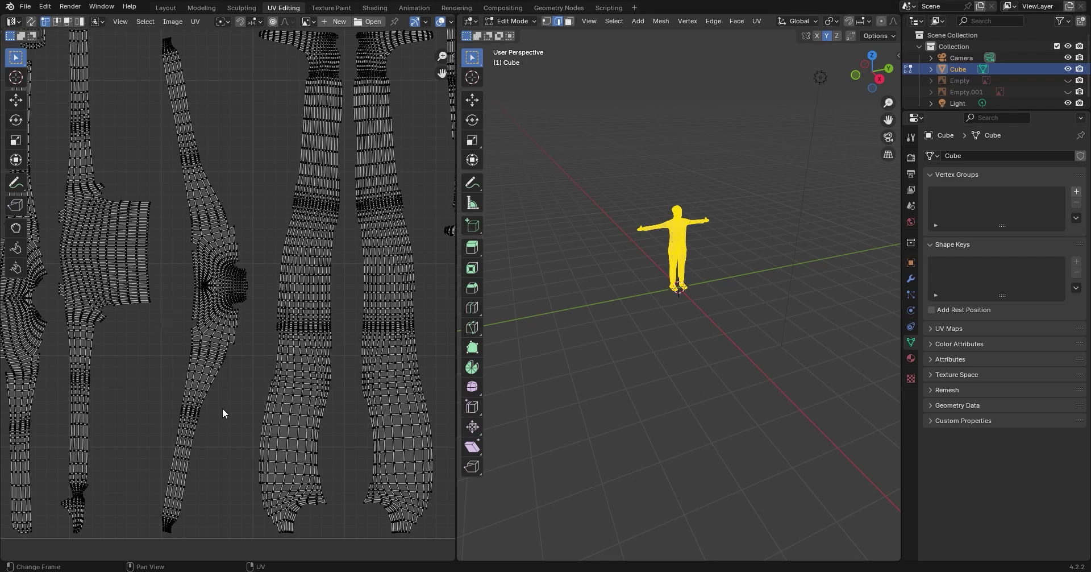
pyautogui.scroll(-5, 216, 268)
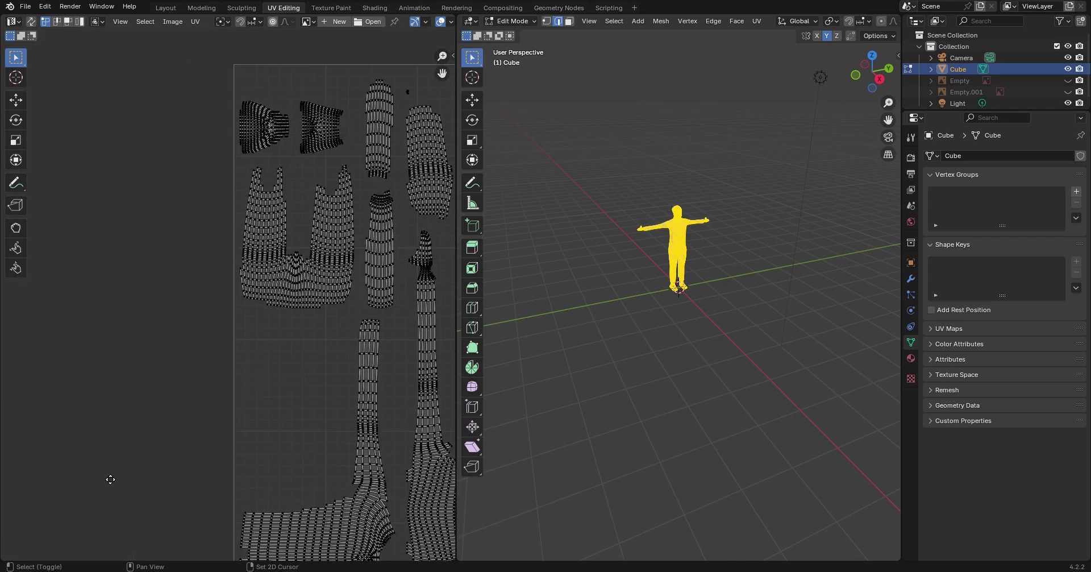
pyautogui.scroll(2, 110, 477)
pyautogui.moveTo(420, 478); pyautogui.dragTo(328, 468, button='middle')
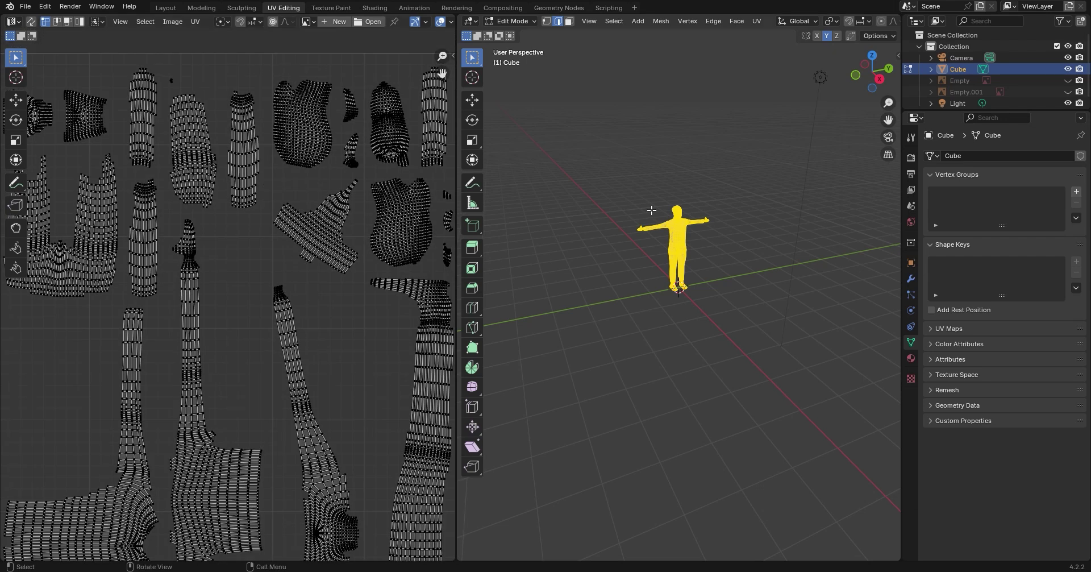
# Step: Frame the body in the Right Orthographic view and deselect the whole mesh
pyautogui.click(878, 81)
pyautogui.press('KP_Decimal')
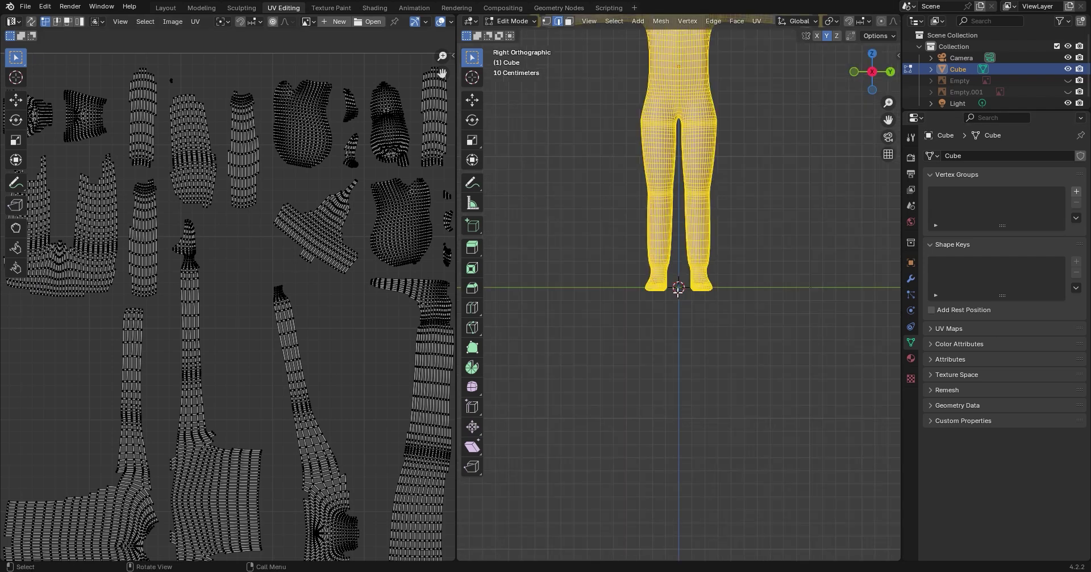
pyautogui.click(838, 386)
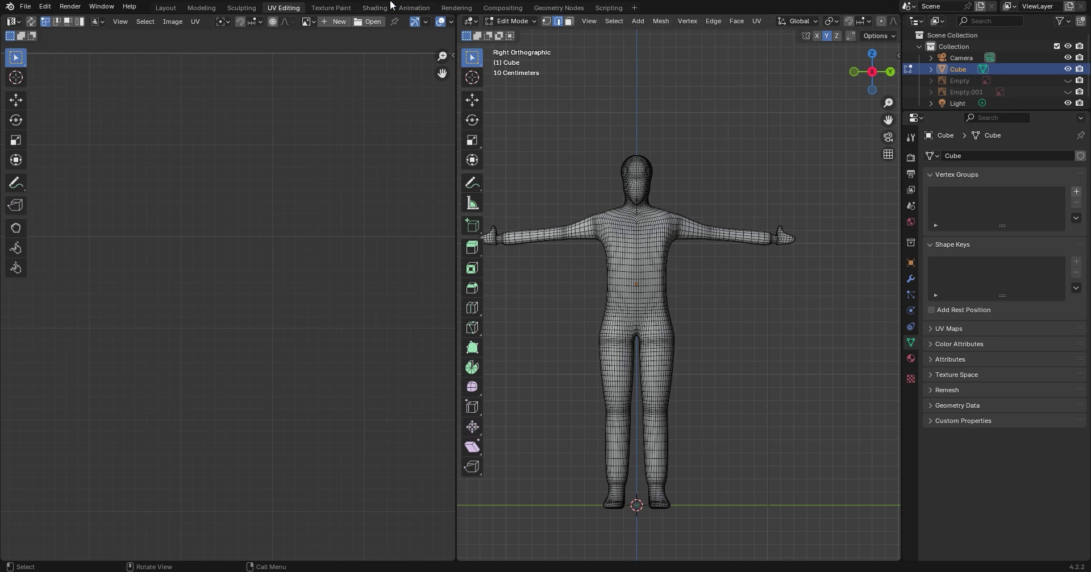
pyautogui.click(338, 8)
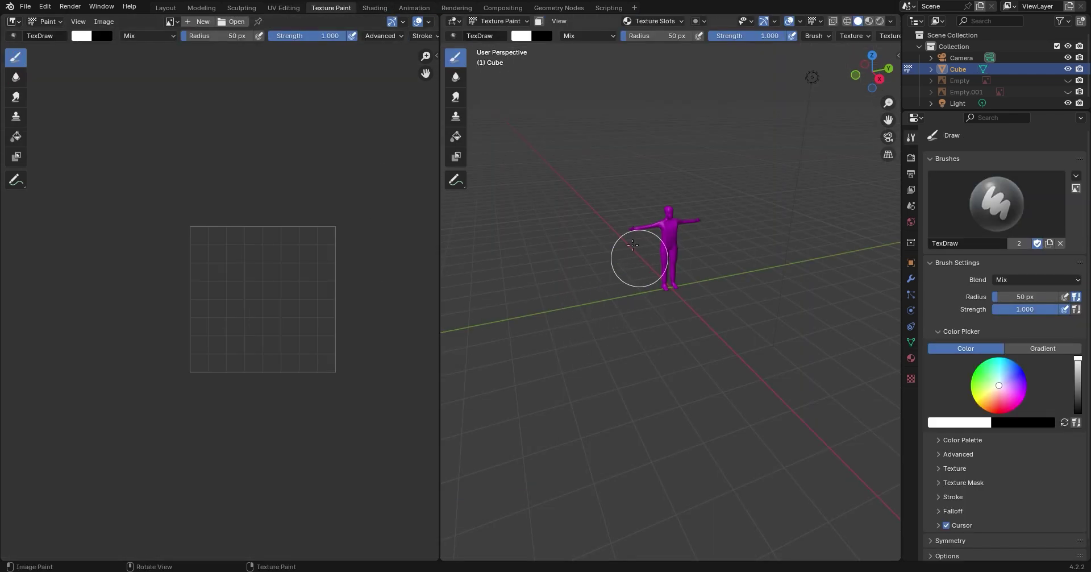
pyautogui.click(372, 7)
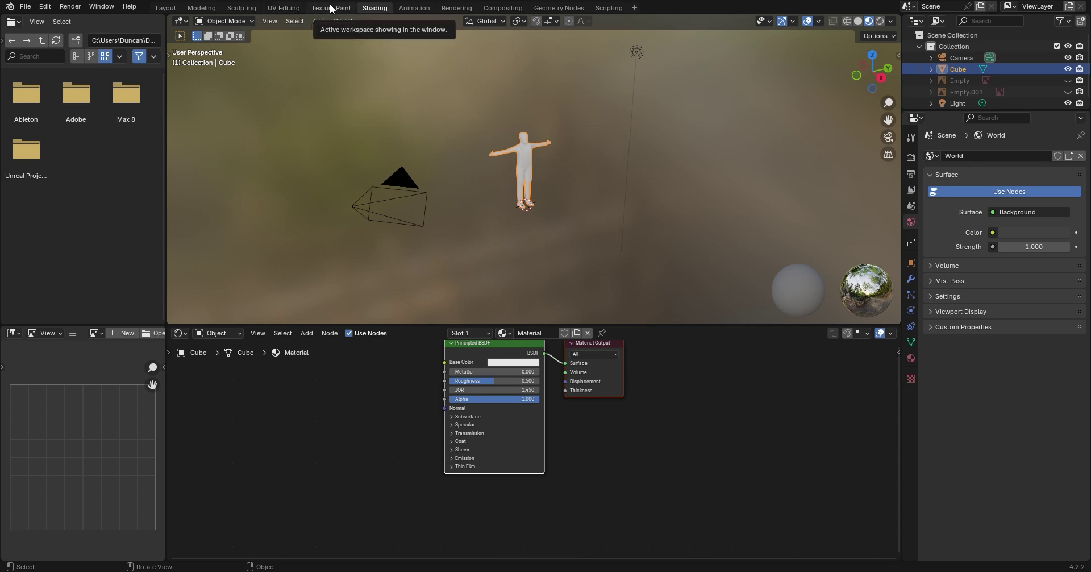
# Step: In the UV Editing workspace, start a new image named personpersonimage with a width and height of 2000 px
pyautogui.click(283, 8)
pyautogui.click(165, 22)
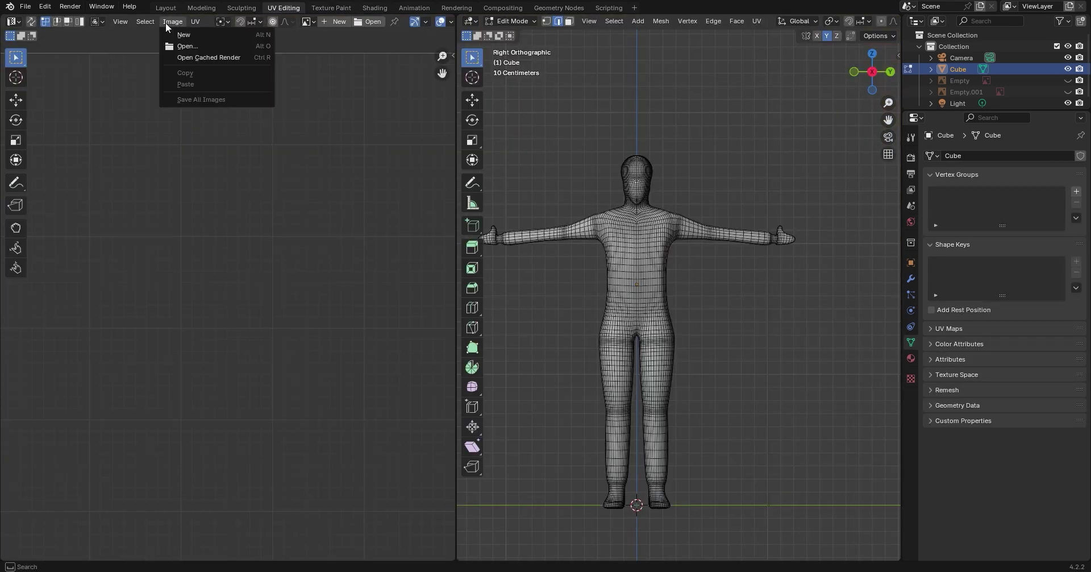
pyautogui.click(172, 34)
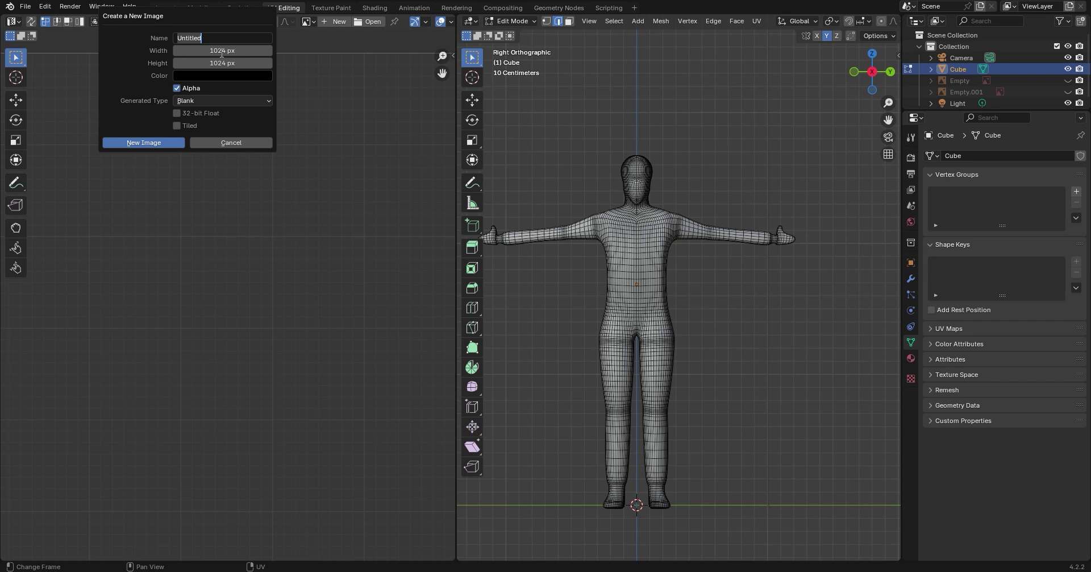
pyautogui.write('personpersonimage')
pyautogui.press('Return')
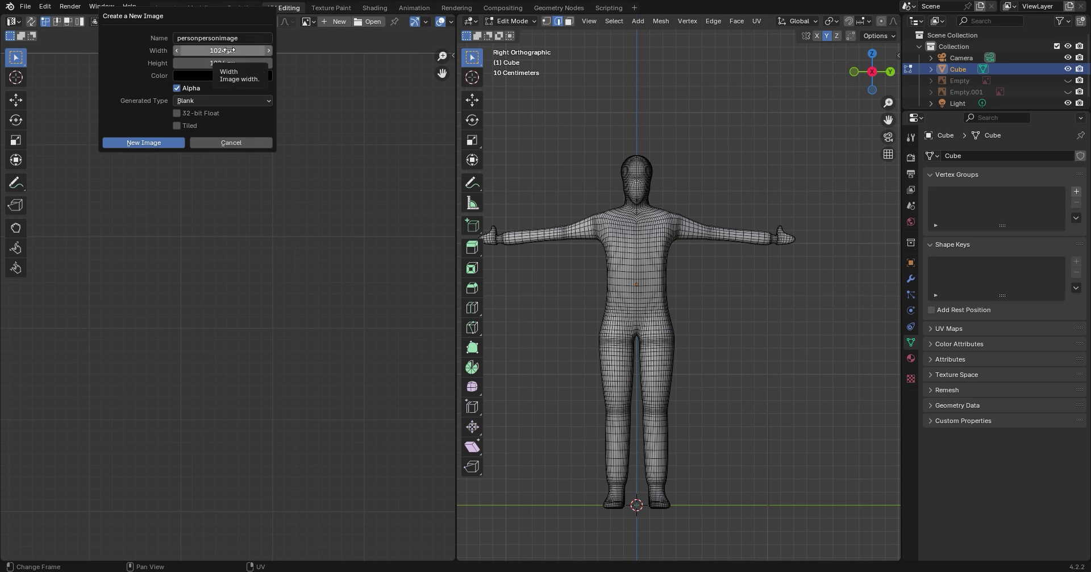
pyautogui.click(226, 50)
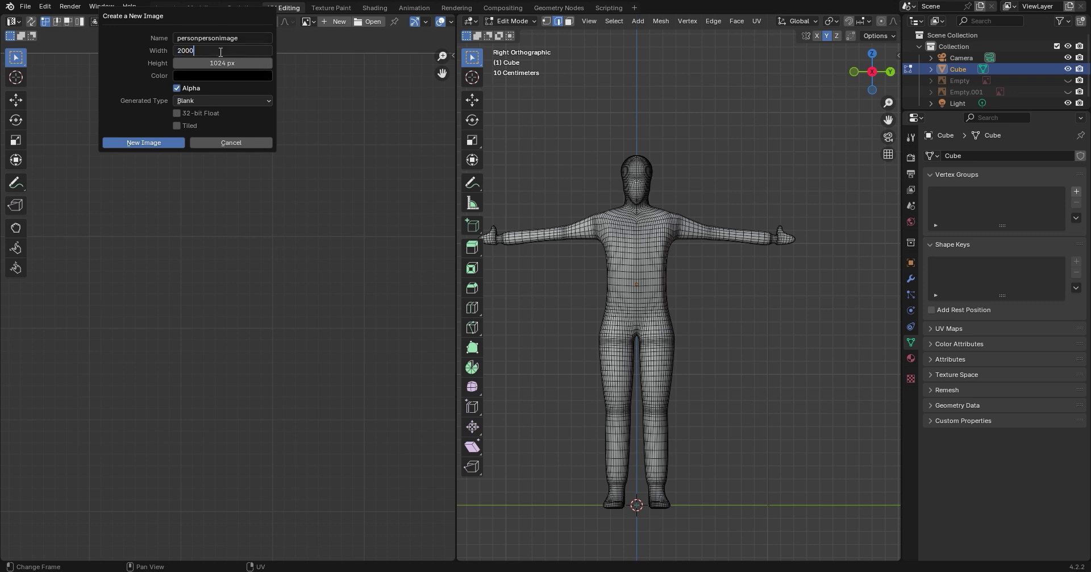
pyautogui.press('Return')
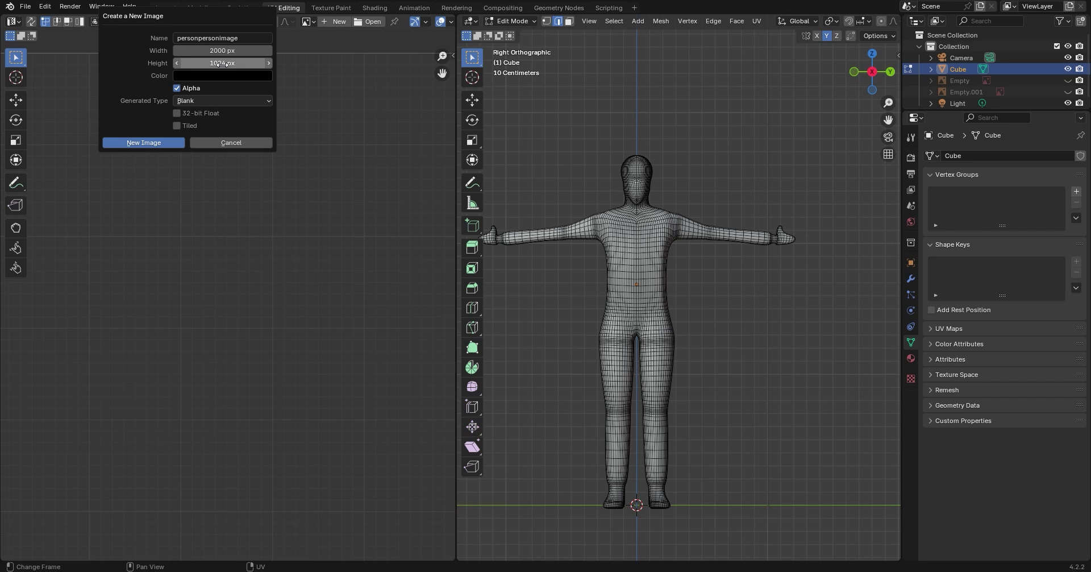
pyautogui.click(226, 63)
pyautogui.write('2000')
pyautogui.press('Return')
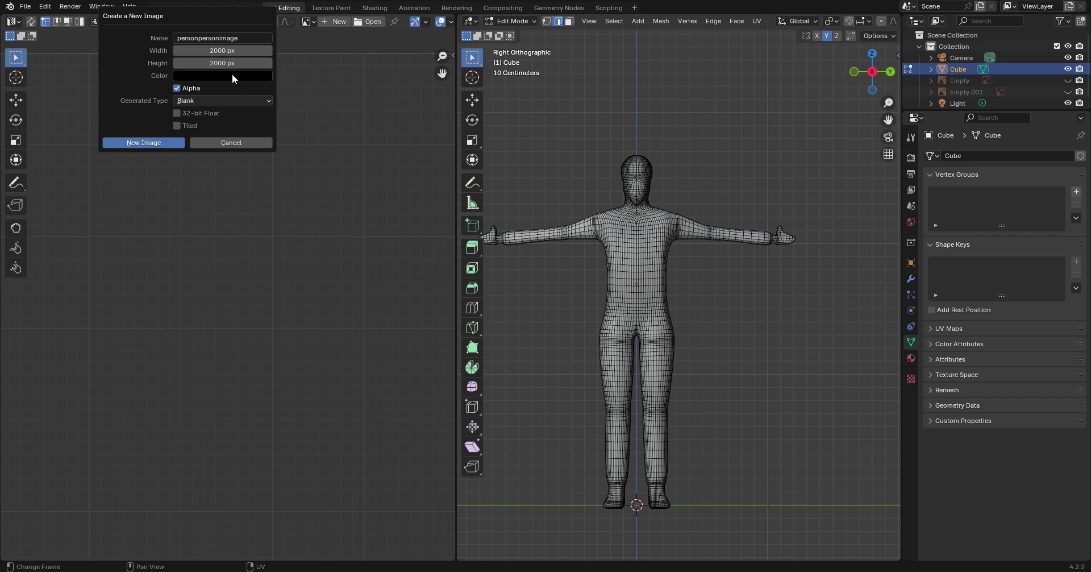
# Step: Set the new image's fill color to white and create the image
pyautogui.click(233, 76)
pyautogui.moveTo(284, 122); pyautogui.dragTo(289, 86)
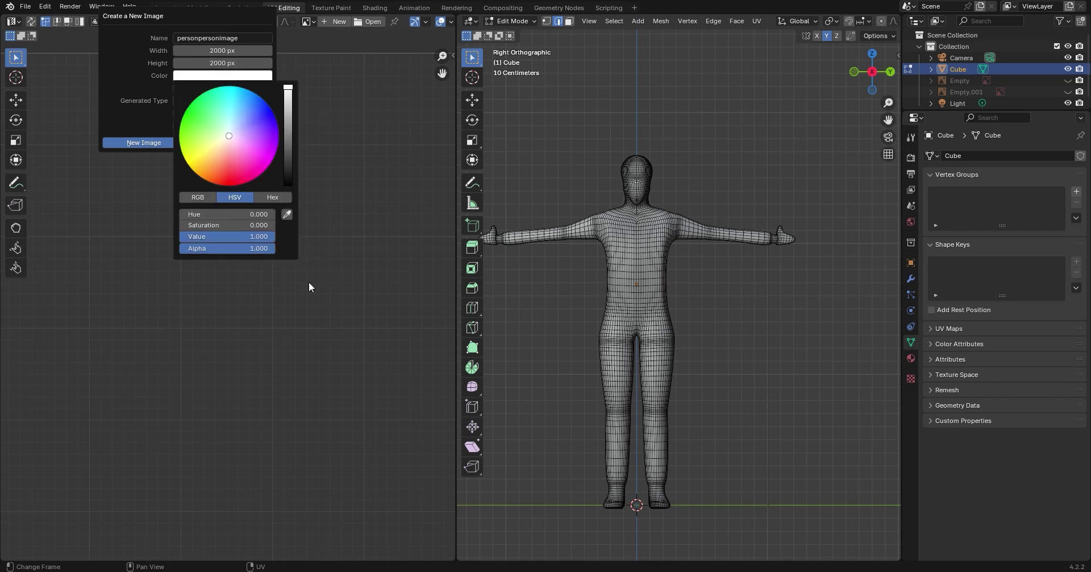
pyautogui.click(144, 143)
# Step: Select the whole body mesh, examine its UV islands over the white image, and check the body in the Texture Paint workspace
pyautogui.press('a')
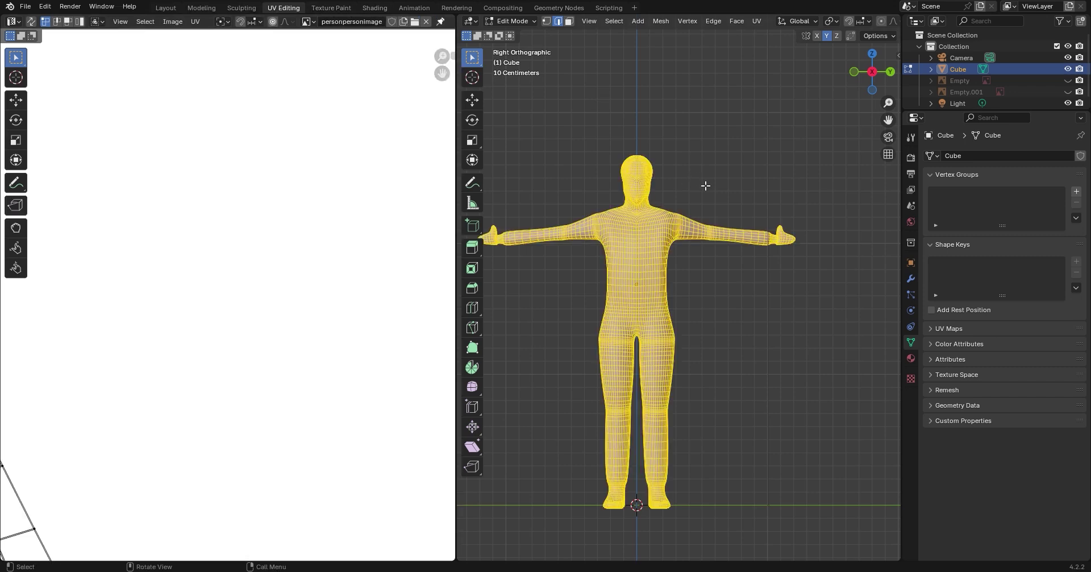
pyautogui.scroll(-10, 192, 372)
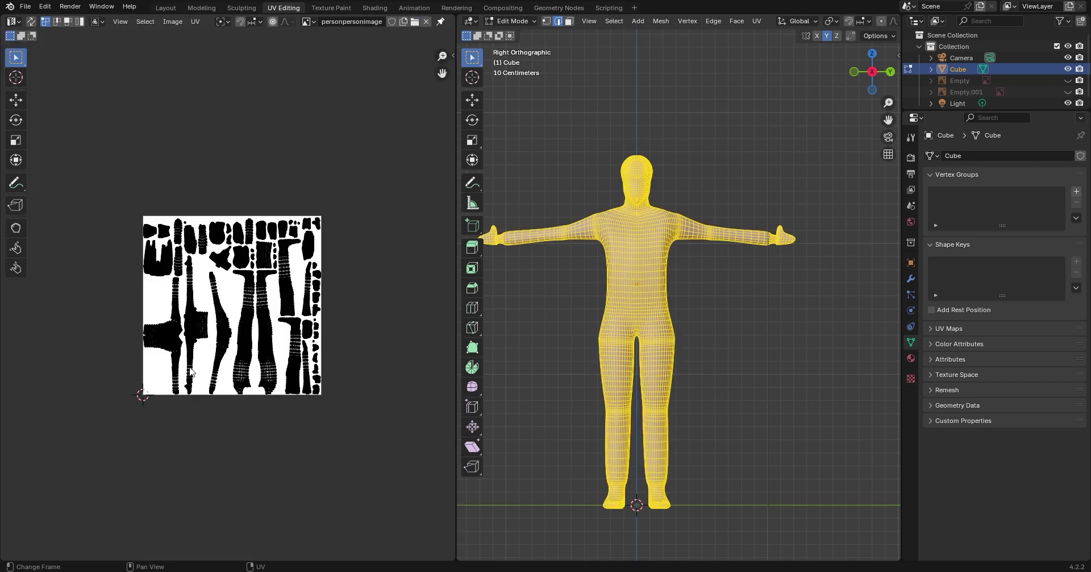
pyautogui.scroll(8, 190, 370)
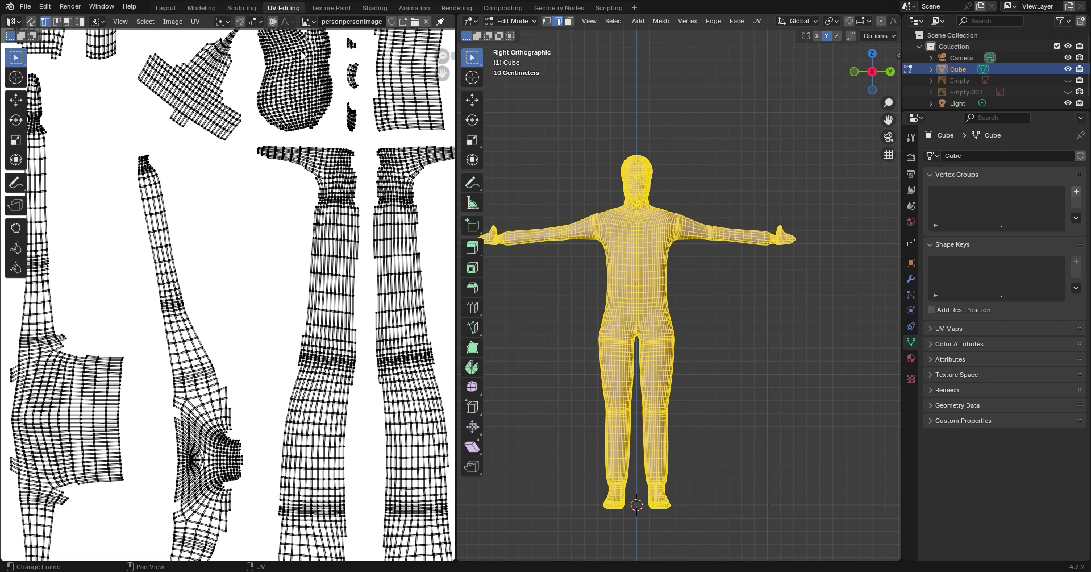
pyautogui.click(332, 8)
pyautogui.scroll(4, 234, 302)
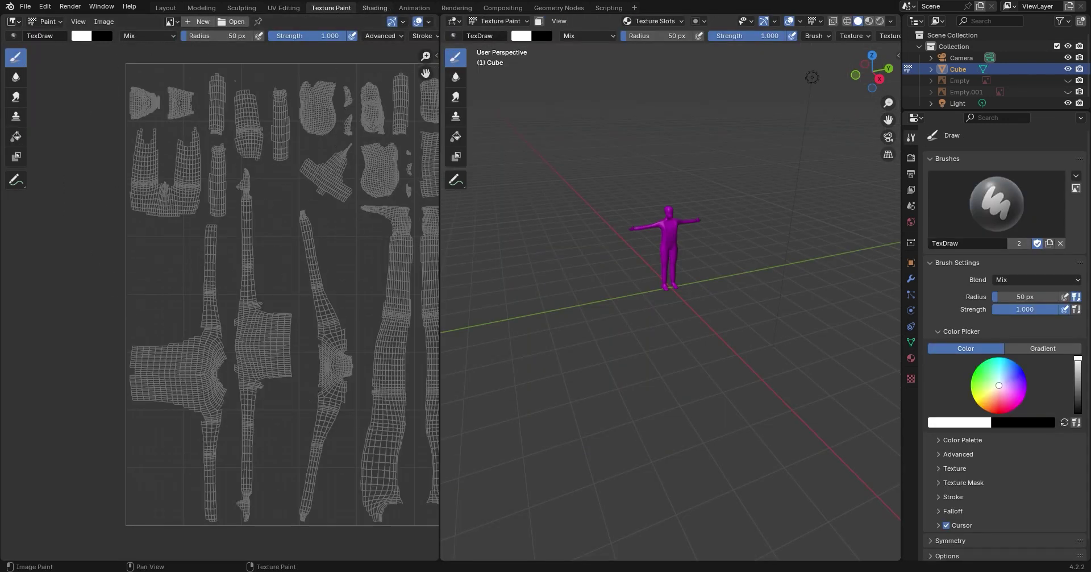
# Step: In the Shading workspace, add an Image Texture node and link its Color output to the Principled BSDF's Base Color
pyautogui.click(368, 9)
pyautogui.hotkey('shift', 'a')
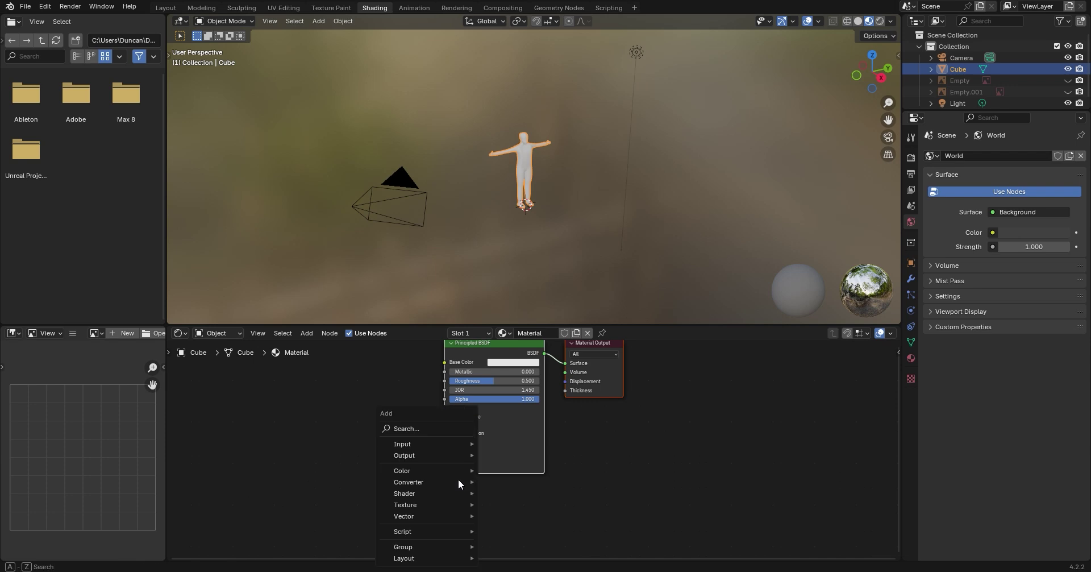
pyautogui.moveTo(434, 505)
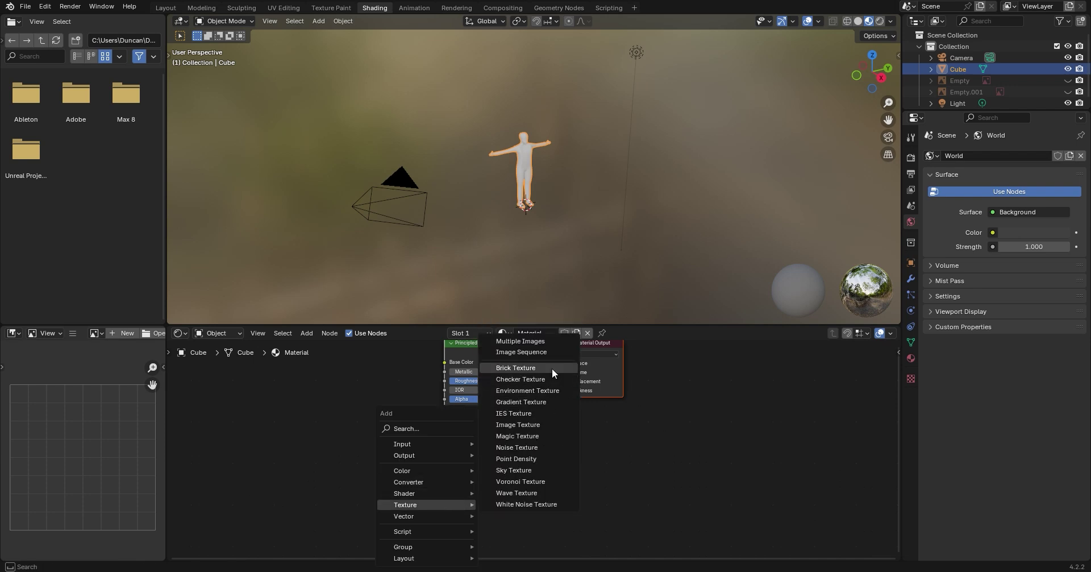
pyautogui.click(558, 428)
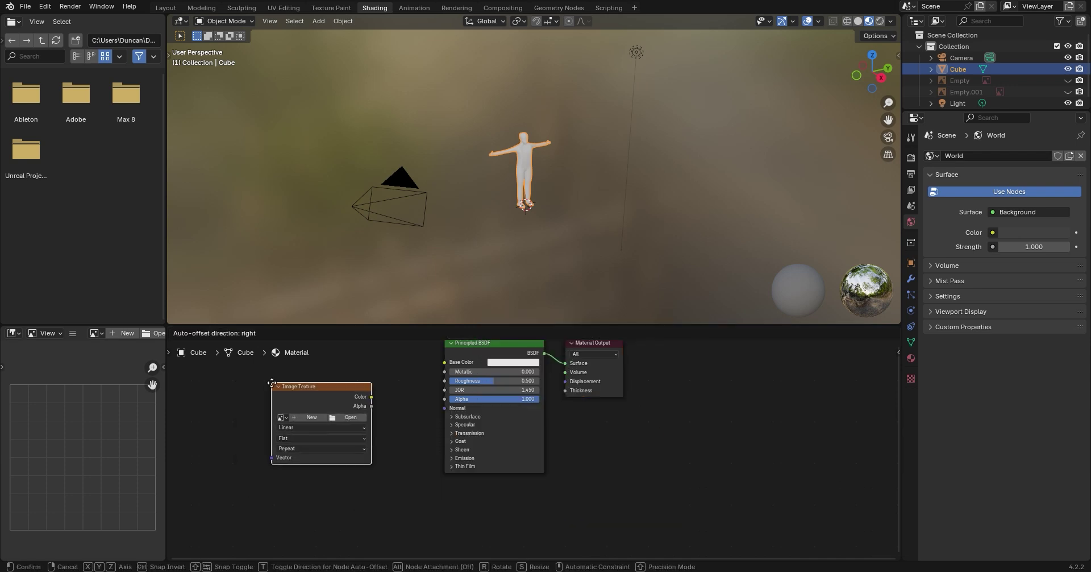
pyautogui.click(375, 400)
pyautogui.moveTo(372, 397); pyautogui.dragTo(445, 362)
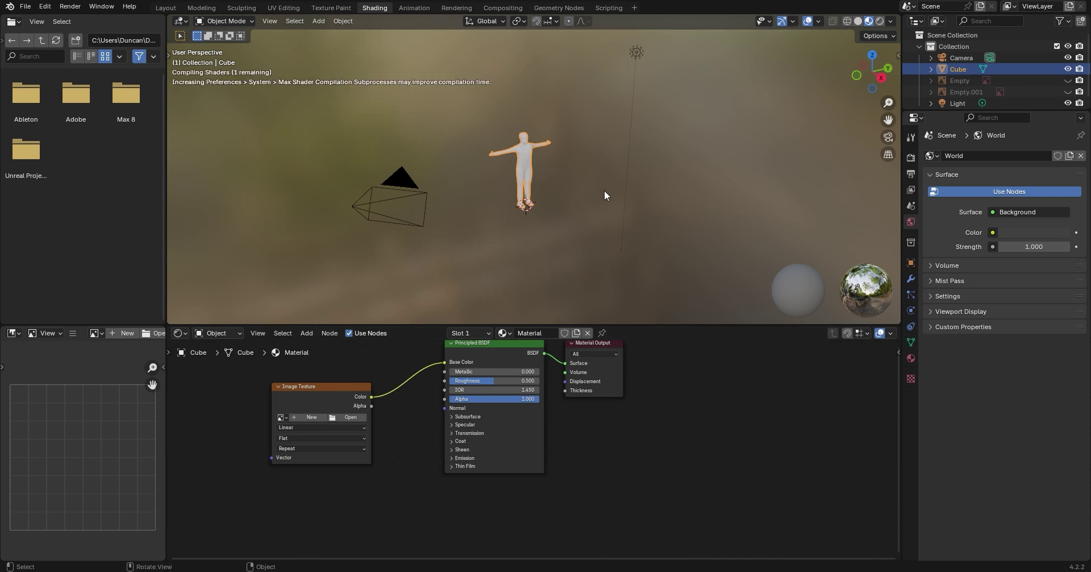
# Step: Show the body in Right Orthographic view and assign personpersonimage to the Image Texture node
pyautogui.click(882, 77)
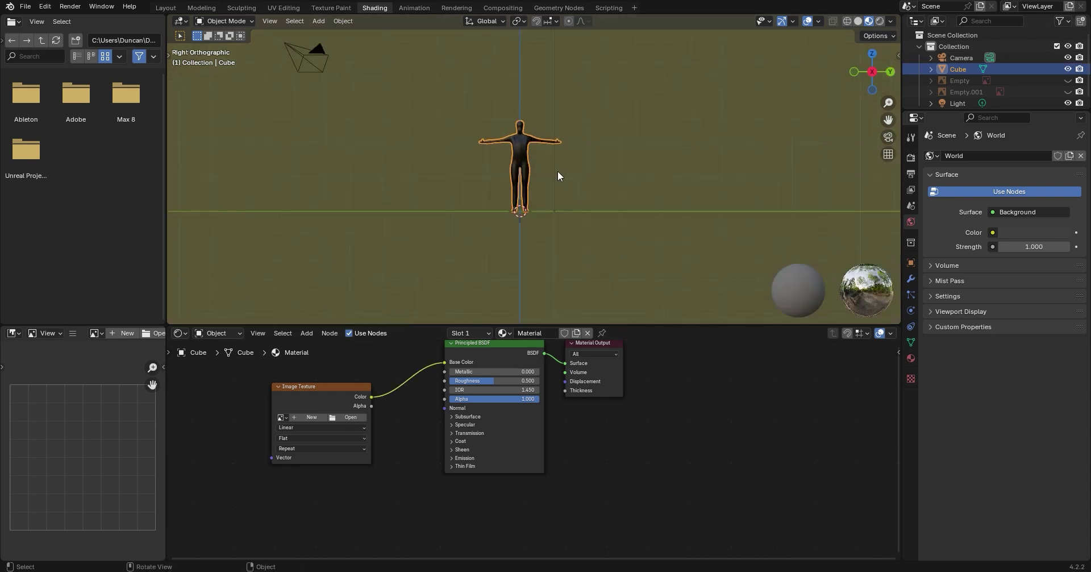
pyautogui.scroll(3, 557, 176)
pyautogui.click(281, 417)
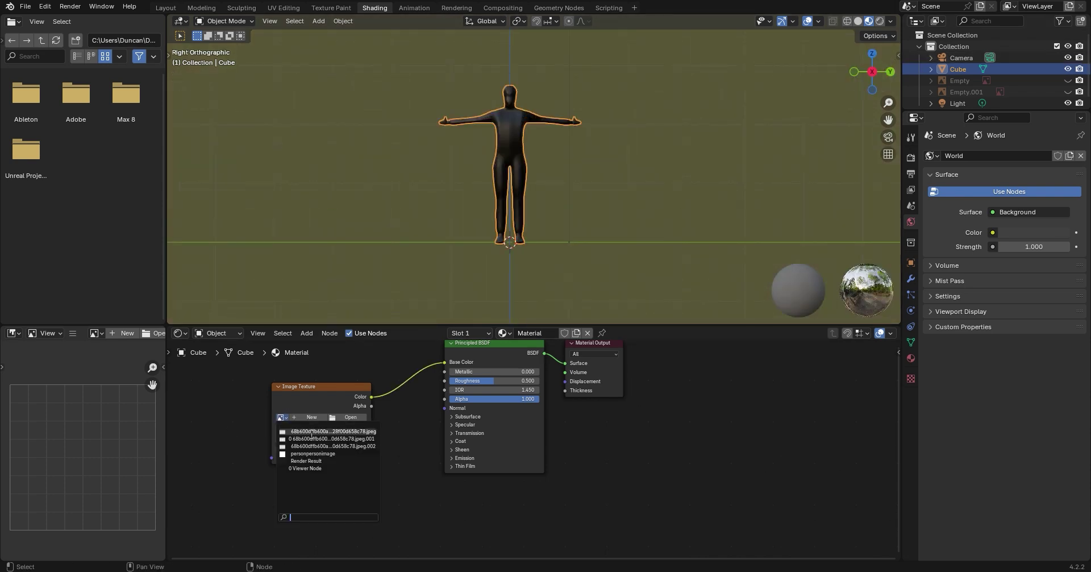
pyautogui.click(307, 457)
# Step: Examine the textured body up close from the legs up to the chest and head
pyautogui.scroll(6, 513, 152)
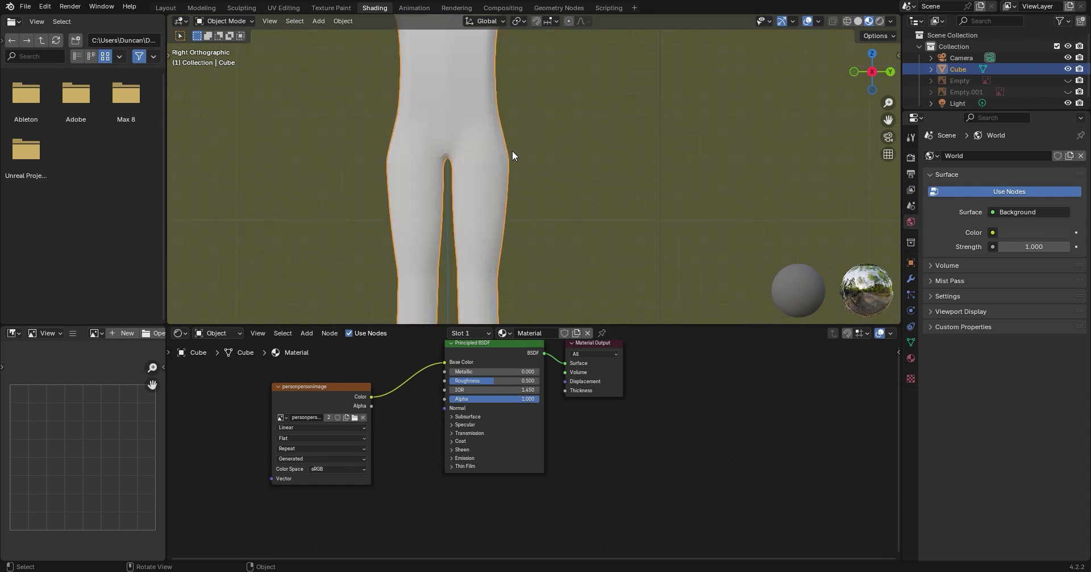
pyautogui.keyDown('shift'); pyautogui.moveTo(509, 170); pyautogui.dragTo(513, 319, button='middle'); pyautogui.keyUp('shift')
pyautogui.scroll(1, 530, 245)
pyautogui.scroll(2, 531, 245)
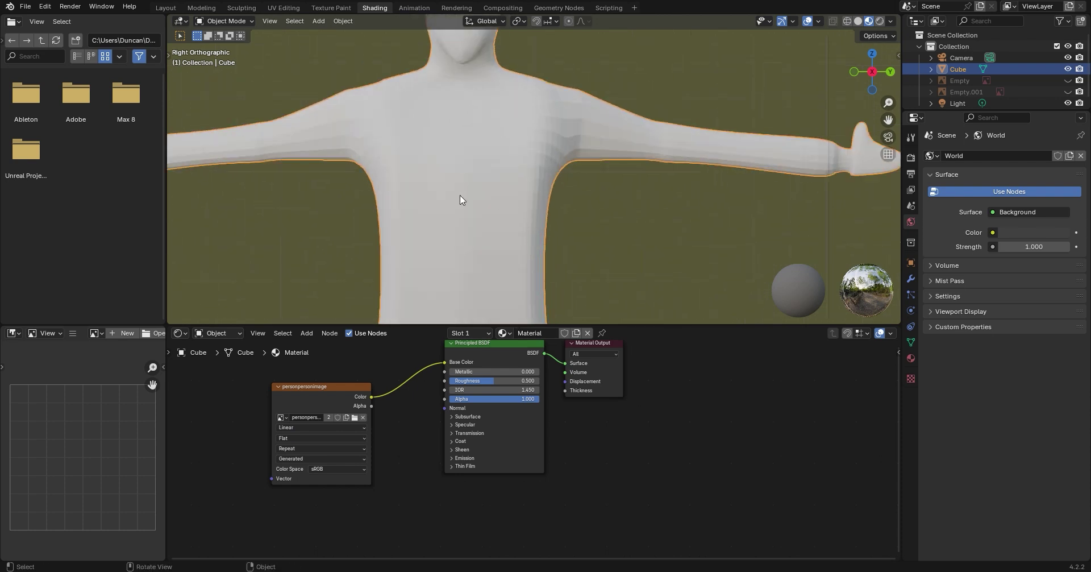
pyautogui.rightClick(473, 196)
pyautogui.click(475, 195)
pyautogui.keyDown('shift'); pyautogui.moveTo(465, 123); pyautogui.dragTo(492, 299, button='middle'); pyautogui.keyUp('shift')
# Step: Switch to the Texture Paint workspace, enlarge its 3D viewport, and show the body in Right Orthographic view
pyautogui.click(318, 8)
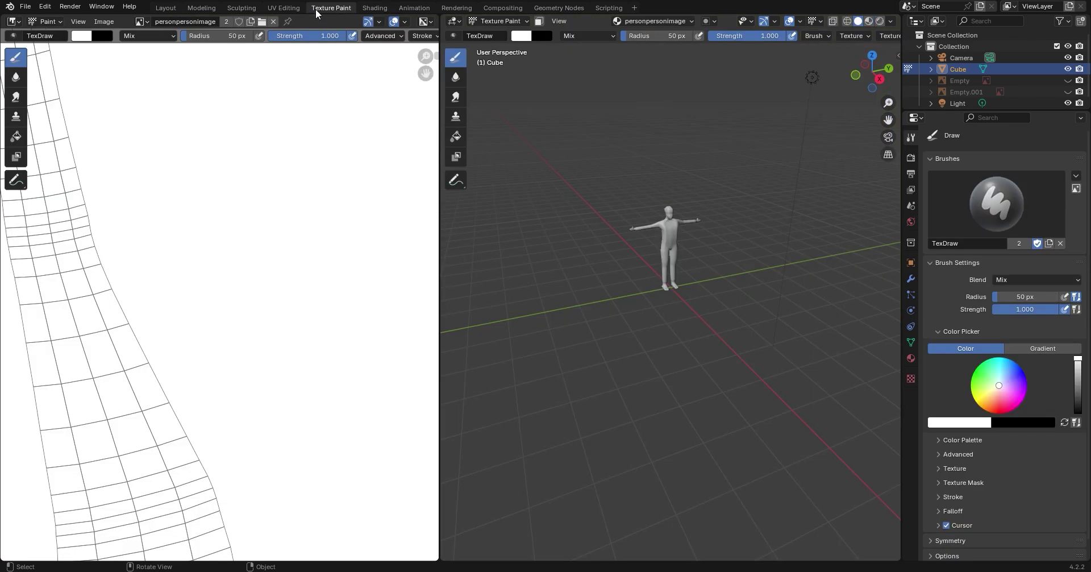
pyautogui.moveTo(439, 294); pyautogui.dragTo(284, 293)
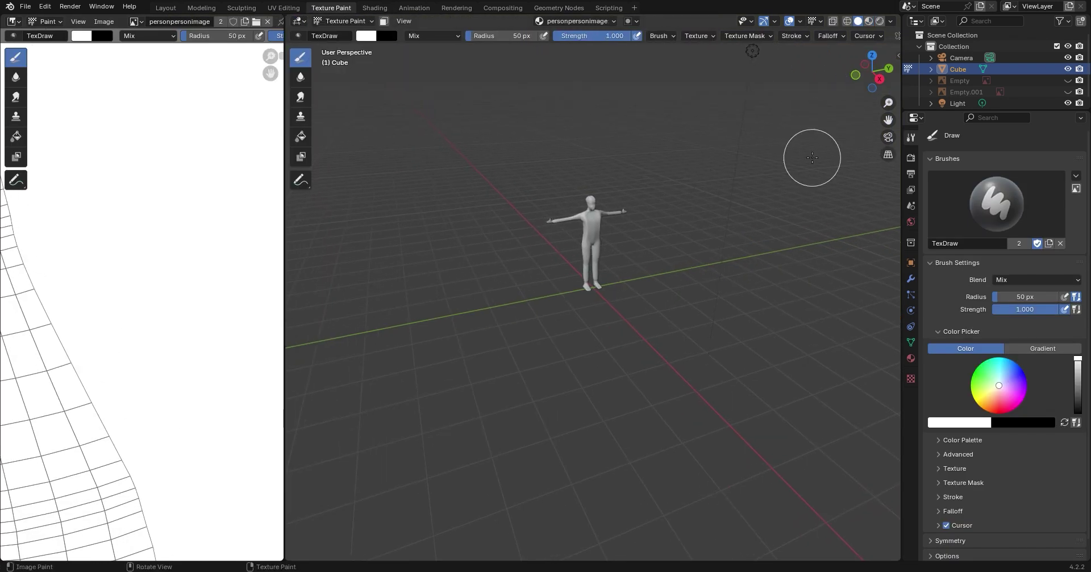
pyautogui.click(879, 78)
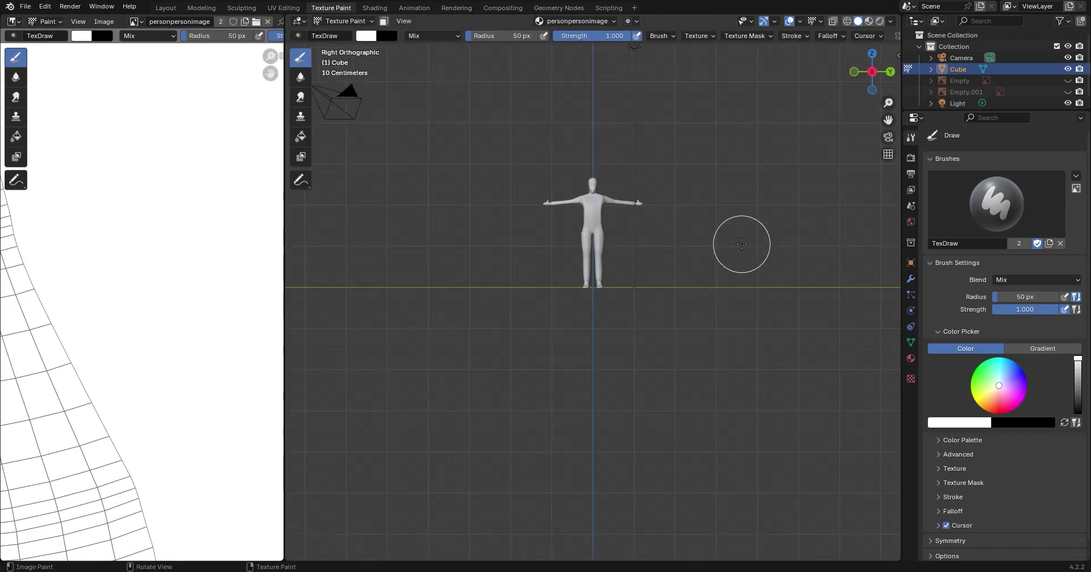
pyautogui.scroll(5, 743, 242)
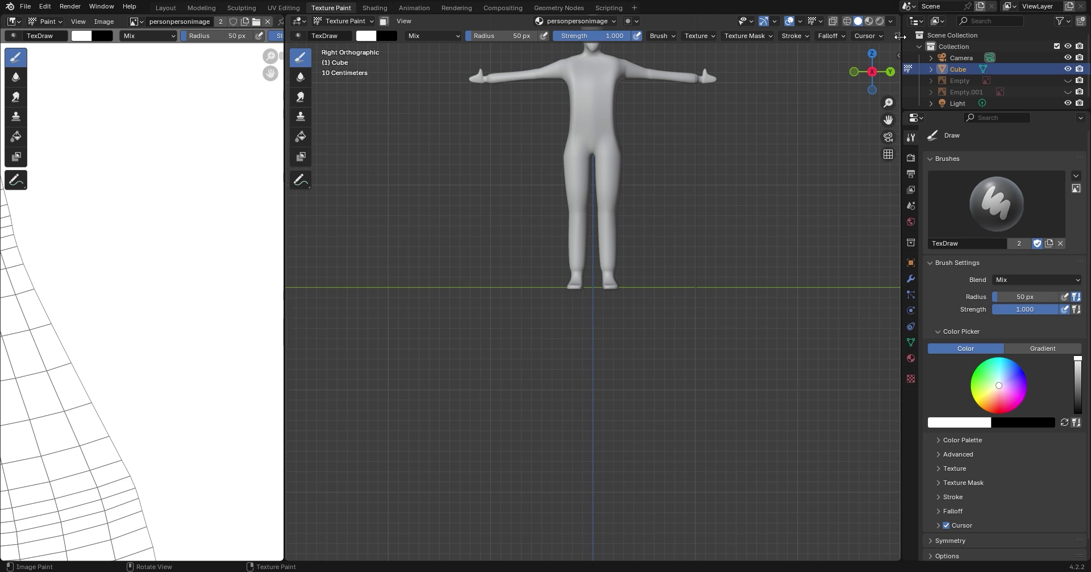
pyautogui.moveTo(286, 288); pyautogui.dragTo(201, 288)
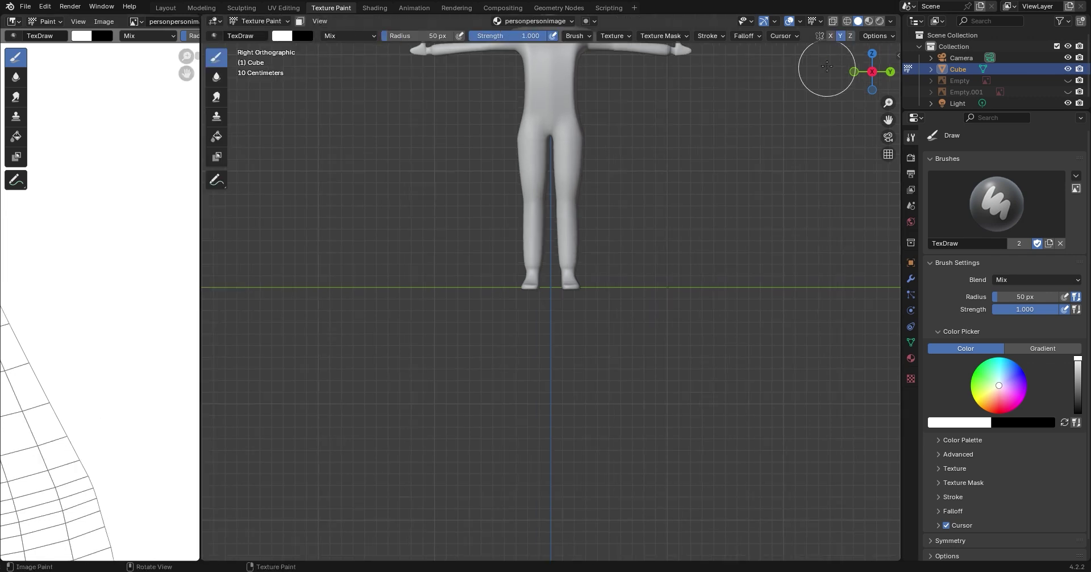
# Step: Frame the head and shoulders for painting and set the Draw brush color to bright blue
pyautogui.press('KP_Decimal')
pyautogui.keyDown('shift'); pyautogui.moveTo(561, 288); pyautogui.dragTo(561, 291, button='middle'); pyautogui.keyUp('shift')
pyautogui.scroll(8, 570, 263)
pyautogui.keyDown('shift'); pyautogui.moveTo(578, 202); pyautogui.dragTo(540, 568, button='middle'); pyautogui.keyUp('shift')
pyautogui.scroll(3, 519, 287)
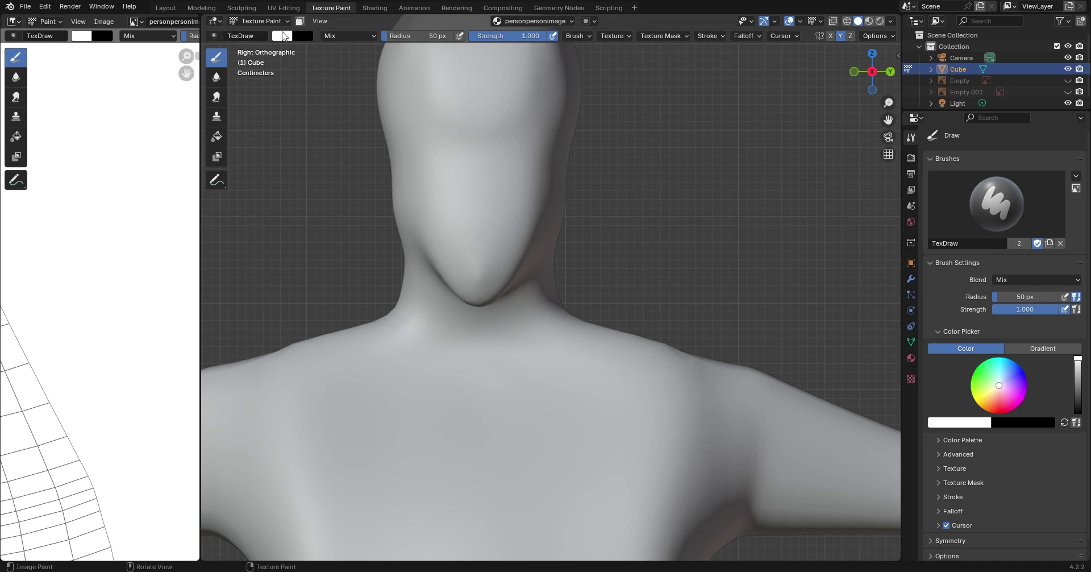
pyautogui.click(283, 35)
pyautogui.moveTo(344, 75); pyautogui.dragTo(351, 52)
# Step: Paint a thick blue band across the eye area of the face
pyautogui.moveTo(545, 191)
pyautogui.keyDown('shift'); pyautogui.mouseDown(button='middle')
pyautogui.moveTo(555, 246)
pyautogui.moveTo(543, 309)
pyautogui.mouseUp(button='middle'); pyautogui.keyUp('shift')
pyautogui.scroll(4, 537, 230)
pyautogui.keyDown('shift'); pyautogui.moveTo(474, 222); pyautogui.dragTo(512, 312, button='middle'); pyautogui.keyUp('shift')
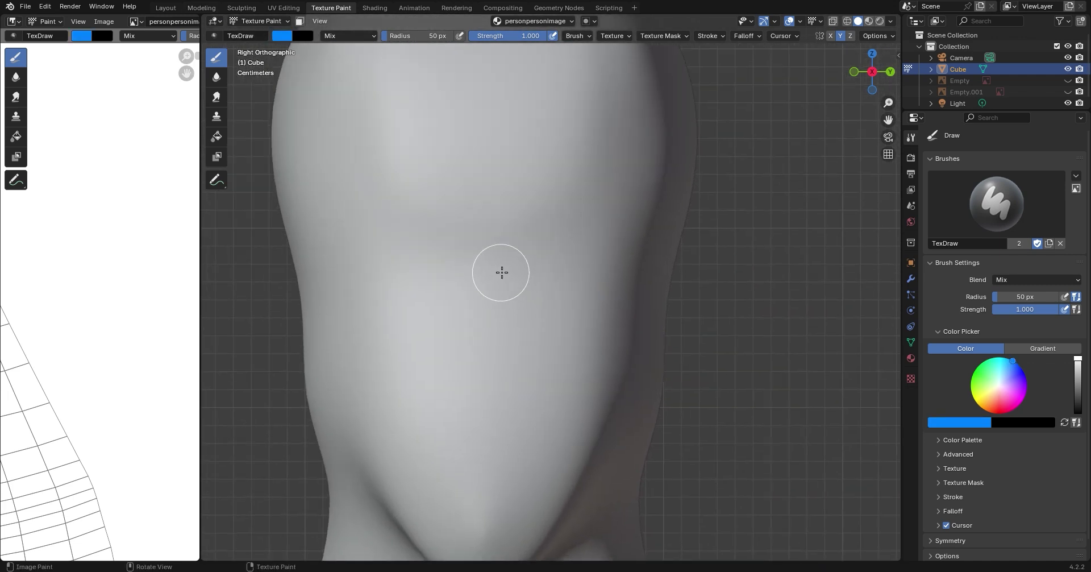
pyautogui.moveTo(501, 272)
pyautogui.mouseDown()
pyautogui.moveTo(573, 300)
pyautogui.moveTo(625, 232)
pyautogui.moveTo(541, 185)
pyautogui.moveTo(507, 241)
pyautogui.moveTo(530, 271)
pyautogui.moveTo(597, 231)
pyautogui.moveTo(521, 249)
pyautogui.moveTo(588, 215)
pyautogui.moveTo(558, 263)
pyautogui.moveTo(438, 222)
pyautogui.moveTo(538, 187)
pyautogui.moveTo(364, 197)
pyautogui.moveTo(407, 272)
pyautogui.moveTo(553, 284)
pyautogui.moveTo(418, 243)
pyautogui.moveTo(547, 229)
pyautogui.moveTo(434, 180)
pyautogui.moveTo(350, 192)
pyautogui.moveTo(340, 263)
pyautogui.moveTo(442, 301)
pyautogui.moveTo(500, 287)
pyautogui.mouseUp()
pyautogui.scroll(-8, 625, 268)
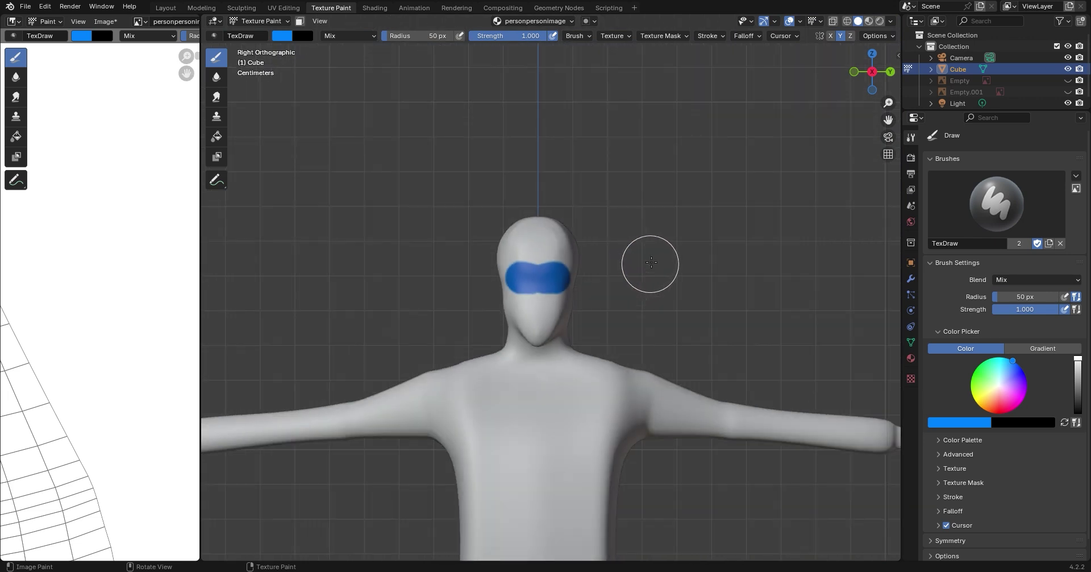
# Step: Extend the blue paint from the eye band down over the middle of the face toward the chin
pyautogui.moveTo(651, 261); pyautogui.dragTo(784, 93, button='middle')
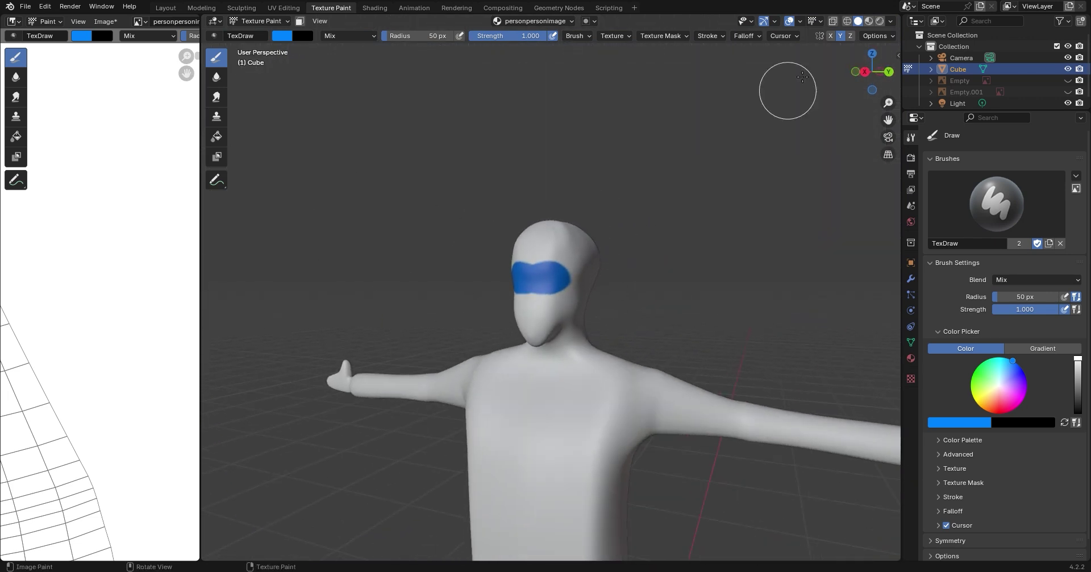
pyautogui.click(875, 72)
pyautogui.scroll(6, 449, 300)
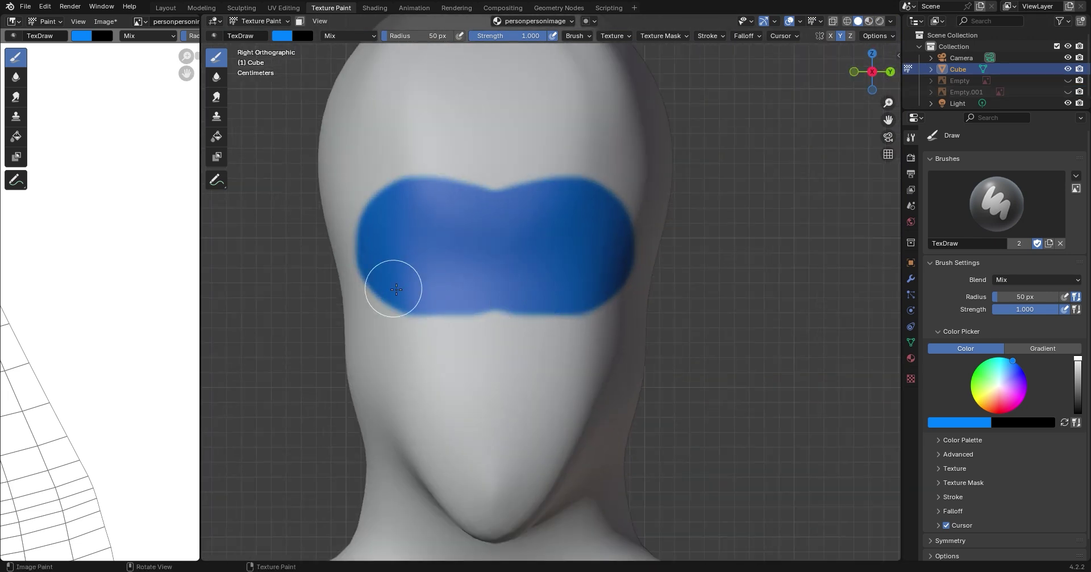
pyautogui.moveTo(395, 289)
pyautogui.mouseDown()
pyautogui.moveTo(468, 316)
pyautogui.moveTo(541, 309)
pyautogui.moveTo(394, 275)
pyautogui.moveTo(474, 325)
pyautogui.moveTo(538, 314)
pyautogui.moveTo(509, 338)
pyautogui.mouseUp()
pyautogui.moveTo(483, 346)
pyautogui.mouseDown()
pyautogui.moveTo(441, 333)
pyautogui.moveTo(529, 318)
pyautogui.moveTo(441, 336)
pyautogui.moveTo(448, 364)
pyautogui.moveTo(513, 365)
pyautogui.moveTo(472, 389)
pyautogui.moveTo(438, 346)
pyautogui.moveTo(495, 370)
pyautogui.moveTo(478, 371)
pyautogui.moveTo(466, 408)
pyautogui.moveTo(500, 412)
pyautogui.mouseUp()
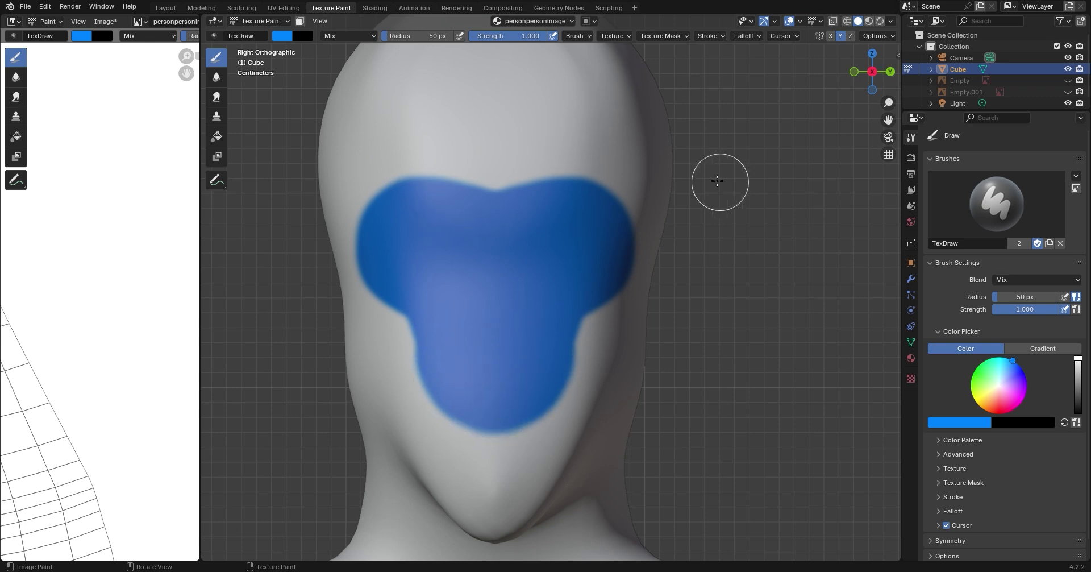
# Step: Set the brush falloff to Constant, test it with a stroke on the upper face, and undo that stroke
pyautogui.click(747, 36)
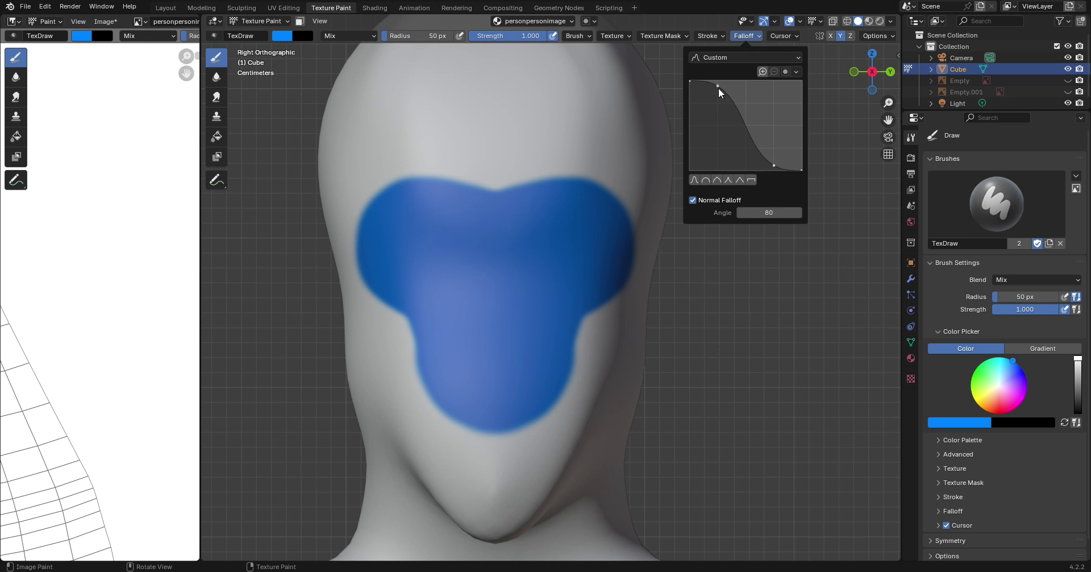
pyautogui.click(775, 57)
pyautogui.click(775, 55)
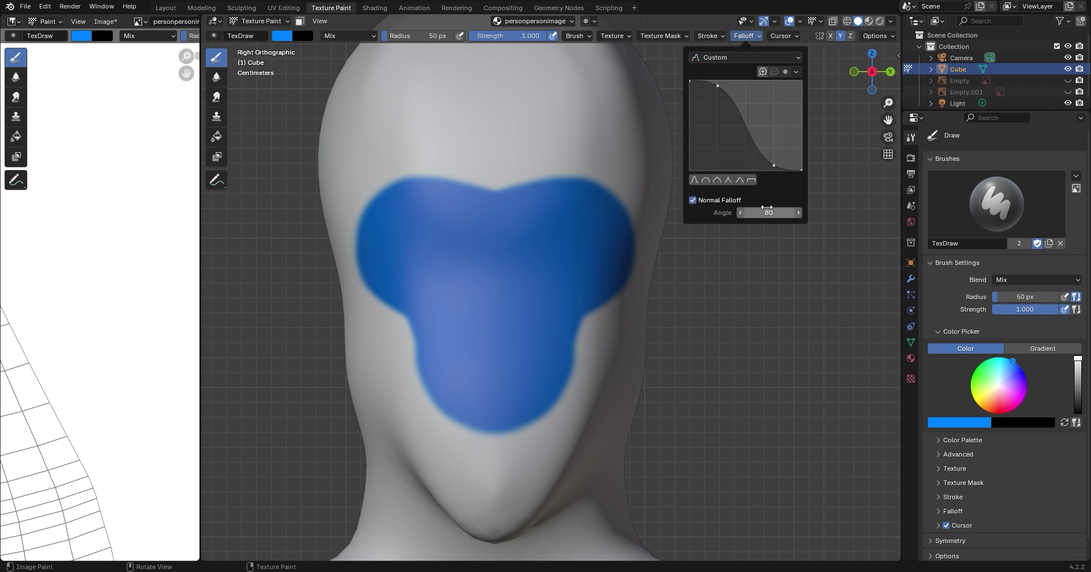
pyautogui.click(742, 57)
pyautogui.click(728, 199)
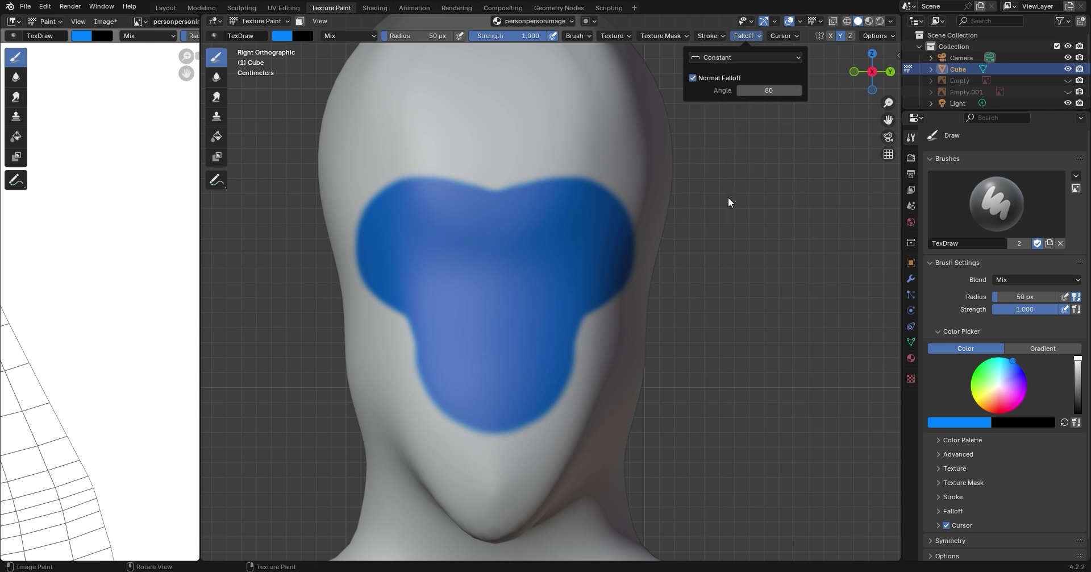
pyautogui.moveTo(521, 241)
pyautogui.mouseDown()
pyautogui.moveTo(519, 151)
pyautogui.moveTo(613, 138)
pyautogui.mouseUp()
pyautogui.hotkey('ctrl', 'z')
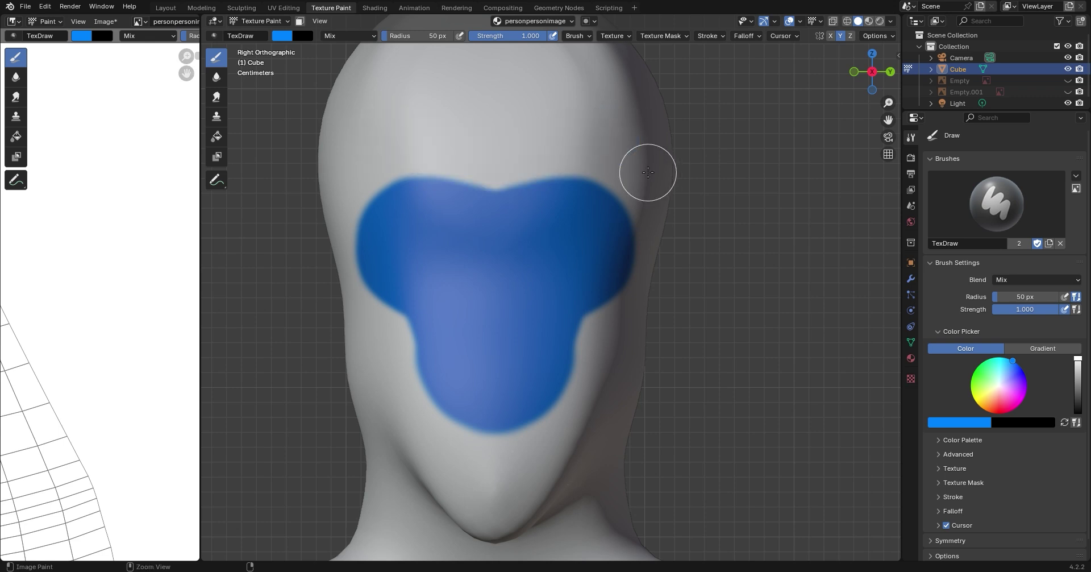
# Step: Change the Draw brush color to black
pyautogui.click(282, 35)
pyautogui.moveTo(383, 130); pyautogui.dragTo(386, 147)
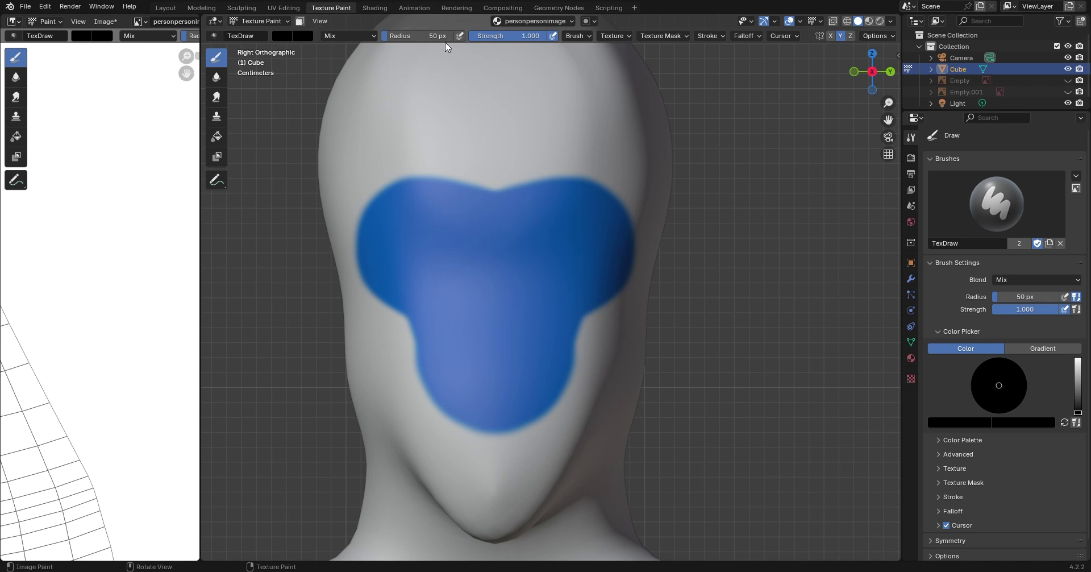
# Step: Set the brush radius to 7 px, sketch thin black mirrored eye outlines on the blue band, and undo them
pyautogui.moveTo(418, 36); pyautogui.dragTo(393, 35)
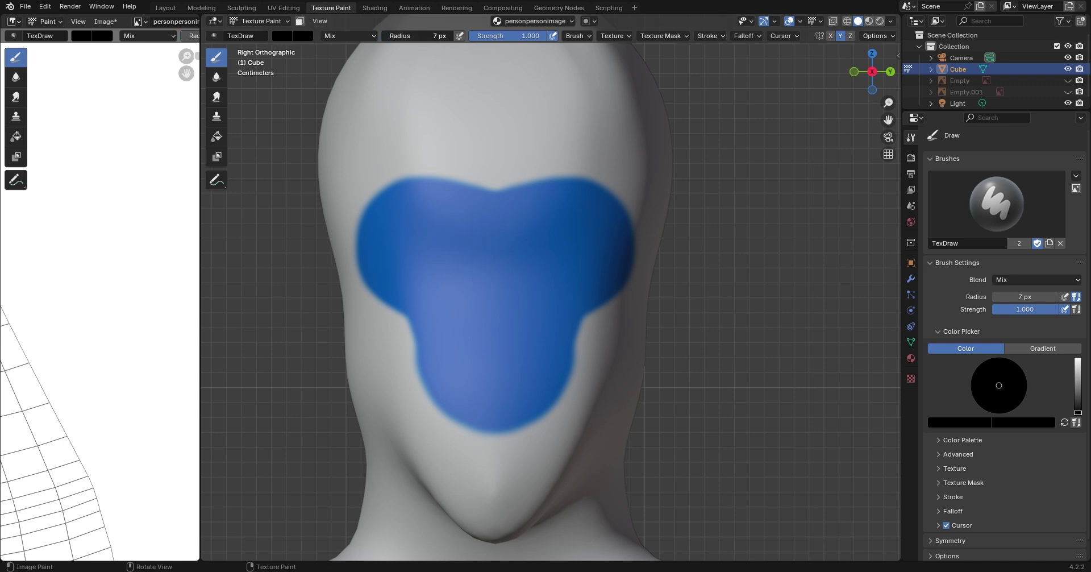
pyautogui.click(510, 267)
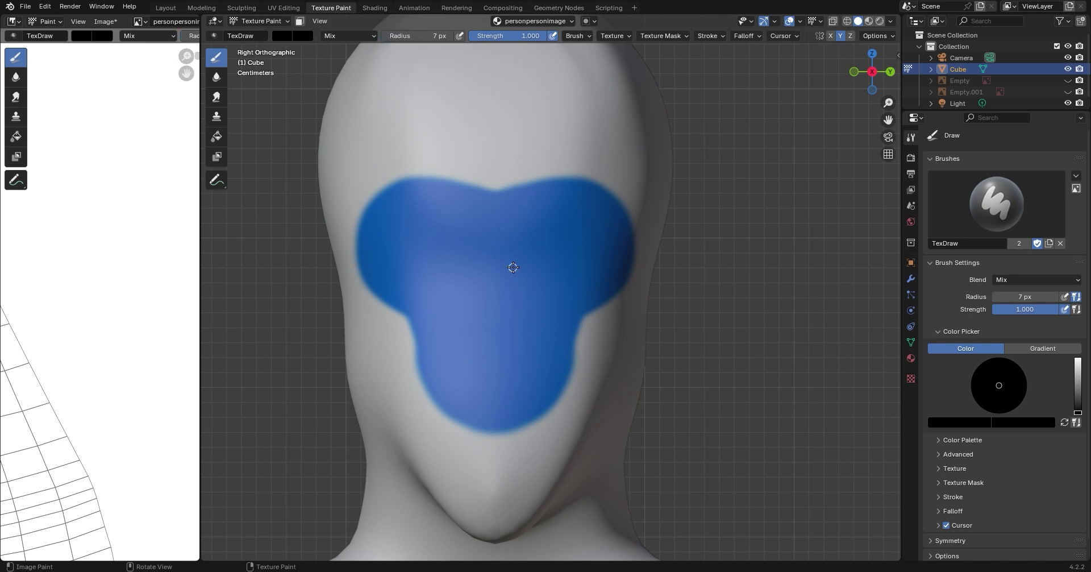
pyautogui.moveTo(510, 263)
pyautogui.mouseDown()
pyautogui.moveTo(588, 286)
pyautogui.moveTo(535, 270)
pyautogui.moveTo(554, 248)
pyautogui.moveTo(576, 266)
pyautogui.moveTo(569, 283)
pyautogui.mouseUp()
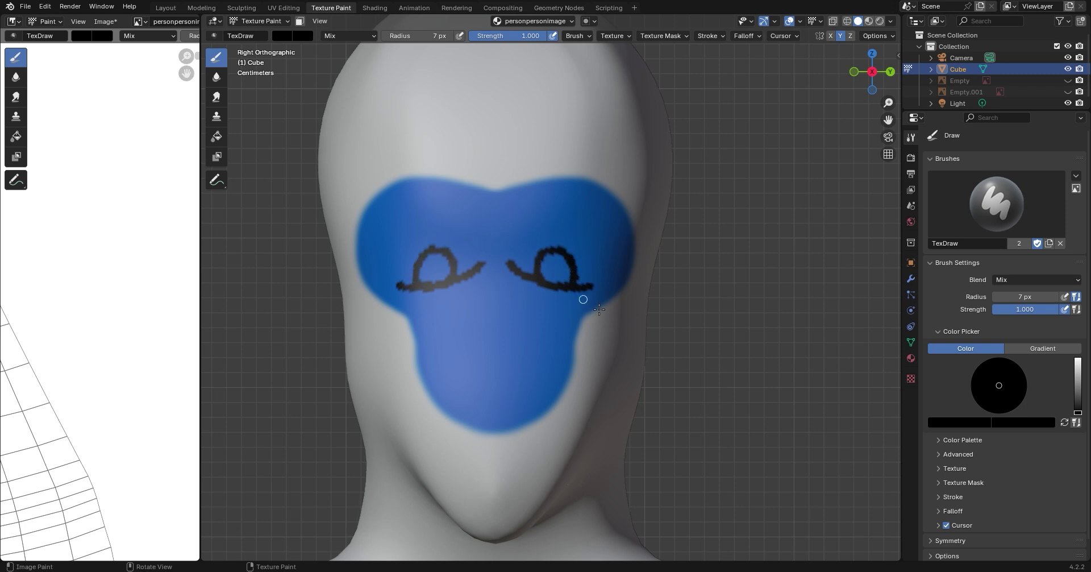
pyautogui.scroll(4, 599, 309)
pyautogui.scroll(-10, 596, 316)
pyautogui.scroll(4, 603, 326)
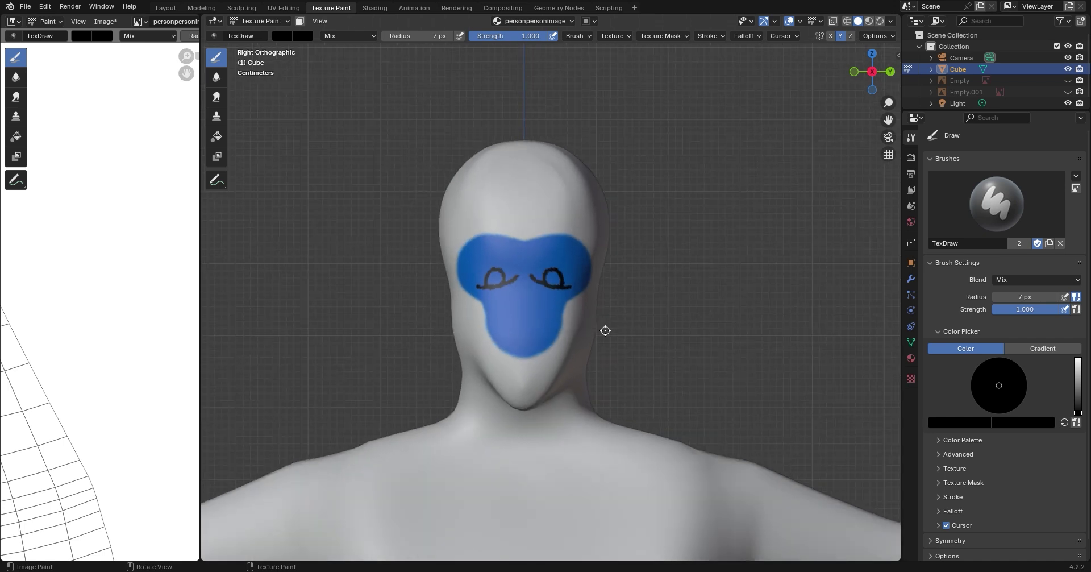
pyautogui.scroll(-3, 605, 330)
pyautogui.hotkey('ctrl', 'z')
pyautogui.hotkey('ctrl', 'z')
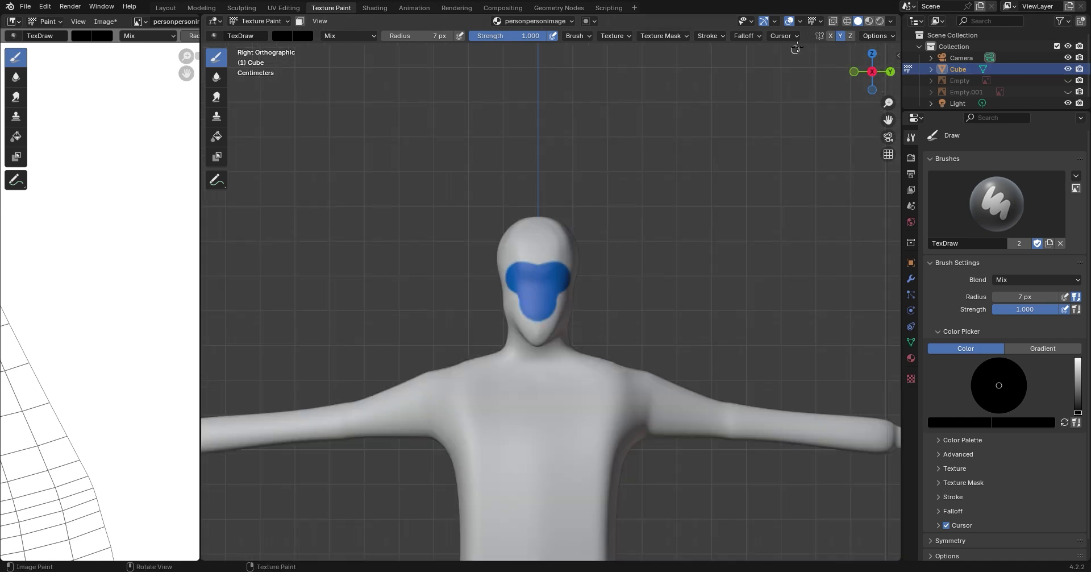
# Step: Set the brush falloff to Root, test it with a thin black stroke in the eye area, and undo that stroke
pyautogui.click(748, 35)
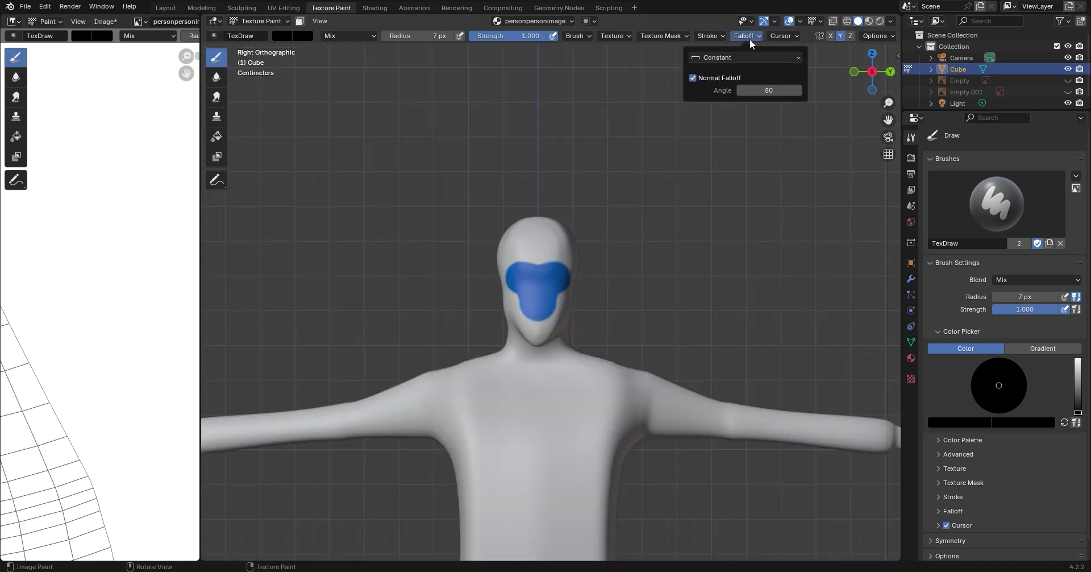
pyautogui.click(753, 57)
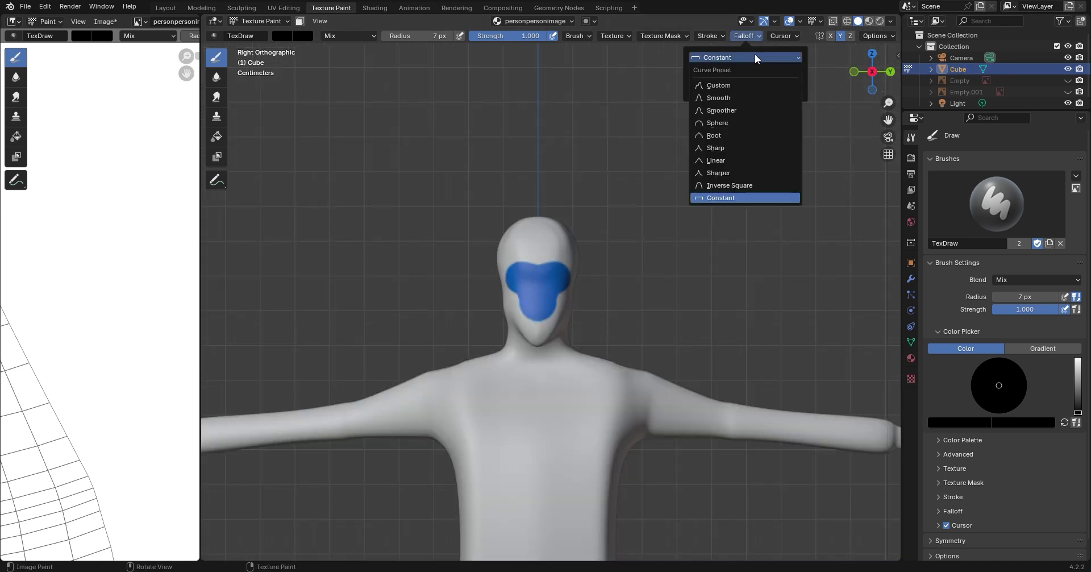
pyautogui.click(758, 137)
pyautogui.scroll(5, 564, 288)
pyautogui.scroll(3, 564, 287)
pyautogui.moveTo(521, 238)
pyautogui.mouseDown()
pyautogui.moveTo(544, 259)
pyautogui.moveTo(591, 253)
pyautogui.moveTo(594, 222)
pyautogui.moveTo(582, 211)
pyautogui.mouseUp()
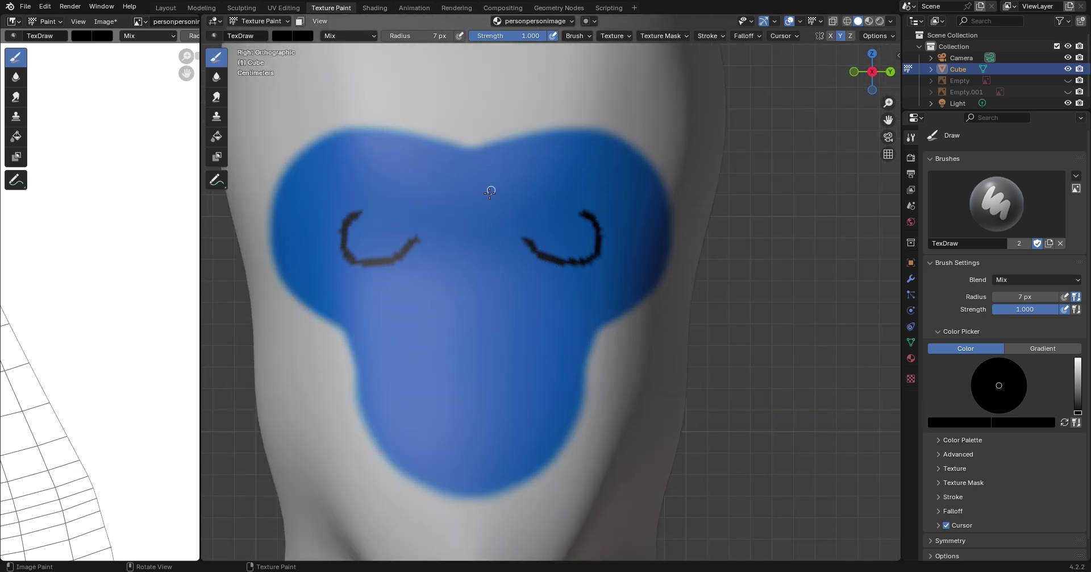
pyautogui.hotkey('ctrl', 'z')
# Step: Set the brush radius to 30 px and paint thick black rings for the eyes on the blue band
pyautogui.click(426, 36)
pyautogui.write('30')
pyautogui.press('Return')
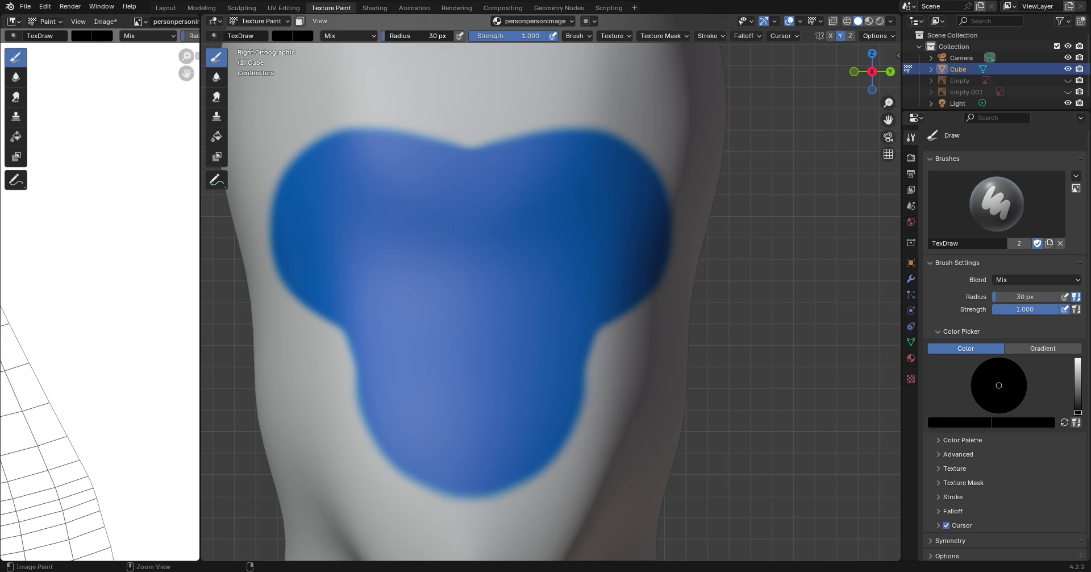
pyautogui.moveTo(520, 241)
pyautogui.mouseDown()
pyautogui.moveTo(558, 273)
pyautogui.moveTo(616, 246)
pyautogui.moveTo(589, 192)
pyautogui.moveTo(536, 214)
pyautogui.moveTo(549, 244)
pyautogui.mouseUp()
pyautogui.scroll(5, 585, 257)
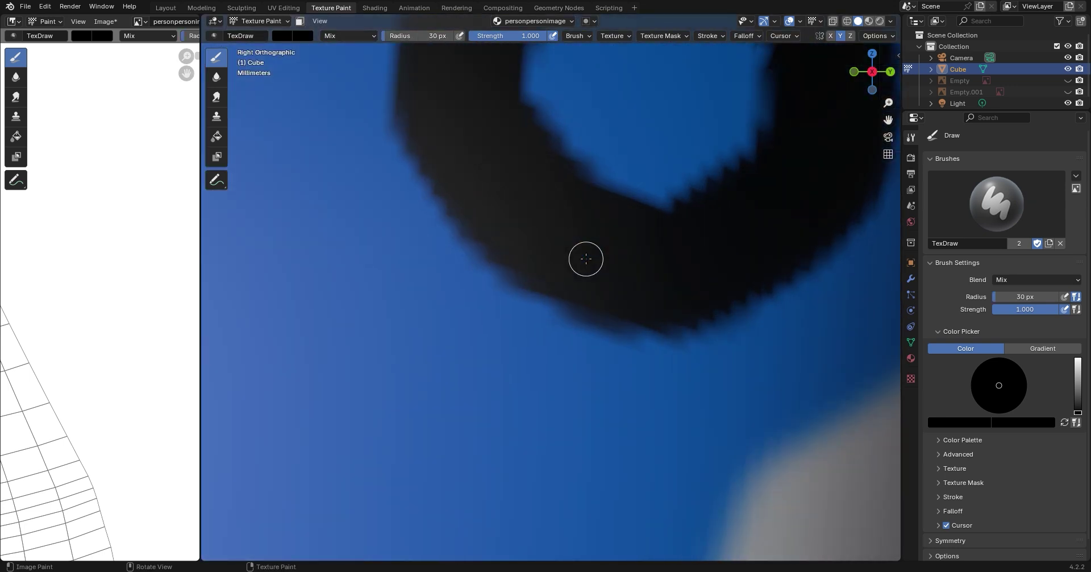
pyautogui.scroll(-8, 636, 244)
pyautogui.scroll(-3, 637, 243)
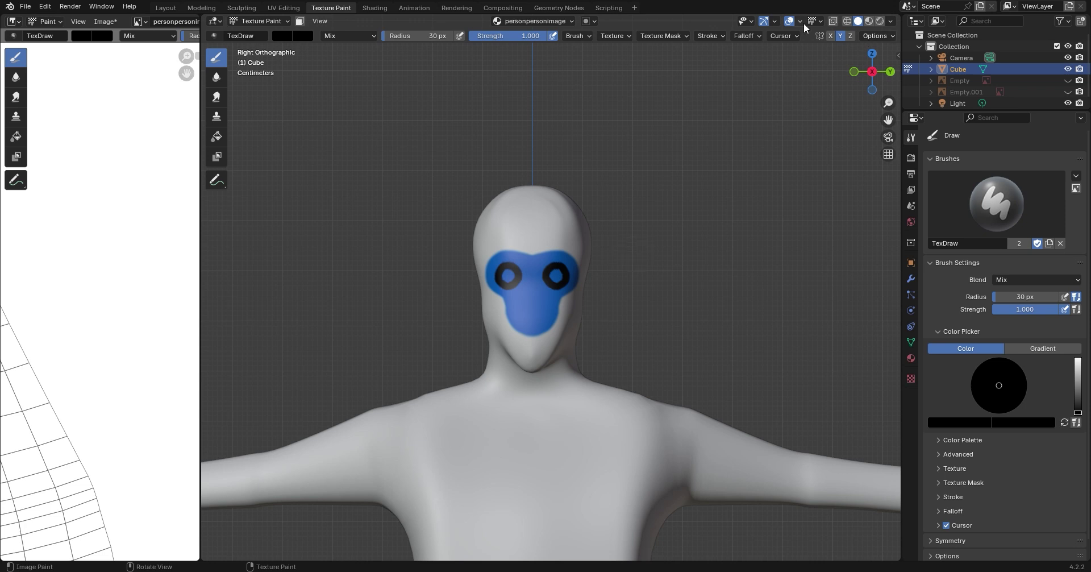
# Step: Paint black lines from the eye rings down the nose and a black rectangular outline for the mouth
pyautogui.scroll(7, 512, 362)
pyautogui.scroll(-5, 480, 366)
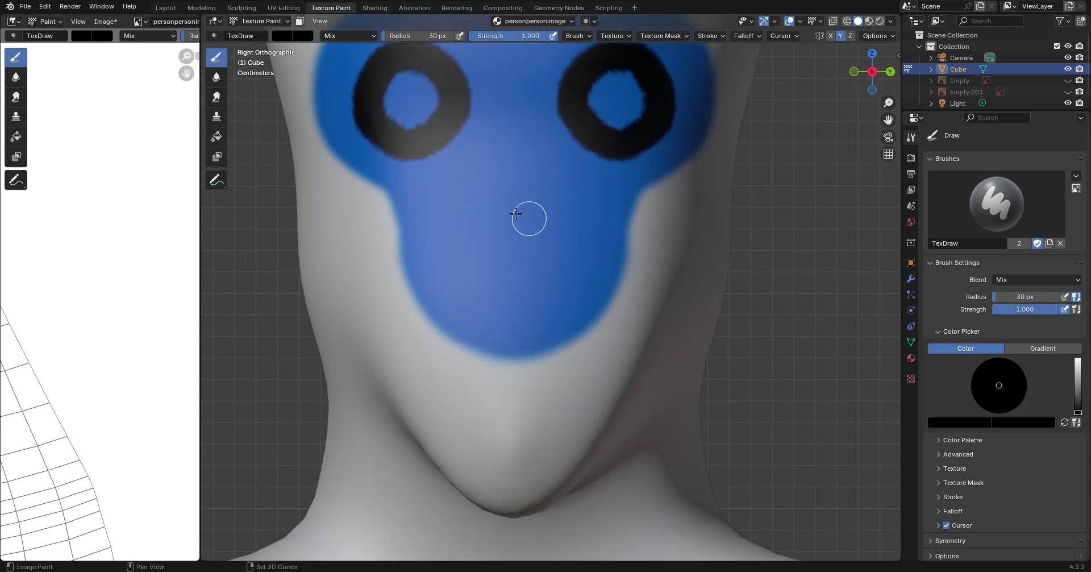
pyautogui.moveTo(426, 137)
pyautogui.mouseDown()
pyautogui.moveTo(542, 218)
pyautogui.moveTo(507, 291)
pyautogui.moveTo(450, 297)
pyautogui.moveTo(444, 353)
pyautogui.moveTo(463, 398)
pyautogui.moveTo(516, 394)
pyautogui.mouseUp()
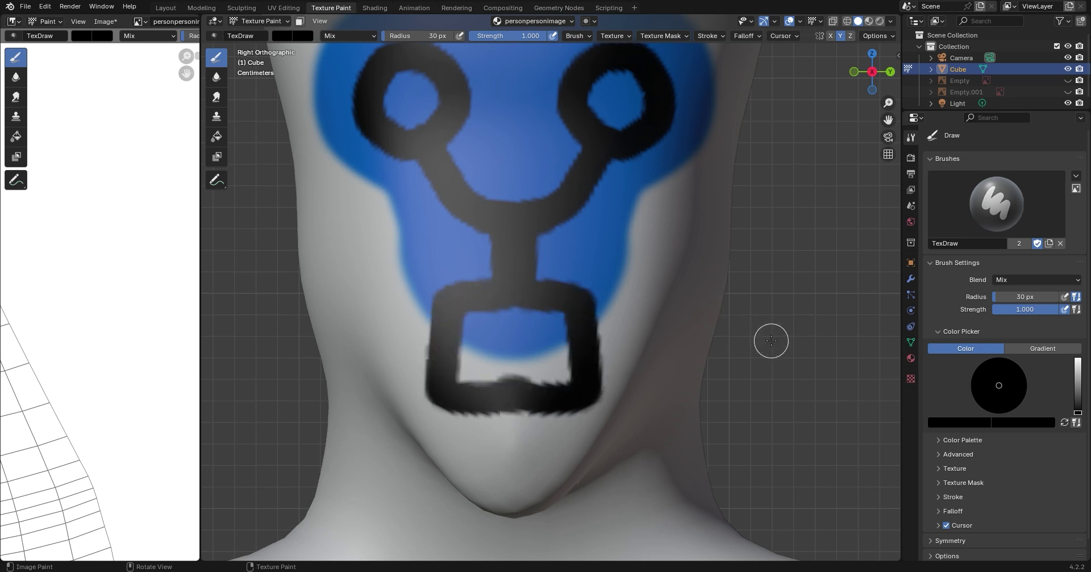
# Step: Switch the viewport to Rendered shading and look at the painted face from an angled front view
pyautogui.scroll(-6, 779, 339)
pyautogui.moveTo(793, 309)
pyautogui.mouseDown(button='middle')
pyautogui.moveTo(651, 272)
pyautogui.moveTo(745, 287)
pyautogui.mouseUp(button='middle')
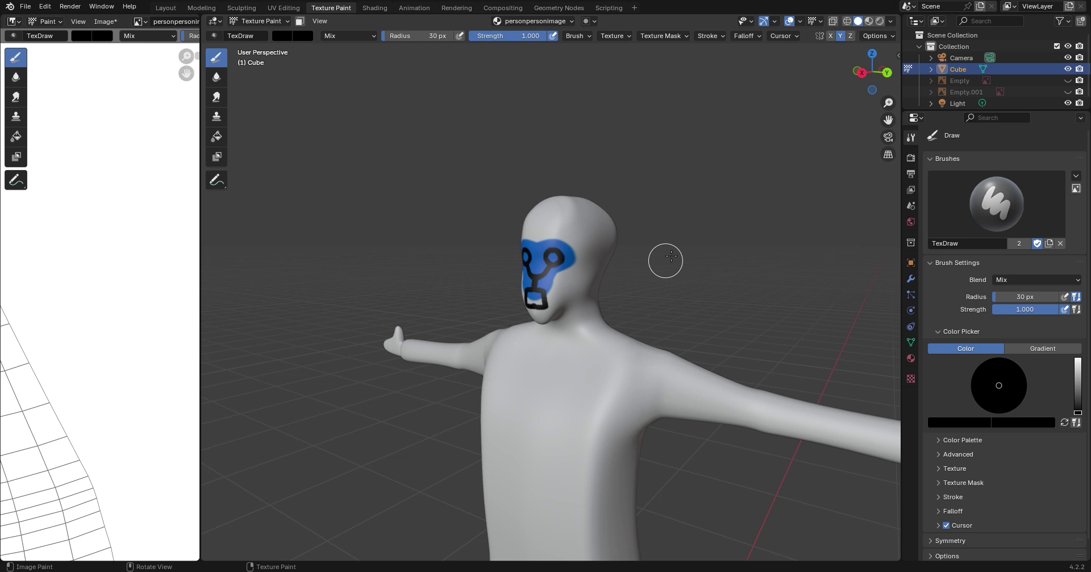
pyautogui.click(880, 21)
pyautogui.moveTo(464, 192)
pyautogui.mouseDown(button='middle')
pyautogui.moveTo(625, 193)
pyautogui.moveTo(583, 240)
pyautogui.mouseUp(button='middle')
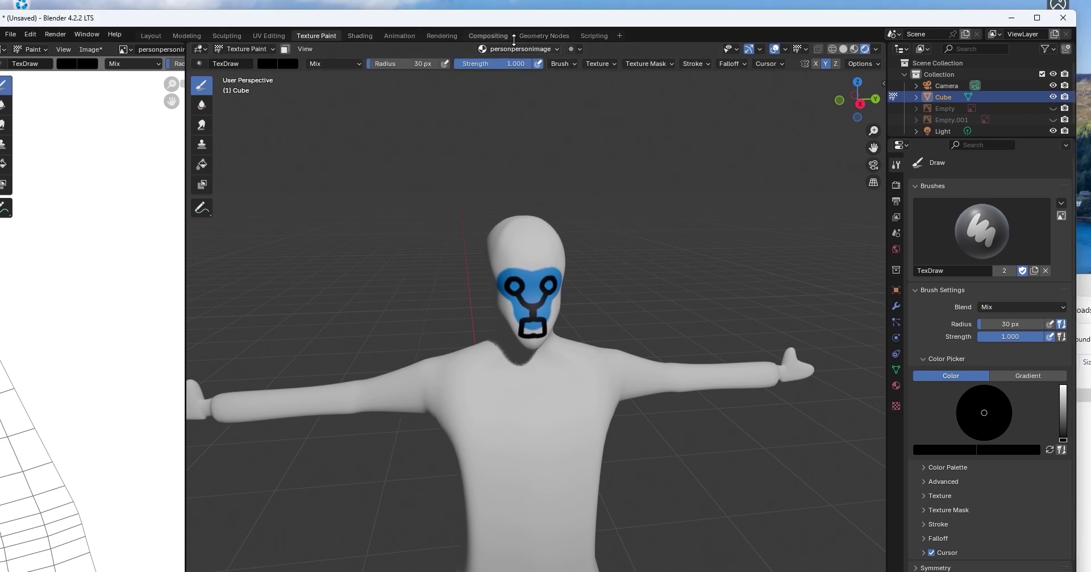
# Step: Add a Roughness paint slot named Material Roughness at 1024 × 1024 px to the body's material
pyautogui.click(556, 49)
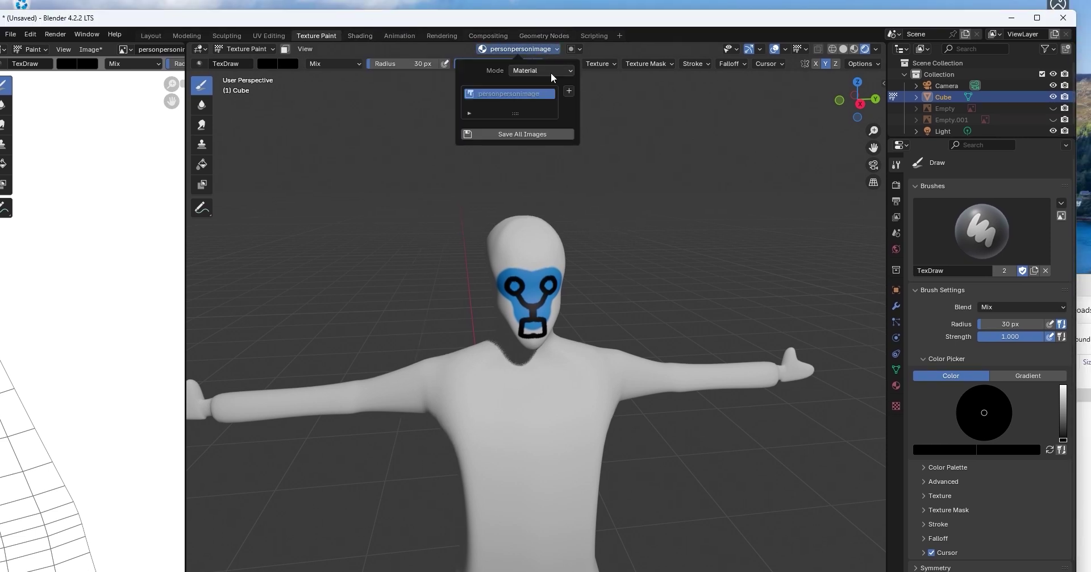
pyautogui.click(551, 70)
pyautogui.click(554, 83)
pyautogui.click(570, 89)
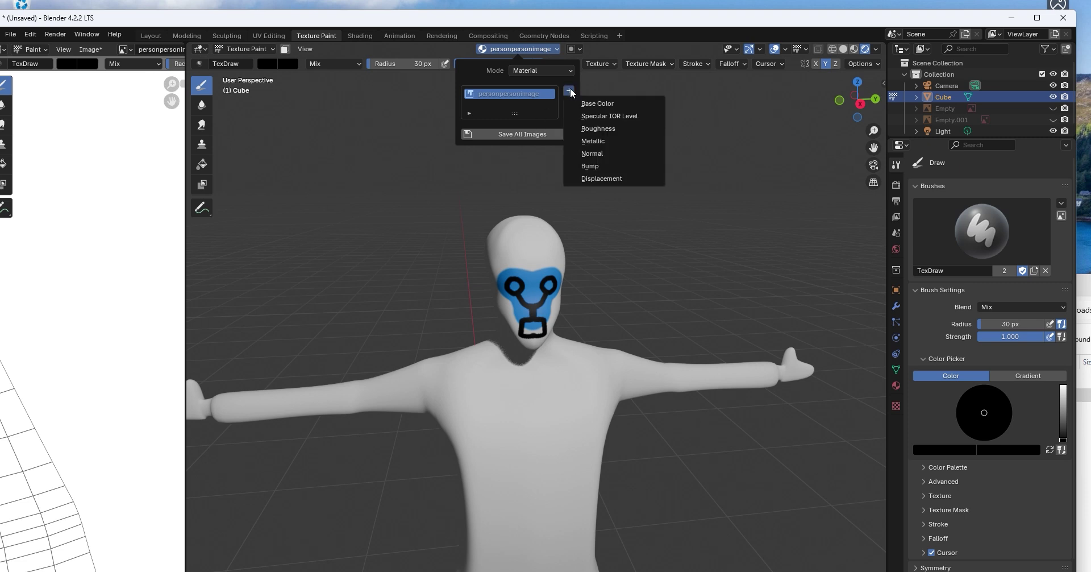
pyautogui.click(591, 129)
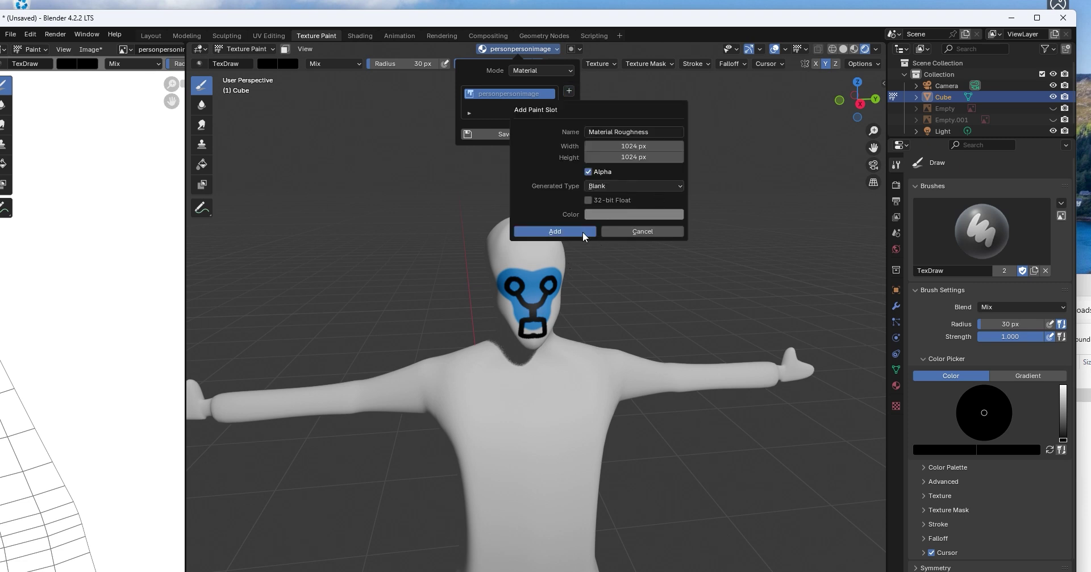
pyautogui.click(581, 232)
# Step: Paint black on the roughness map from the eye down to the mouth and check the sheen from the side
pyautogui.scroll(8, 529, 278)
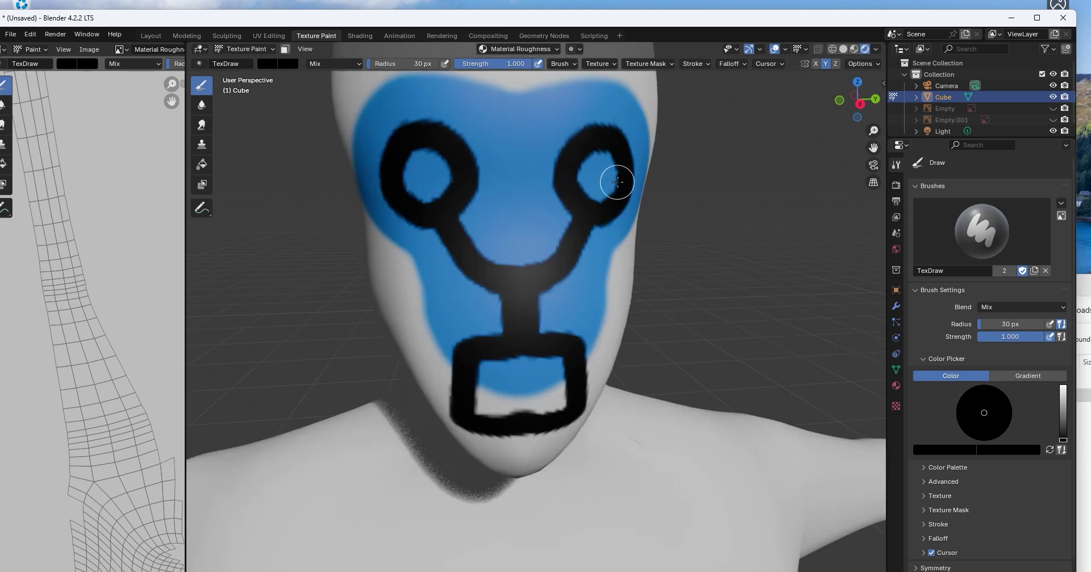
pyautogui.moveTo(595, 206)
pyautogui.mouseDown()
pyautogui.moveTo(594, 121)
pyautogui.moveTo(613, 204)
pyautogui.moveTo(526, 267)
pyautogui.moveTo(522, 284)
pyautogui.moveTo(567, 314)
pyautogui.moveTo(574, 370)
pyautogui.mouseUp()
pyautogui.moveTo(574, 370); pyautogui.dragTo(555, 309, button='middle')
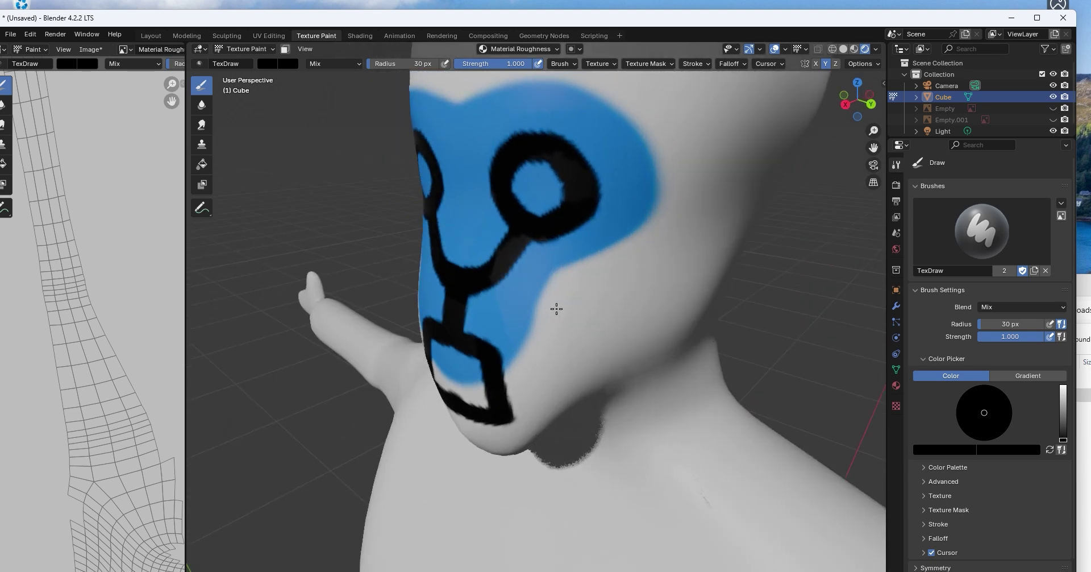
pyautogui.scroll(4, 556, 303)
pyautogui.scroll(-4, 556, 303)
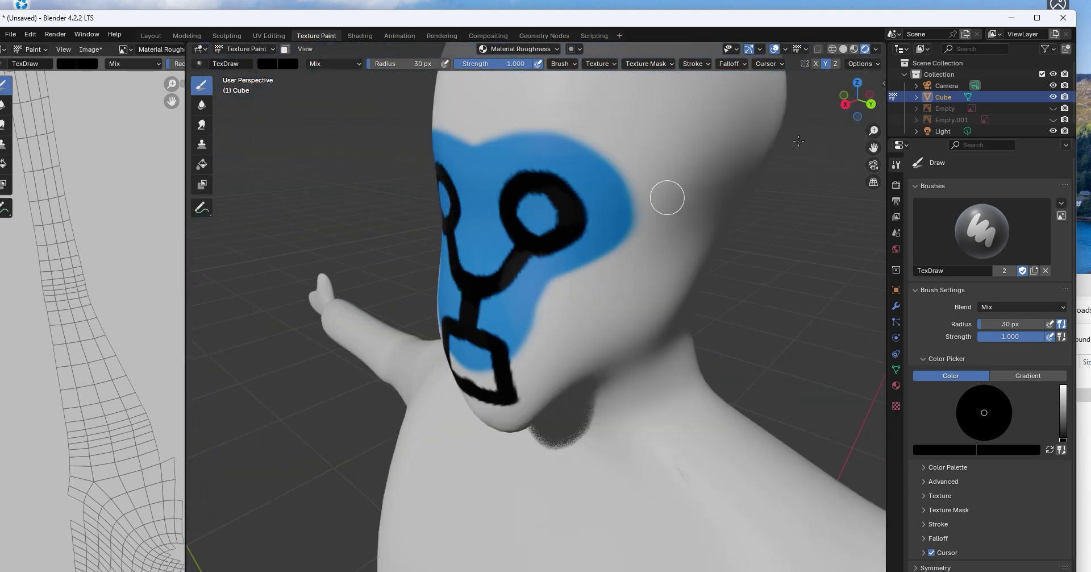
# Step: Enable Raytracing for the EEVEE render engine and inspect the face's reflections
pyautogui.click(896, 184)
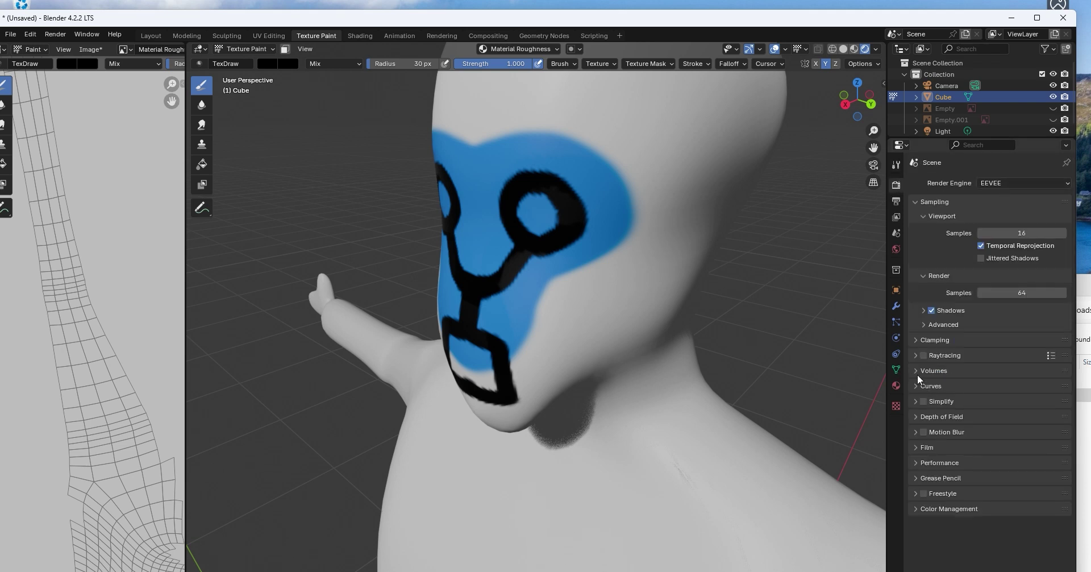
pyautogui.click(923, 355)
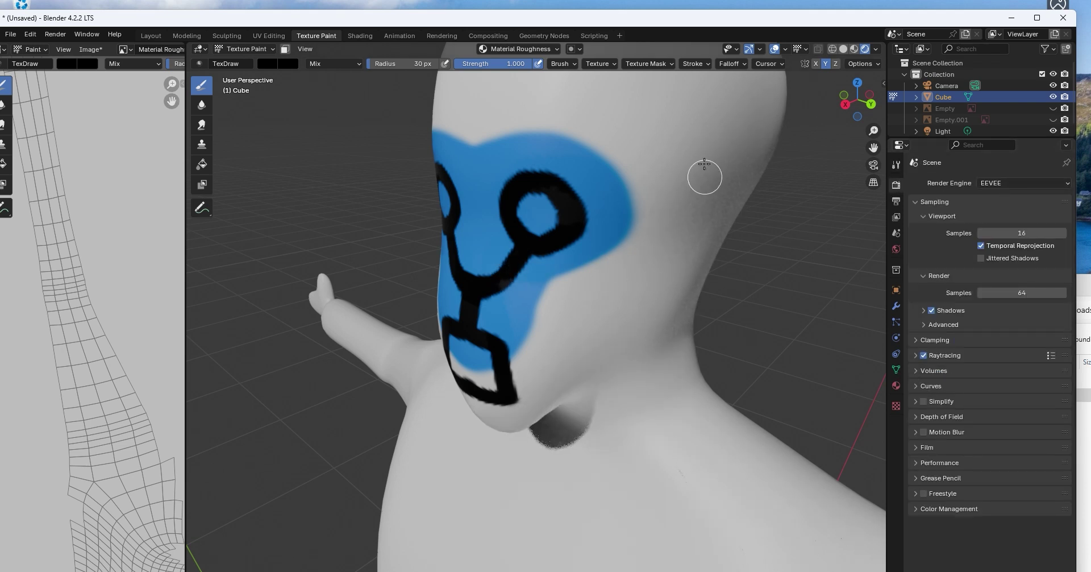
pyautogui.moveTo(518, 273); pyautogui.dragTo(626, 282, button='middle')
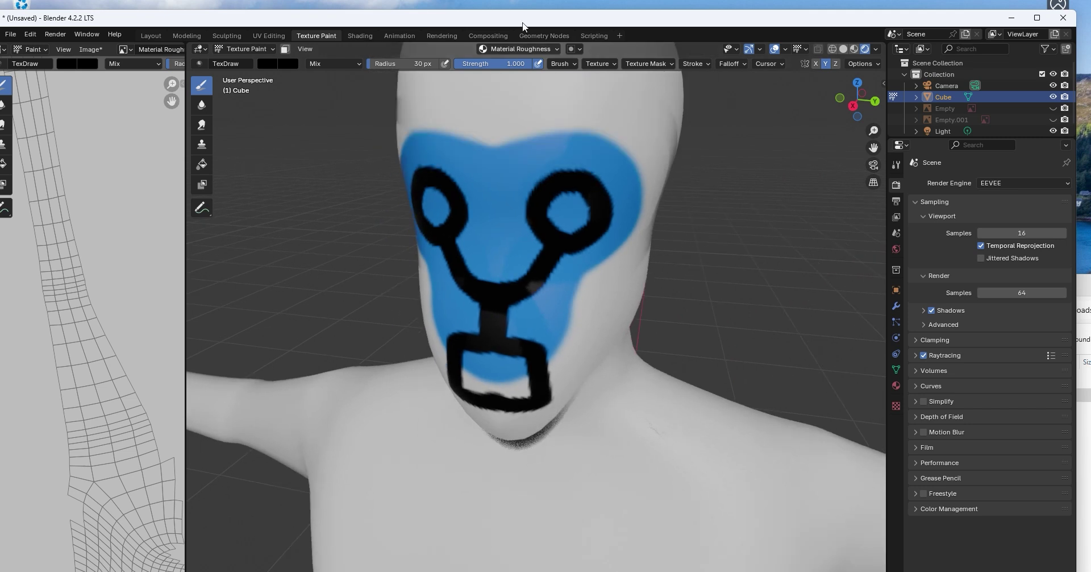
# Step: Add a Metallic paint slot named Material Metallic at 1024 × 1024 px and dab black paint on the lower face
pyautogui.click(537, 50)
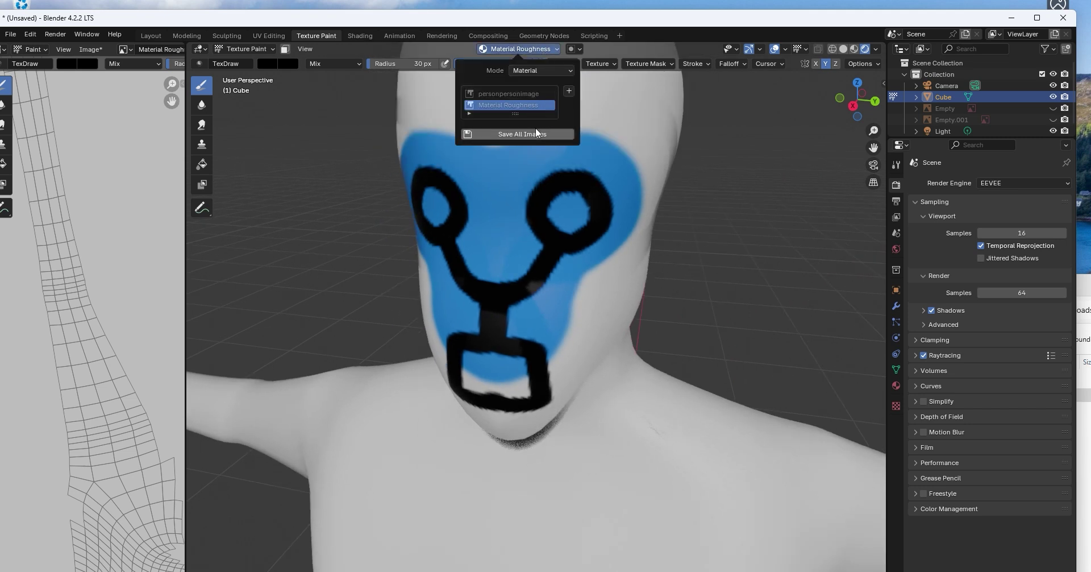
pyautogui.click(568, 91)
pyautogui.click(598, 142)
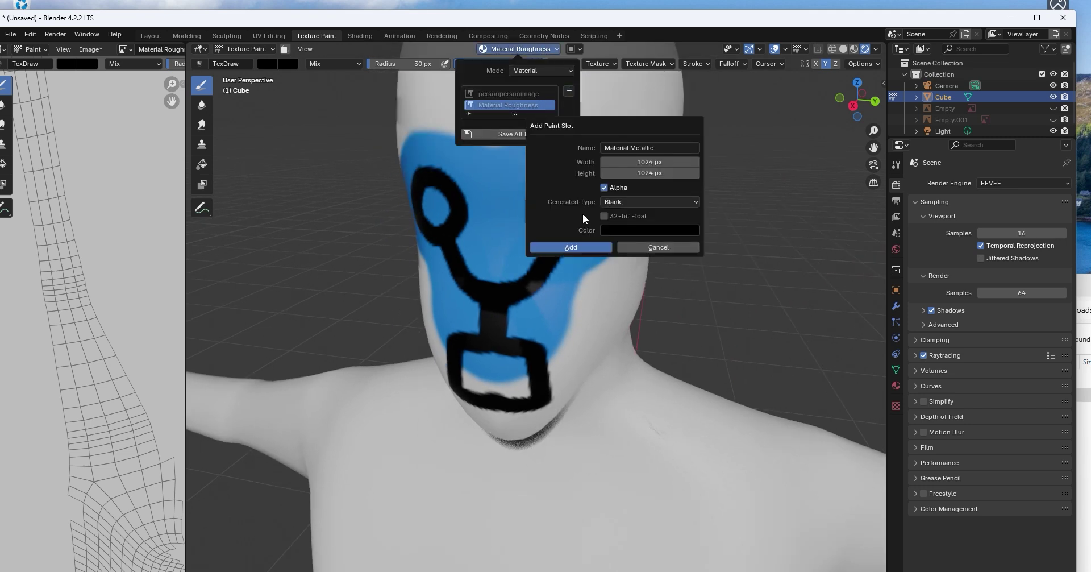
pyautogui.click(591, 311)
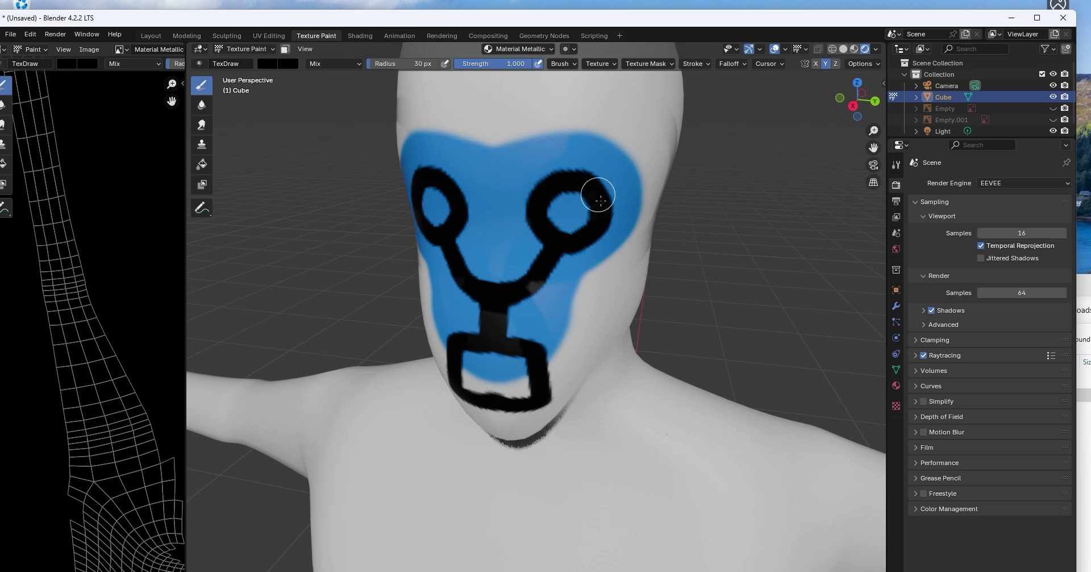
pyautogui.click(553, 355)
pyautogui.scroll(2, 558, 311)
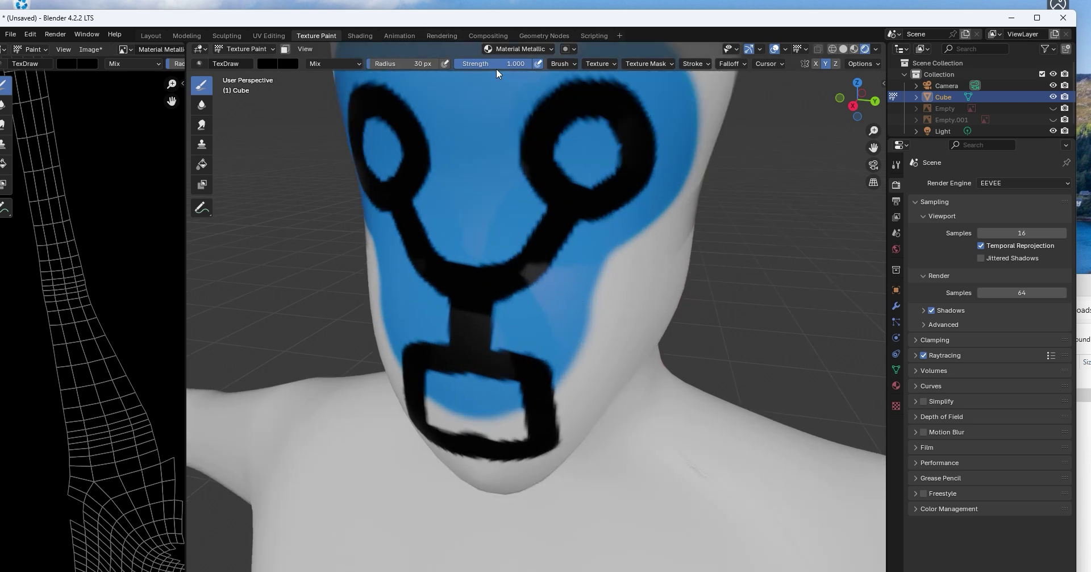
# Step: Add a Bump paint slot named Material Bump at 1024 × 1024 px to the body's material
pyautogui.click(529, 47)
pyautogui.click(569, 90)
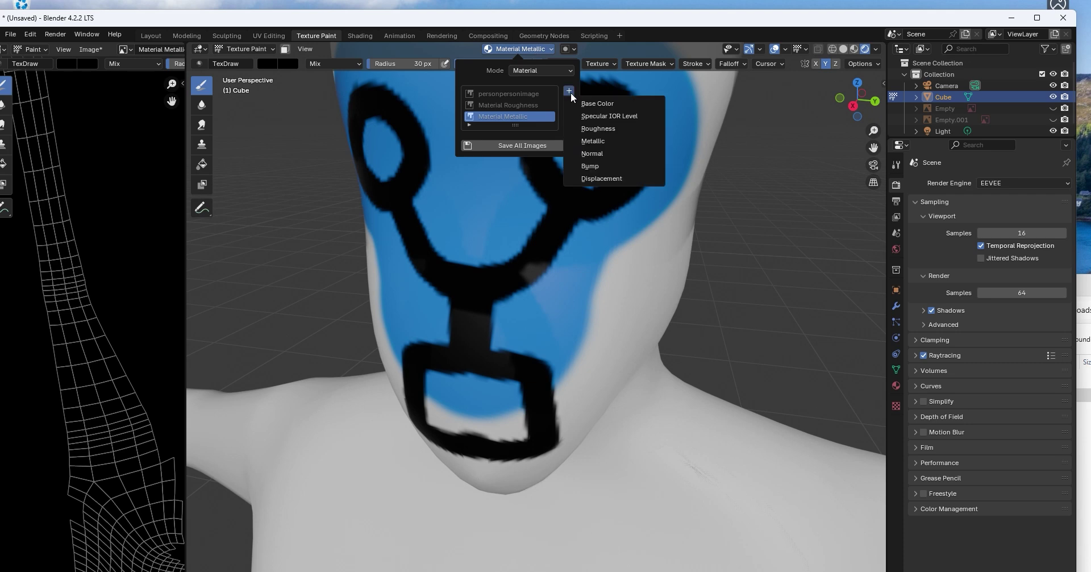
pyautogui.click(607, 168)
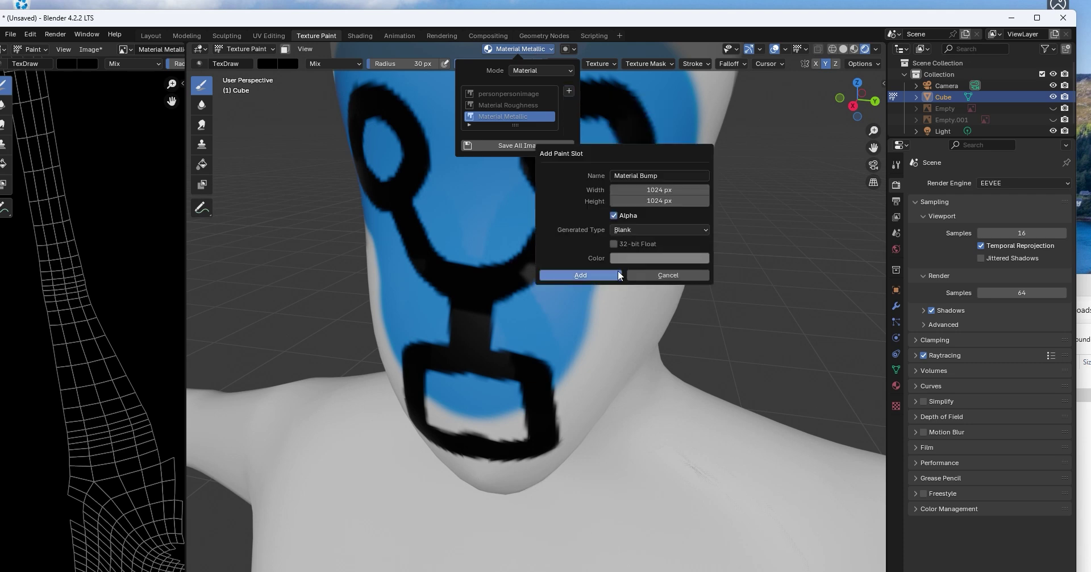
pyautogui.click(561, 275)
# Step: Paint black strokes on the bump map across the face and forehead and inspect the relief from the side
pyautogui.moveTo(511, 247)
pyautogui.mouseDown()
pyautogui.moveTo(555, 256)
pyautogui.moveTo(653, 226)
pyautogui.moveTo(633, 170)
pyautogui.mouseUp()
pyautogui.scroll(5, 696, 193)
pyautogui.scroll(-5, 696, 193)
pyautogui.moveTo(736, 176)
pyautogui.mouseDown(button='middle')
pyautogui.moveTo(606, 170)
pyautogui.moveTo(594, 200)
pyautogui.mouseUp(button='middle')
# Step: Undo the bump, metallic and roughness painting with their slots, the Raytracing setting and the black mouth outline
pyautogui.hotkey('ctrl', 'z')
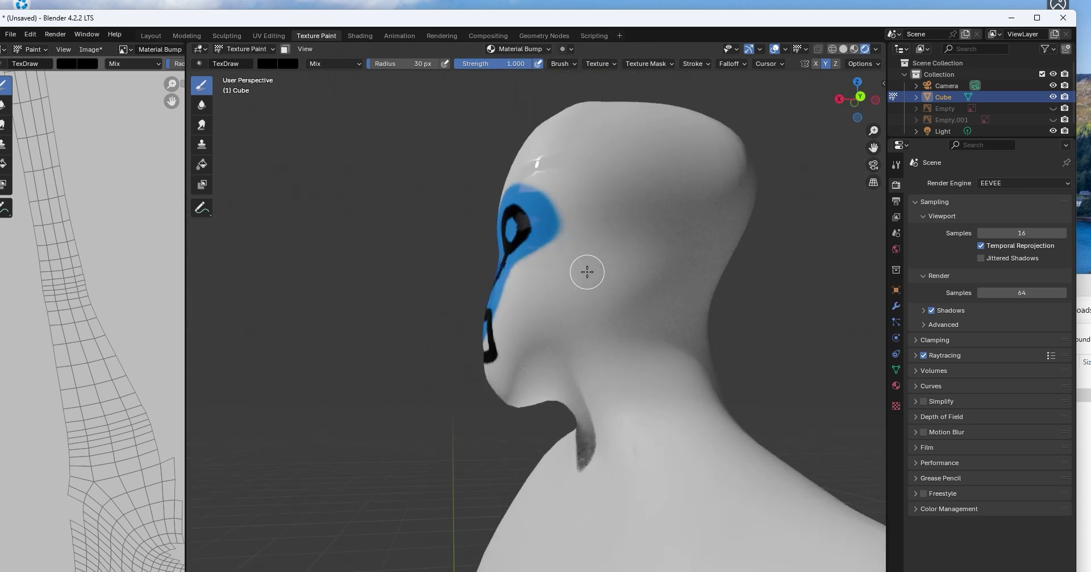
pyautogui.hotkey('ctrl', 'z')
pyautogui.hotkey('ctrl', 'z')
pyautogui.hotkey('ctrl', 'z')
pyautogui.hotkey('ctrl', 'z')
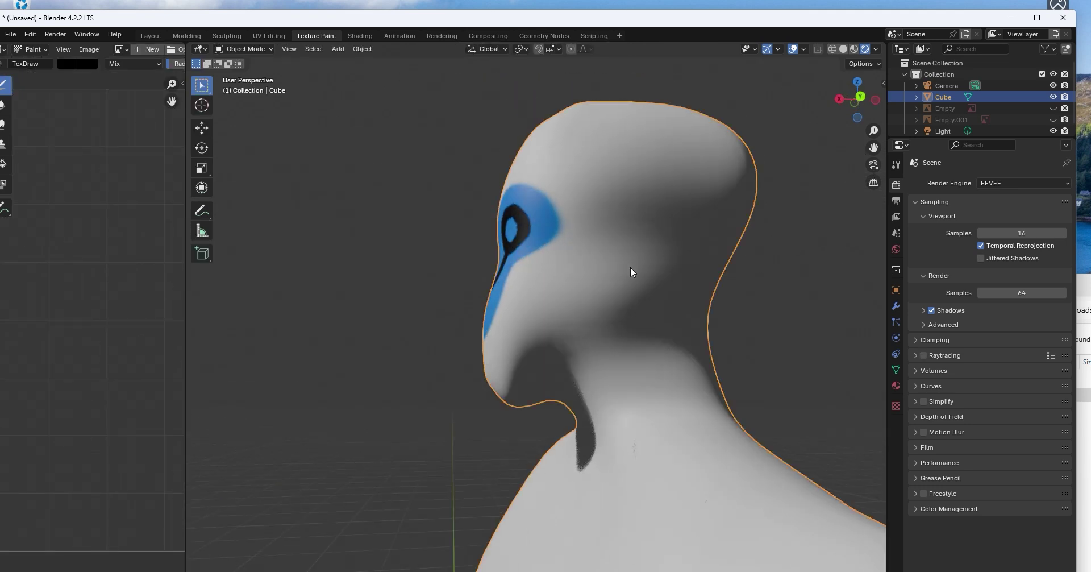
# Step: Undo the remaining black and blue face strokes until the face is bare in Texture Paint mode
pyautogui.hotkey('ctrl', 'z')
pyautogui.hotkey('ctrl', 'z')
pyautogui.moveTo(411, 216); pyautogui.dragTo(688, 255, button='middle')
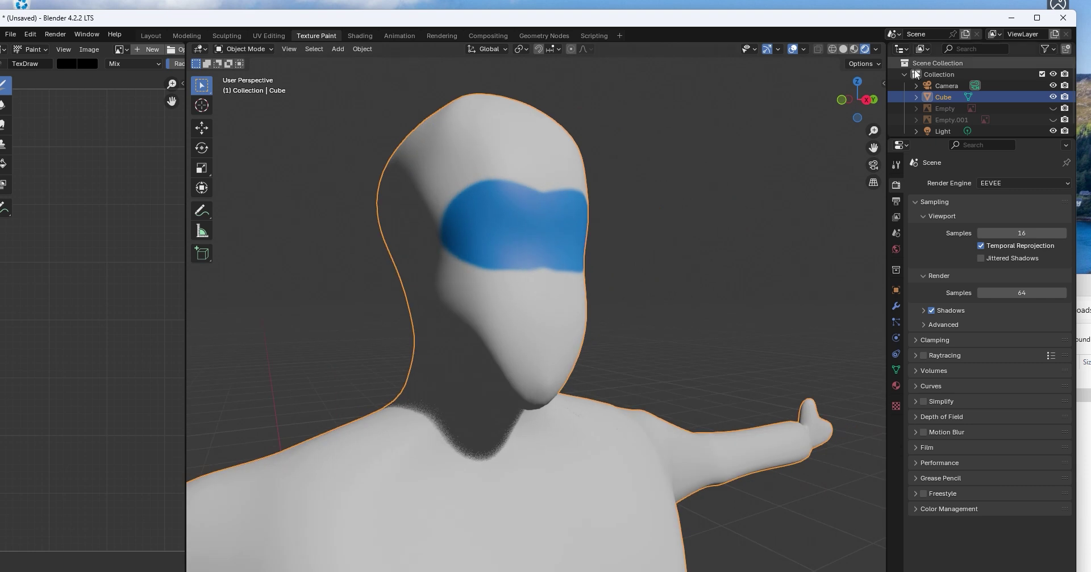
pyautogui.click(867, 99)
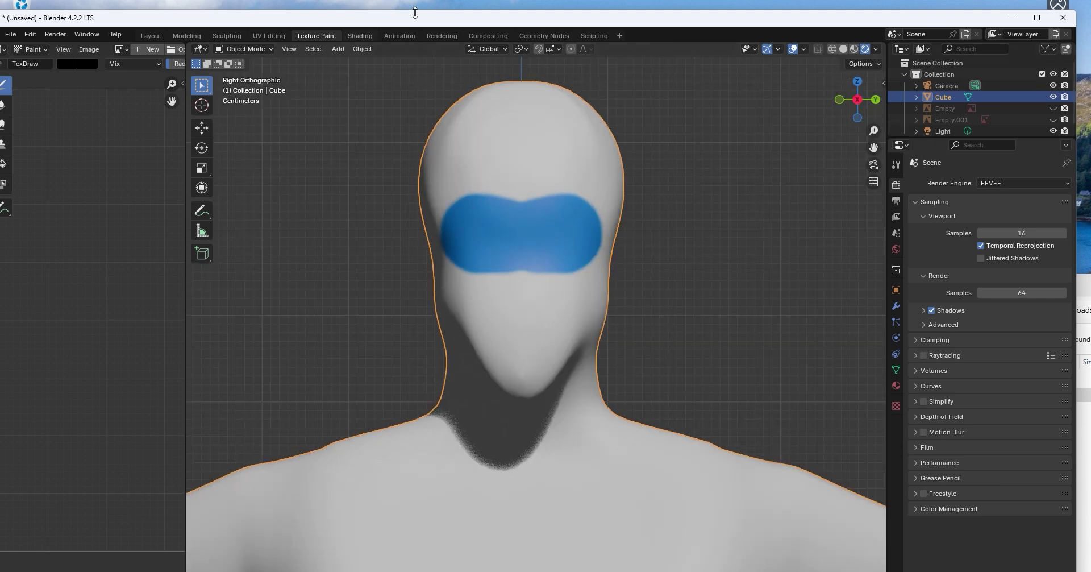
pyautogui.hotkey('ctrl', 'z')
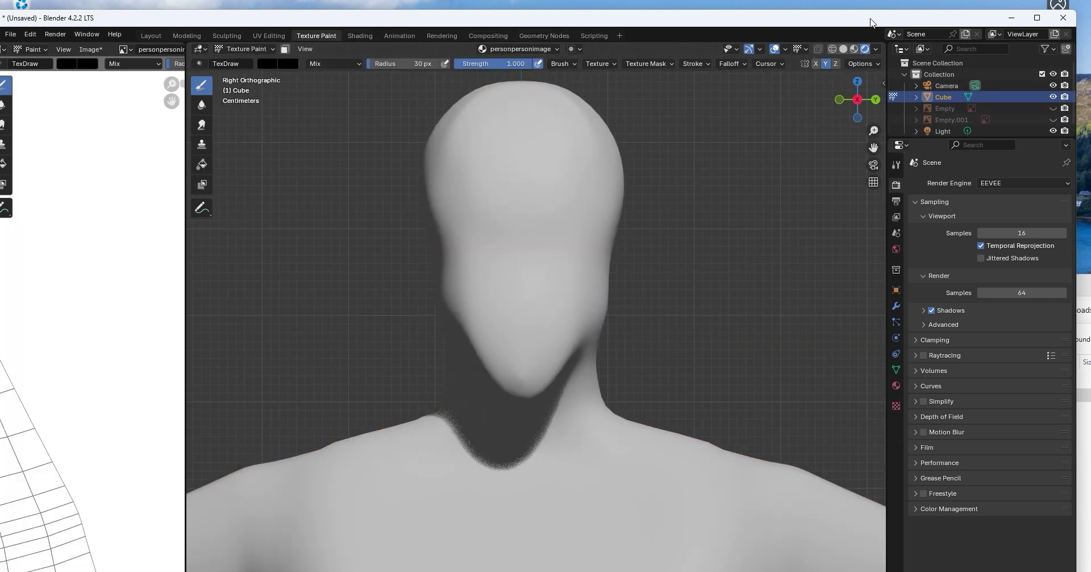
# Step: Switch the viewport to Solid shading and set the brush colour to yellow at full value
pyautogui.click(852, 50)
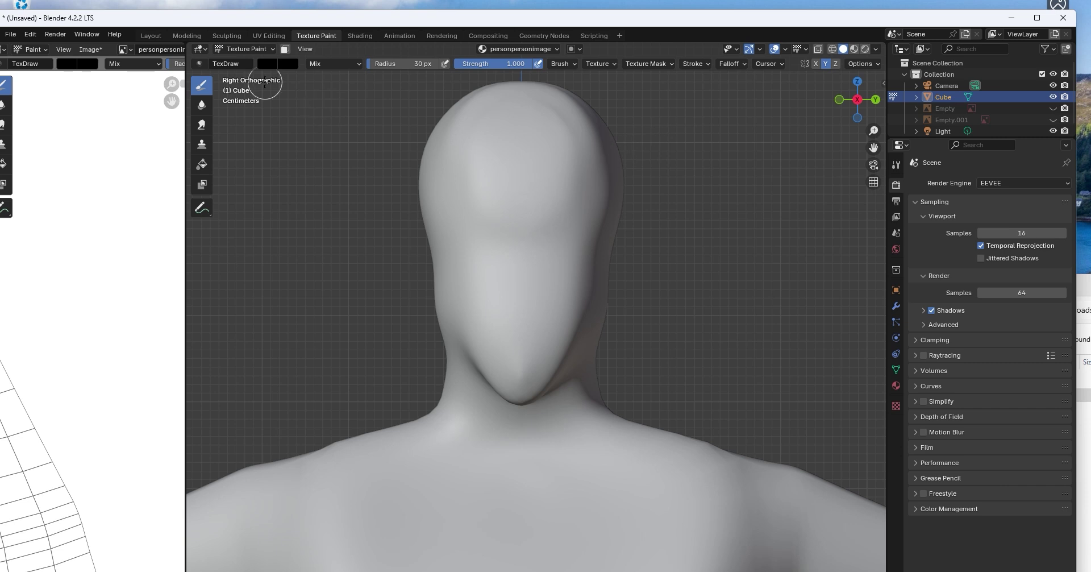
pyautogui.click(267, 64)
pyautogui.moveTo(373, 91); pyautogui.dragTo(372, 74)
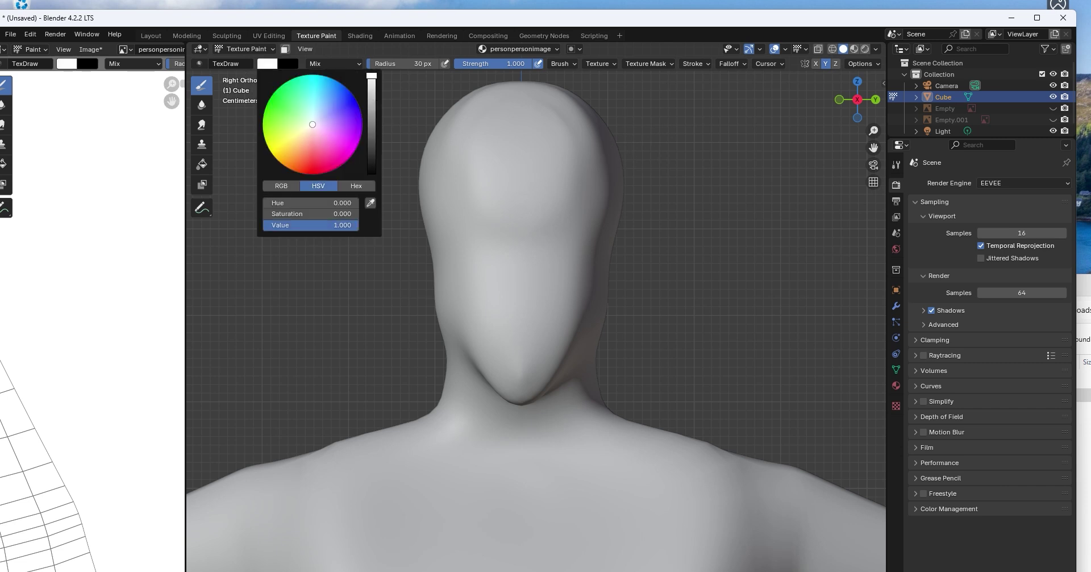
pyautogui.moveTo(309, 139); pyautogui.dragTo(330, 78)
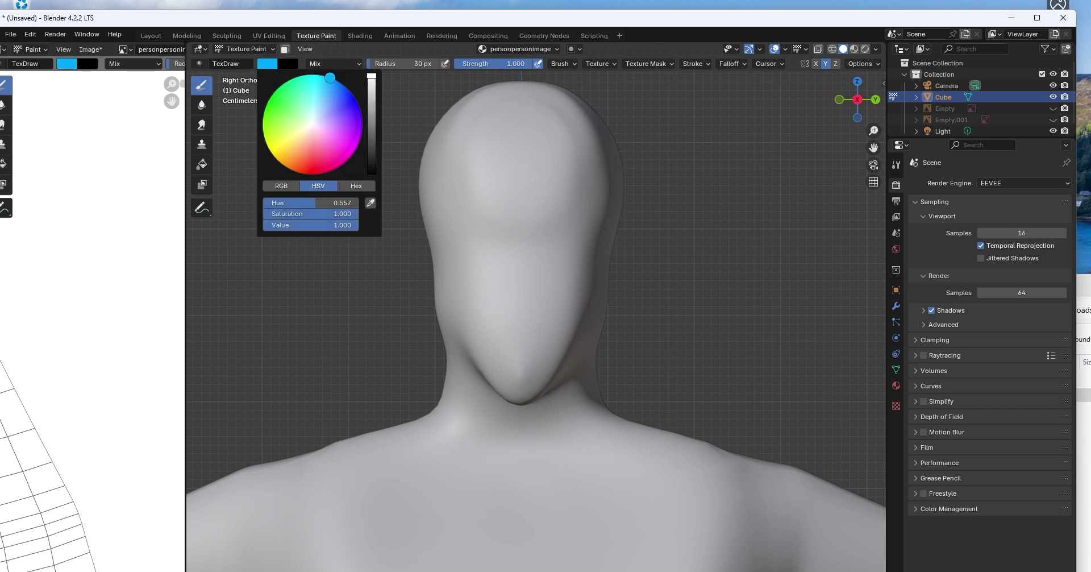
pyautogui.click(279, 159)
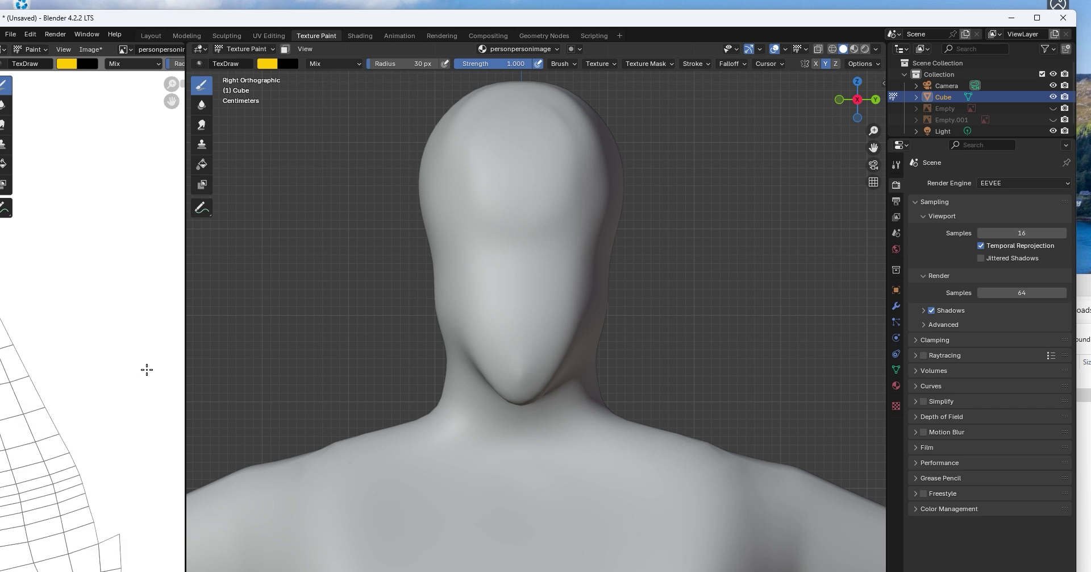
# Step: Fit the whole UV image in its editor and put the body into Edit Mode in the Right orthographic view
pyautogui.press('Home')
pyautogui.scroll(6, 531, 343)
pyautogui.scroll(-15, 541, 325)
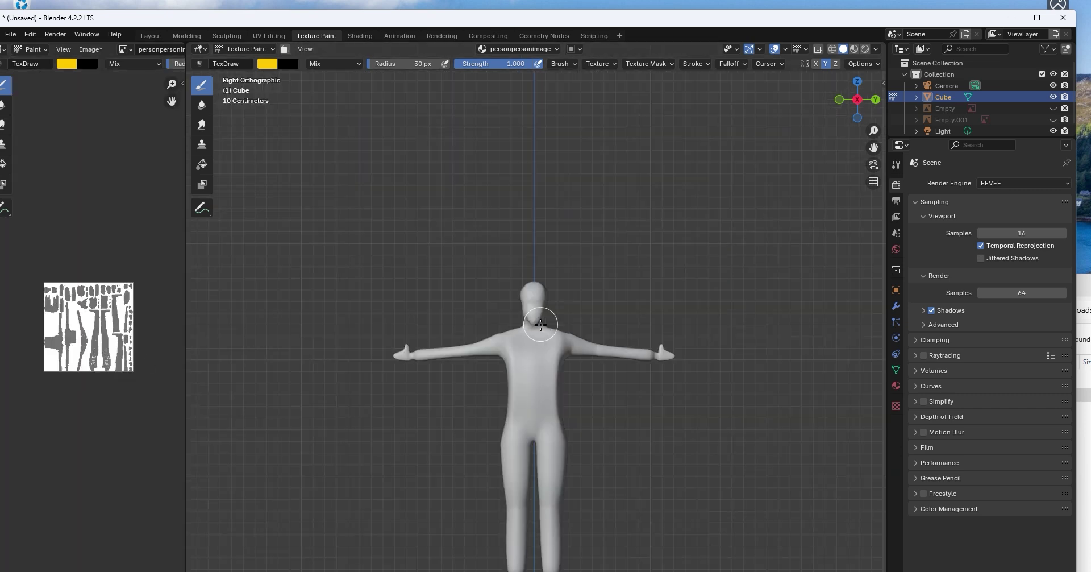
pyautogui.press('Tab')
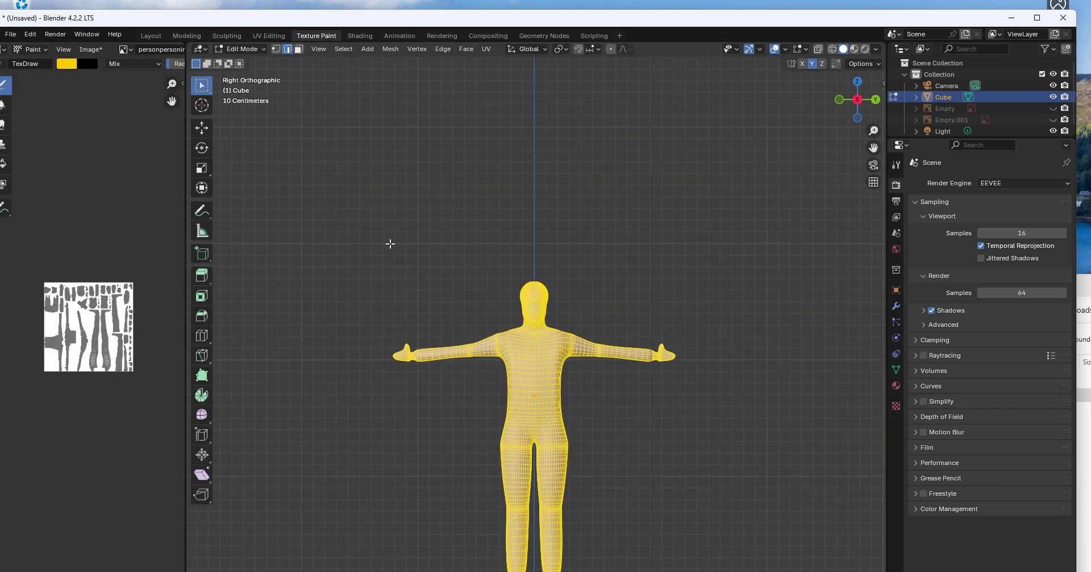
pyautogui.scroll(-3, 452, 252)
pyautogui.moveTo(637, 337); pyautogui.dragTo(577, 379, button='middle')
pyautogui.scroll(4, 577, 399)
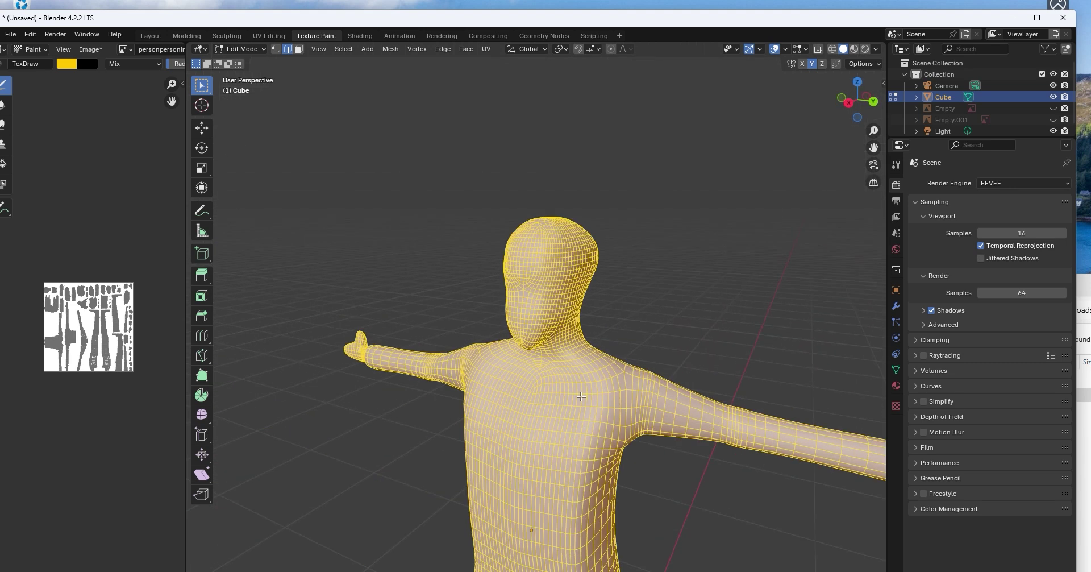
pyautogui.click(849, 102)
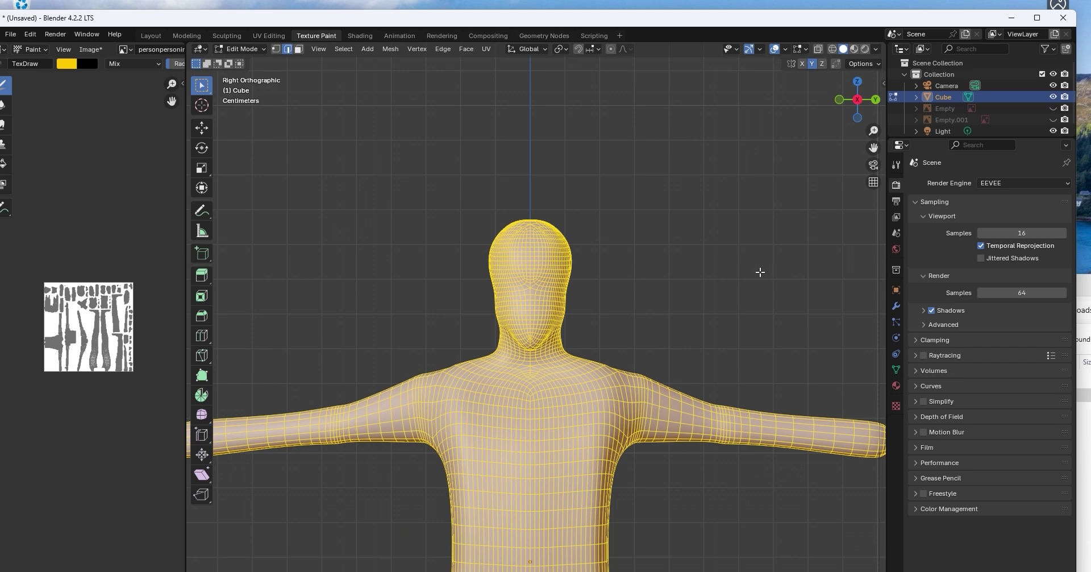
# Step: Switch to the Modeling workspace and deselect the whole body mesh in the Right orthographic view
pyautogui.click(178, 36)
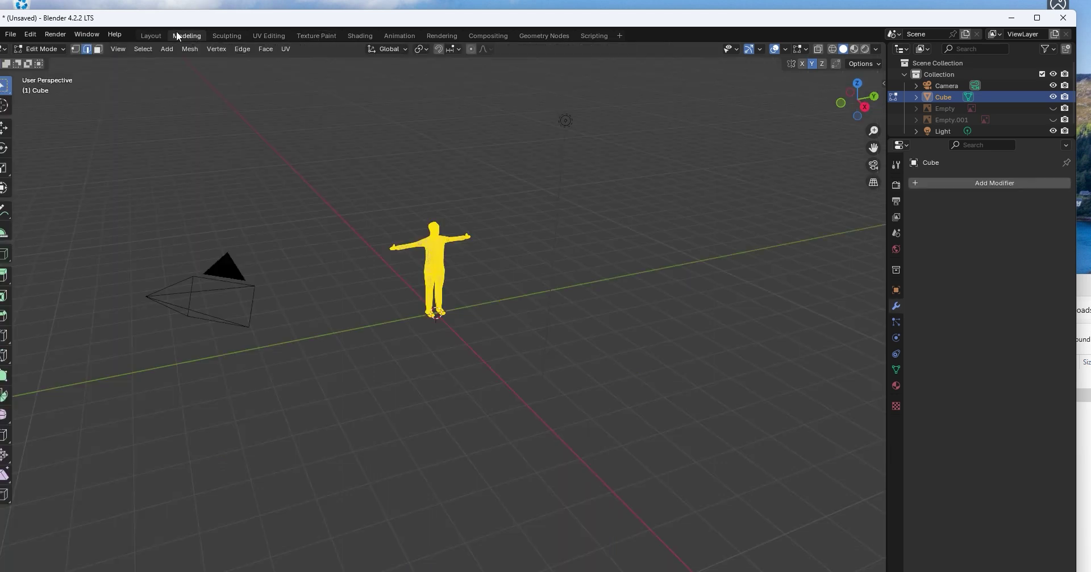
pyautogui.scroll(6, 537, 276)
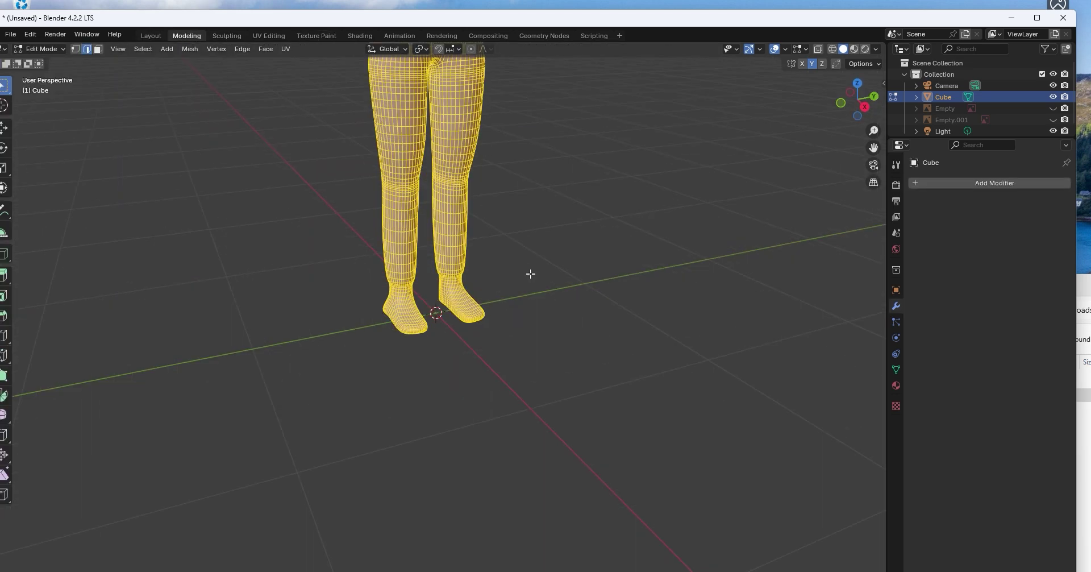
pyautogui.click(864, 106)
pyautogui.keyDown('shift'); pyautogui.moveTo(500, 180); pyautogui.dragTo(510, 558, button='middle'); pyautogui.keyUp('shift')
pyautogui.hotkey('alt', 'a')
pyautogui.scroll(5, 487, 264)
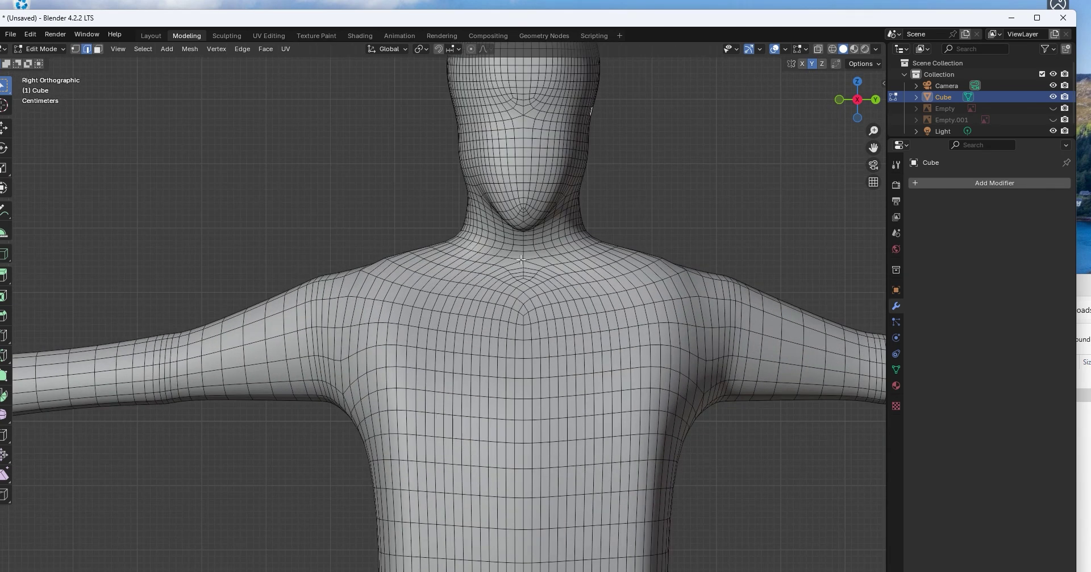
pyautogui.scroll(1, 520, 259)
# Step: Select the full edge loop around the base of the neck and mark it as a seam
pyautogui.keyDown('alt'); pyautogui.click(516, 245); pyautogui.keyUp('alt')
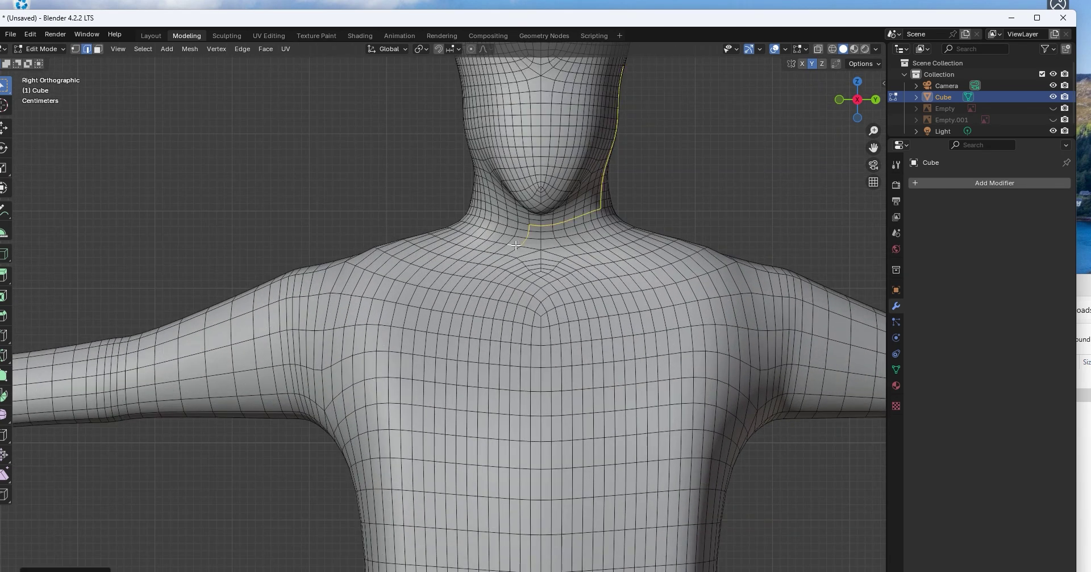
pyautogui.click(518, 246)
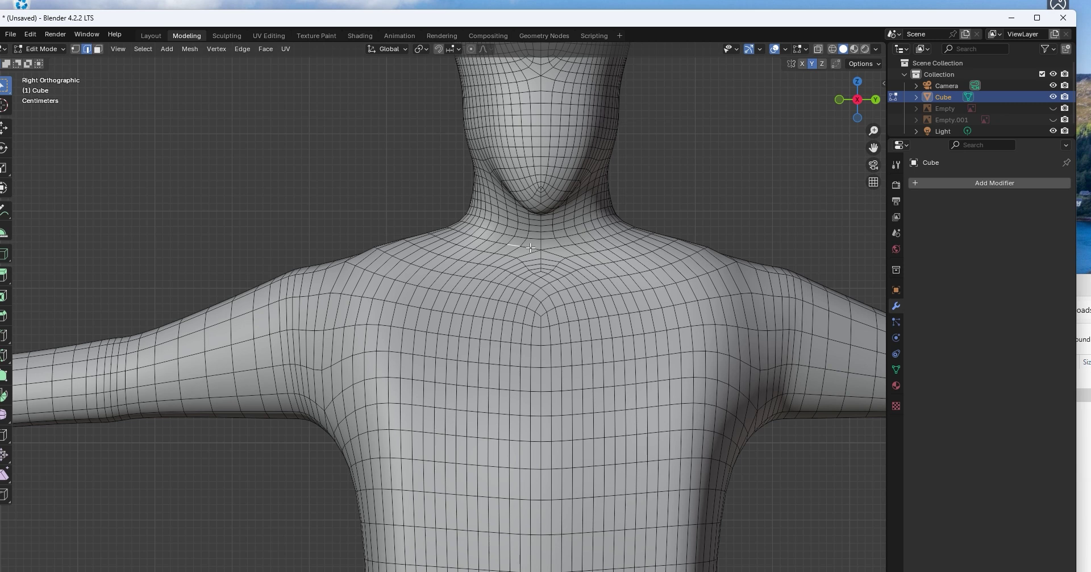
pyautogui.keyDown('alt'); pyautogui.click(553, 246); pyautogui.keyUp('alt')
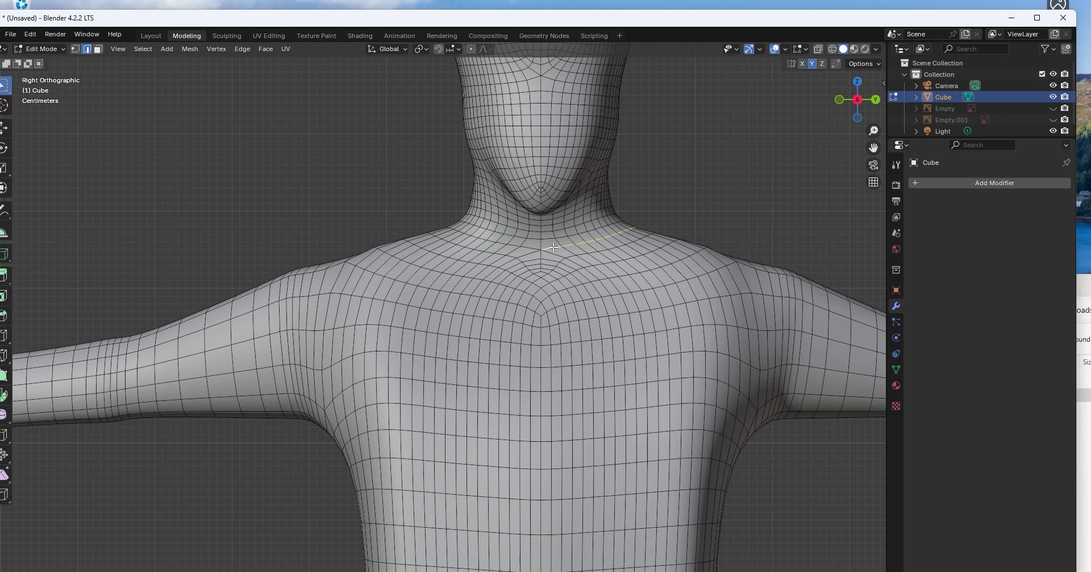
pyautogui.keyDown('alt'); pyautogui.click(518, 238); pyautogui.keyUp('alt')
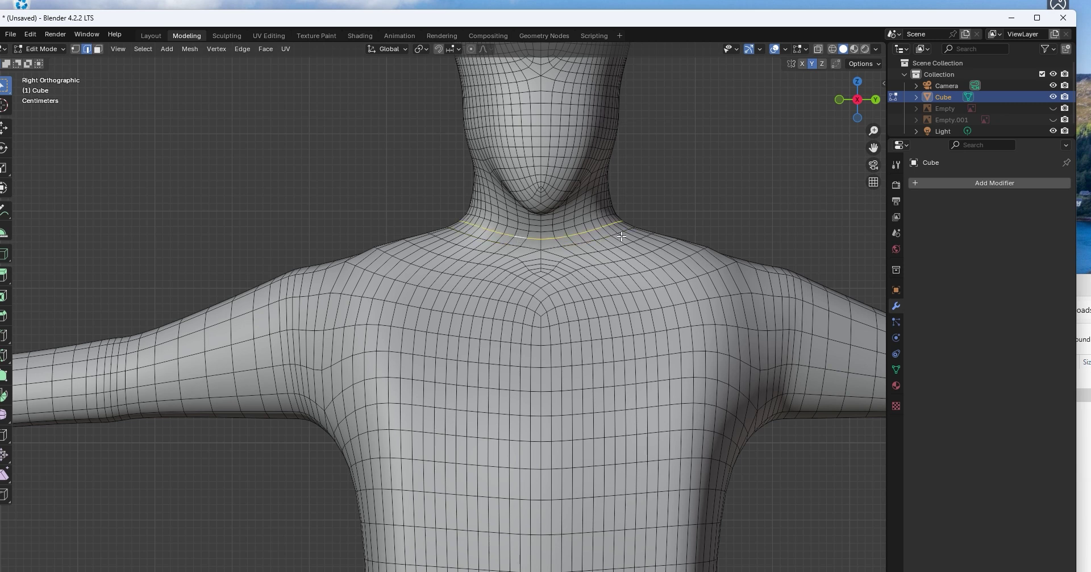
pyautogui.hotkey('ctrl', 'e')
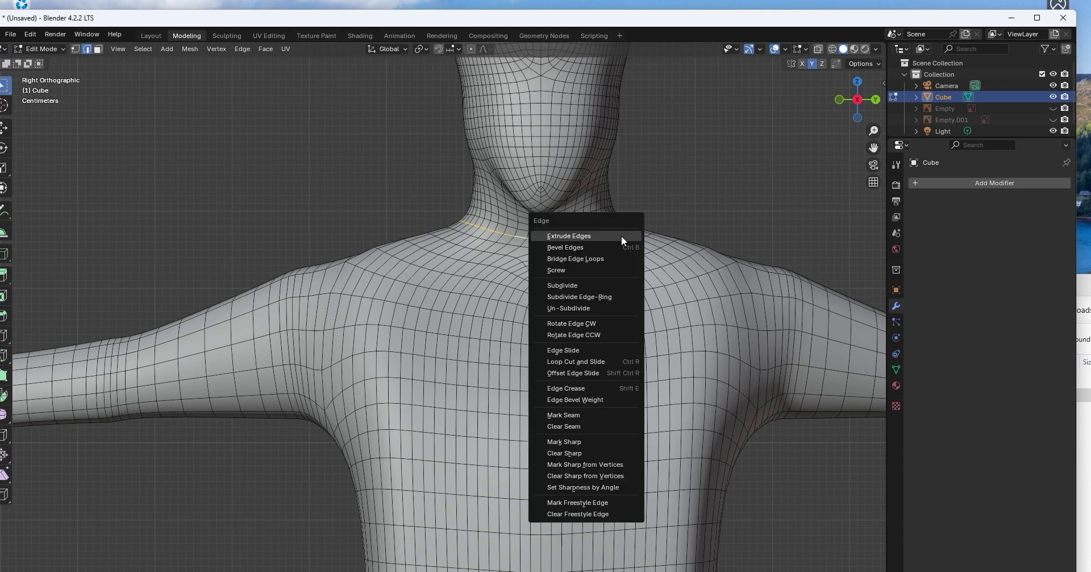
pyautogui.click(575, 415)
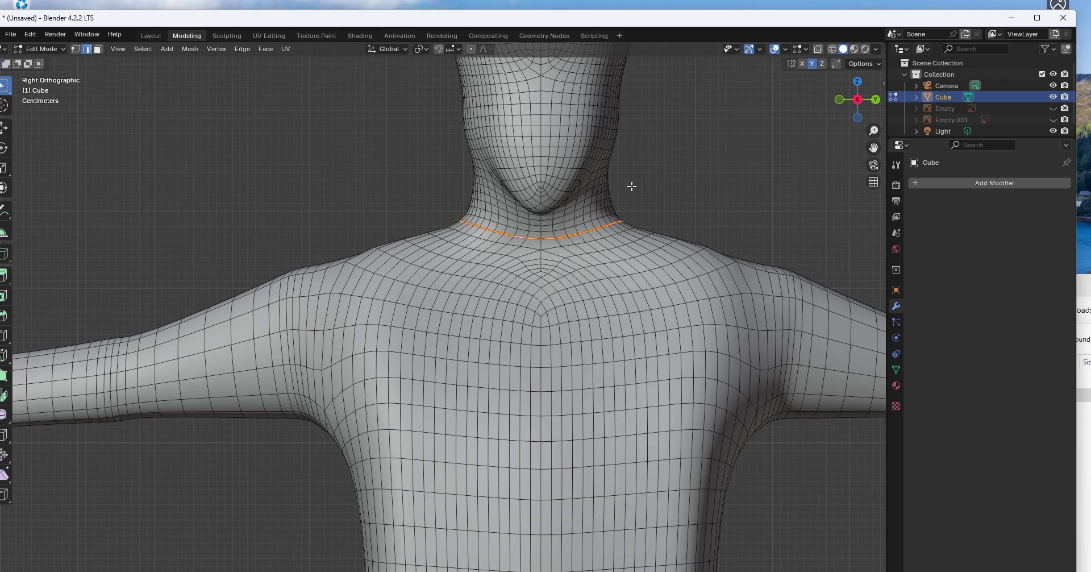
# Step: Select the centre edges from the neck seam up the back of the head and over the crown, and mark them as a seam
pyautogui.moveTo(630, 186); pyautogui.dragTo(411, 209, button='middle')
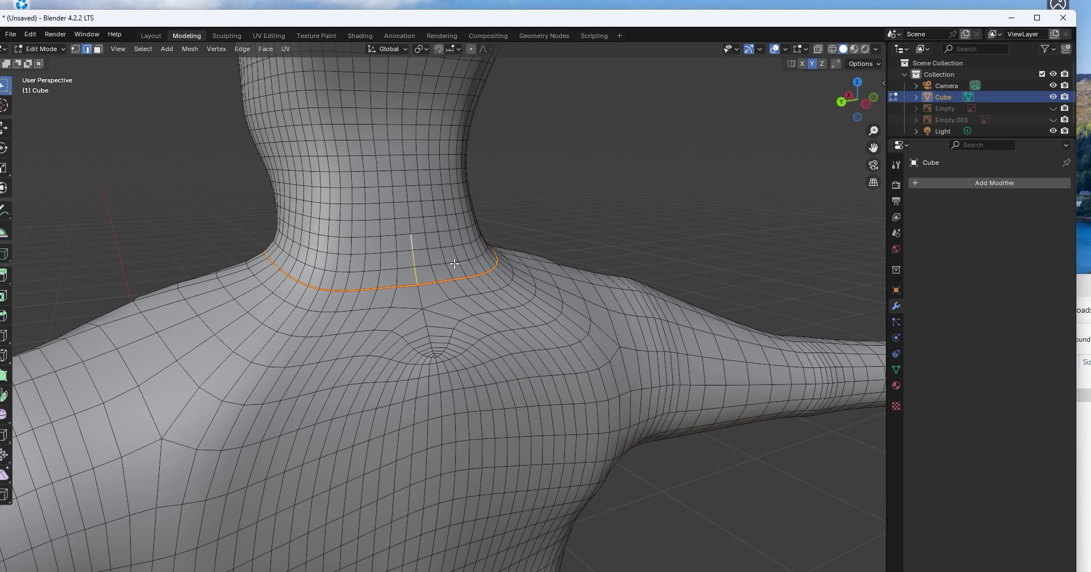
pyautogui.moveTo(454, 264); pyautogui.dragTo(484, 254, button='middle')
pyautogui.click(862, 107)
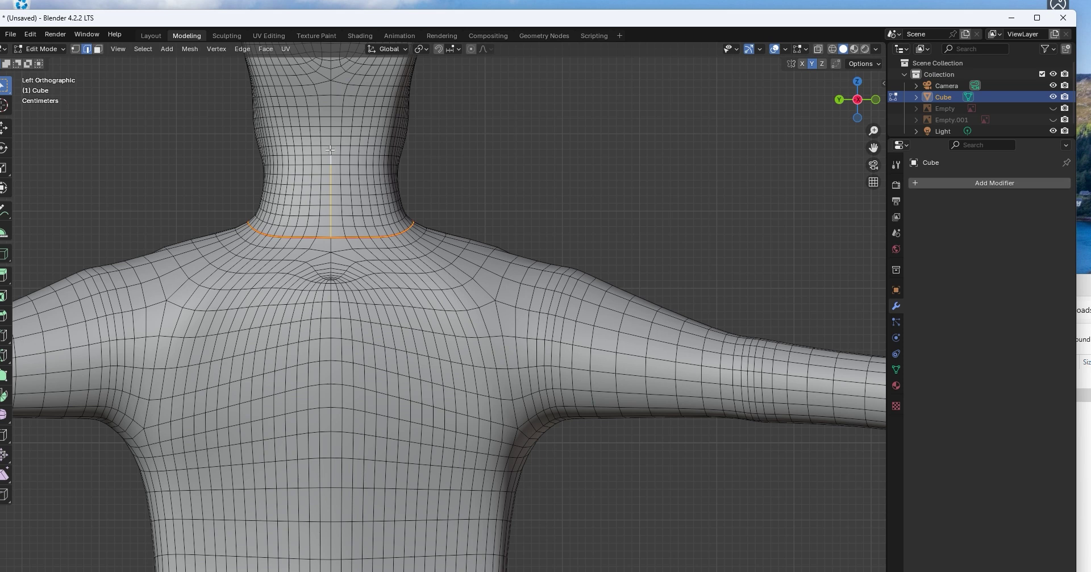
pyautogui.keyDown('shift'); pyautogui.moveTo(330, 132); pyautogui.dragTo(376, 248, button='middle'); pyautogui.keyUp('shift')
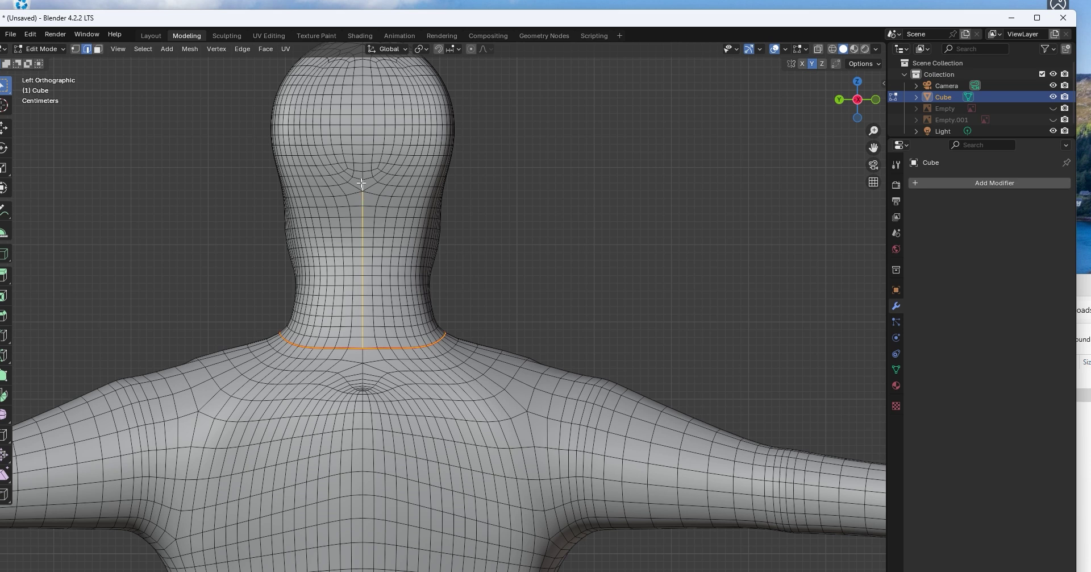
pyautogui.moveTo(364, 169); pyautogui.dragTo(359, 80)
pyautogui.keyDown('shift'); pyautogui.moveTo(360, 167); pyautogui.dragTo(366, 241, button='middle'); pyautogui.keyUp('shift')
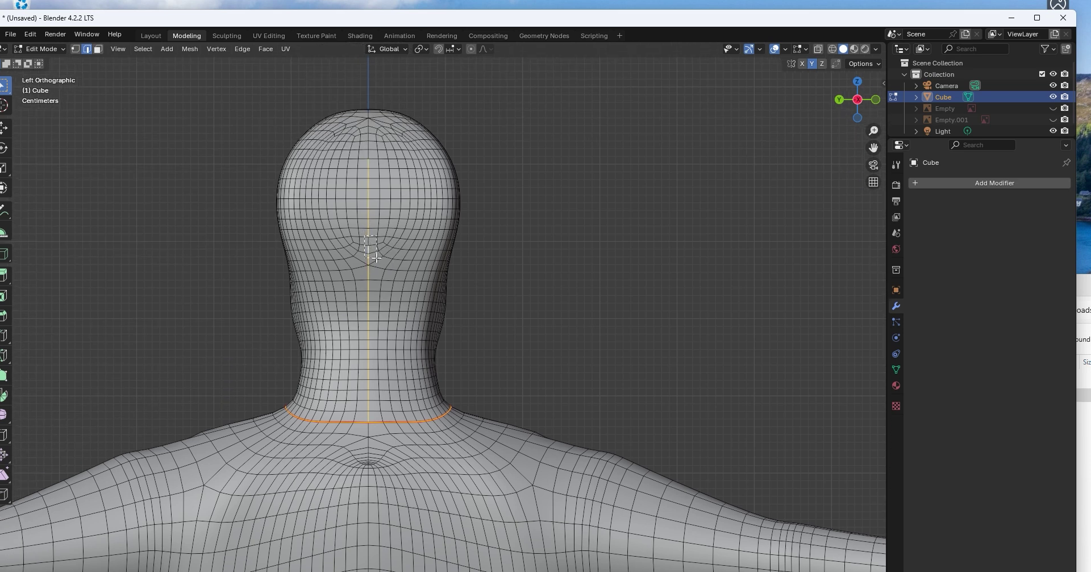
pyautogui.keyDown('shift'); pyautogui.moveTo(376, 257); pyautogui.dragTo(376, 257); pyautogui.keyUp('shift')
pyautogui.keyDown('shift'); pyautogui.moveTo(367, 146); pyautogui.dragTo(369, 207, button='middle'); pyautogui.keyUp('shift')
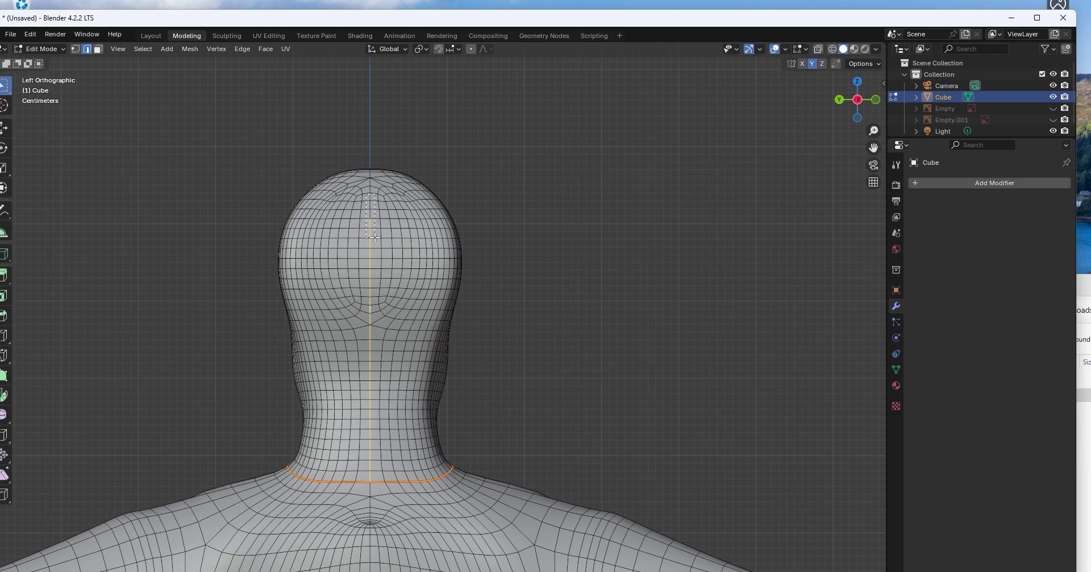
pyautogui.keyDown('shift'); pyautogui.moveTo(375, 237); pyautogui.dragTo(375, 237); pyautogui.keyUp('shift')
pyautogui.keyDown('shift'); pyautogui.moveTo(374, 241); pyautogui.dragTo(381, 348, button='middle'); pyautogui.keyUp('shift')
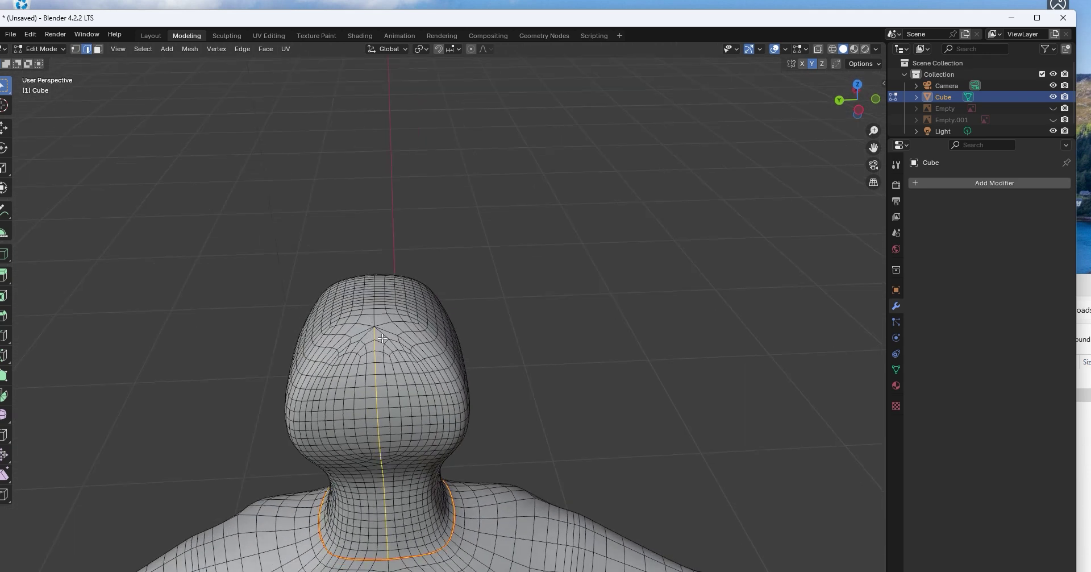
pyautogui.moveTo(383, 338); pyautogui.dragTo(387, 364, button='middle')
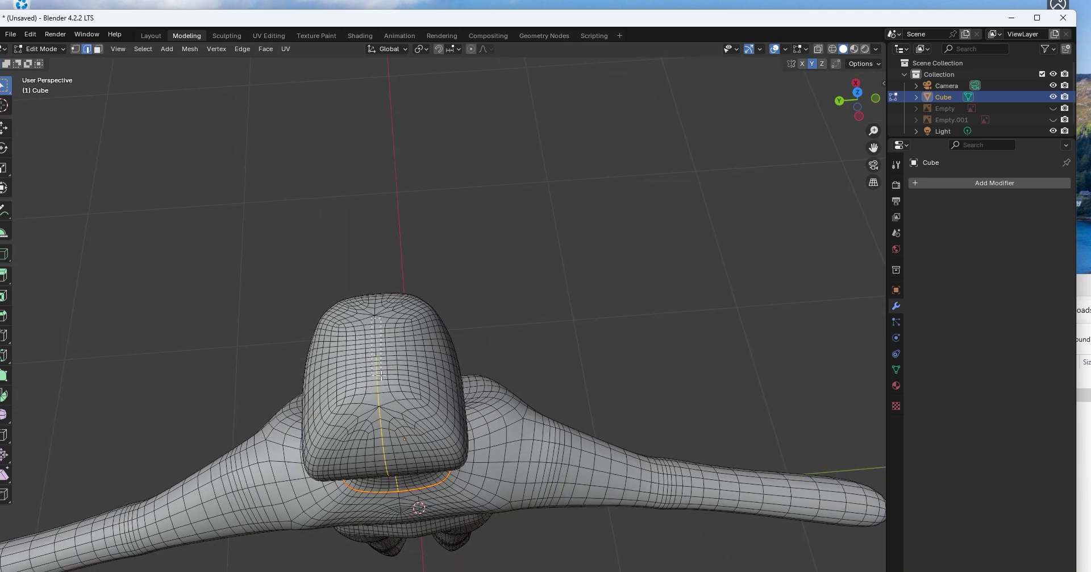
pyautogui.moveTo(378, 368); pyautogui.dragTo(426, 275, button='middle')
pyautogui.hotkey('ctrl', 'e')
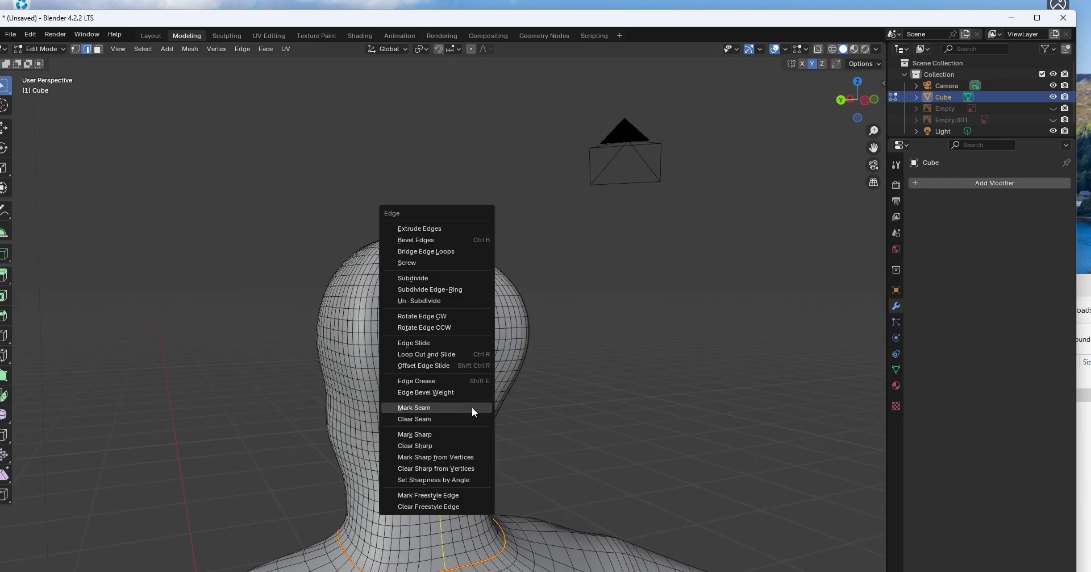
pyautogui.click(472, 407)
# Step: Mark a seam along the edge loop around the shoulder on the body's +Y side
pyautogui.moveTo(472, 407); pyautogui.dragTo(596, 506, button='middle')
pyautogui.moveTo(526, 428); pyautogui.dragTo(615, 486, button='middle')
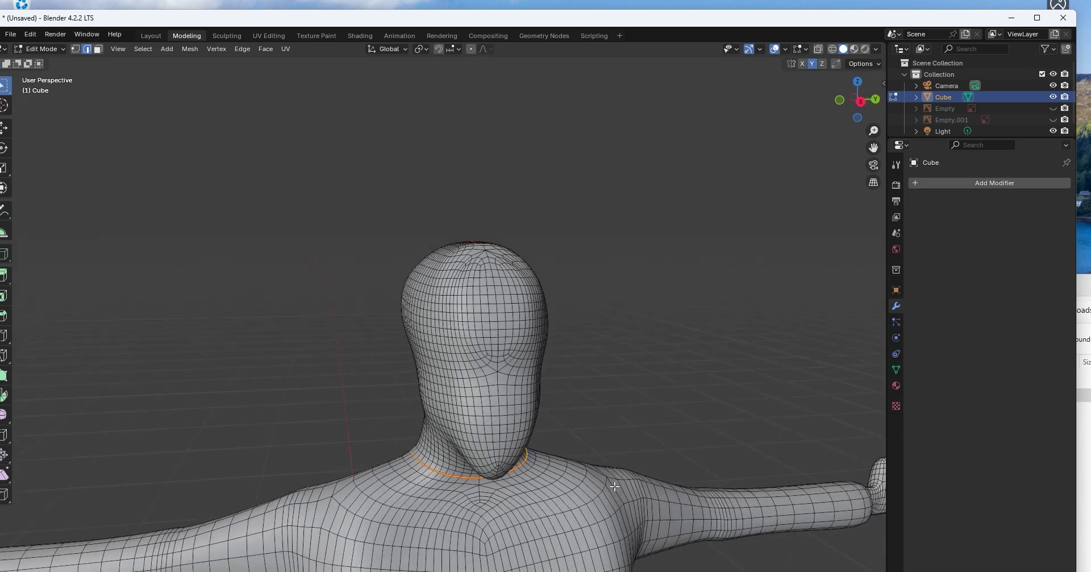
pyautogui.click(861, 101)
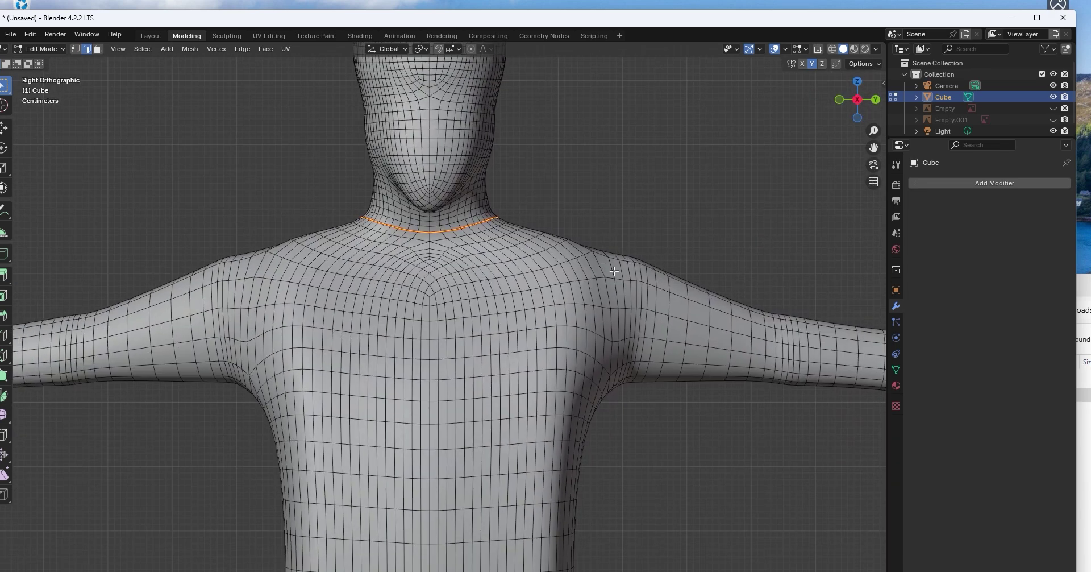
pyautogui.hotkey('ctrl', 'r')
pyautogui.hotkey('ctrl', 'e')
pyautogui.click(612, 267)
# Step: Mark a matching seam along the edge loop around the shoulder on the body's −Y side
pyautogui.click(249, 265)
pyautogui.keyDown('alt'); pyautogui.click(250, 263); pyautogui.keyUp('alt')
pyautogui.hotkey('ctrl', 'e')
pyautogui.click(248, 268)
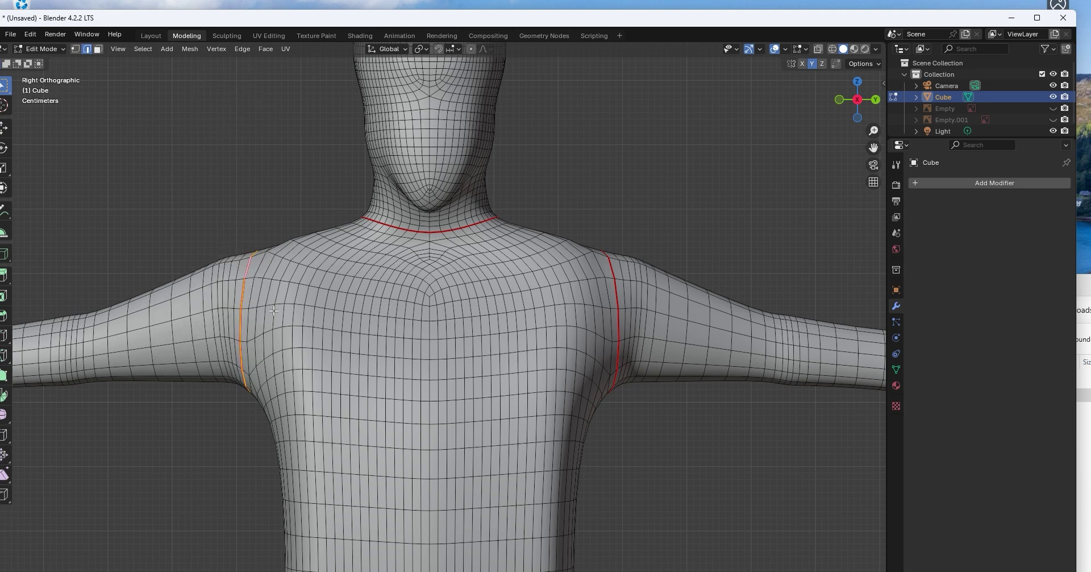
# Step: Mark a seam along the edge loop around the wrist of the +Y arm, where the forearm narrows to the hand
pyautogui.scroll(-5, 719, 411)
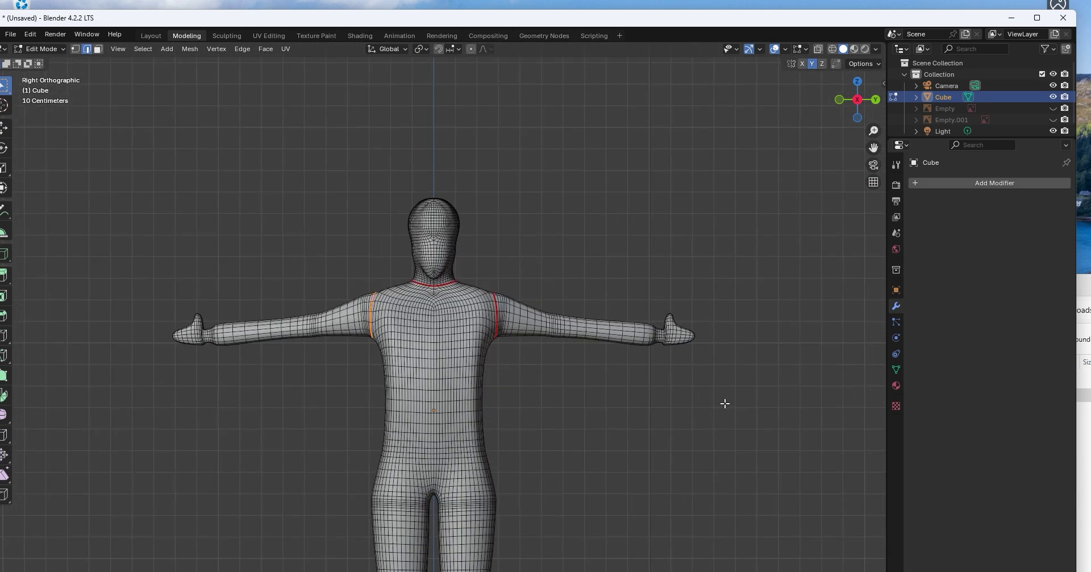
pyautogui.scroll(4, 723, 405)
pyautogui.keyDown('shift'); pyautogui.moveTo(725, 400); pyautogui.dragTo(273, 383, button='middle'); pyautogui.keyUp('shift')
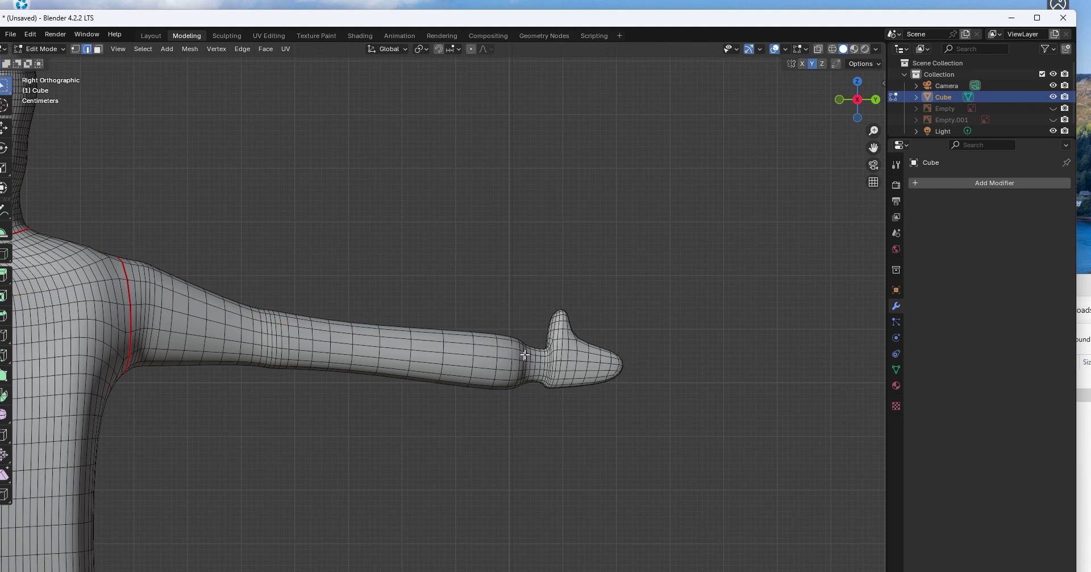
pyautogui.scroll(2, 554, 412)
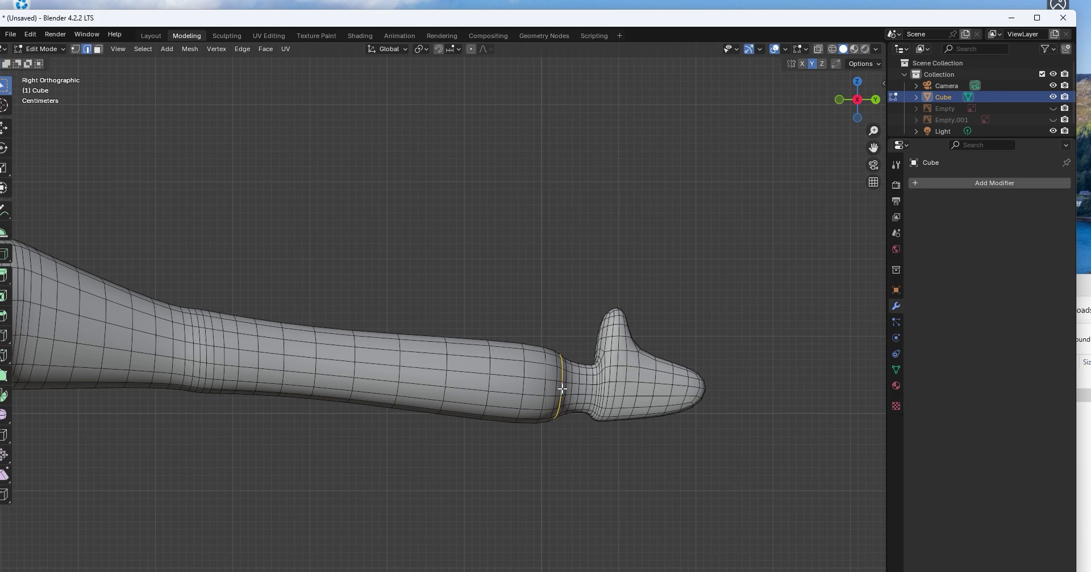
pyautogui.hotkey('ctrl', 'e')
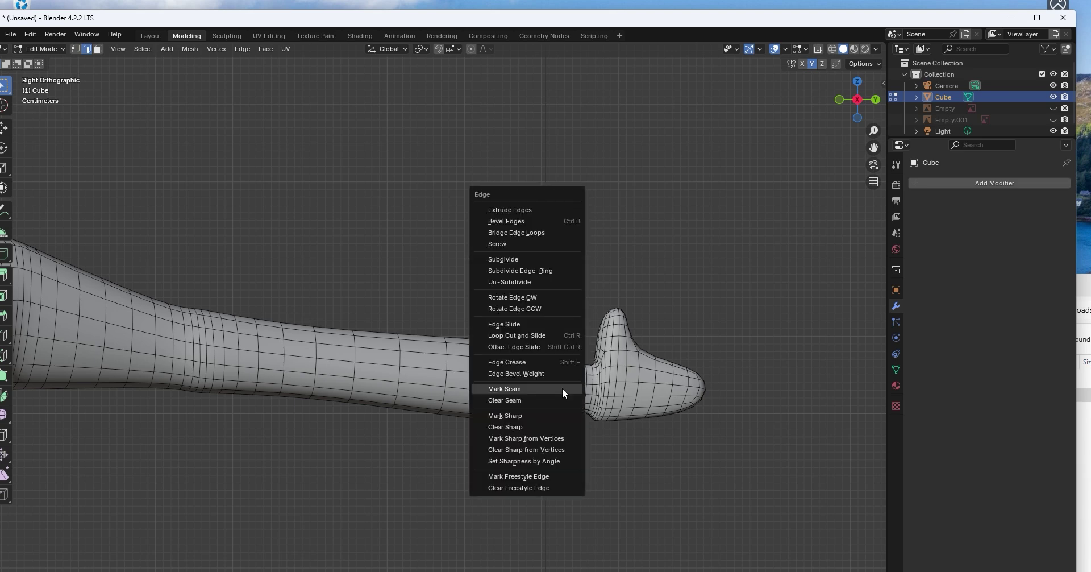
pyautogui.click(561, 387)
# Step: Mark a seam along the edge loop around the wrist of the −Y arm, where the forearm narrows to the hand
pyautogui.keyDown('shift'); pyautogui.moveTo(366, 446); pyautogui.dragTo(34, 454, button='middle'); pyautogui.keyUp('shift')
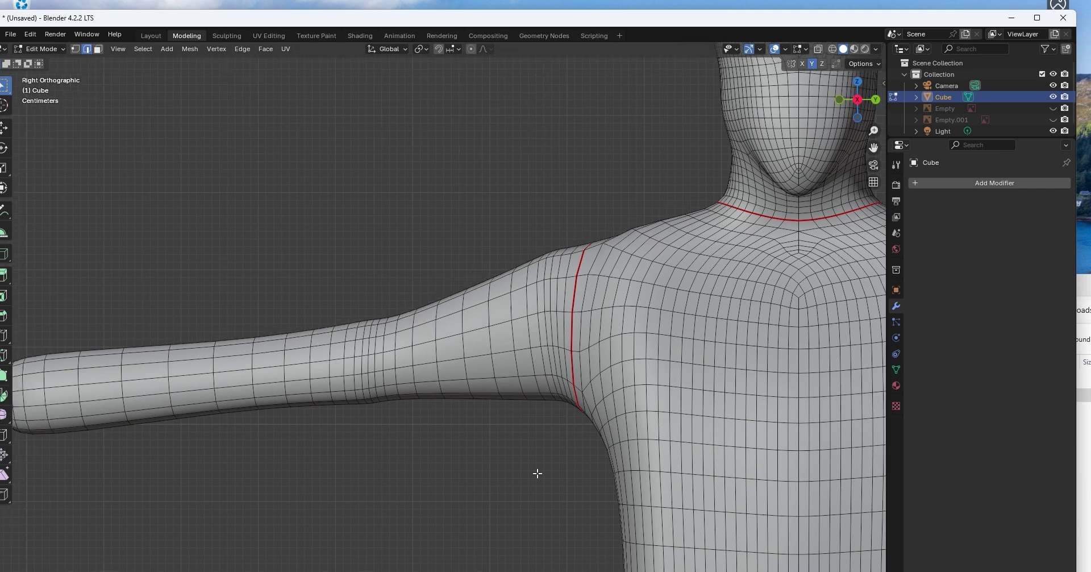
pyautogui.keyDown('shift'); pyautogui.moveTo(716, 461); pyautogui.dragTo(3, 444, button='middle'); pyautogui.keyUp('shift')
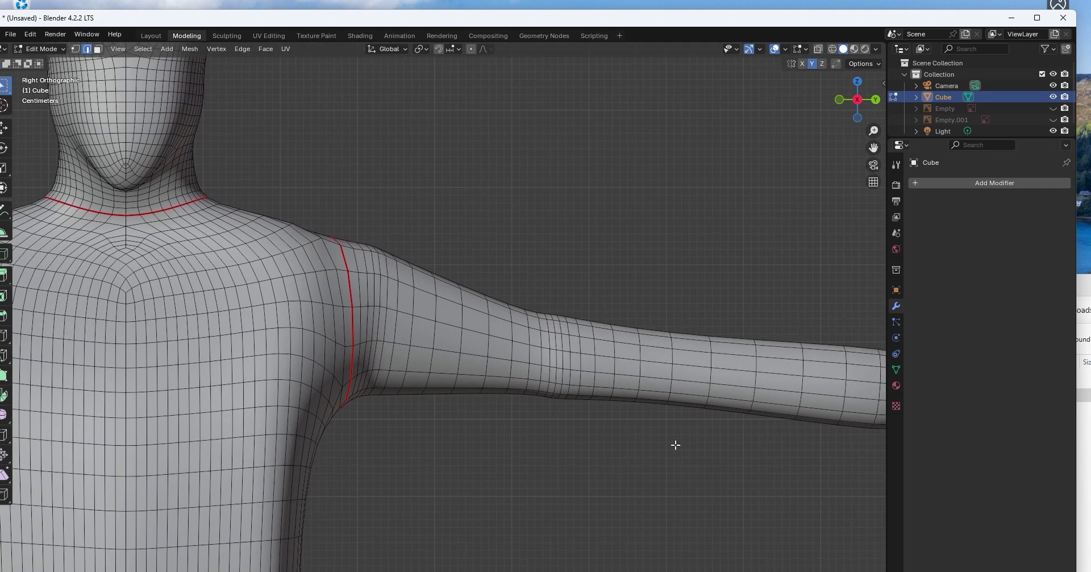
pyautogui.keyDown('shift'); pyautogui.moveTo(675, 445); pyautogui.dragTo(365, 444, button='middle'); pyautogui.keyUp('shift')
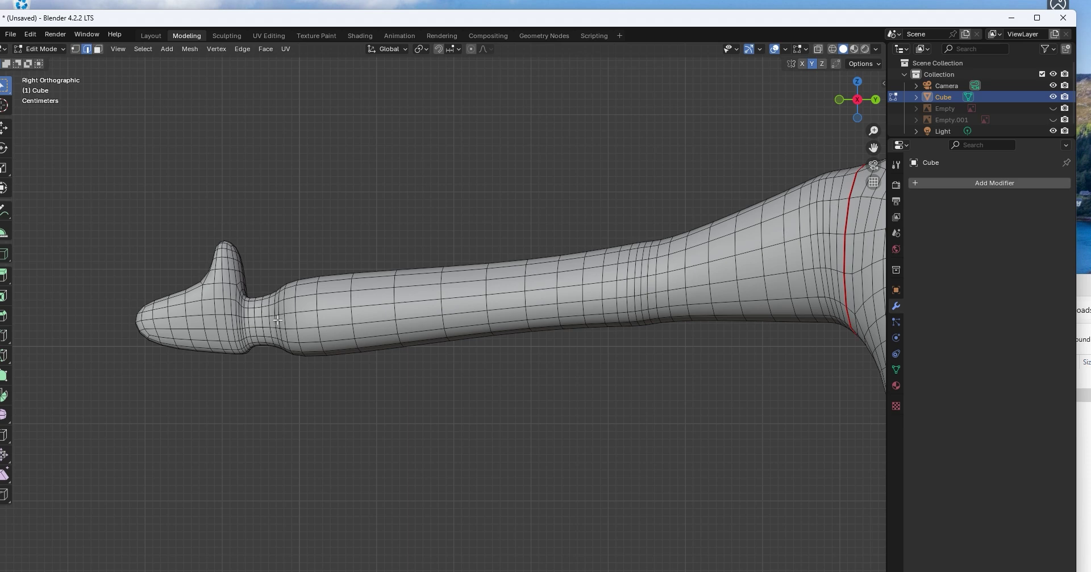
pyautogui.hotkey('ctrl', 'e')
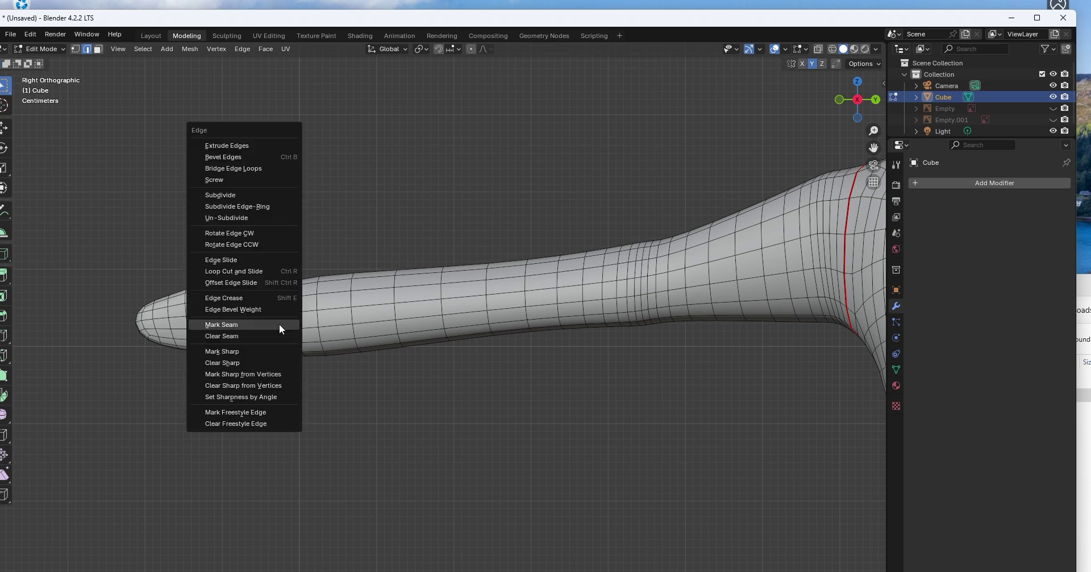
pyautogui.click(279, 322)
pyautogui.scroll(-6, 601, 365)
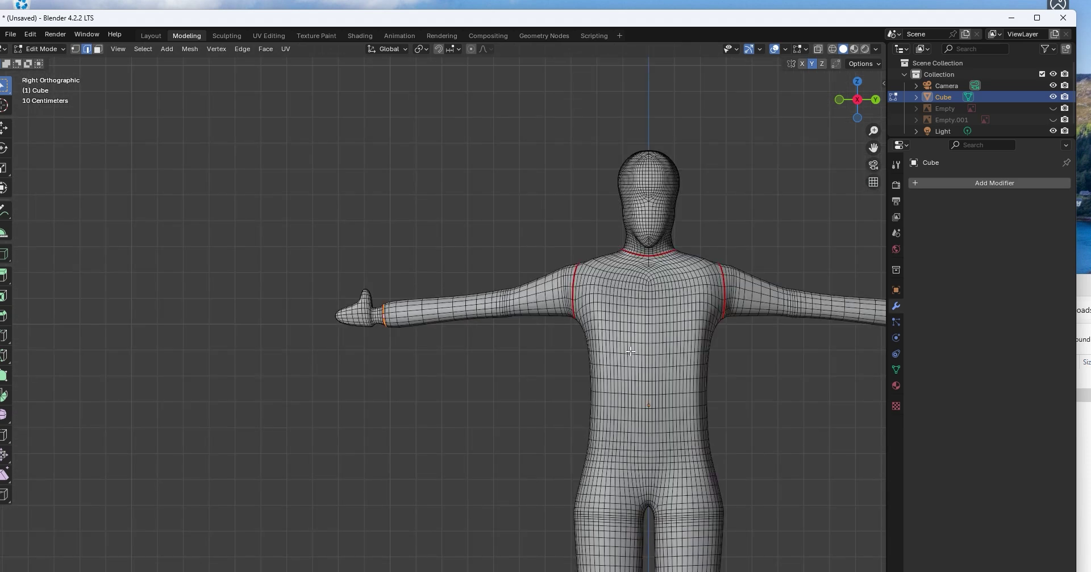
pyautogui.moveTo(631, 351); pyautogui.dragTo(334, 316, button='middle')
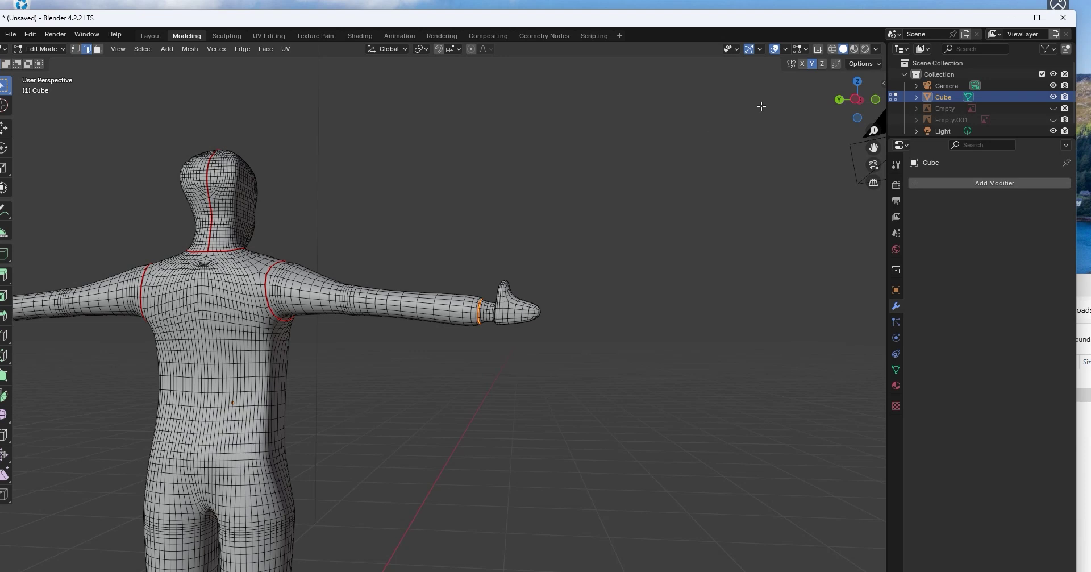
pyautogui.click(856, 100)
pyautogui.scroll(5, 415, 359)
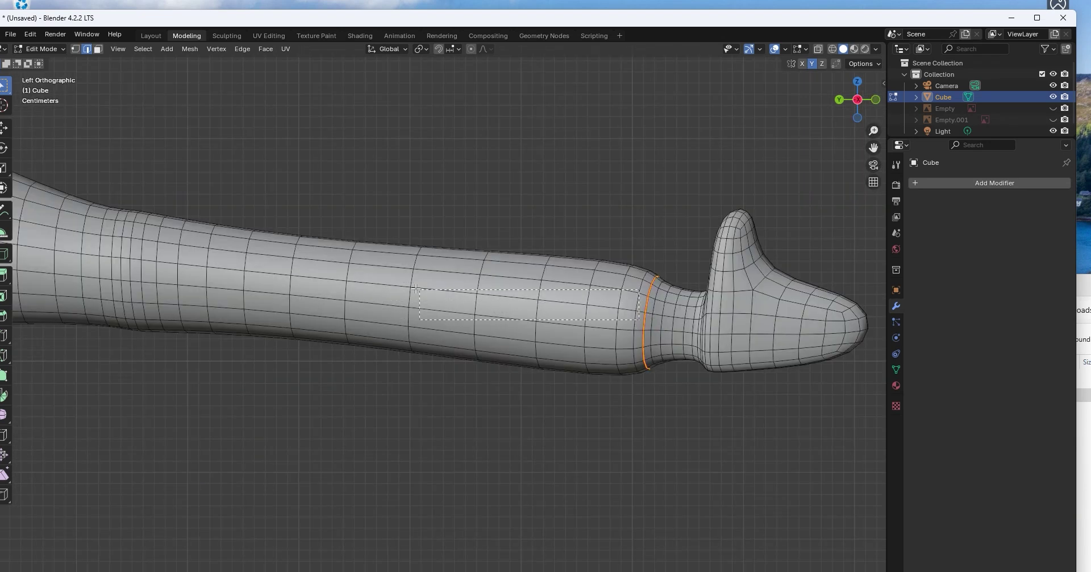
pyautogui.moveTo(400, 287); pyautogui.dragTo(596, 305)
pyautogui.keyDown('alt'); pyautogui.click(604, 308); pyautogui.keyUp('alt')
pyautogui.scroll(2, 604, 307)
pyautogui.scroll(-5, 604, 307)
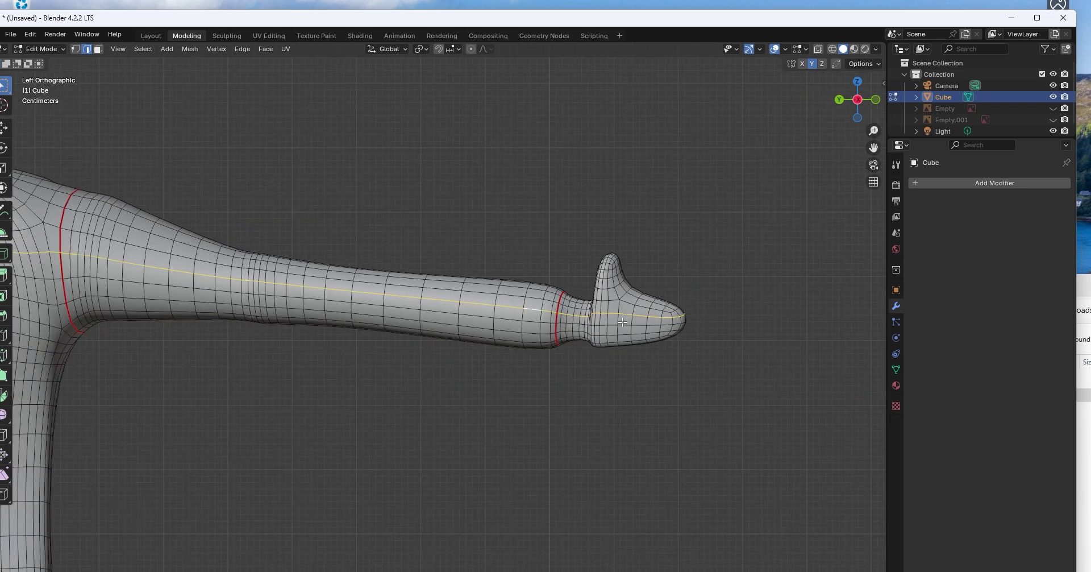
pyautogui.scroll(2, 546, 462)
pyautogui.click(549, 457)
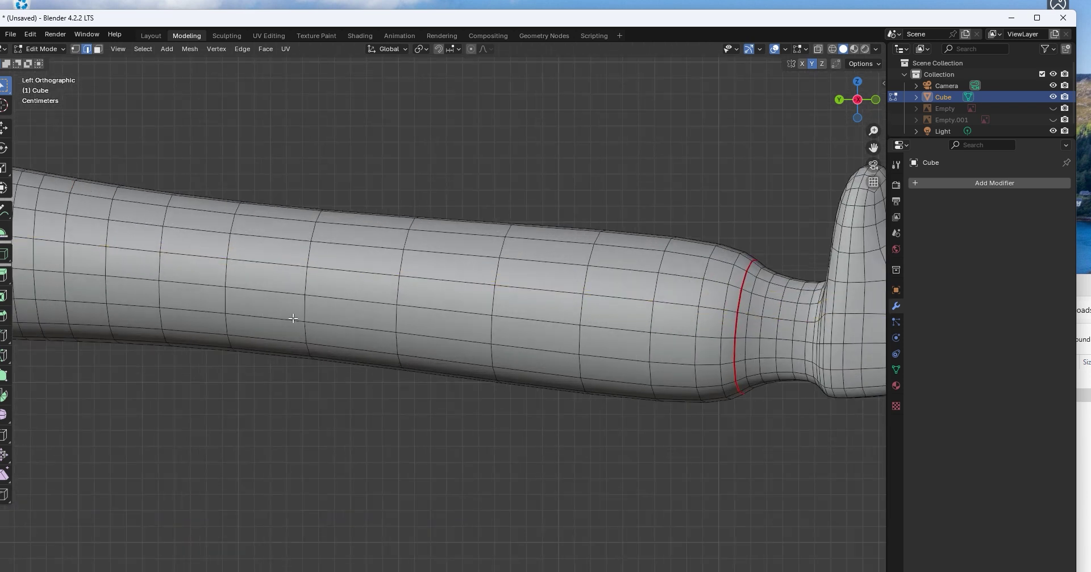
# Step: Select the lengthwise edges along the back of the −Y arm from the shoulder seam to the wrist seam, and mark them as a seam
pyautogui.scroll(3, 341, 290)
pyautogui.scroll(-3, 369, 300)
pyautogui.keyDown('shift'); pyautogui.moveTo(260, 374); pyautogui.dragTo(687, 435, button='middle'); pyautogui.keyUp('shift')
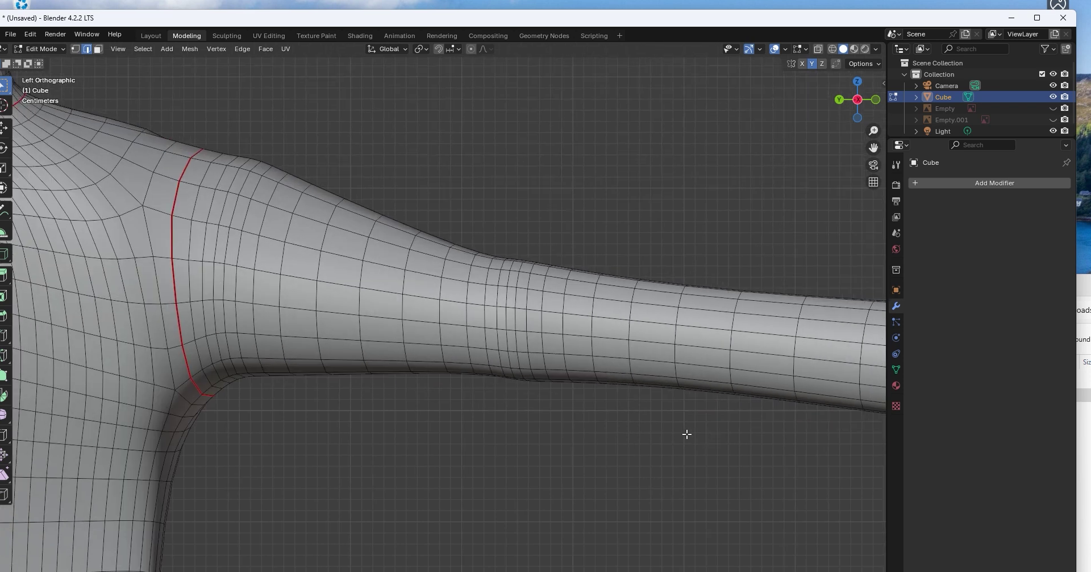
pyautogui.moveTo(170, 248); pyautogui.dragTo(376, 297)
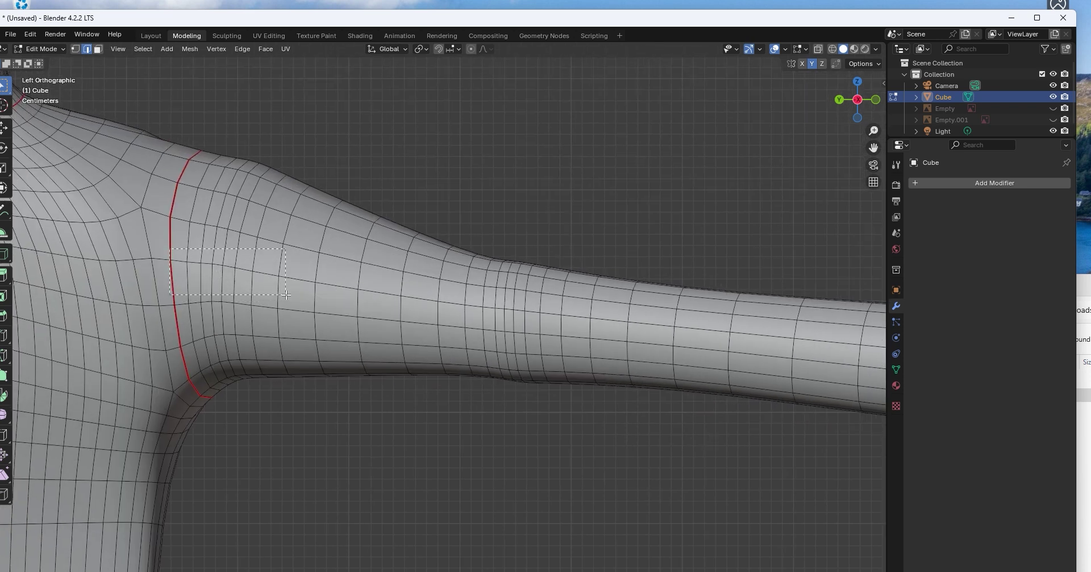
pyautogui.keyDown('alt'); pyautogui.click(267, 275); pyautogui.keyUp('alt')
pyautogui.moveTo(275, 269); pyautogui.dragTo(421, 305)
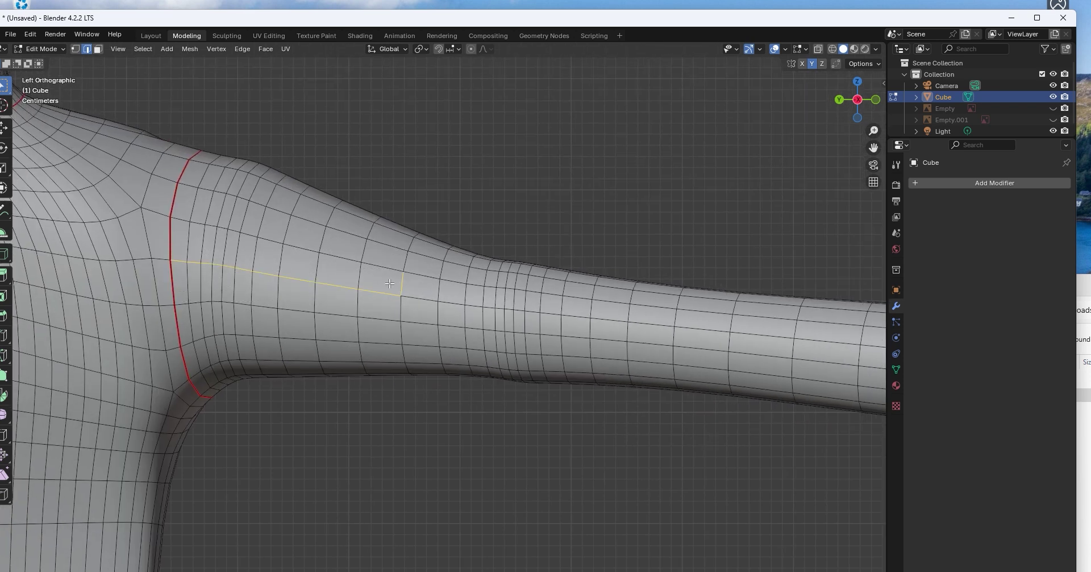
pyautogui.keyDown('ctrl'); pyautogui.click(503, 307); pyautogui.keyUp('ctrl')
pyautogui.keyDown('shift'); pyautogui.click(419, 297); pyautogui.keyUp('shift')
pyautogui.keyDown('shift'); pyautogui.moveTo(504, 305); pyautogui.dragTo(370, 273, button='middle'); pyautogui.keyUp('shift')
pyautogui.keyDown('shift'); pyautogui.moveTo(370, 273); pyautogui.dragTo(448, 289); pyautogui.keyUp('shift')
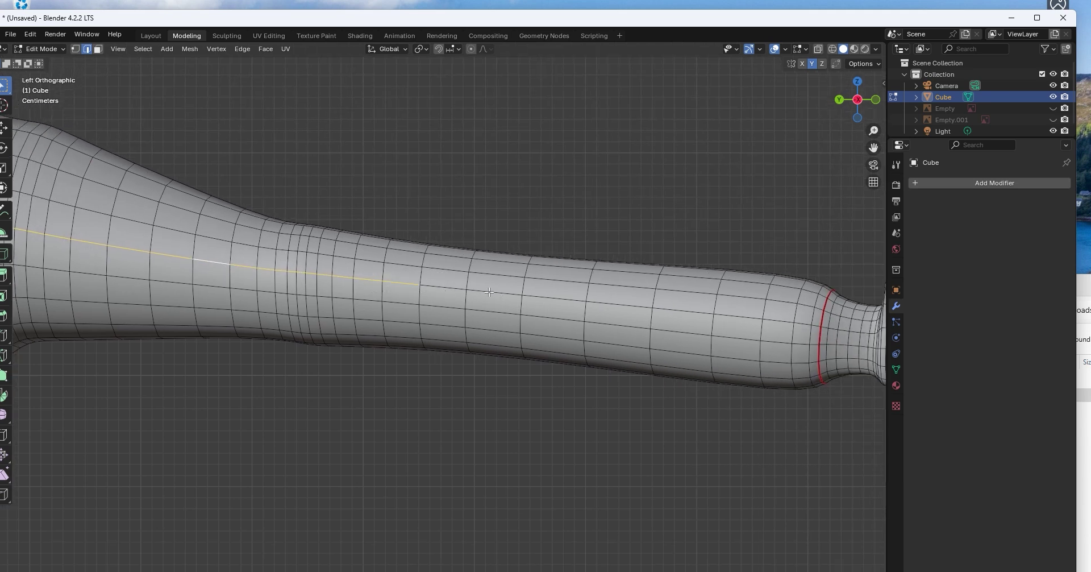
pyautogui.keyDown('ctrl'); pyautogui.click(534, 296); pyautogui.keyUp('ctrl')
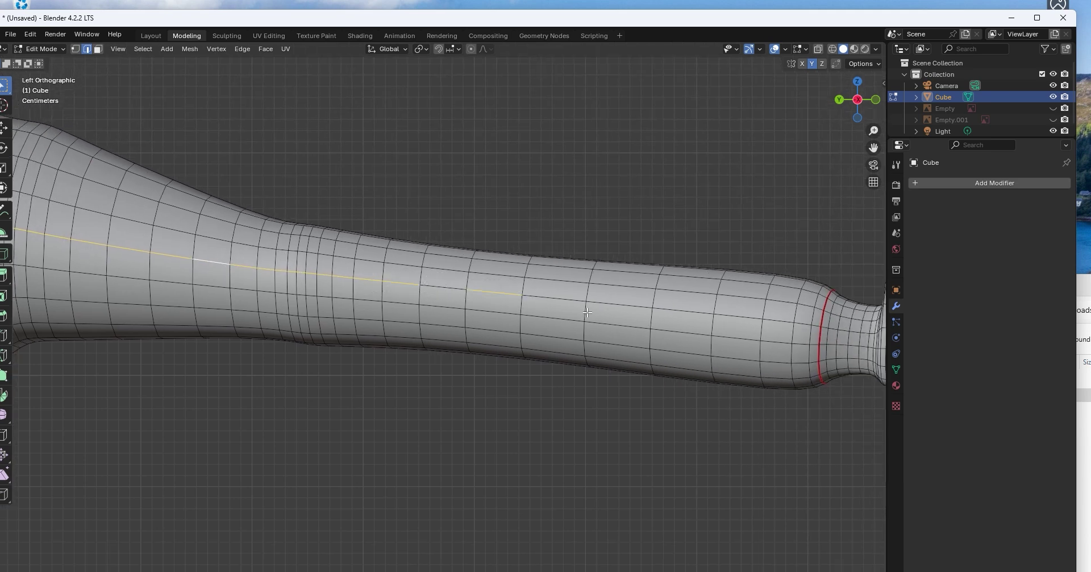
pyautogui.keyDown('shift'); pyautogui.click(527, 293); pyautogui.keyUp('shift')
pyautogui.keyDown('shift'); pyautogui.click(554, 297); pyautogui.keyUp('shift')
pyautogui.keyDown('shift'); pyautogui.click(623, 303); pyautogui.keyUp('shift')
pyautogui.keyDown('shift'); pyautogui.click(684, 309); pyautogui.keyUp('shift')
pyautogui.keyDown('shift'); pyautogui.click(738, 315); pyautogui.keyUp('shift')
pyautogui.keyDown('shift'); pyautogui.click(781, 320); pyautogui.keyUp('shift')
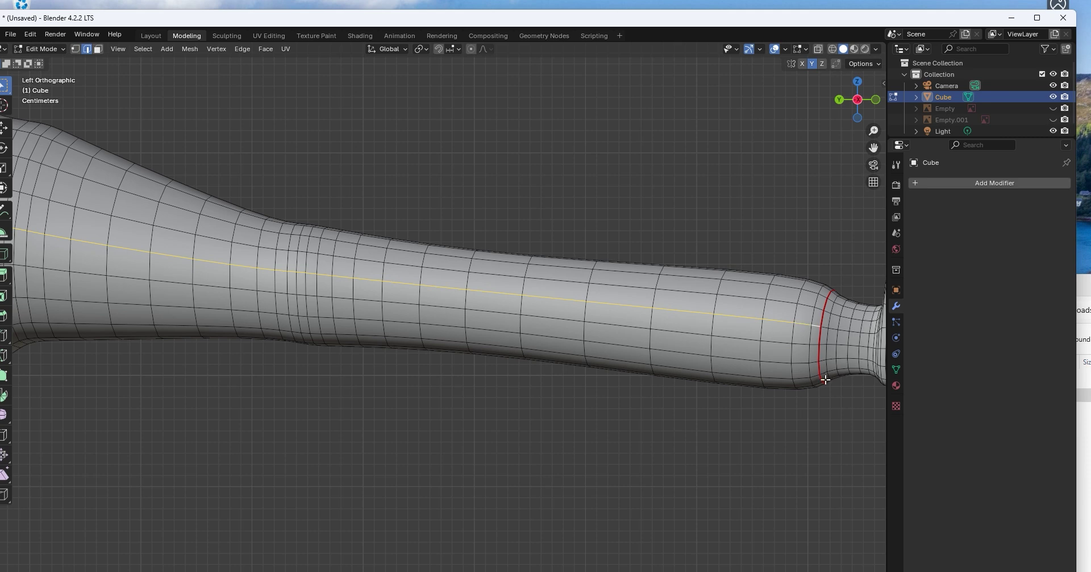
pyautogui.hotkey('ctrl', 'e')
pyautogui.click(799, 379)
pyautogui.scroll(2, 601, 389)
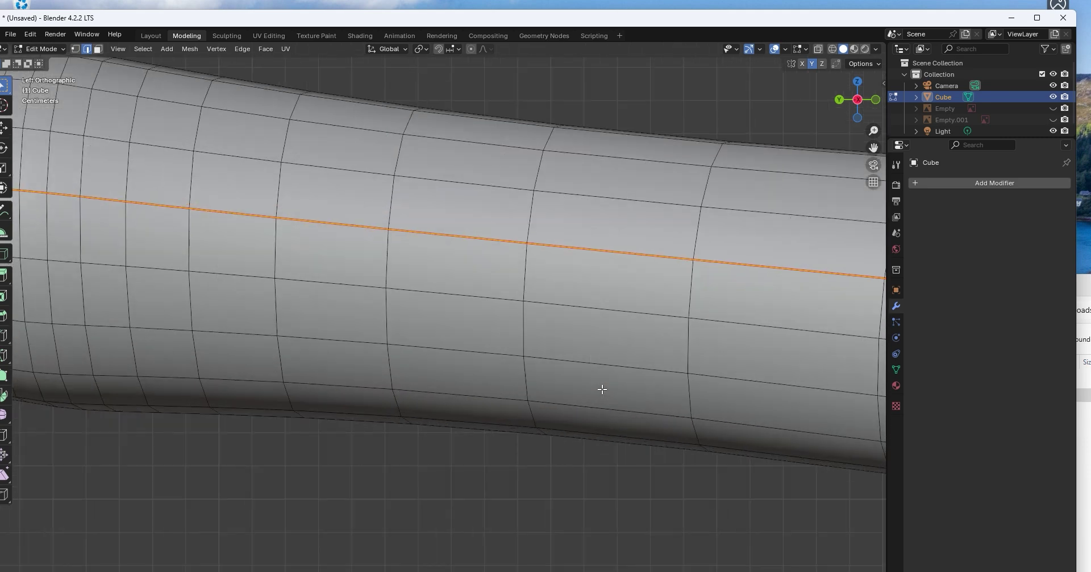
# Step: Select the matching lengthwise edges along the back of the +Y arm from the shoulder seam to the wrist seam, and mark them as a seam
pyautogui.scroll(-8, 602, 384)
pyautogui.keyDown('shift'); pyautogui.moveTo(189, 345); pyautogui.dragTo(644, 345, button='middle'); pyautogui.keyUp('shift')
pyautogui.scroll(10, 351, 325)
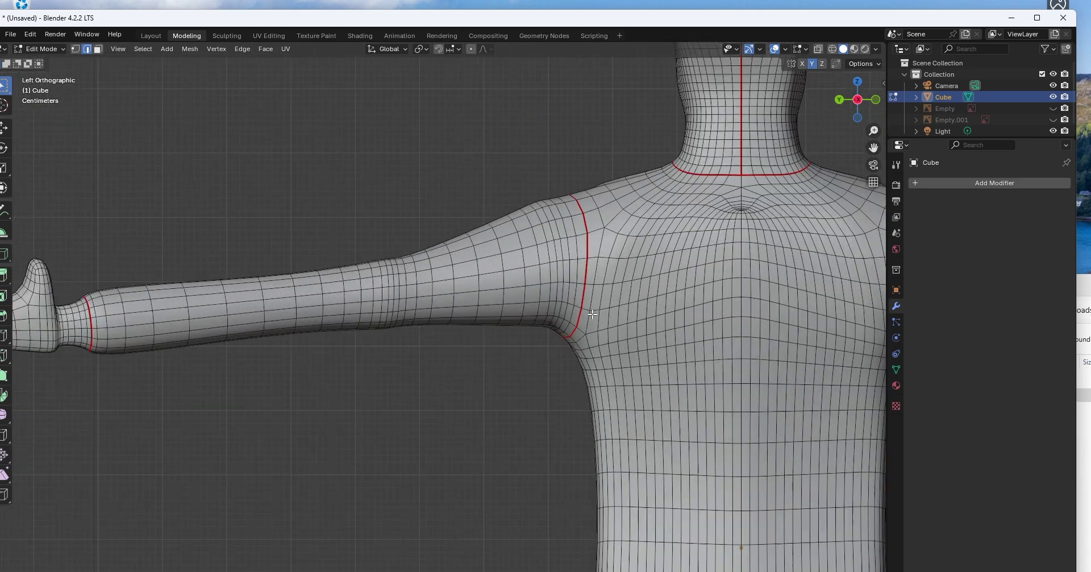
pyautogui.keyDown('shift'); pyautogui.moveTo(350, 325); pyautogui.dragTo(81, 340, button='middle'); pyautogui.keyUp('shift')
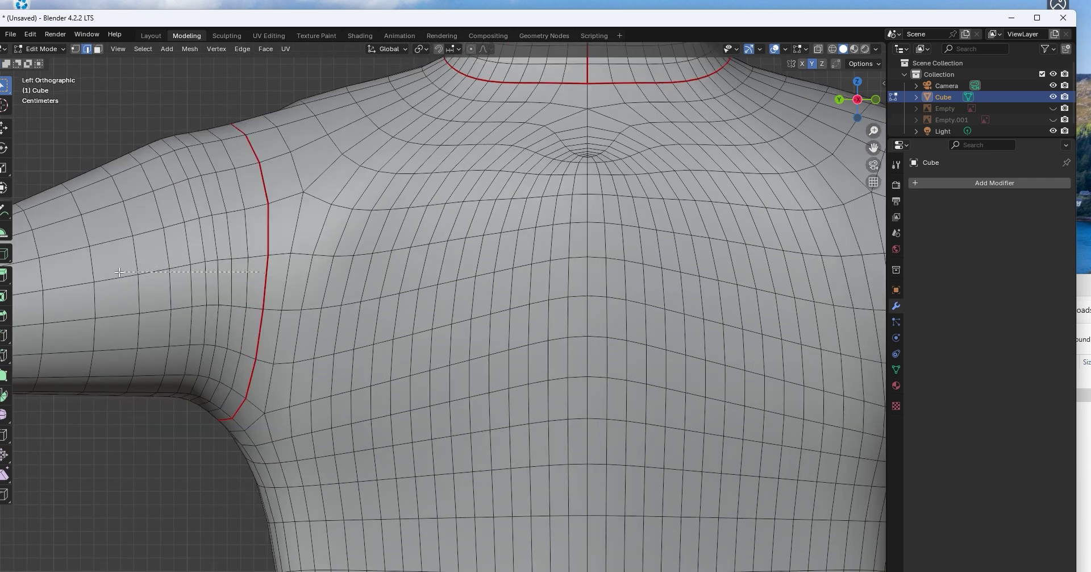
pyautogui.keyDown('alt'); pyautogui.click(165, 260); pyautogui.keyUp('alt')
pyautogui.keyDown('shift'); pyautogui.click(243, 258); pyautogui.keyUp('shift')
pyautogui.keyDown('shift'); pyautogui.moveTo(245, 260); pyautogui.dragTo(403, 272, button='middle'); pyautogui.keyUp('shift')
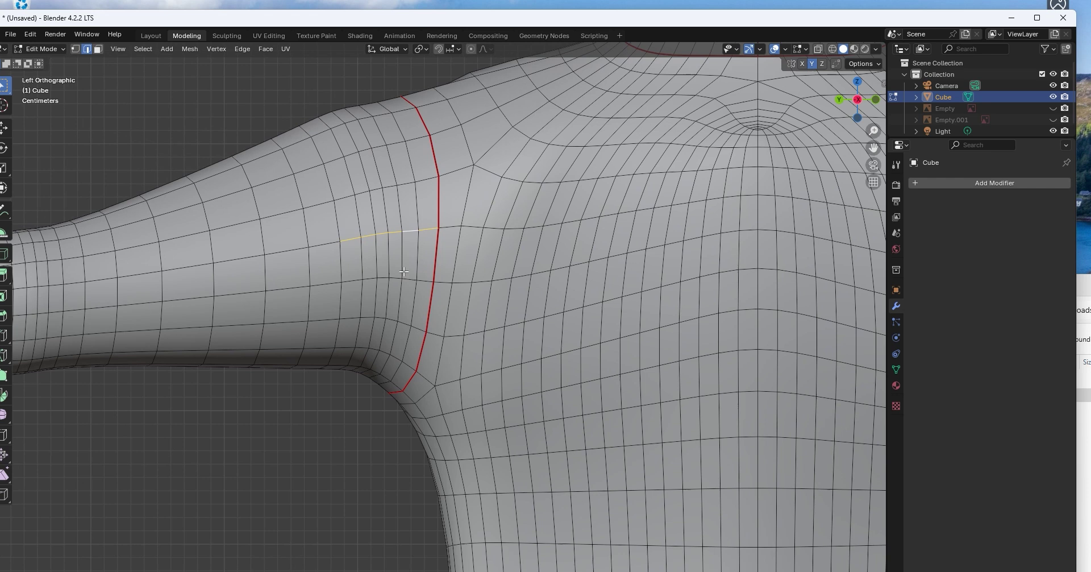
pyautogui.keyDown('shift'); pyautogui.click(319, 246); pyautogui.keyUp('shift')
pyautogui.keyDown('shift'); pyautogui.click(285, 252); pyautogui.keyUp('shift')
pyautogui.keyDown('shift'); pyautogui.moveTo(245, 262); pyautogui.dragTo(273, 272, button='middle'); pyautogui.keyUp('shift')
pyautogui.keyDown('shift'); pyautogui.click(277, 262); pyautogui.keyUp('shift')
pyautogui.keyDown('shift'); pyautogui.click(227, 269); pyautogui.keyUp('shift')
pyautogui.moveTo(154, 286)
pyautogui.mouseDown()
pyautogui.moveTo(126, 278)
pyautogui.moveTo(138, 274)
pyautogui.mouseUp()
pyautogui.keyDown('shift'); pyautogui.moveTo(142, 274); pyautogui.dragTo(387, 274, button='middle'); pyautogui.keyUp('shift')
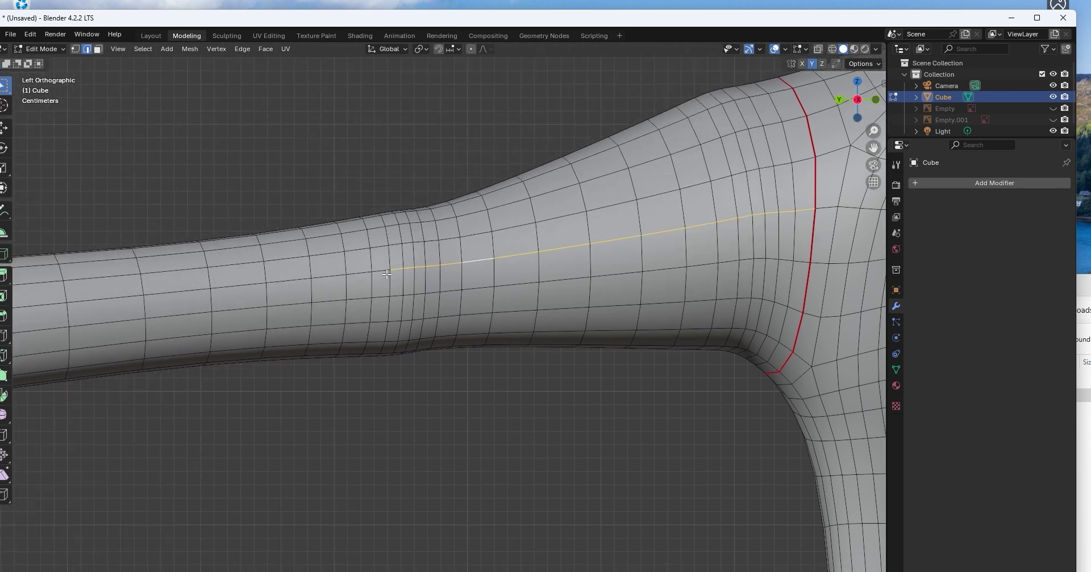
pyautogui.keyDown('shift'); pyautogui.click(380, 270); pyautogui.keyUp('shift')
pyautogui.keyDown('shift'); pyautogui.click(359, 273); pyautogui.keyUp('shift')
pyautogui.keyDown('shift'); pyautogui.click(326, 279); pyautogui.keyUp('shift')
pyautogui.keyDown('shift'); pyautogui.moveTo(241, 312); pyautogui.dragTo(501, 297, button='middle'); pyautogui.keyUp('shift')
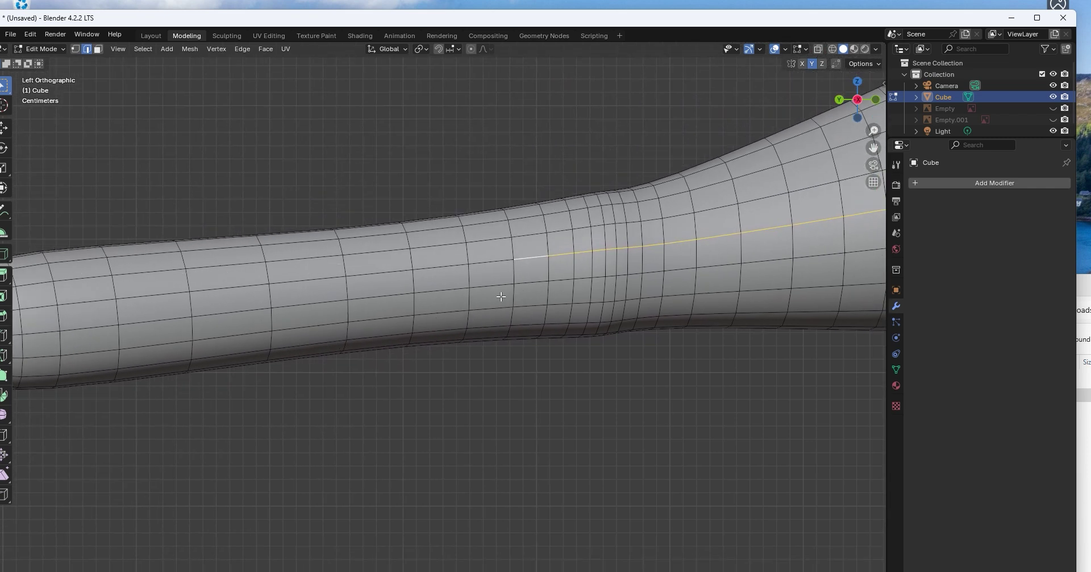
pyautogui.keyDown('shift'); pyautogui.click(492, 262); pyautogui.keyUp('shift')
pyautogui.keyDown('shift'); pyautogui.click(448, 265); pyautogui.keyUp('shift')
pyautogui.keyDown('shift'); pyautogui.moveTo(385, 274); pyautogui.dragTo(556, 265, button='middle'); pyautogui.keyUp('shift')
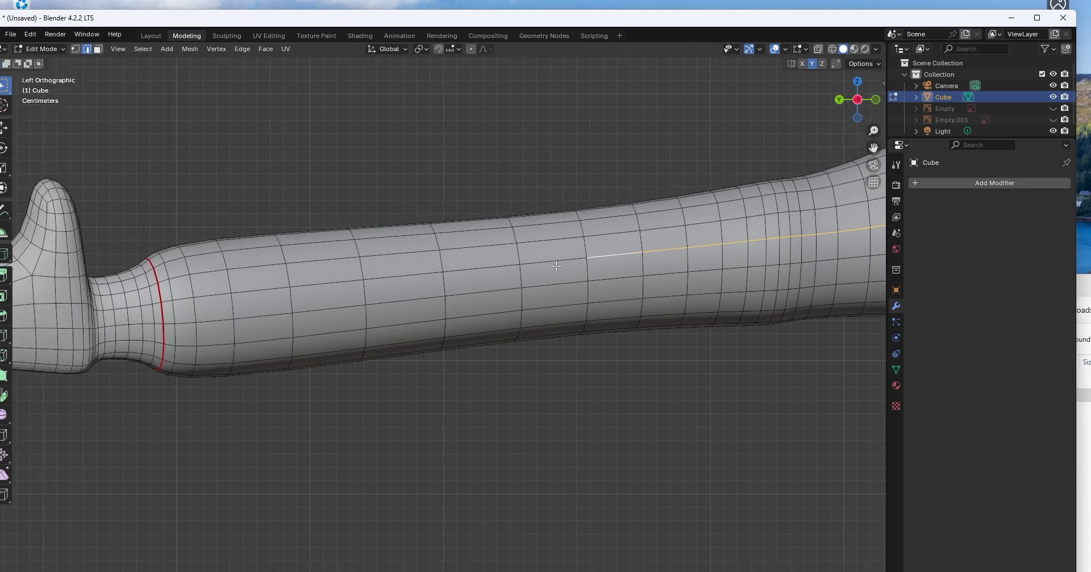
pyautogui.keyDown('shift'); pyautogui.click(553, 262); pyautogui.keyUp('shift')
pyautogui.keyDown('shift'); pyautogui.click(482, 267); pyautogui.keyUp('shift')
pyautogui.keyDown('shift'); pyautogui.click(361, 281); pyautogui.keyUp('shift')
pyautogui.keyDown('shift'); pyautogui.click(326, 283); pyautogui.keyUp('shift')
pyautogui.keyDown('shift'); pyautogui.click(260, 289); pyautogui.keyUp('shift')
pyautogui.keyDown('shift'); pyautogui.click(217, 295); pyautogui.keyUp('shift')
pyautogui.keyDown('shift'); pyautogui.click(170, 301); pyautogui.keyUp('shift')
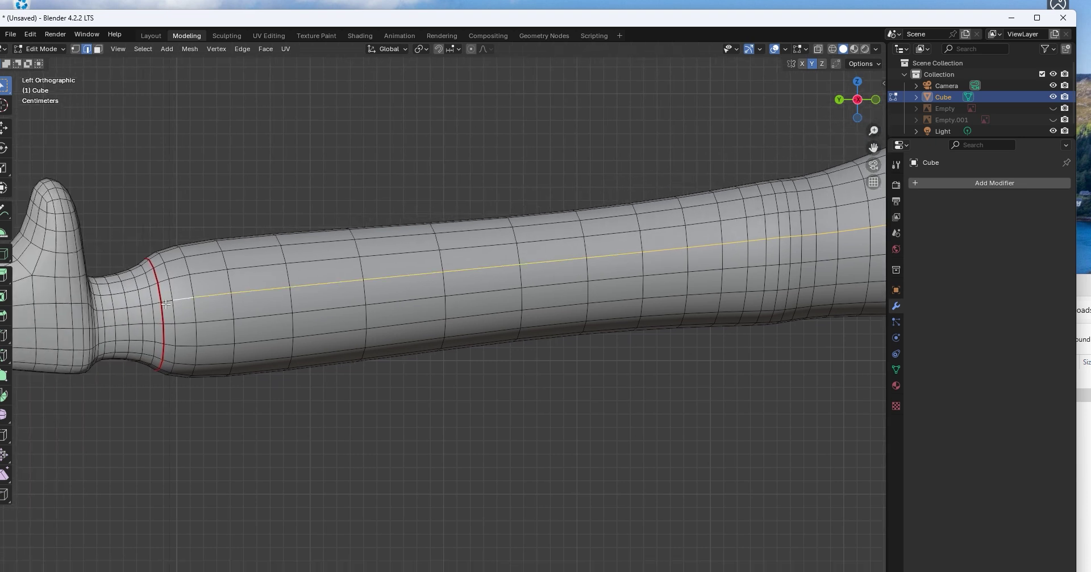
pyautogui.hotkey('ctrl', 'e')
pyautogui.click(328, 310)
# Step: Select the edges along the back side of the +Y hand from the wrist seam to the fingertip, and mark them as a seam
pyautogui.moveTo(361, 308); pyautogui.dragTo(545, 322, button='middle')
pyautogui.moveTo(736, 340); pyautogui.dragTo(587, 330, button='middle')
pyautogui.scroll(-5, 753, 338)
pyautogui.scroll(5, 588, 330)
pyautogui.keyDown('shift'); pyautogui.moveTo(290, 312); pyautogui.dragTo(457, 282, button='middle'); pyautogui.keyUp('shift')
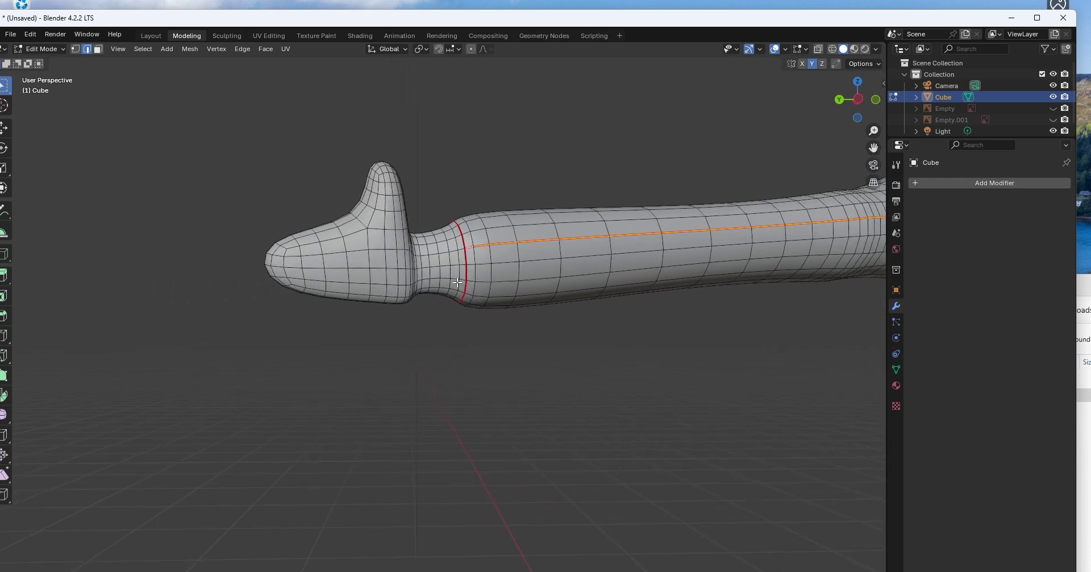
pyautogui.hotkey('alt', 'a')
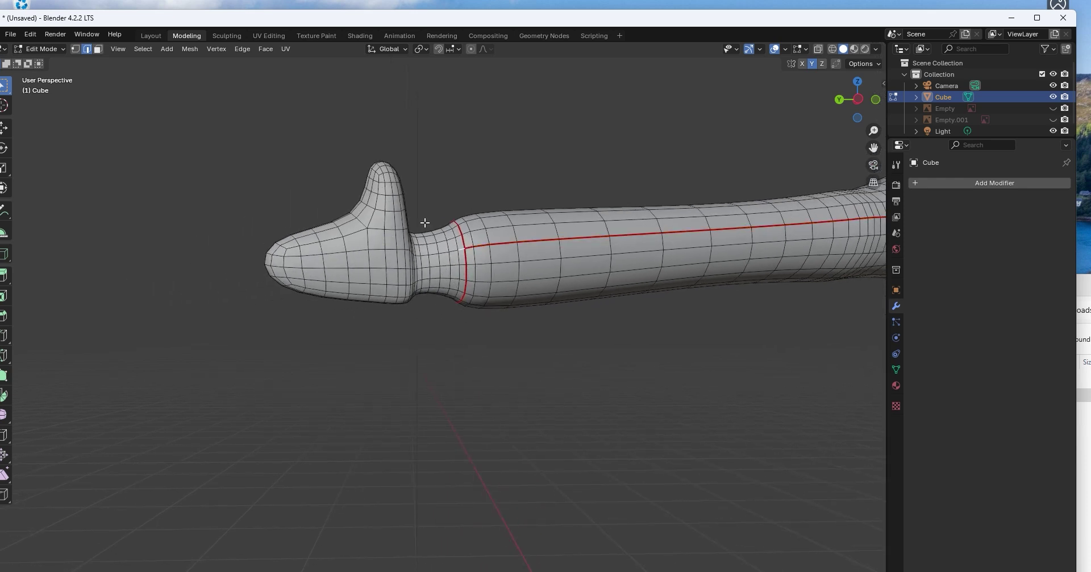
pyautogui.keyDown('alt'); pyautogui.click(413, 262); pyautogui.keyUp('alt')
pyautogui.keyDown('shift'); pyautogui.click(412, 254); pyautogui.keyUp('shift')
pyautogui.keyDown('shift'); pyautogui.moveTo(364, 244); pyautogui.dragTo(367, 257); pyautogui.keyUp('shift')
pyautogui.keyDown('shift'); pyautogui.click(356, 252); pyautogui.keyUp('shift')
pyautogui.keyDown('shift'); pyautogui.click(319, 257); pyautogui.keyUp('shift')
pyautogui.keyDown('shift'); pyautogui.moveTo(308, 290); pyautogui.dragTo(653, 381, button='middle'); pyautogui.keyUp('shift')
pyautogui.keyDown('shift'); pyautogui.click(629, 357); pyautogui.keyUp('shift')
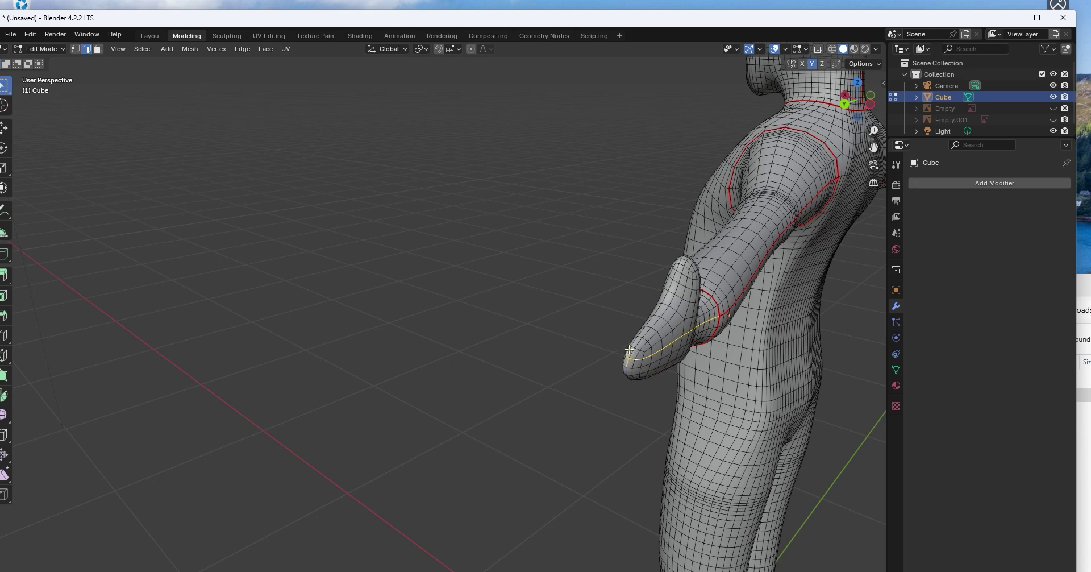
pyautogui.moveTo(668, 411); pyautogui.dragTo(621, 377, button='middle')
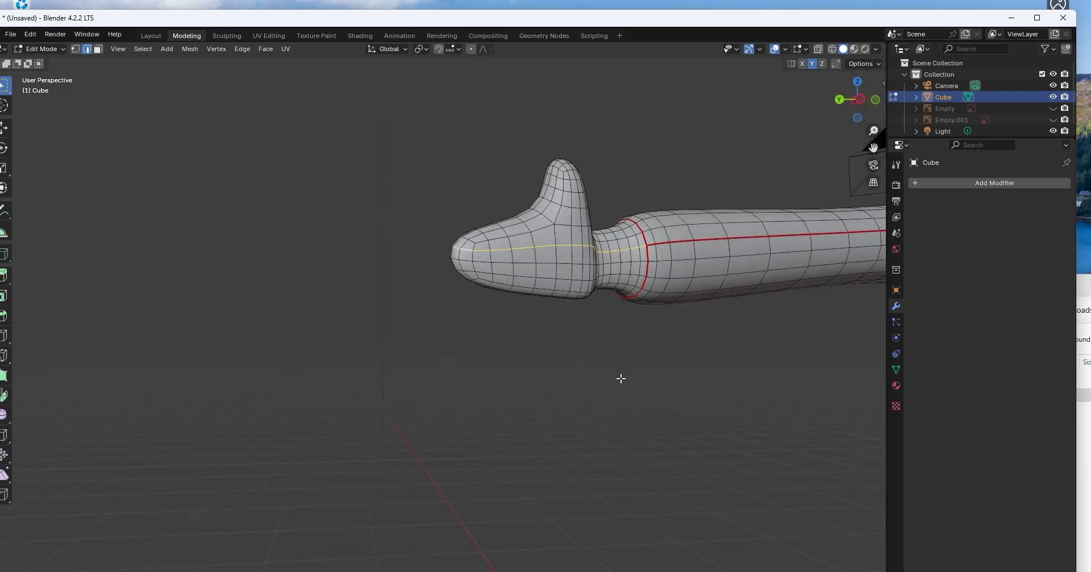
pyautogui.hotkey('ctrl', 'e')
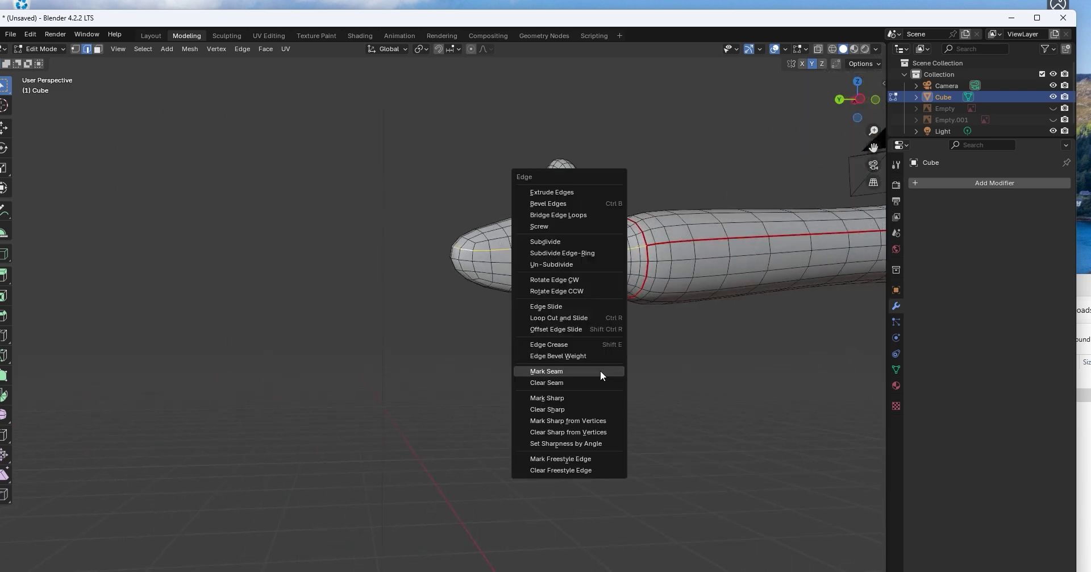
pyautogui.click(600, 371)
# Step: Select the matching edges along the back side of the −Y hand from the wrist seam to the fingertip, and mark them as a seam
pyautogui.moveTo(584, 301); pyautogui.dragTo(271, 341, button='middle')
pyautogui.scroll(-12, 554, 334)
pyautogui.scroll(10, 356, 354)
pyautogui.scroll(-12, 357, 354)
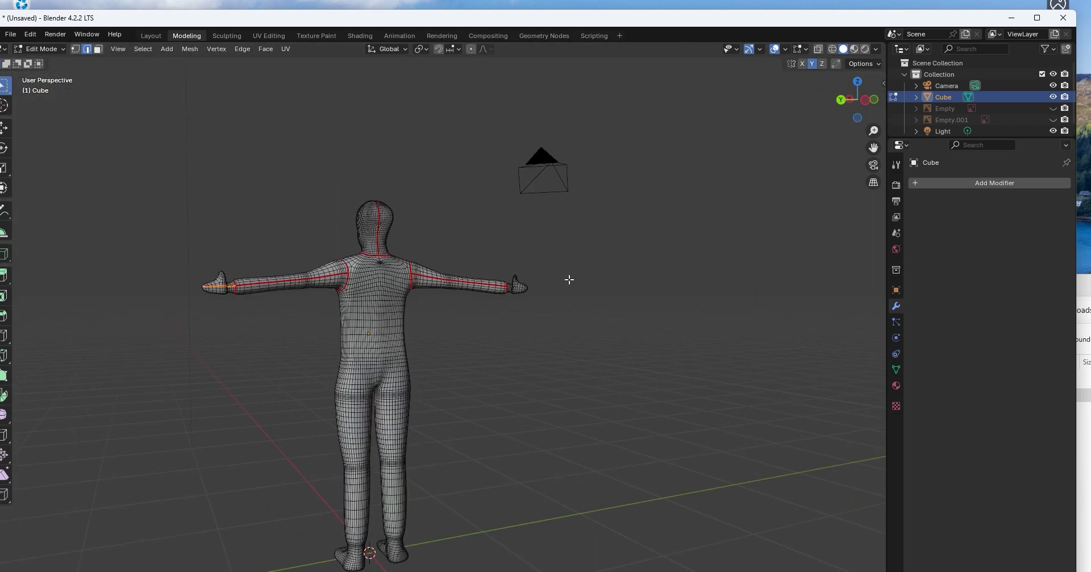
pyautogui.moveTo(567, 282); pyautogui.dragTo(534, 279, button='middle')
pyautogui.scroll(10, 488, 328)
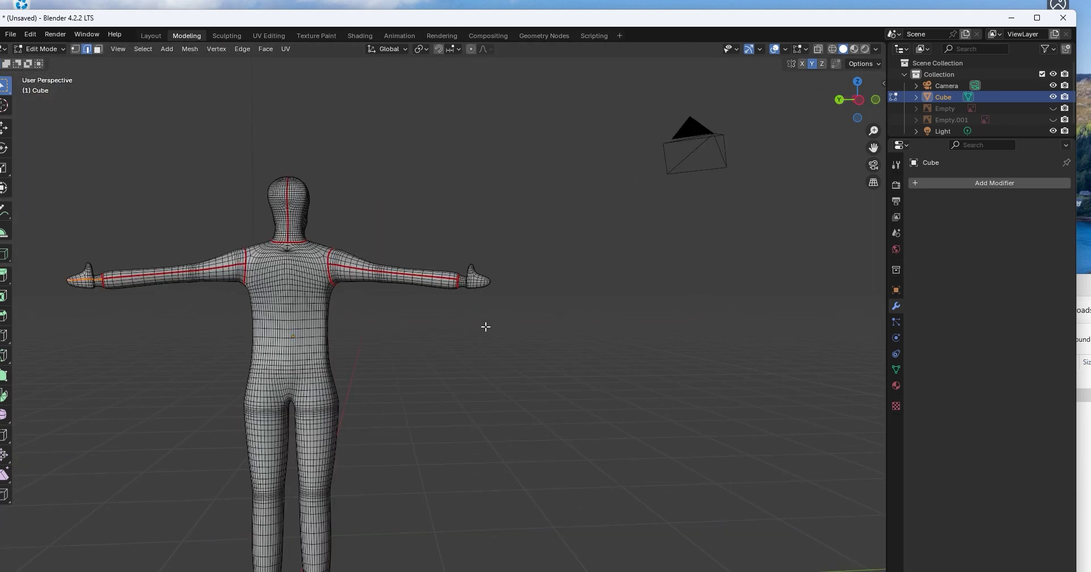
pyautogui.moveTo(360, 265); pyautogui.dragTo(472, 282)
pyautogui.keyDown('shift'); pyautogui.click(481, 274); pyautogui.keyUp('shift')
pyautogui.keyDown('shift'); pyautogui.click(491, 274); pyautogui.keyUp('shift')
pyautogui.keyDown('shift'); pyautogui.click(503, 276); pyautogui.keyUp('shift')
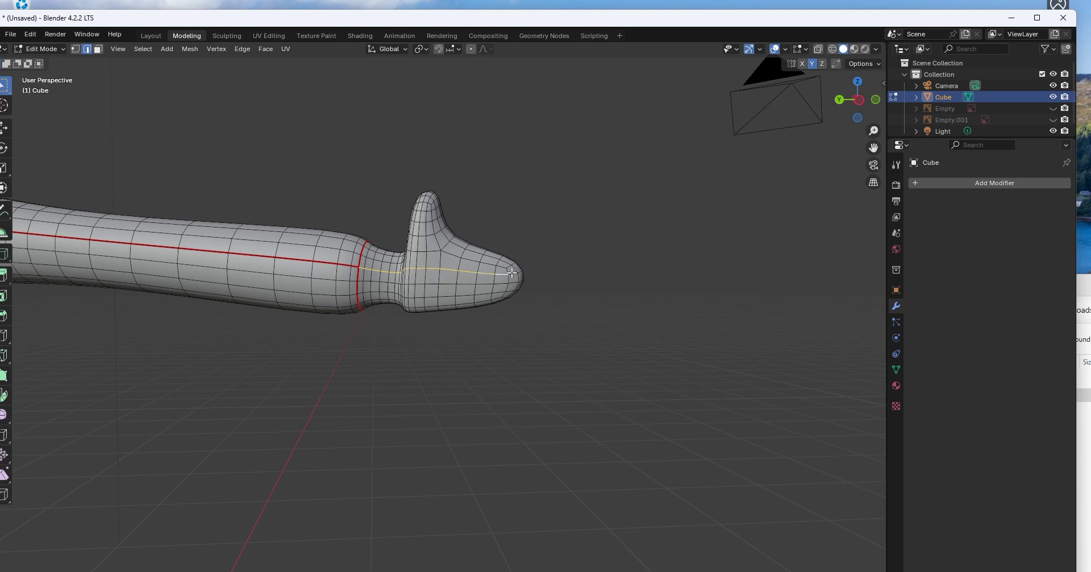
pyautogui.moveTo(511, 272); pyautogui.dragTo(331, 311, button='middle')
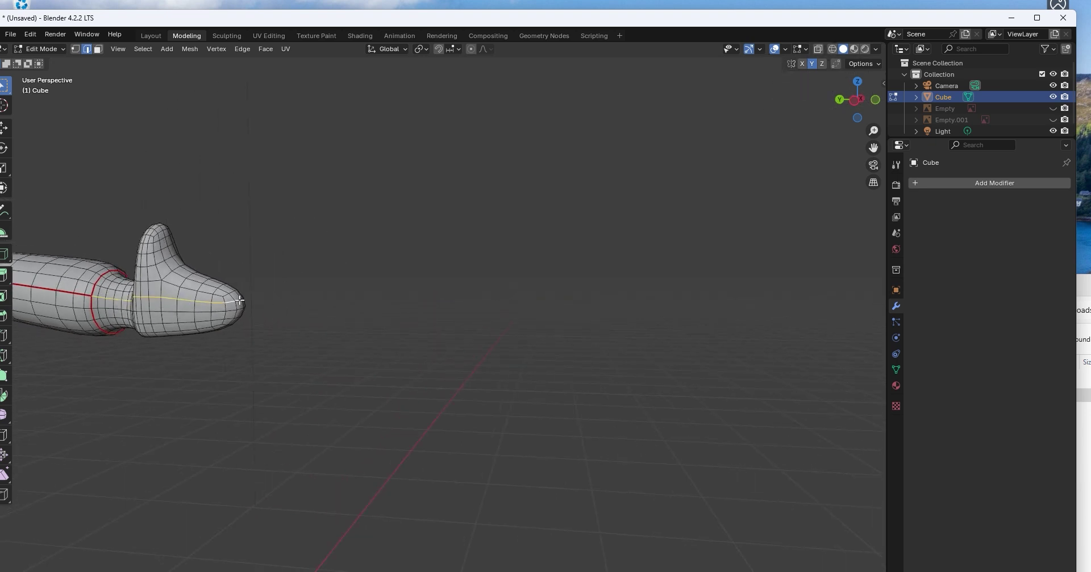
pyautogui.moveTo(239, 300); pyautogui.dragTo(343, 297, button='middle')
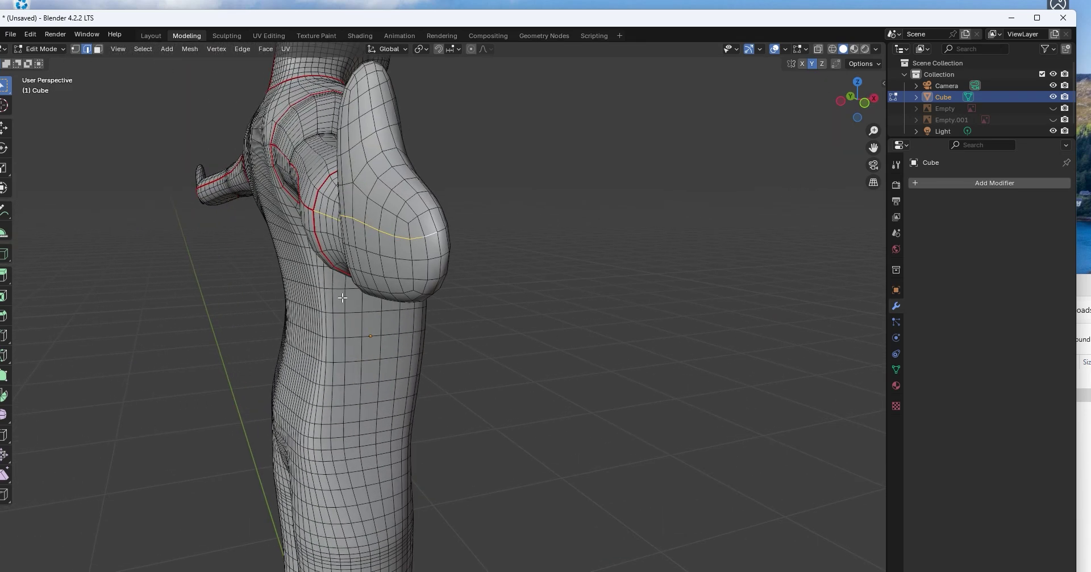
pyautogui.hotkey('ctrl', 'e')
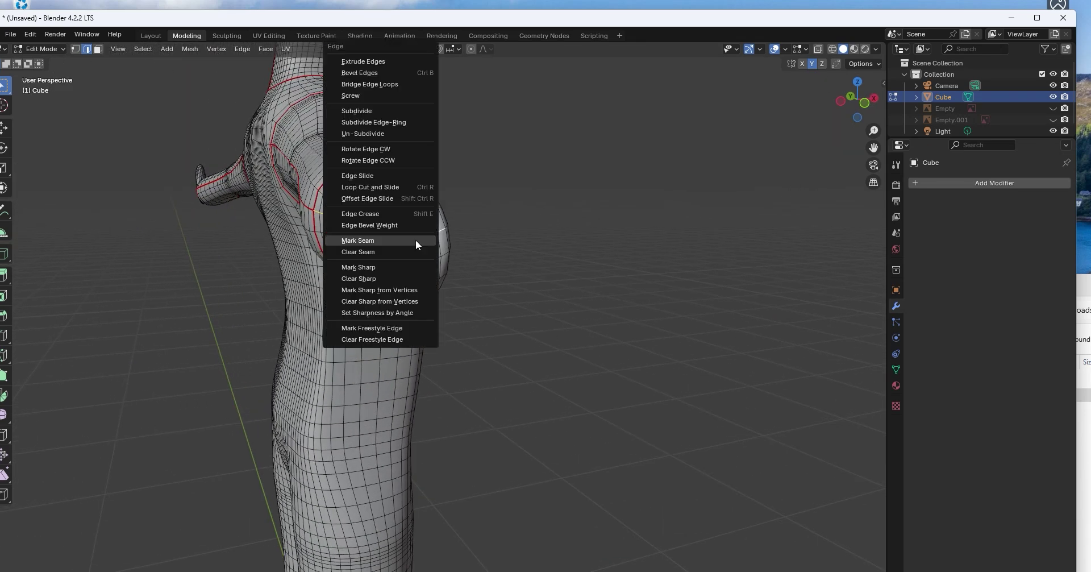
pyautogui.click(416, 240)
pyautogui.scroll(-5, 428, 278)
pyautogui.moveTo(441, 269); pyautogui.dragTo(829, 280, button='middle')
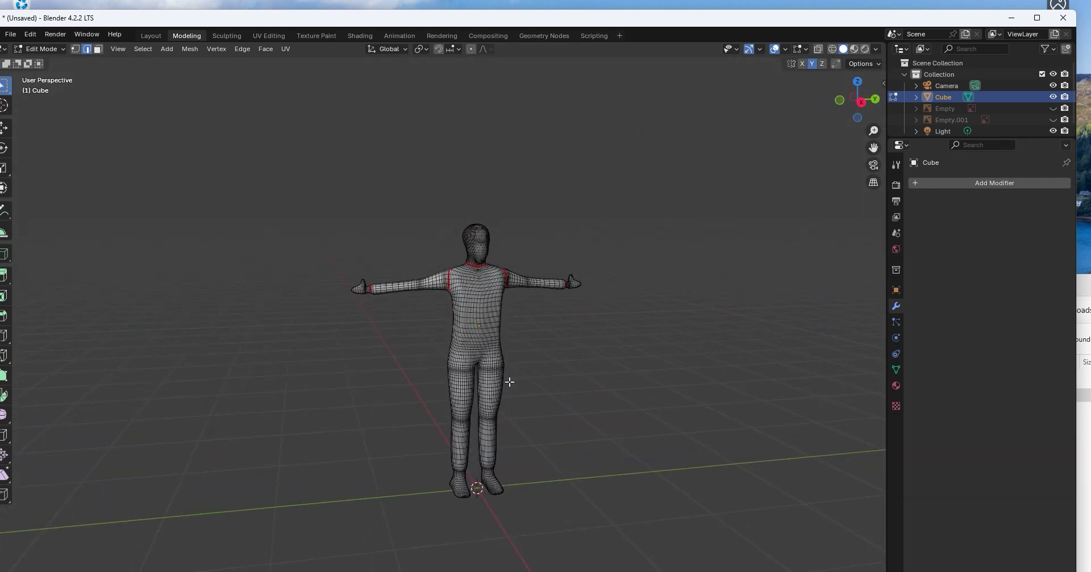
# Step: Select the edge loop around the top of the +Y thigh at crotch level, and mark it as a seam
pyautogui.click(861, 102)
pyautogui.scroll(10, 577, 385)
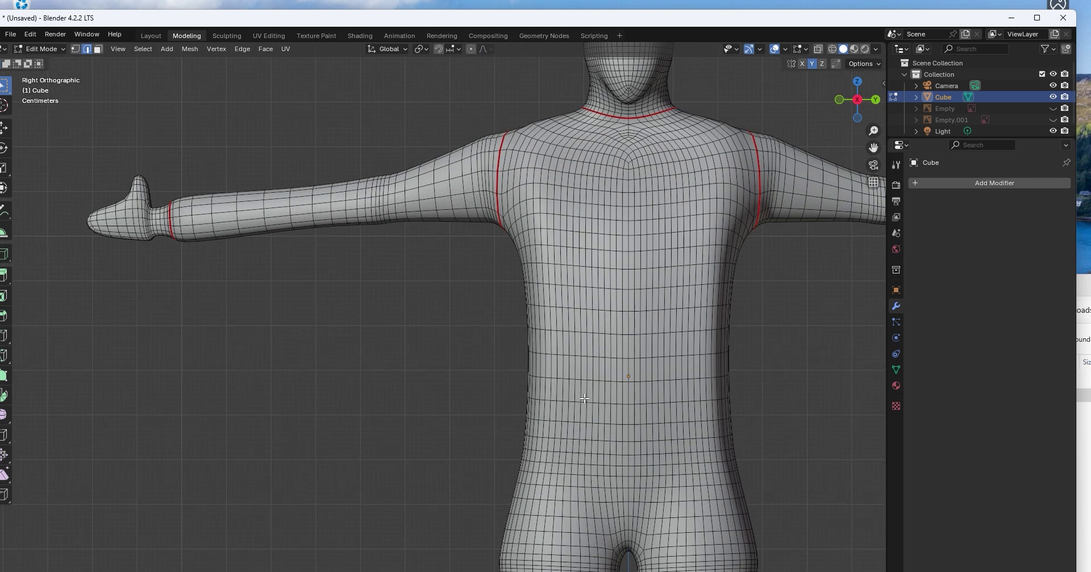
pyautogui.keyDown('shift'); pyautogui.moveTo(248, 113); pyautogui.dragTo(204, 89, button='middle'); pyautogui.keyUp('shift')
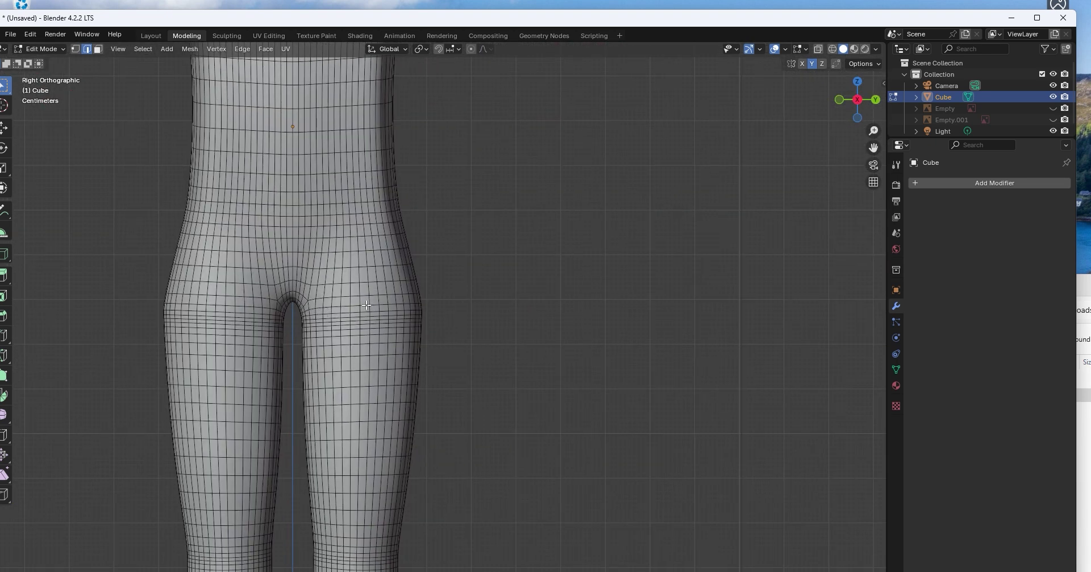
pyautogui.keyDown('alt'); pyautogui.click(366, 305); pyautogui.keyUp('alt')
pyautogui.hotkey('ctrl', 'e')
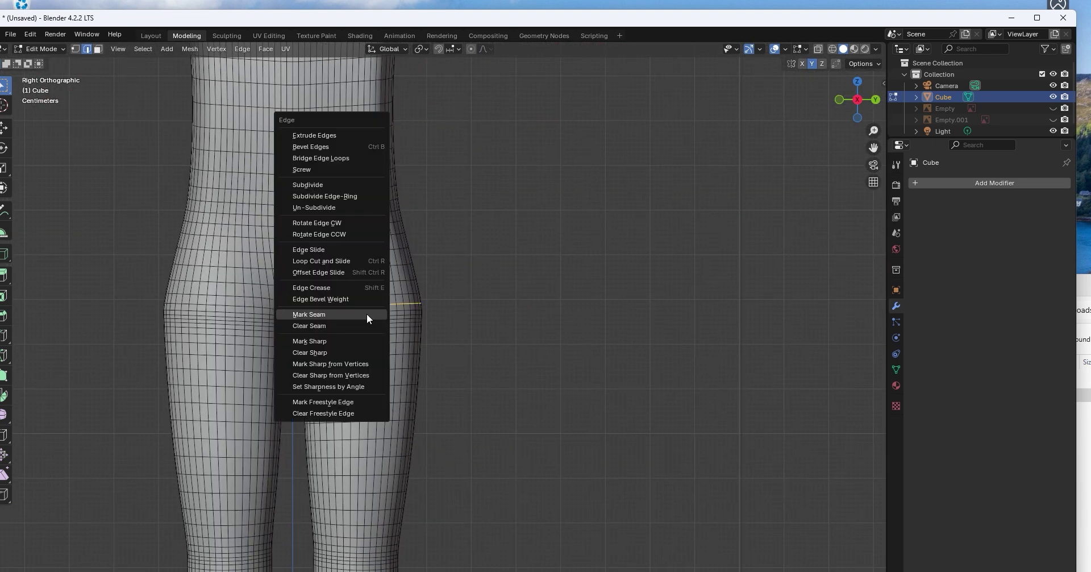
pyautogui.click(367, 313)
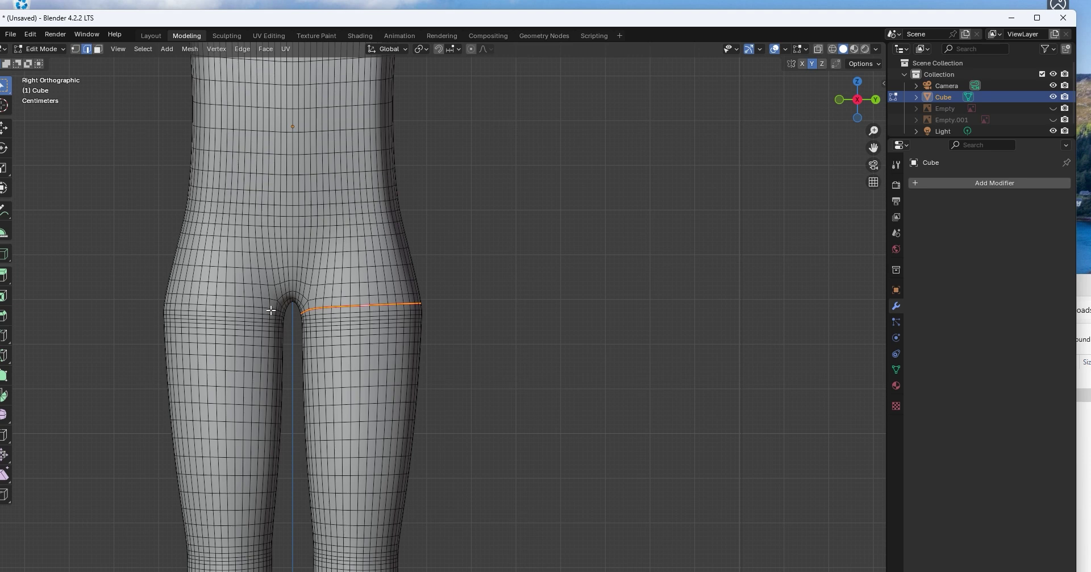
# Step: Clear the selection, select the matching edge loop around the top of the −Y thigh, and mark it as a seam
pyautogui.hotkey('alt', 'a')
pyautogui.keyDown('alt'); pyautogui.click(274, 310); pyautogui.keyUp('alt')
pyautogui.hotkey('ctrl', 'e')
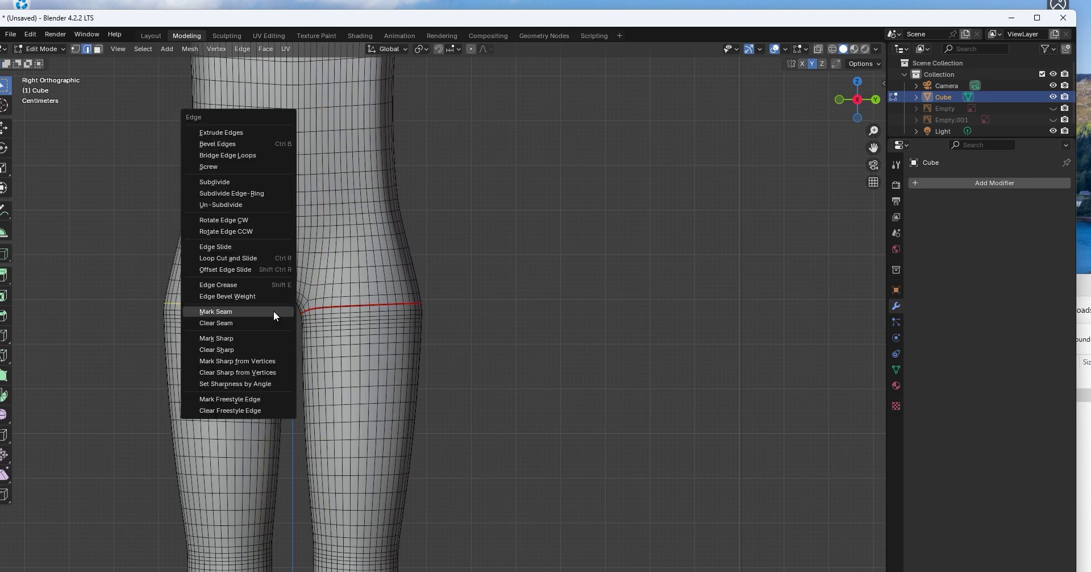
pyautogui.click(274, 312)
# Step: Mark the edge loop just above the ankle as a seam on the +Y leg and on the −Y leg
pyautogui.moveTo(436, 357); pyautogui.dragTo(176, 319, button='middle')
pyautogui.click(853, 100)
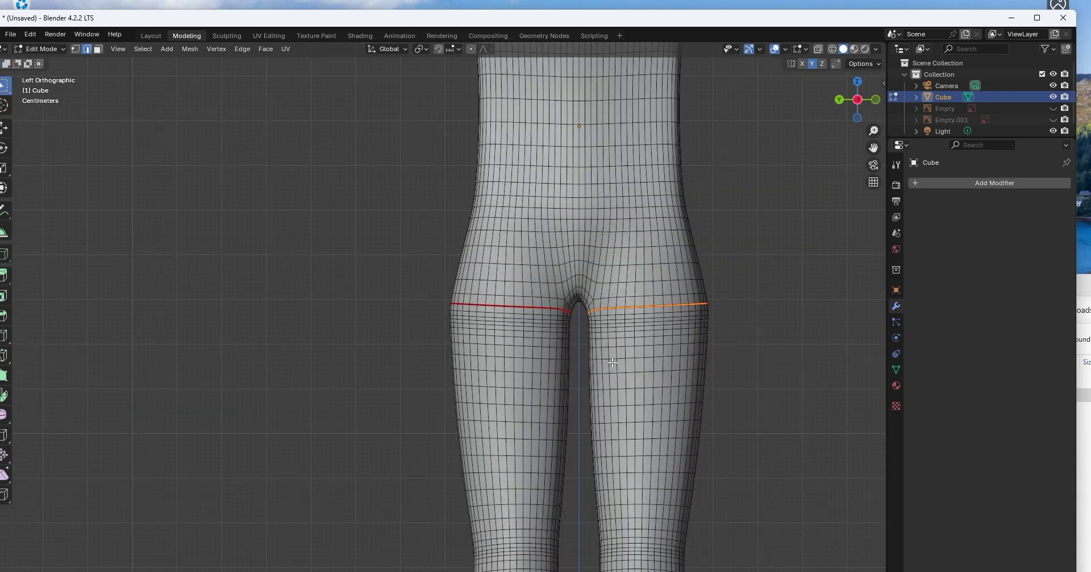
pyautogui.scroll(-3, 503, 165)
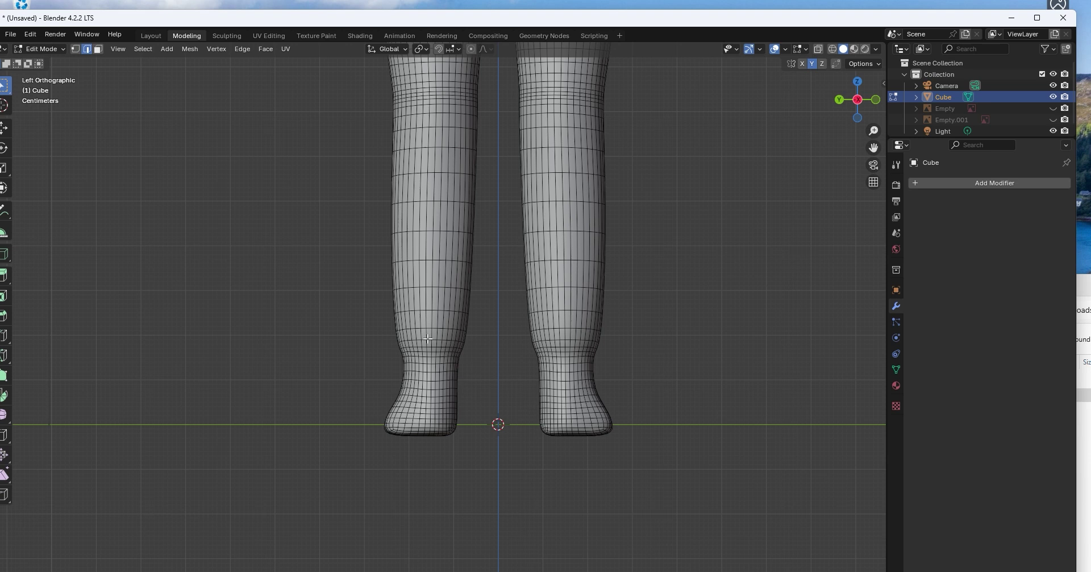
pyautogui.hotkey('ctrl', 'r')
pyautogui.click(430, 339)
pyautogui.rightClick(430, 339)
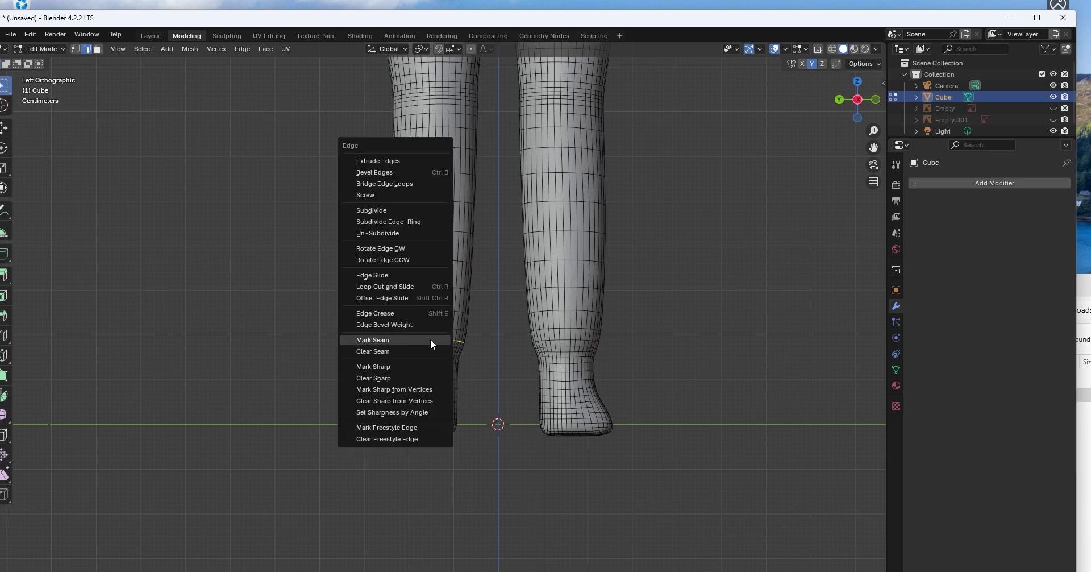
pyautogui.keyDown('alt'); pyautogui.click(562, 339); pyautogui.keyUp('alt')
pyautogui.rightClick(566, 345)
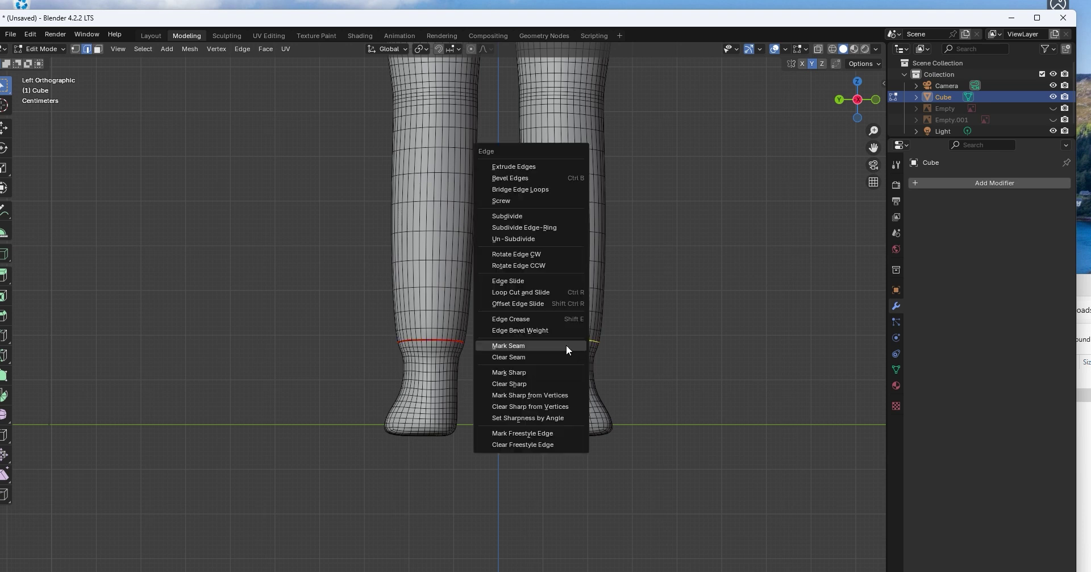
pyautogui.click(566, 345)
# Step: Select the lengthwise edges down the middle of the +Y leg's back between the ankle and thigh seams, and mark them as a seam
pyautogui.scroll(1, 530, 392)
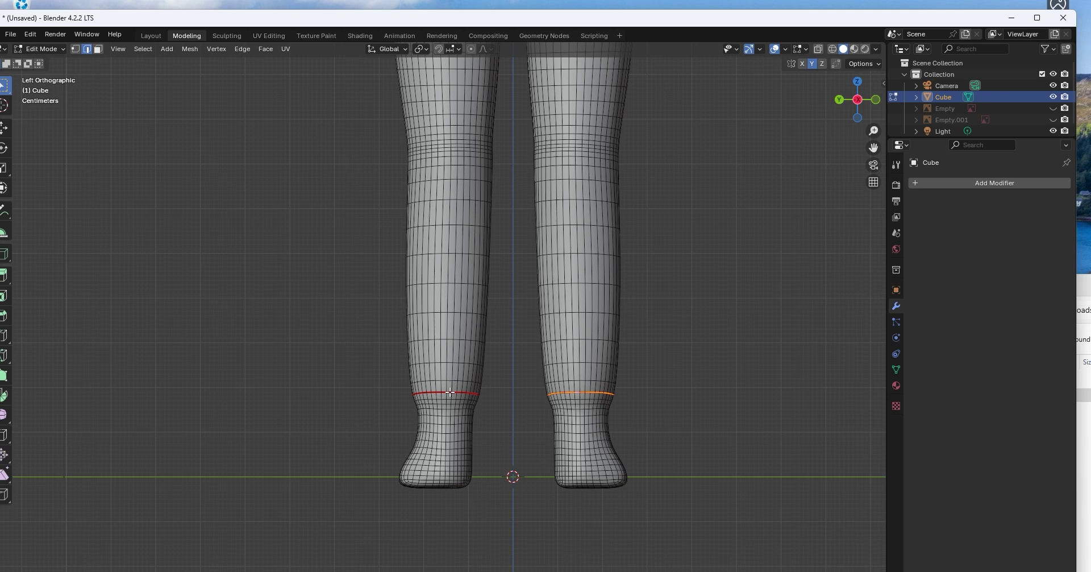
pyautogui.moveTo(449, 391); pyautogui.dragTo(446, 193)
pyautogui.keyDown('shift'); pyautogui.moveTo(495, 279); pyautogui.dragTo(489, 341, button='middle'); pyautogui.keyUp('shift')
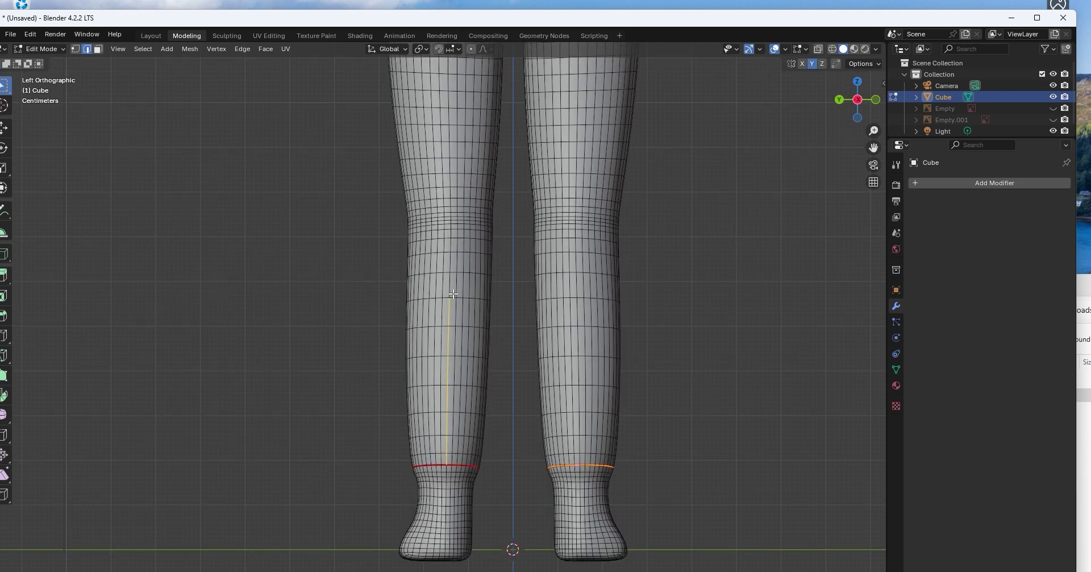
pyautogui.keyDown('shift'); pyautogui.moveTo(465, 299); pyautogui.dragTo(455, 357, button='middle'); pyautogui.keyUp('shift')
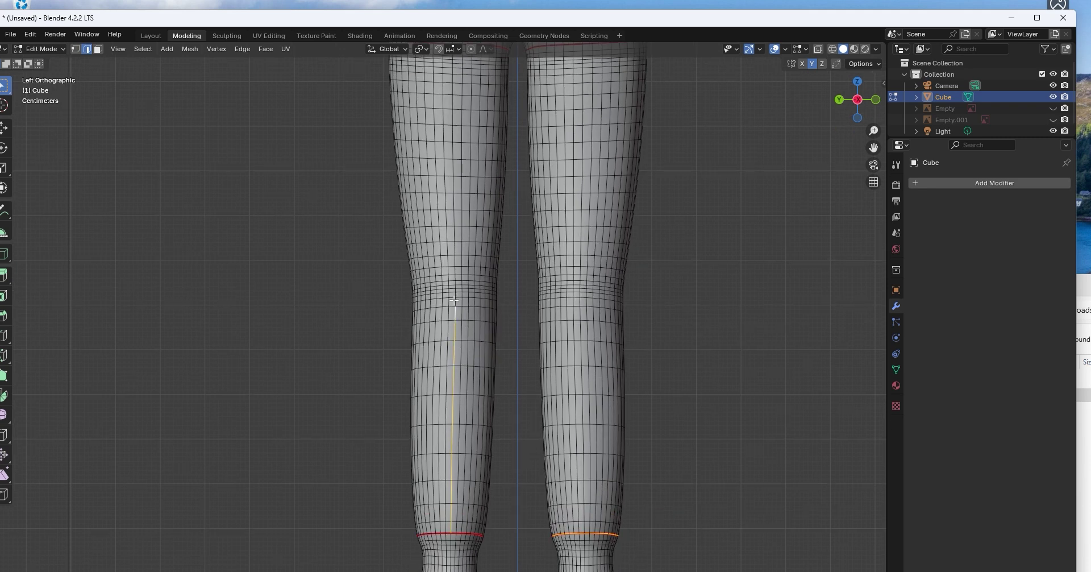
pyautogui.moveTo(455, 303); pyautogui.dragTo(453, 260)
pyautogui.keyDown('shift'); pyautogui.moveTo(458, 265); pyautogui.dragTo(458, 316, button='middle'); pyautogui.keyUp('shift')
pyautogui.moveTo(458, 317); pyautogui.dragTo(455, 231)
pyautogui.keyDown('shift'); pyautogui.moveTo(463, 215); pyautogui.dragTo(464, 246, button='middle'); pyautogui.keyUp('shift')
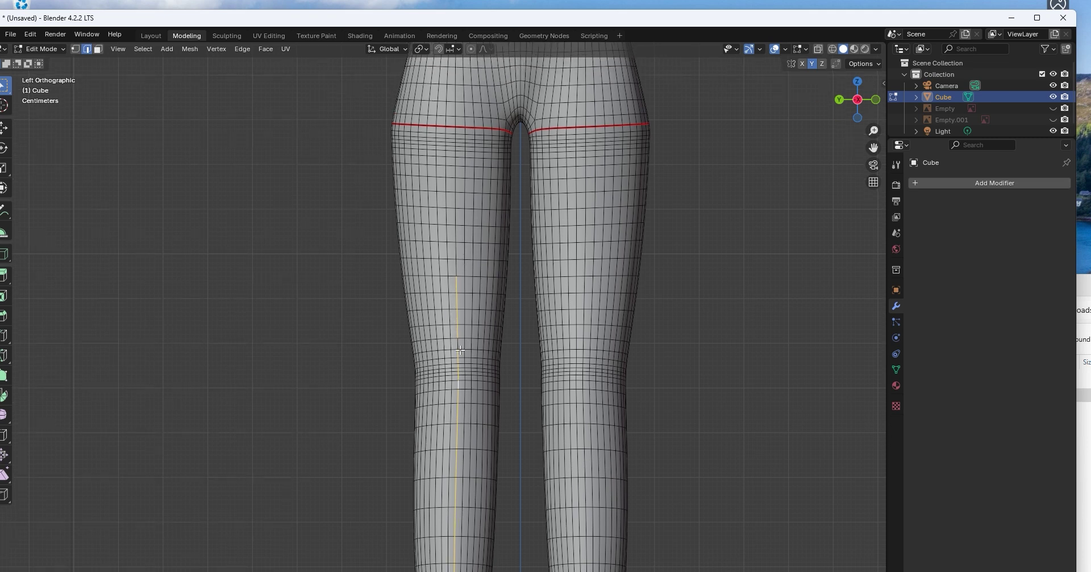
pyautogui.keyDown('shift'); pyautogui.moveTo(457, 342); pyautogui.dragTo(461, 398, button='middle'); pyautogui.keyUp('shift')
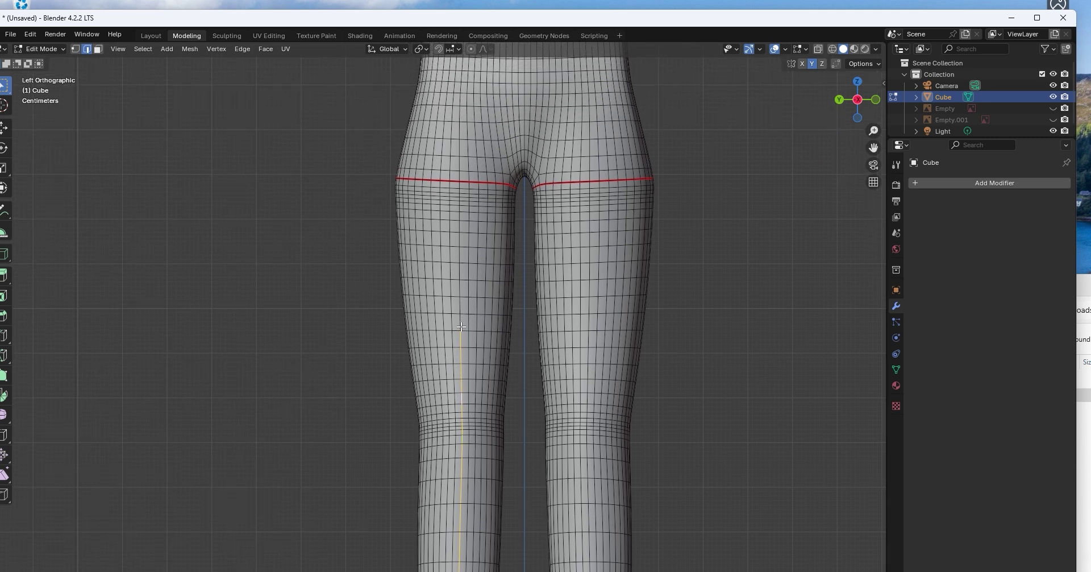
pyautogui.keyDown('ctrl'); pyautogui.click(459, 232); pyautogui.keyUp('ctrl')
pyautogui.keyDown('shift'); pyautogui.moveTo(469, 272); pyautogui.dragTo(467, 317, button='middle'); pyautogui.keyUp('shift')
pyautogui.moveTo(461, 277); pyautogui.dragTo(452, 228)
pyautogui.hotkey('ctrl', 'e')
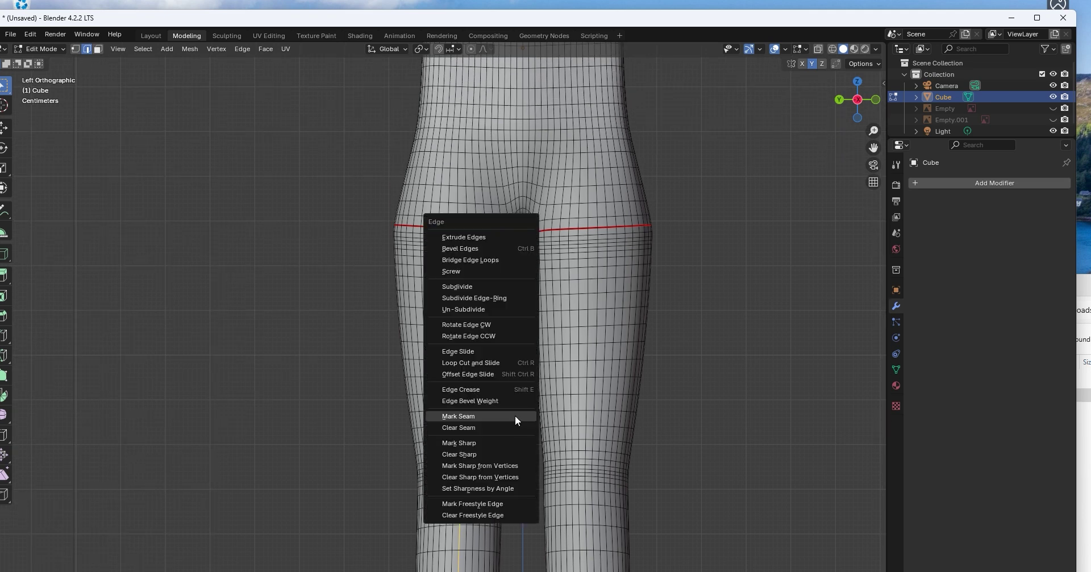
pyautogui.click(507, 416)
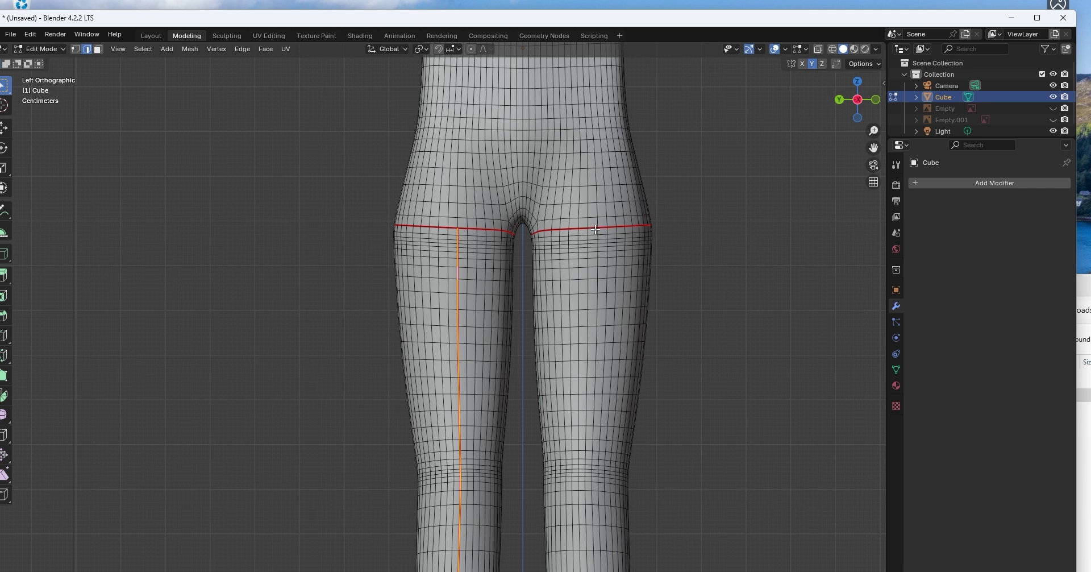
# Step: Select the matching lengthwise edges along the back of the −Y leg from the thigh seam to the ankle seam, and mark them as a seam
pyautogui.moveTo(596, 229)
pyautogui.mouseDown()
pyautogui.moveTo(600, 272)
pyautogui.moveTo(601, 234)
pyautogui.mouseUp()
pyautogui.click(590, 227)
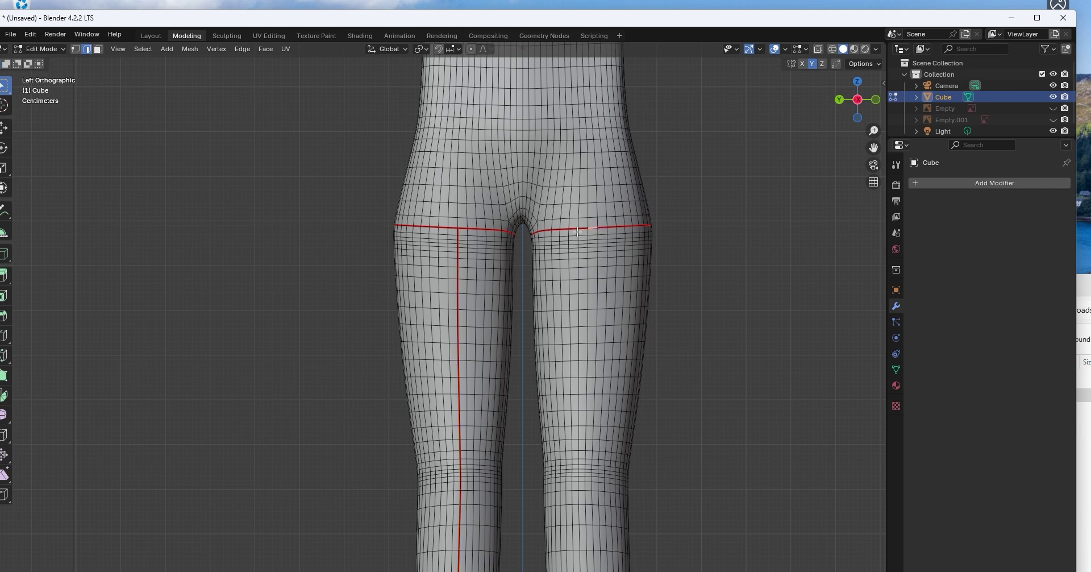
pyautogui.moveTo(577, 231); pyautogui.dragTo(582, 351)
pyautogui.keyDown('shift'); pyautogui.moveTo(593, 351); pyautogui.dragTo(580, 246, button='middle'); pyautogui.keyUp('shift')
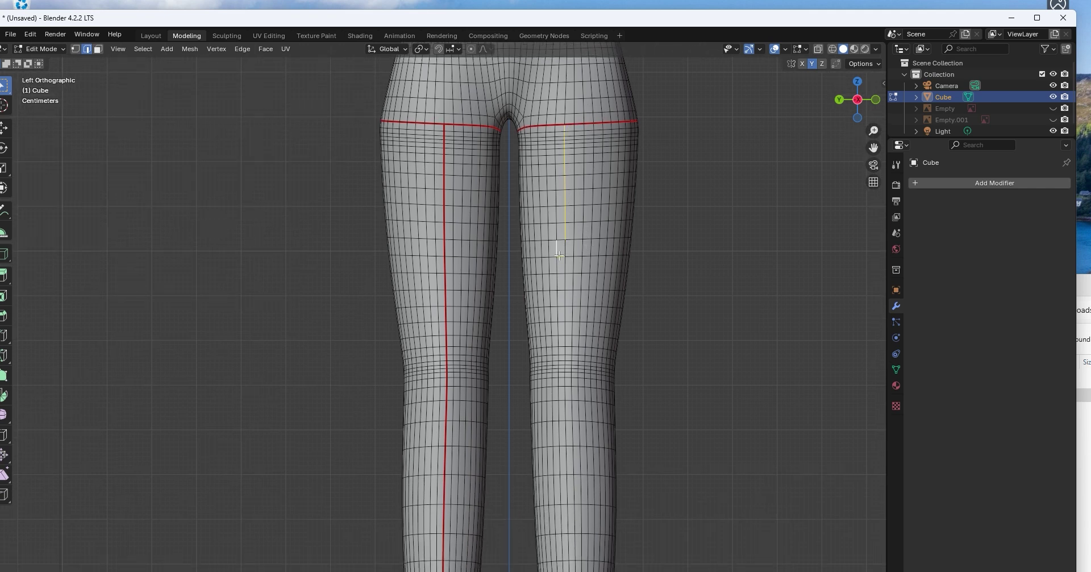
pyautogui.keyDown('shift'); pyautogui.moveTo(563, 246); pyautogui.dragTo(569, 310); pyautogui.keyUp('shift')
pyautogui.keyDown('shift'); pyautogui.moveTo(568, 331); pyautogui.dragTo(571, 276, button='middle'); pyautogui.keyUp('shift')
pyautogui.keyDown('shift'); pyautogui.click(567, 193); pyautogui.keyUp('shift')
pyautogui.keyDown('shift'); pyautogui.click(567, 261); pyautogui.keyUp('shift')
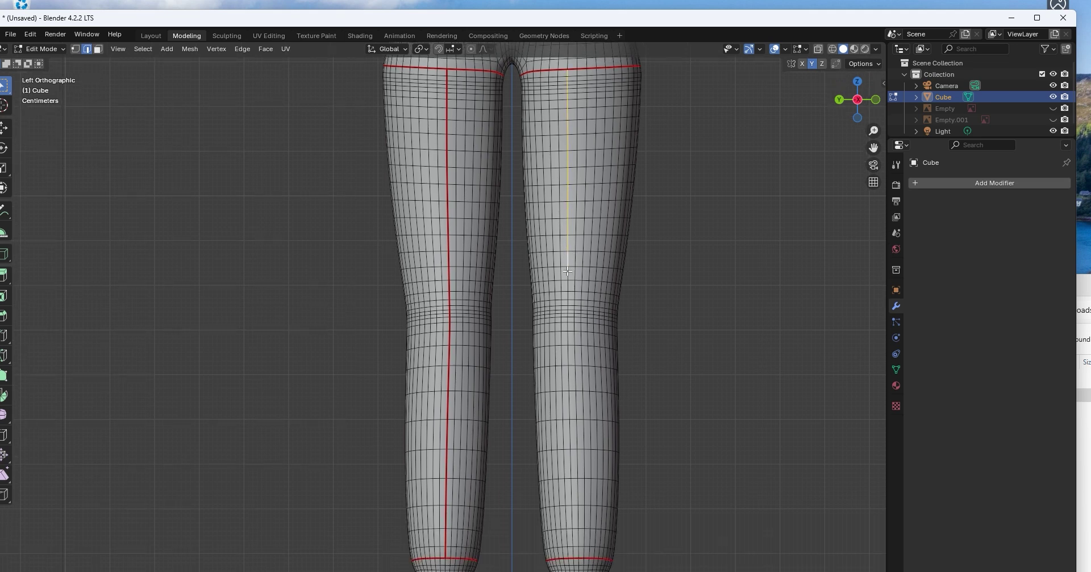
pyautogui.keyDown('shift'); pyautogui.click(568, 273); pyautogui.keyUp('shift')
pyautogui.keyDown('shift'); pyautogui.click(568, 290); pyautogui.keyUp('shift')
pyautogui.keyDown('shift'); pyautogui.click(568, 324); pyautogui.keyUp('shift')
pyautogui.keyDown('shift'); pyautogui.moveTo(569, 306); pyautogui.dragTo(569, 243, button='middle'); pyautogui.keyUp('shift')
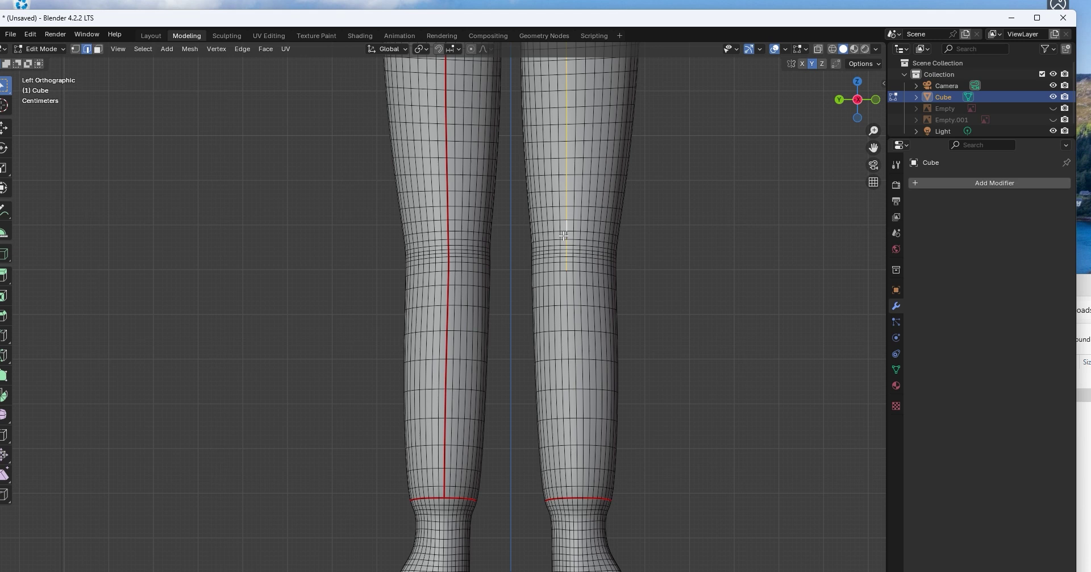
pyautogui.keyDown('shift'); pyautogui.click(568, 331); pyautogui.keyUp('shift')
pyautogui.keyDown('shift'); pyautogui.moveTo(568, 331); pyautogui.dragTo(565, 277, button='middle'); pyautogui.keyUp('shift')
pyautogui.keyDown('shift'); pyautogui.click(560, 225); pyautogui.keyUp('shift')
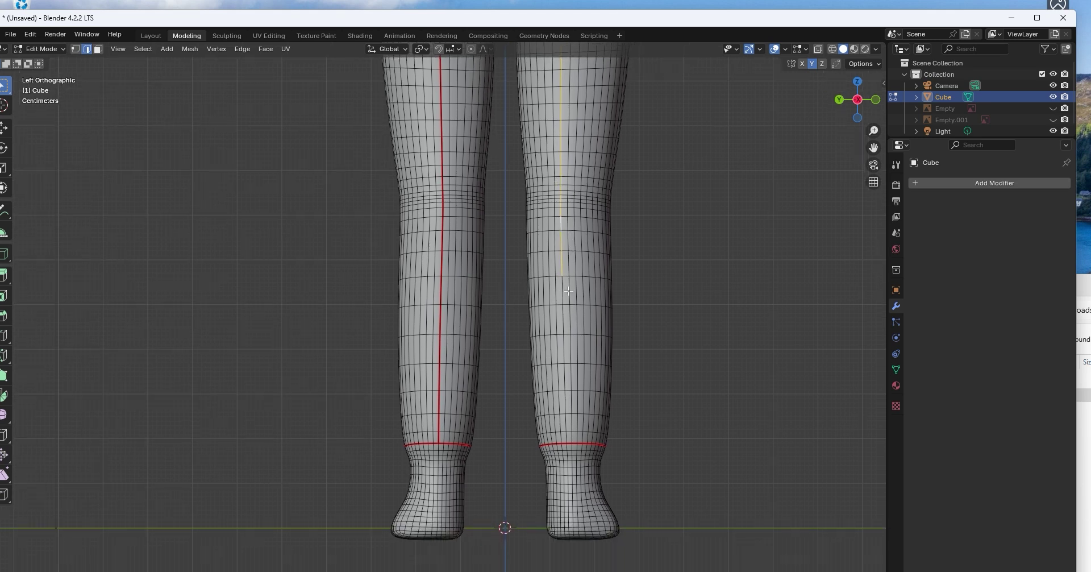
pyautogui.keyDown('shift'); pyautogui.click(563, 295); pyautogui.keyUp('shift')
pyautogui.keyDown('shift'); pyautogui.click(561, 330); pyautogui.keyUp('shift')
pyautogui.keyDown('shift'); pyautogui.click(562, 356); pyautogui.keyUp('shift')
pyautogui.keyDown('shift'); pyautogui.click(565, 379); pyautogui.keyUp('shift')
pyautogui.keyDown('shift'); pyautogui.click(566, 403); pyautogui.keyUp('shift')
pyautogui.keyDown('shift'); pyautogui.click(567, 427); pyautogui.keyUp('shift')
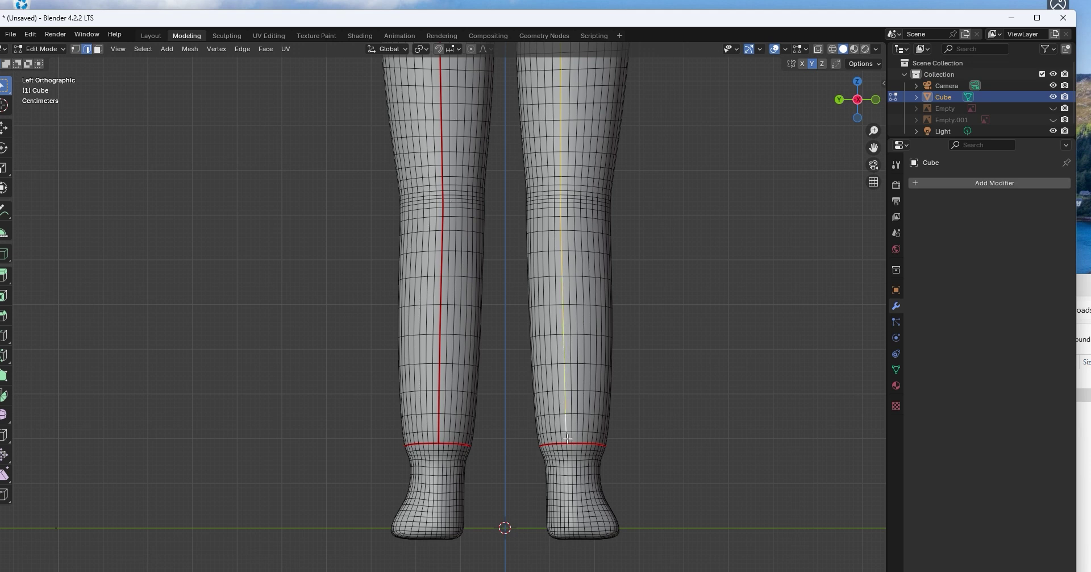
pyautogui.rightClick(550, 387)
pyautogui.click(550, 387)
# Step: Select the edges from the +Y ankle seam down the heel and along the sole to the toe, and mark them as a seam
pyautogui.scroll(-6, 632, 324)
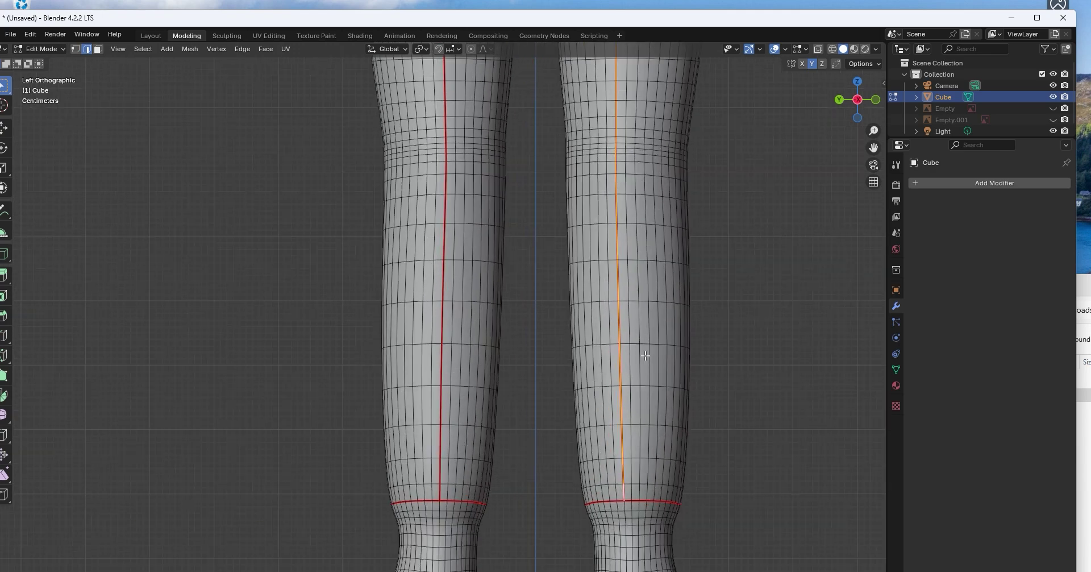
pyautogui.moveTo(653, 258); pyautogui.dragTo(481, 342, button='middle')
pyautogui.scroll(5, 436, 406)
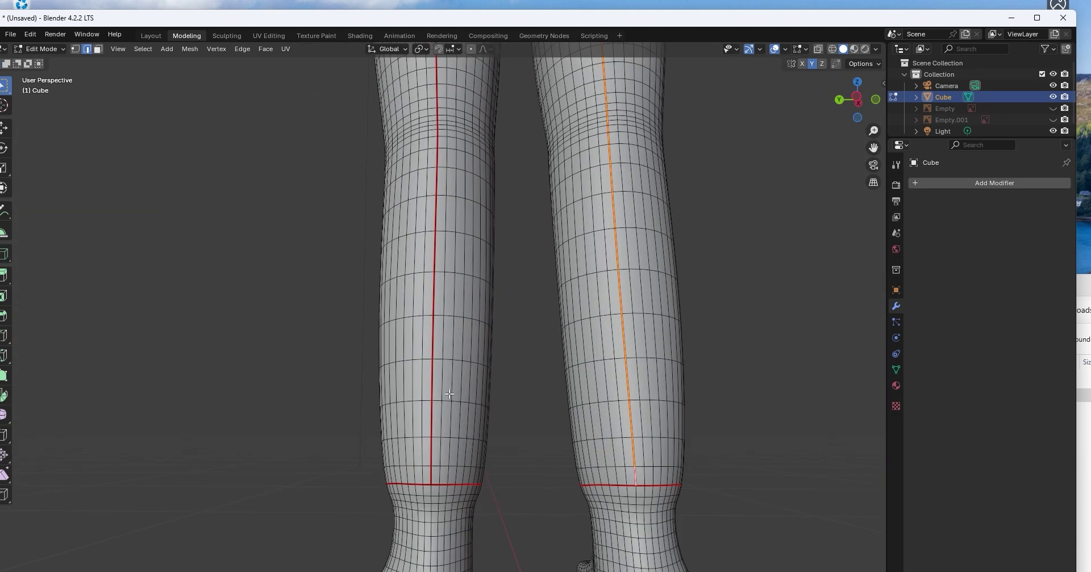
pyautogui.click(857, 99)
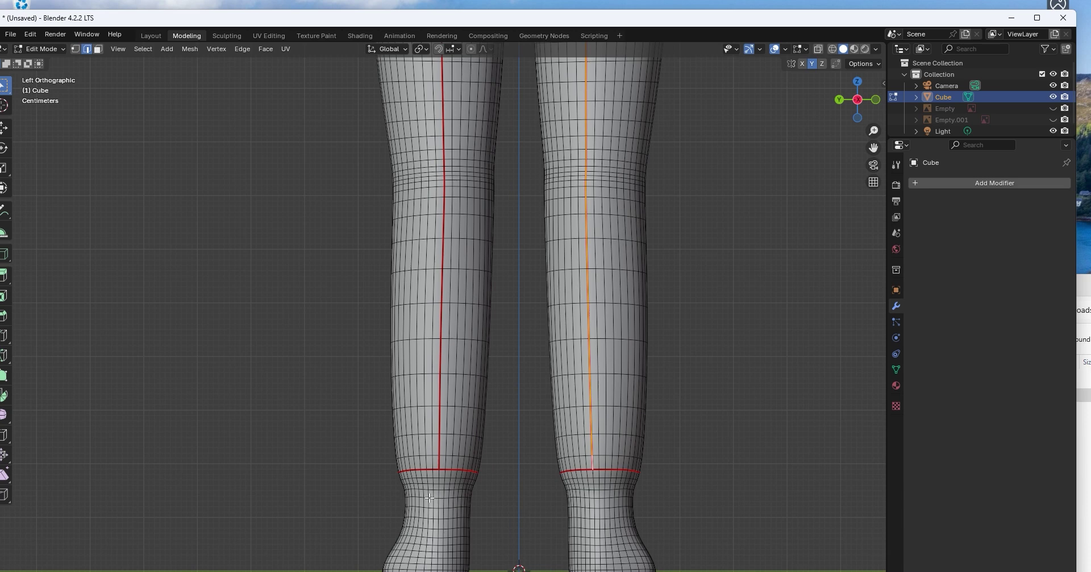
pyautogui.keyDown('shift'); pyautogui.moveTo(463, 494); pyautogui.dragTo(466, 290, button='middle'); pyautogui.keyUp('shift')
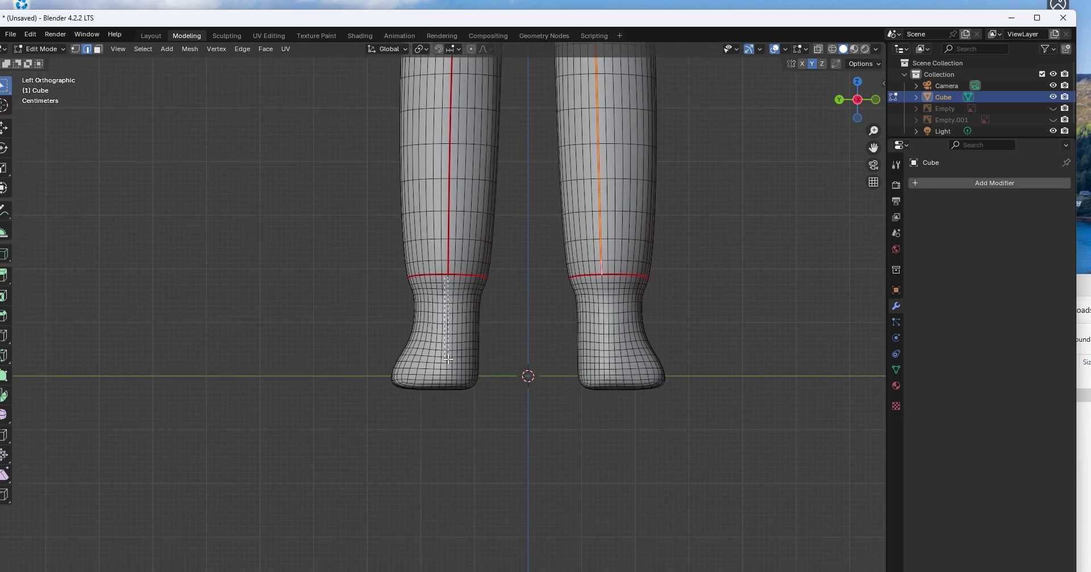
pyautogui.moveTo(448, 359); pyautogui.dragTo(448, 403)
pyautogui.moveTo(450, 468); pyautogui.dragTo(448, 261, button='middle')
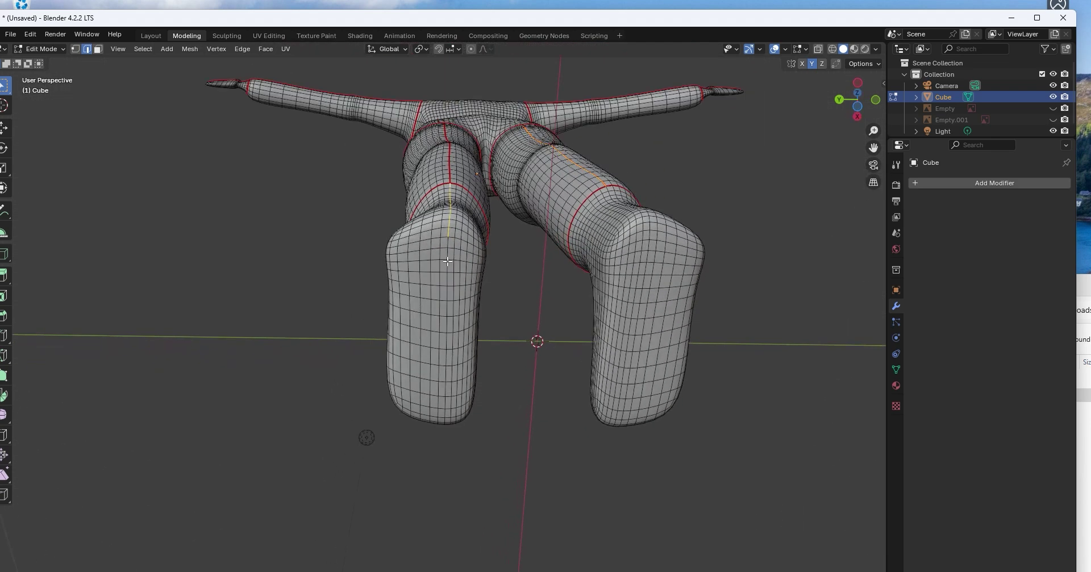
pyautogui.moveTo(444, 239); pyautogui.dragTo(445, 425)
pyautogui.keyDown('shift'); pyautogui.moveTo(444, 243); pyautogui.dragTo(448, 341); pyautogui.keyUp('shift')
pyautogui.keyDown('shift'); pyautogui.click(446, 360); pyautogui.keyUp('shift')
pyautogui.keyDown('shift'); pyautogui.click(447, 376); pyautogui.keyUp('shift')
pyautogui.moveTo(446, 392); pyautogui.dragTo(457, 335, button='middle')
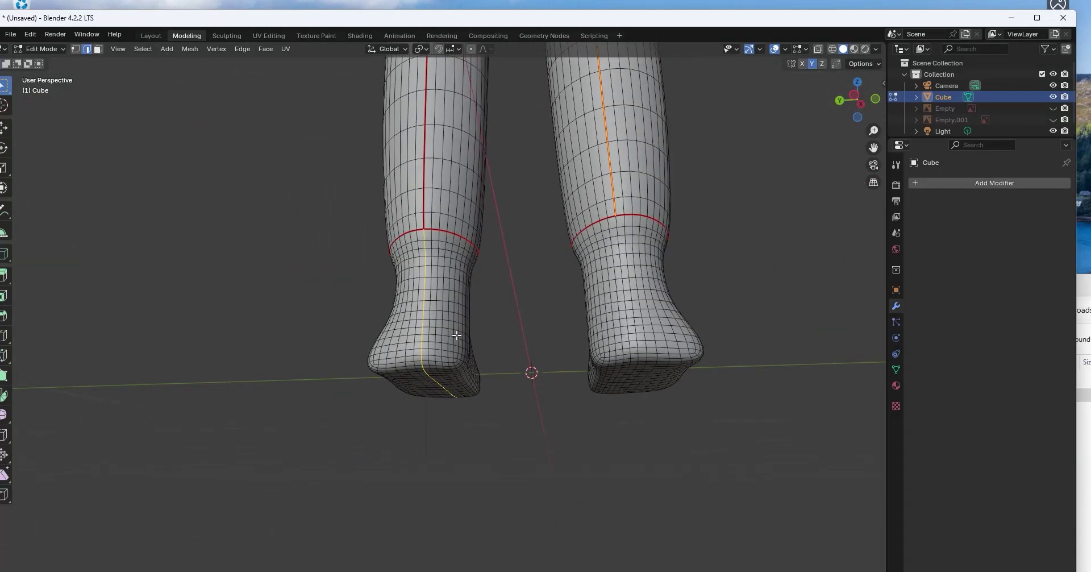
pyautogui.hotkey('ctrl', 'e')
pyautogui.click(517, 325)
# Step: Select the matching edges from the −Y ankle seam down the heel and along the sole to the toe, and mark them as a seam
pyautogui.click(864, 103)
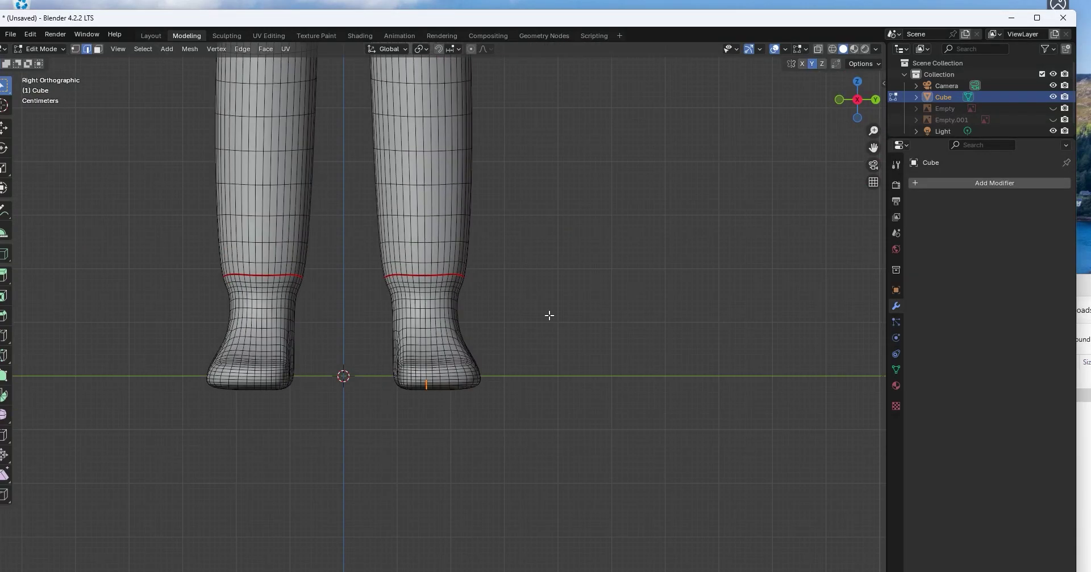
pyautogui.click(860, 96)
pyautogui.scroll(5, 636, 321)
pyautogui.keyDown('shift'); pyautogui.moveTo(640, 321); pyautogui.dragTo(287, 316, button='middle'); pyautogui.keyUp('shift')
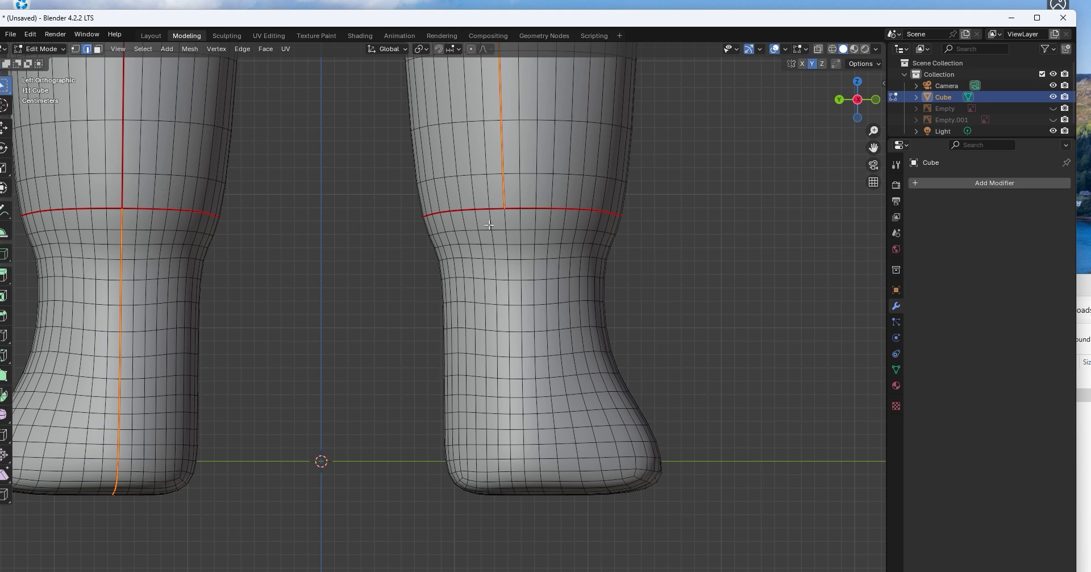
pyautogui.hotkey('ctrl', 'r')
pyautogui.keyDown('shift'); pyautogui.click(508, 223); pyautogui.keyUp('shift')
pyautogui.keyDown('ctrl'); pyautogui.click(507, 512); pyautogui.keyUp('ctrl')
pyautogui.moveTo(534, 515); pyautogui.dragTo(506, 400, button='middle')
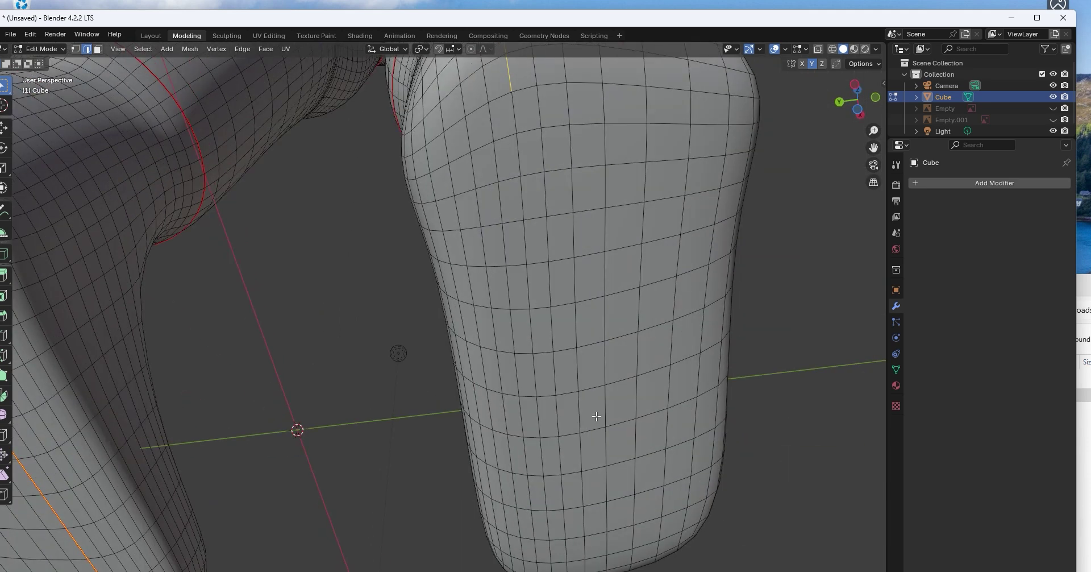
pyautogui.scroll(4, 543, 244)
pyautogui.scroll(-7, 531, 212)
pyautogui.moveTo(498, 346); pyautogui.dragTo(479, 284, button='middle')
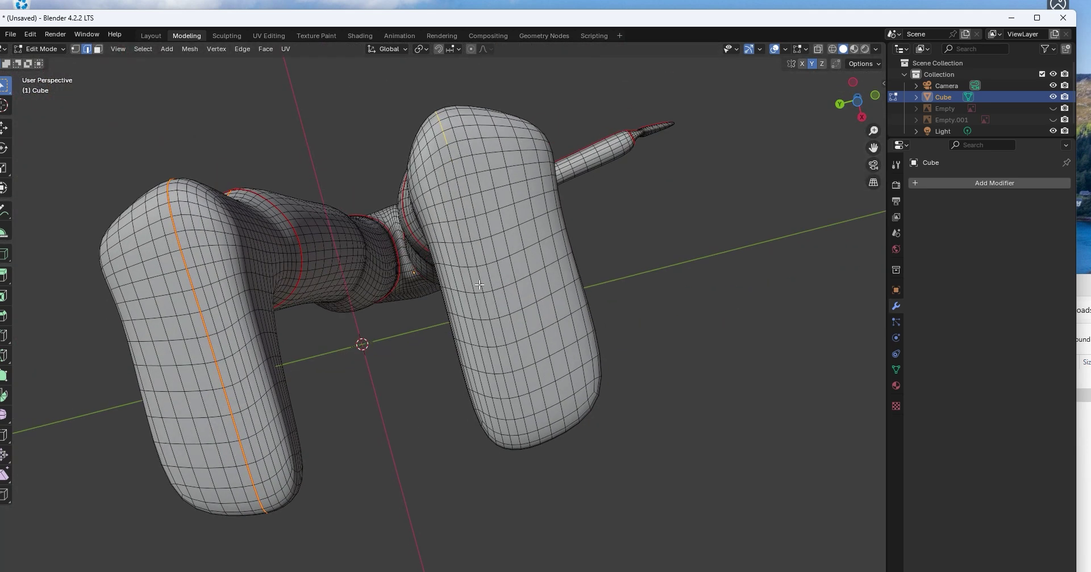
pyautogui.keyDown('ctrl'); pyautogui.click(460, 179); pyautogui.keyUp('ctrl')
pyautogui.keyDown('ctrl'); pyautogui.click(461, 181); pyautogui.keyUp('ctrl')
pyautogui.keyDown('shift'); pyautogui.click(476, 259); pyautogui.keyUp('shift')
pyautogui.keyDown('shift'); pyautogui.click(481, 277); pyautogui.keyUp('shift')
pyautogui.keyDown('shift'); pyautogui.click(490, 308); pyautogui.keyUp('shift')
pyautogui.keyDown('shift'); pyautogui.click(493, 336); pyautogui.keyUp('shift')
pyautogui.keyDown('shift'); pyautogui.click(505, 363); pyautogui.keyUp('shift')
pyautogui.keyDown('shift'); pyautogui.click(507, 382); pyautogui.keyUp('shift')
pyautogui.keyDown('shift'); pyautogui.moveTo(513, 413); pyautogui.dragTo(486, 238, button='middle'); pyautogui.keyUp('shift')
pyautogui.keyDown('shift'); pyautogui.click(504, 355); pyautogui.keyUp('shift')
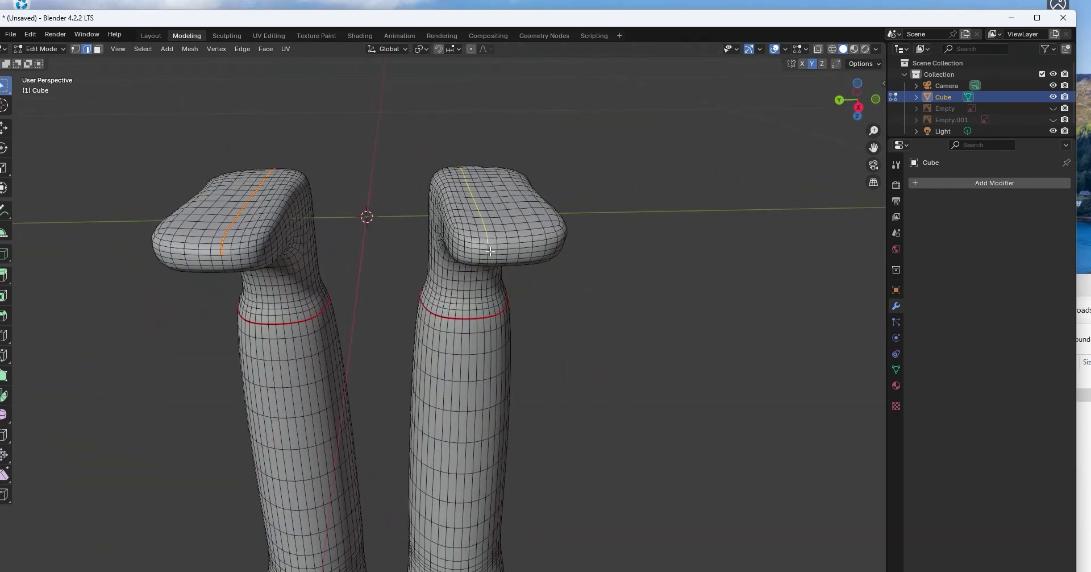
pyautogui.hotkey('ctrl', 'e')
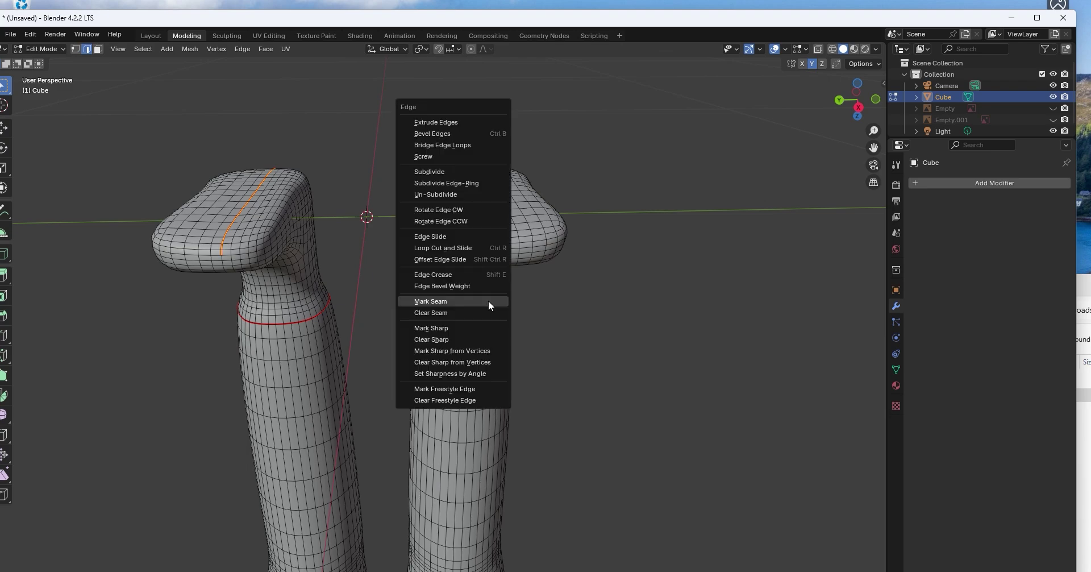
pyautogui.click(487, 300)
pyautogui.moveTo(488, 300); pyautogui.dragTo(533, 344, button='middle')
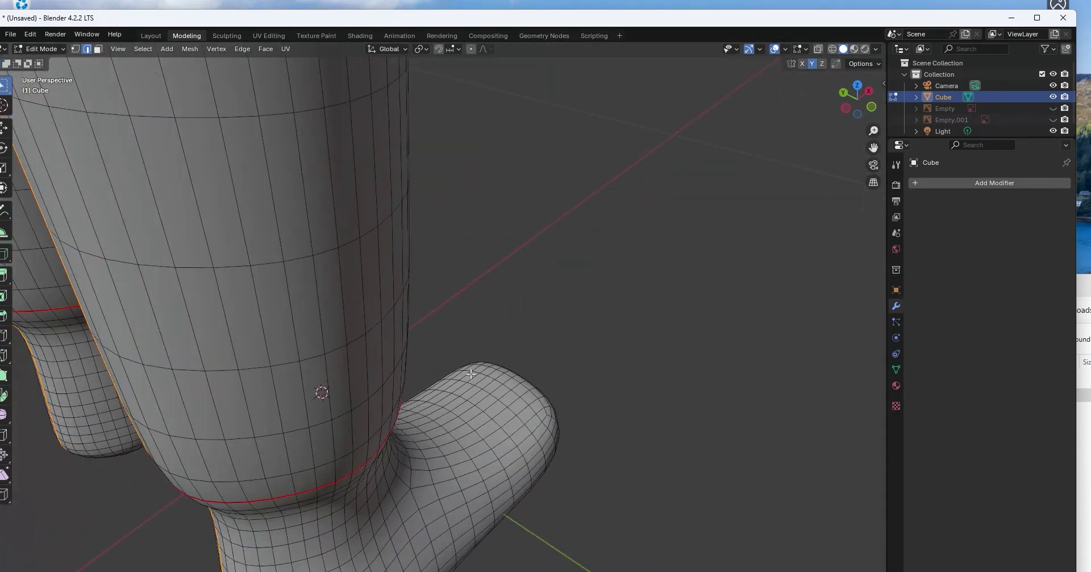
# Step: Examine the marked seams on the whole body, from the legs and back around to the torso's side
pyautogui.scroll(-10, 529, 335)
pyautogui.moveTo(434, 222); pyautogui.dragTo(409, 237, button='middle')
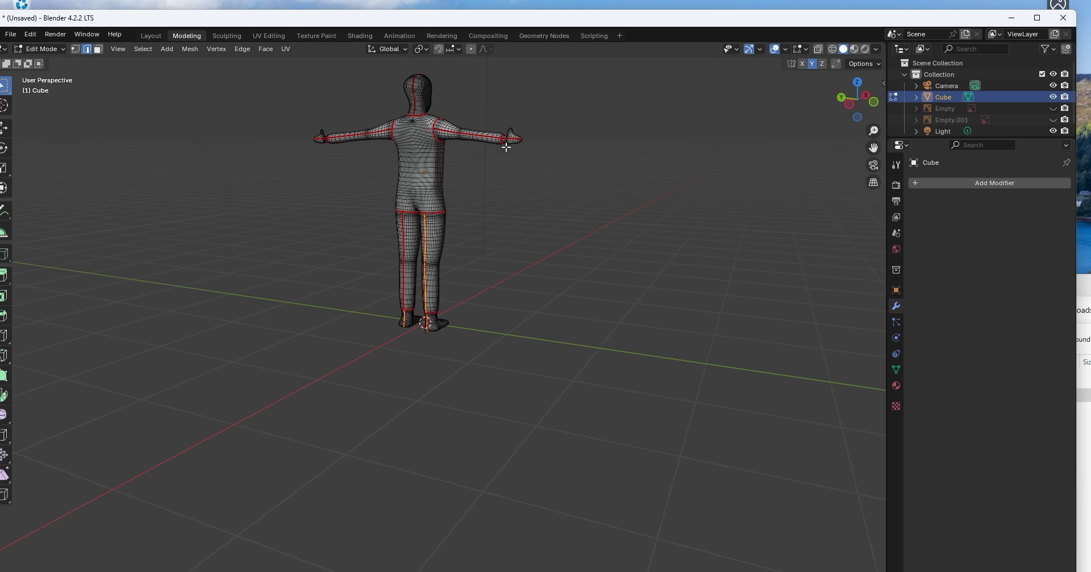
pyautogui.moveTo(499, 141); pyautogui.dragTo(710, 148, button='middle')
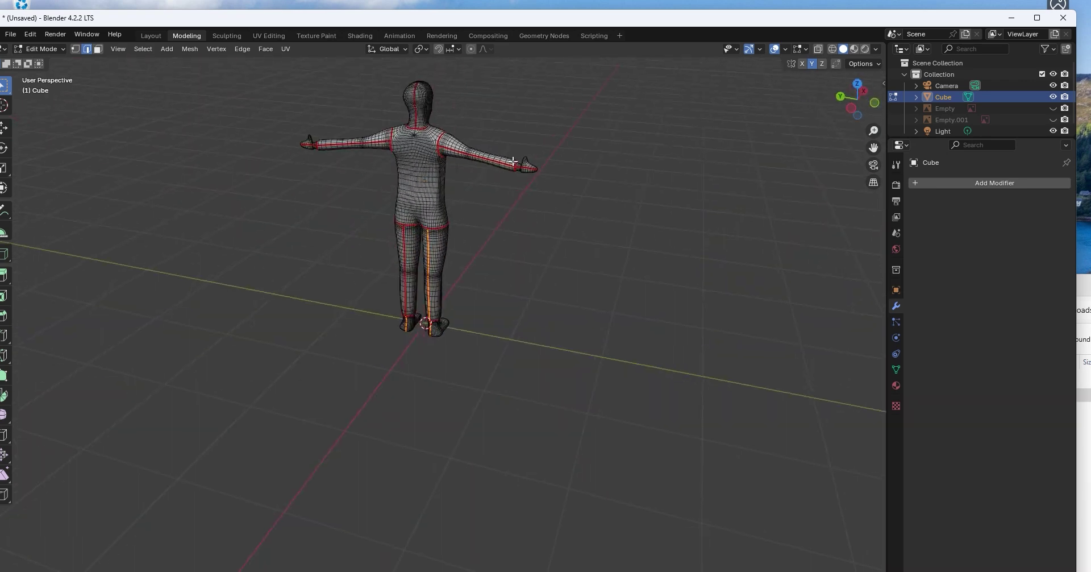
pyautogui.click(851, 107)
pyautogui.scroll(7, 463, 231)
pyautogui.keyDown('shift'); pyautogui.moveTo(475, 108); pyautogui.dragTo(514, 566, button='middle'); pyautogui.keyUp('shift')
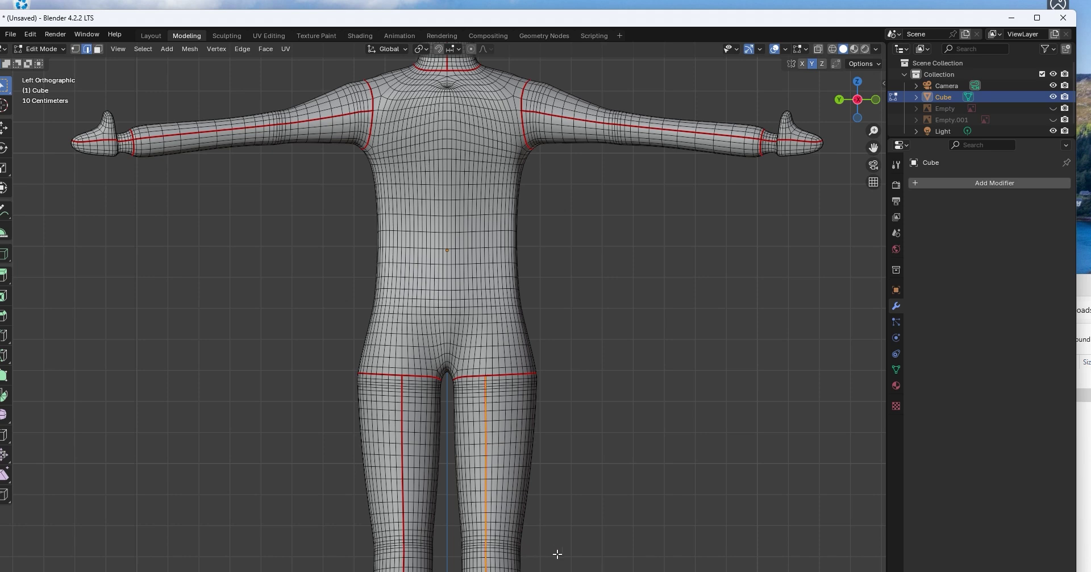
pyautogui.moveTo(558, 553); pyautogui.dragTo(585, 280, button='middle')
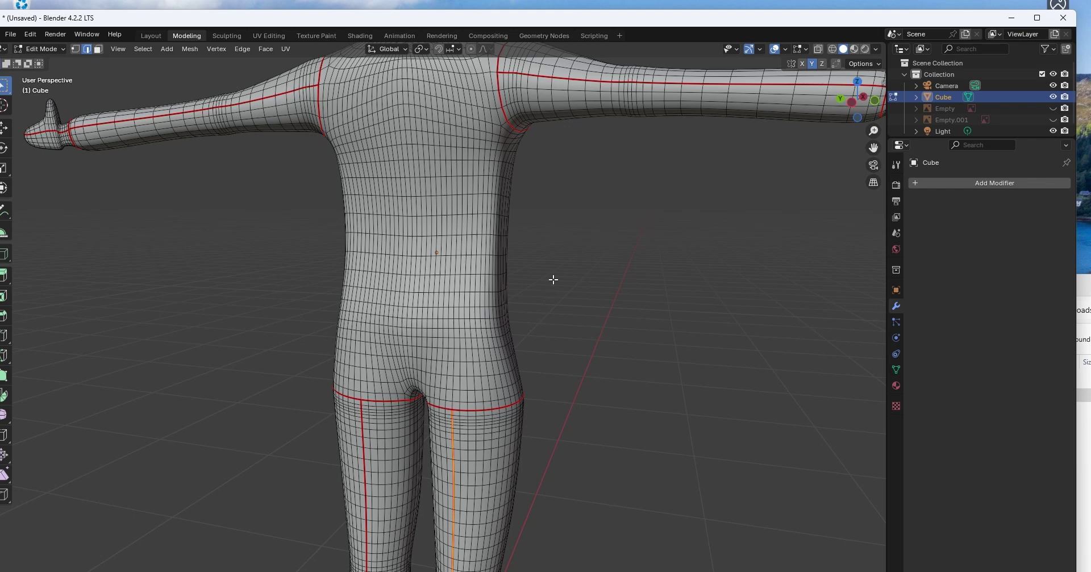
pyautogui.moveTo(726, 178); pyautogui.dragTo(362, 199, button='middle')
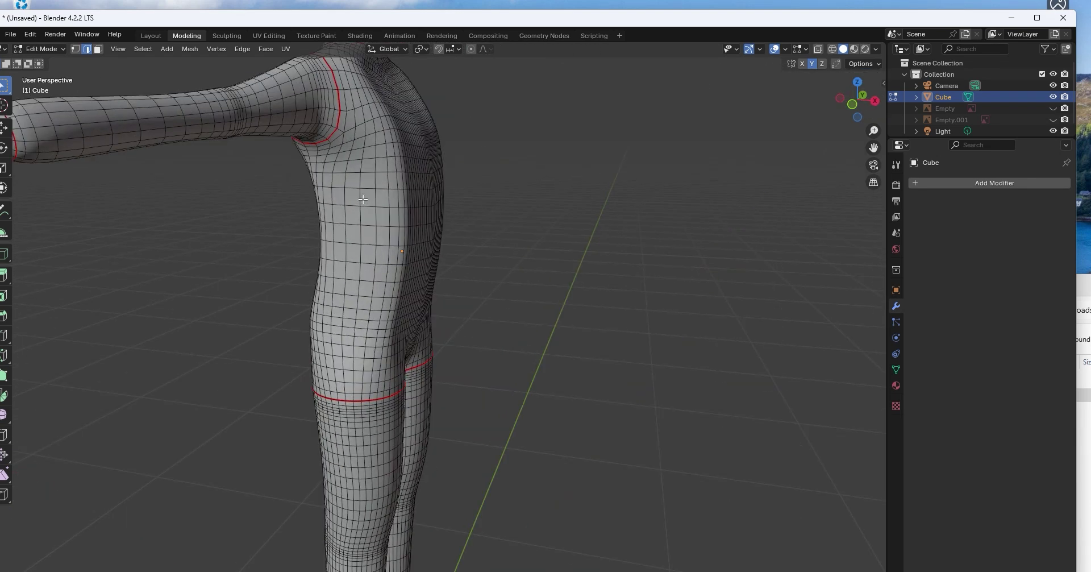
pyautogui.click(852, 104)
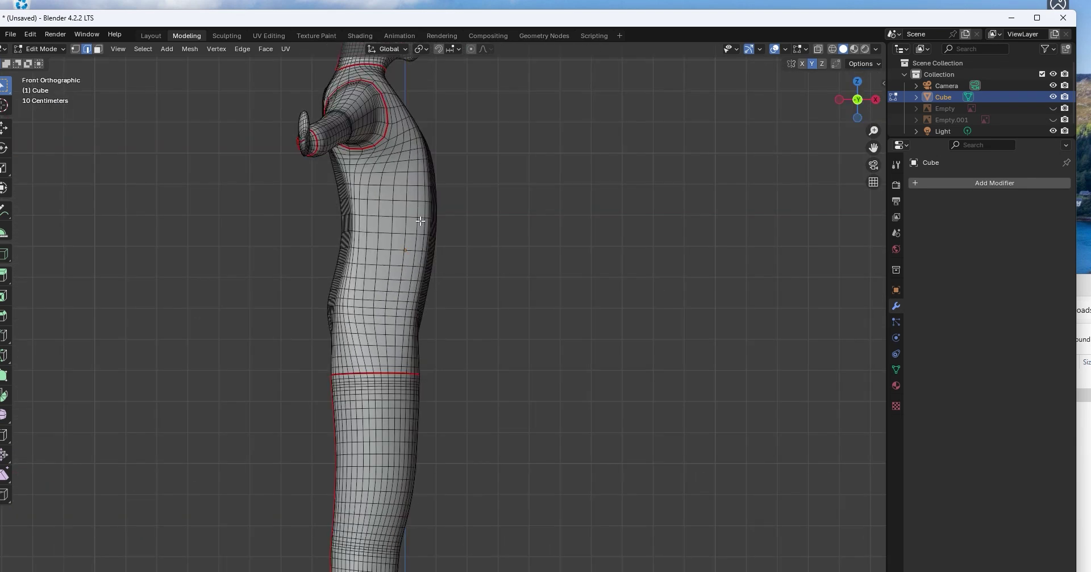
pyautogui.scroll(4, 397, 179)
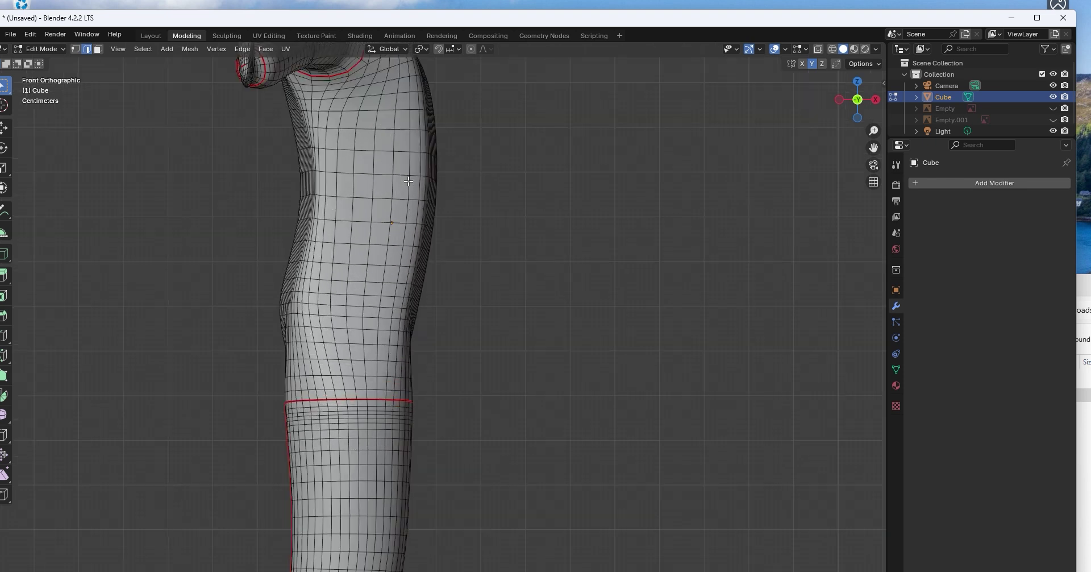
pyautogui.keyDown('shift'); pyautogui.moveTo(366, 204); pyautogui.dragTo(499, 228, button='middle'); pyautogui.keyUp('shift')
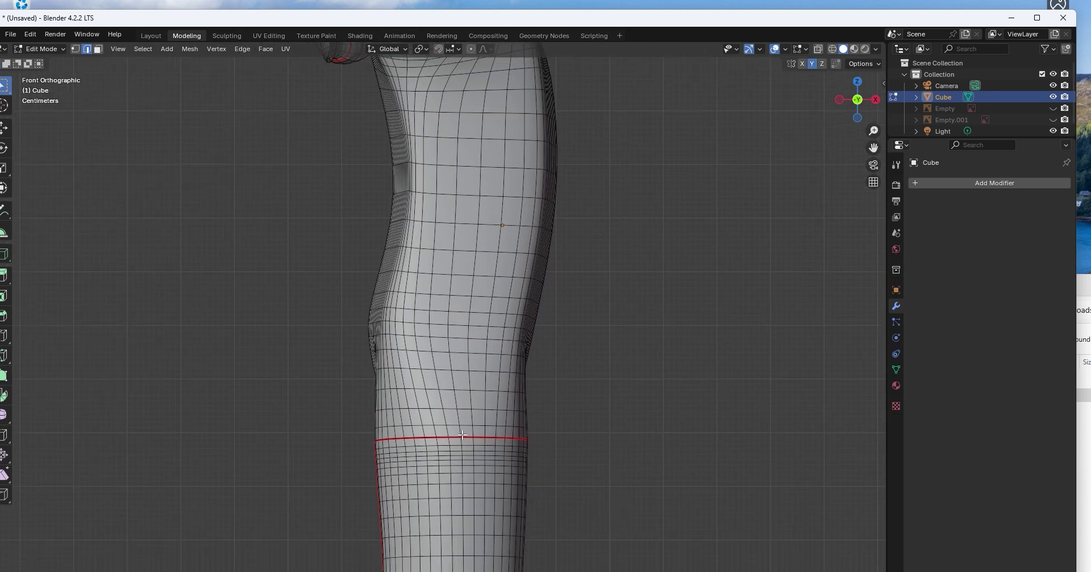
pyautogui.moveTo(462, 434); pyautogui.dragTo(442, 205)
pyautogui.keyDown('shift'); pyautogui.click(451, 362); pyautogui.keyUp('shift')
pyautogui.keyDown('shift'); pyautogui.click(450, 285); pyautogui.keyUp('shift')
pyautogui.keyDown('shift'); pyautogui.moveTo(463, 241); pyautogui.dragTo(454, 305, button='middle'); pyautogui.keyUp('shift')
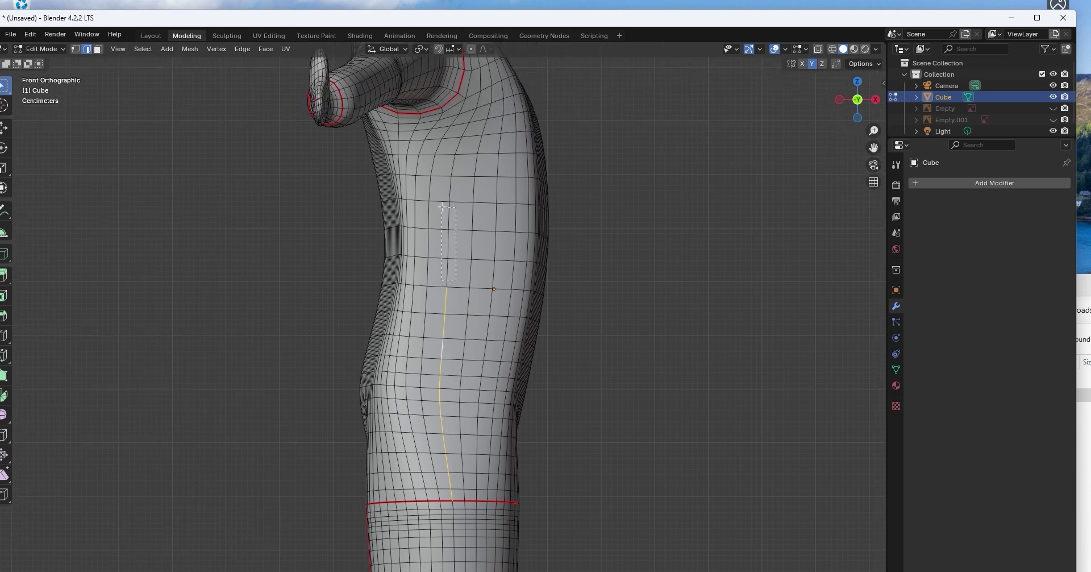
pyautogui.keyDown('shift'); pyautogui.moveTo(442, 207); pyautogui.dragTo(443, 199); pyautogui.keyUp('shift')
pyautogui.keyDown('shift'); pyautogui.moveTo(461, 291); pyautogui.dragTo(463, 300, button='middle'); pyautogui.keyUp('shift')
pyautogui.keyDown('shift'); pyautogui.click(450, 285); pyautogui.keyUp('shift')
pyautogui.keyDown('shift'); pyautogui.moveTo(468, 188); pyautogui.dragTo(460, 245, button='middle'); pyautogui.keyUp('shift')
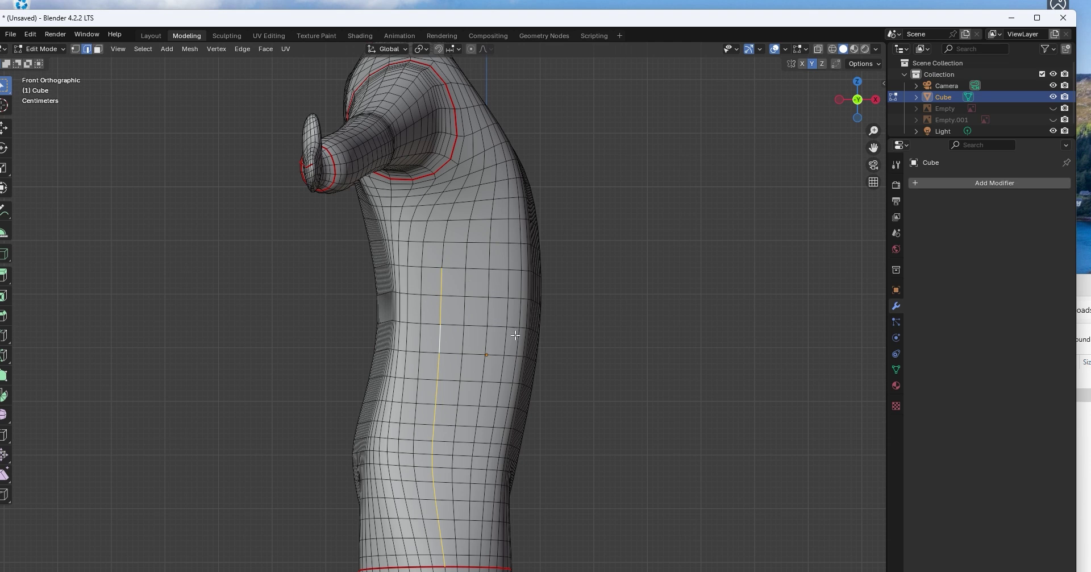
pyautogui.click(414, 459)
# Step: Select the lengthwise edges up the −Y side of the torso from the thigh seam to the armpit seam, and mark them as a seam
pyautogui.keyDown('shift'); pyautogui.moveTo(459, 460); pyautogui.dragTo(486, 360, button='middle'); pyautogui.keyUp('shift')
pyautogui.moveTo(430, 449); pyautogui.dragTo(457, 421, button='middle')
pyautogui.moveTo(490, 499); pyautogui.dragTo(497, 466)
pyautogui.keyDown('shift'); pyautogui.click(506, 520); pyautogui.keyUp('shift')
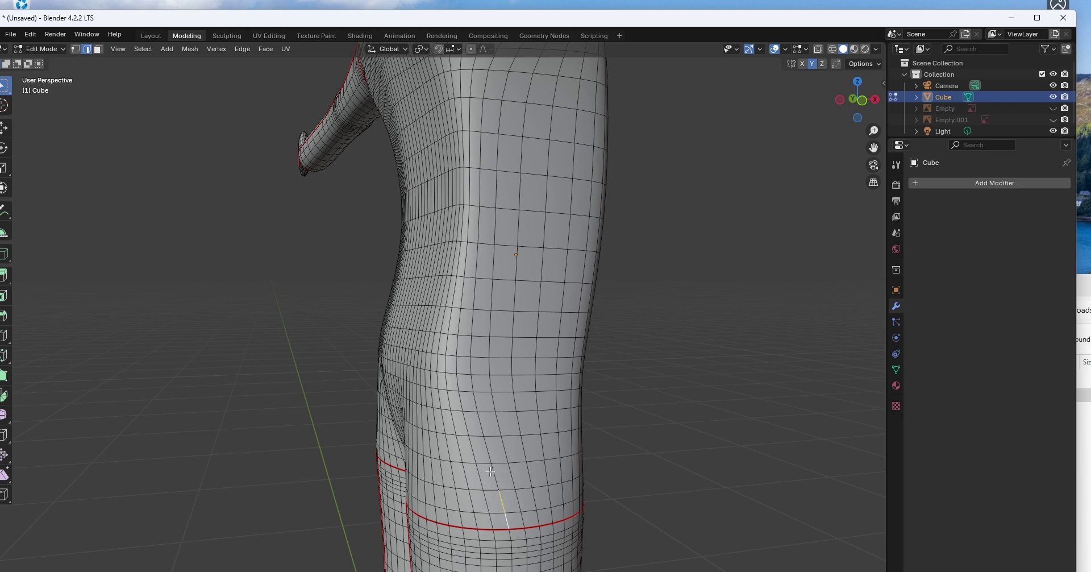
pyautogui.keyDown('shift'); pyautogui.click(494, 476); pyautogui.keyUp('shift')
pyautogui.keyDown('shift'); pyautogui.click(487, 449); pyautogui.keyUp('shift')
pyautogui.keyDown('shift'); pyautogui.click(480, 423); pyautogui.keyUp('shift')
pyautogui.keyDown('shift'); pyautogui.click(475, 398); pyautogui.keyUp('shift')
pyautogui.keyDown('shift'); pyautogui.click(470, 348); pyautogui.keyUp('shift')
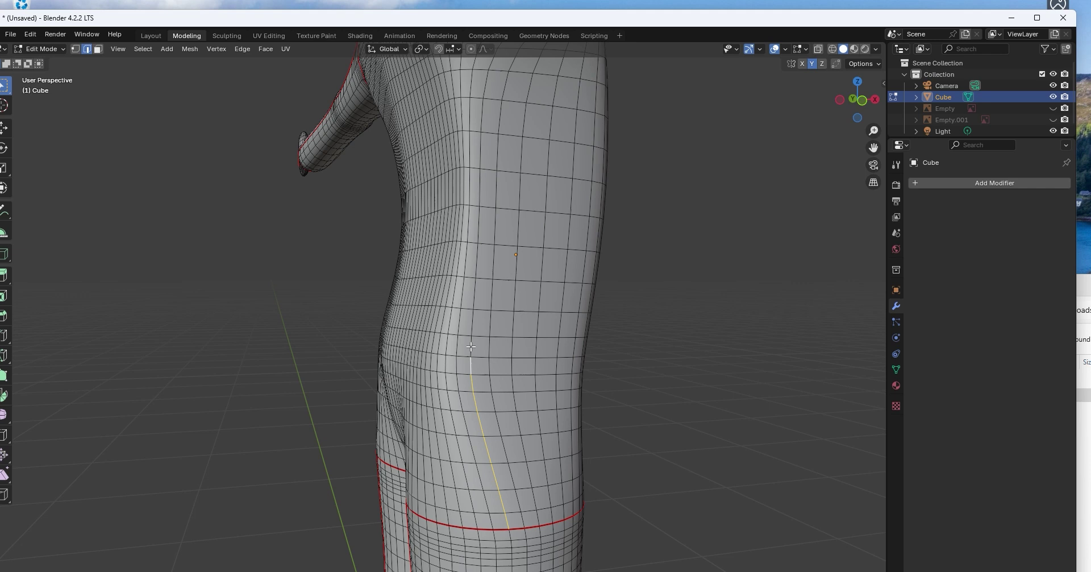
pyautogui.keyDown('shift'); pyautogui.click(478, 316); pyautogui.keyUp('shift')
pyautogui.keyDown('shift'); pyautogui.click(476, 292); pyautogui.keyUp('shift')
pyautogui.moveTo(476, 292); pyautogui.dragTo(472, 381, button='middle')
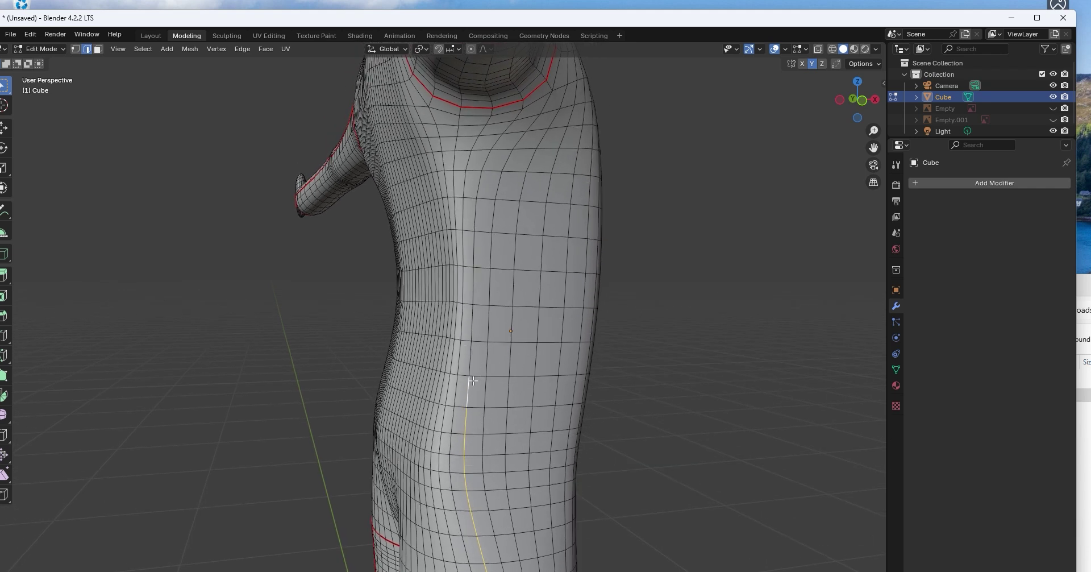
pyautogui.keyDown('shift'); pyautogui.click(471, 355); pyautogui.keyUp('shift')
pyautogui.keyDown('shift'); pyautogui.click(472, 323); pyautogui.keyUp('shift')
pyautogui.keyDown('shift'); pyautogui.click(472, 276); pyautogui.keyUp('shift')
pyautogui.keyDown('shift'); pyautogui.click(474, 244); pyautogui.keyUp('shift')
pyautogui.keyDown('shift'); pyautogui.click(476, 216); pyautogui.keyUp('shift')
pyautogui.keyDown('shift'); pyautogui.click(480, 185); pyautogui.keyUp('shift')
pyautogui.keyDown('shift'); pyautogui.click(487, 156); pyautogui.keyUp('shift')
pyautogui.keyDown('shift'); pyautogui.click(498, 140); pyautogui.keyUp('shift')
pyautogui.keyDown('shift'); pyautogui.click(511, 123); pyautogui.keyUp('shift')
pyautogui.keyDown('shift'); pyautogui.click(521, 109); pyautogui.keyUp('shift')
pyautogui.hotkey('ctrl', 'e')
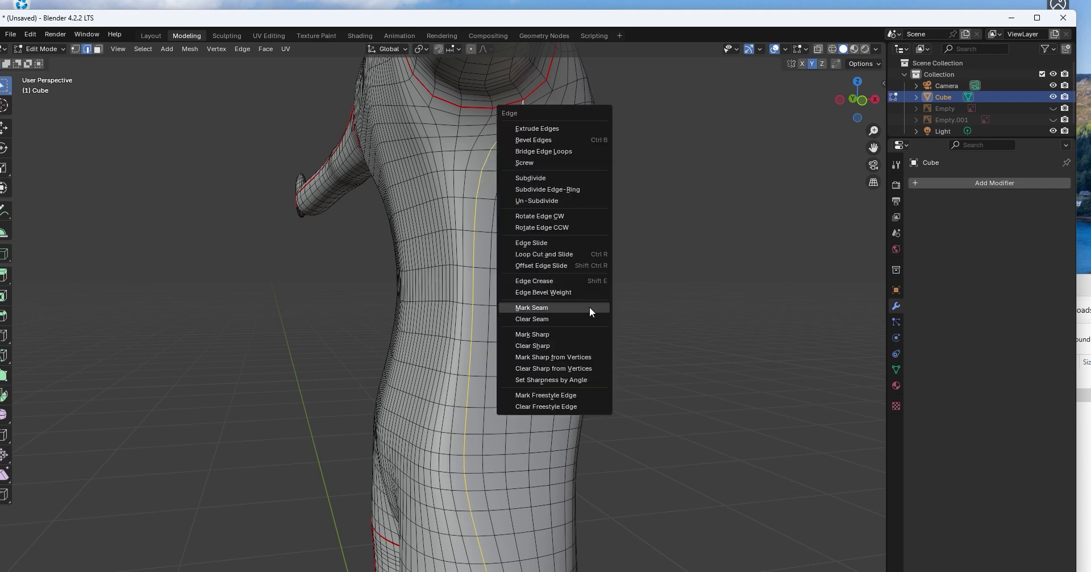
pyautogui.click(588, 307)
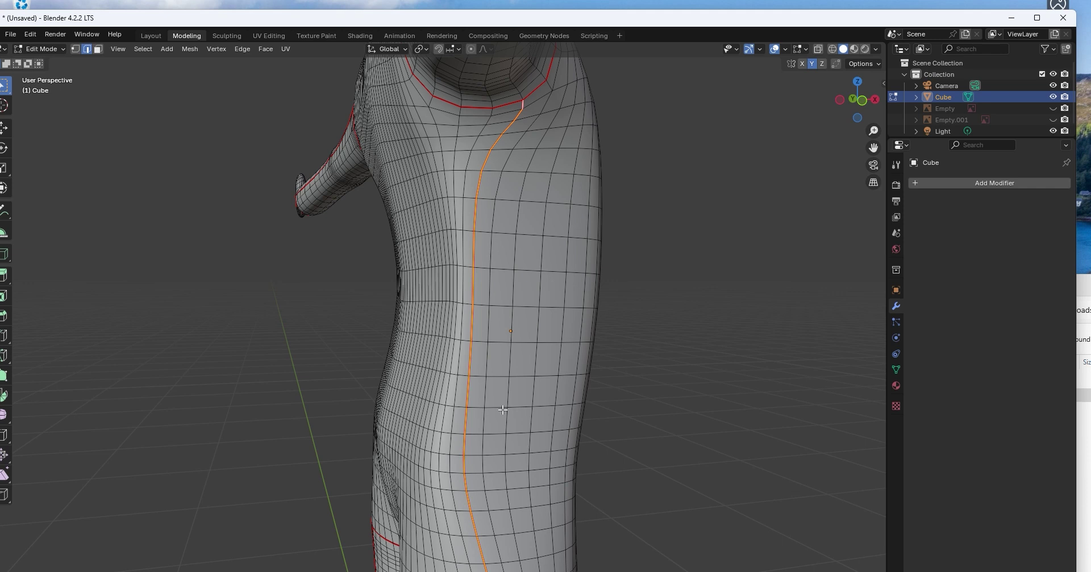
# Step: Select the matching lengthwise edges up the +Y side of the torso from the thigh seam to the armpit seam, and mark them as a seam
pyautogui.click(855, 99)
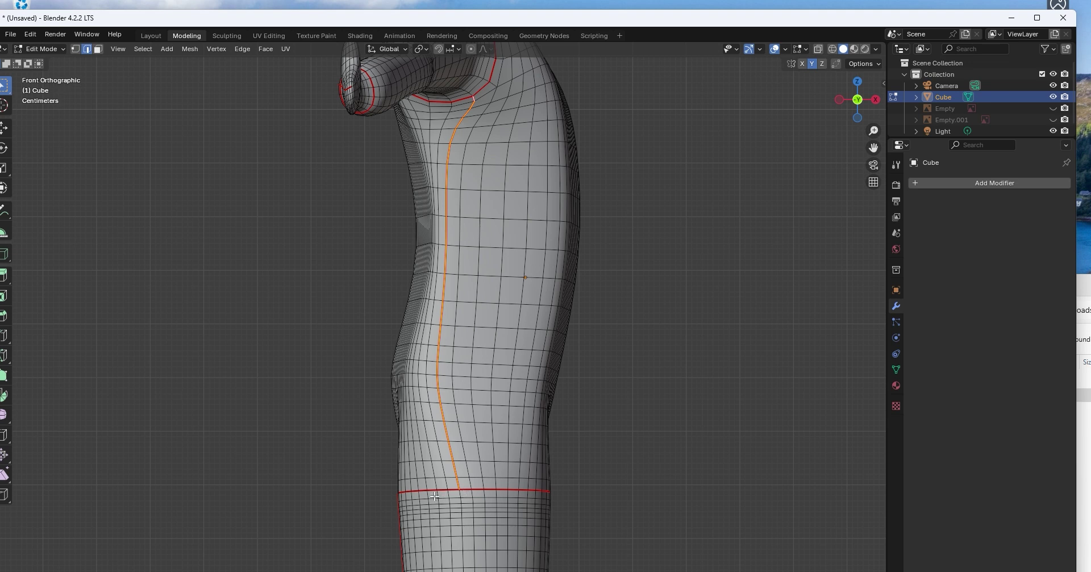
pyautogui.click(857, 99)
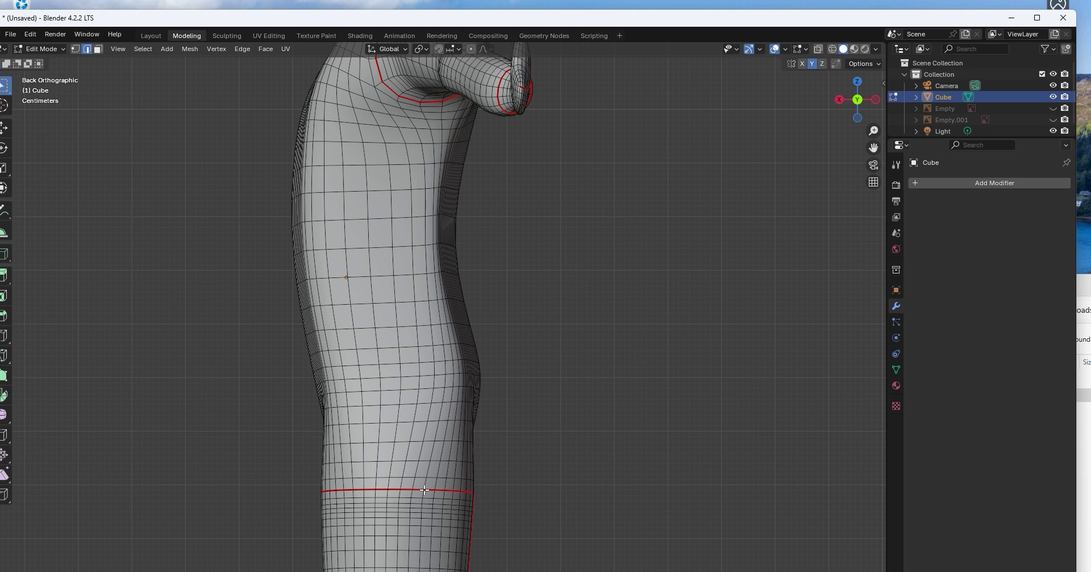
pyautogui.click(856, 100)
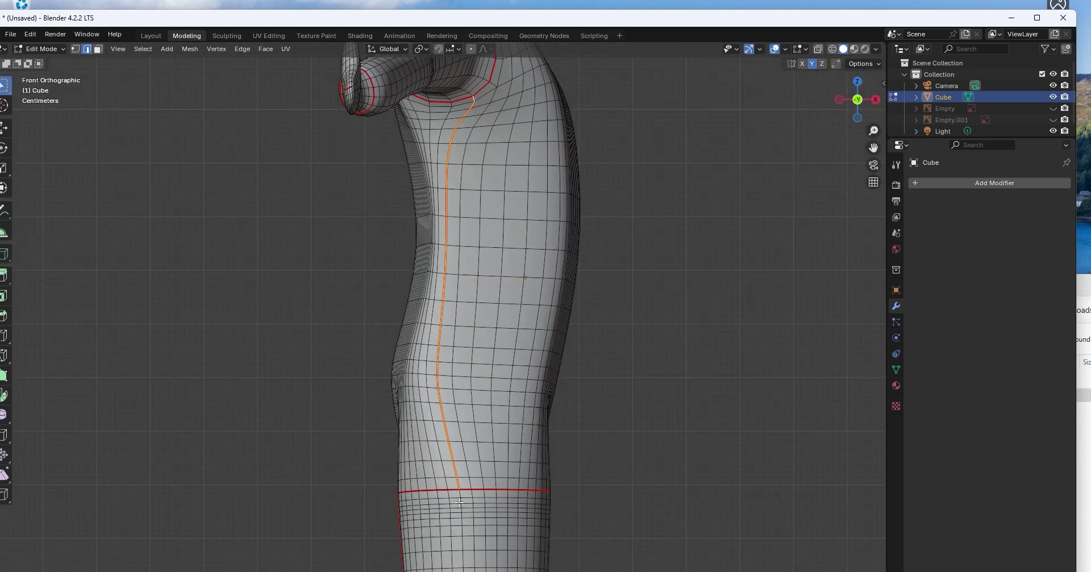
pyautogui.click(851, 100)
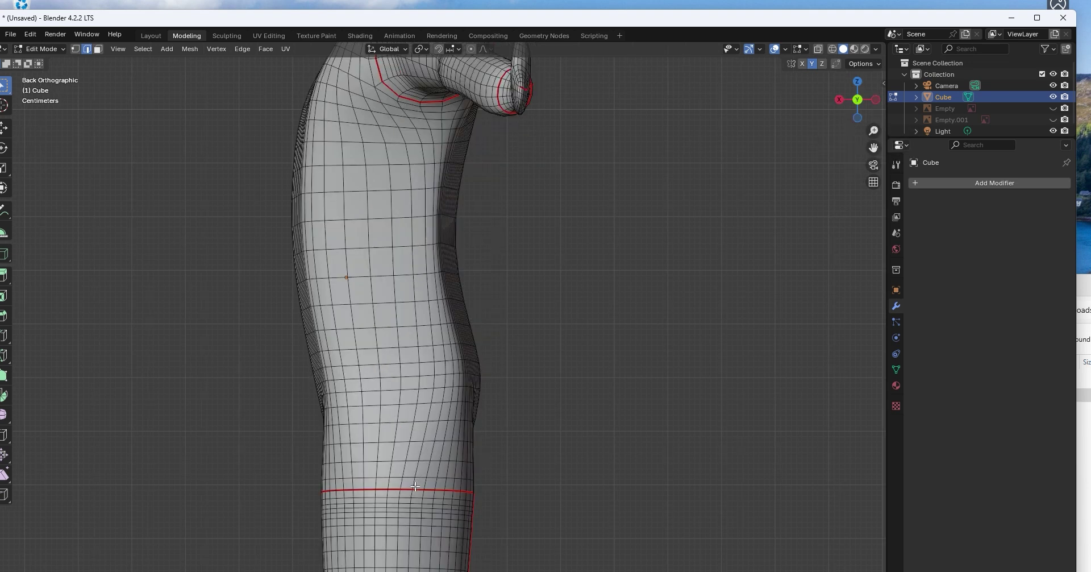
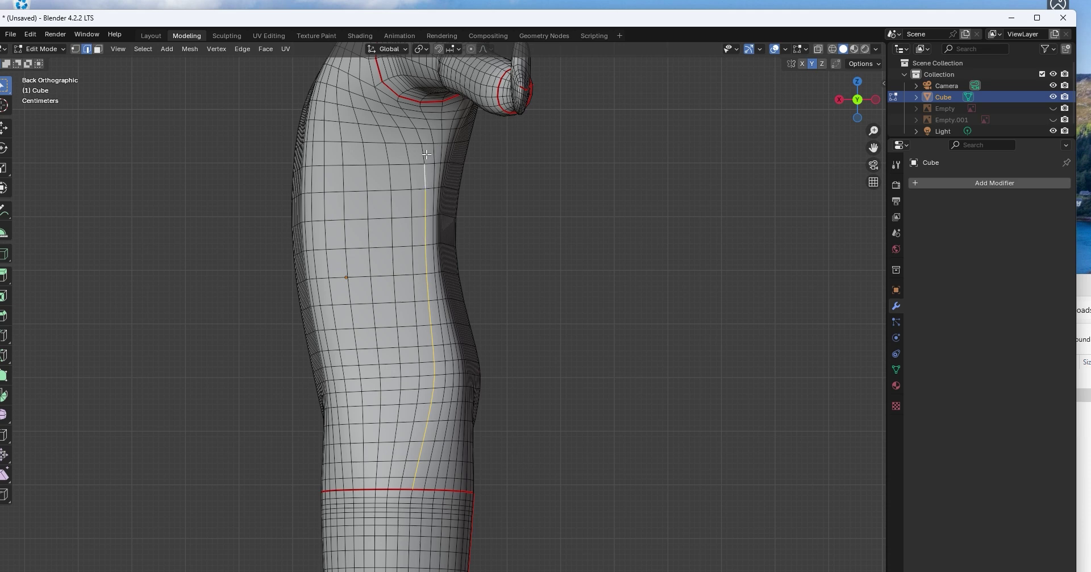
pyautogui.moveTo(425, 154); pyautogui.dragTo(504, 302, button='middle')
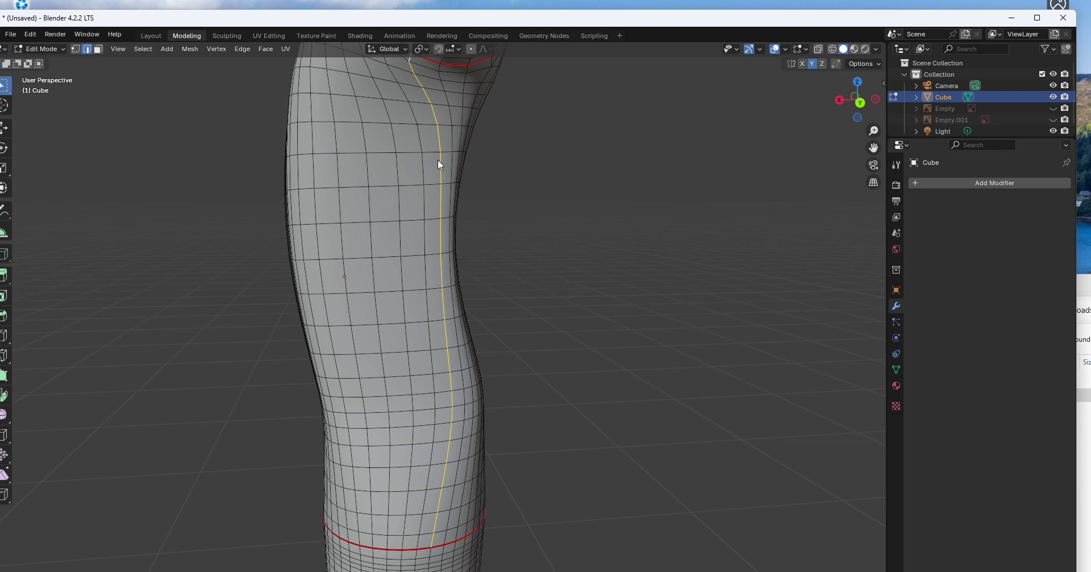
pyautogui.hotkey('ctrl', 'e')
pyautogui.click(429, 239)
# Step: Select the entire body mesh and unwrap it along the marked seams
pyautogui.scroll(5, 461, 248)
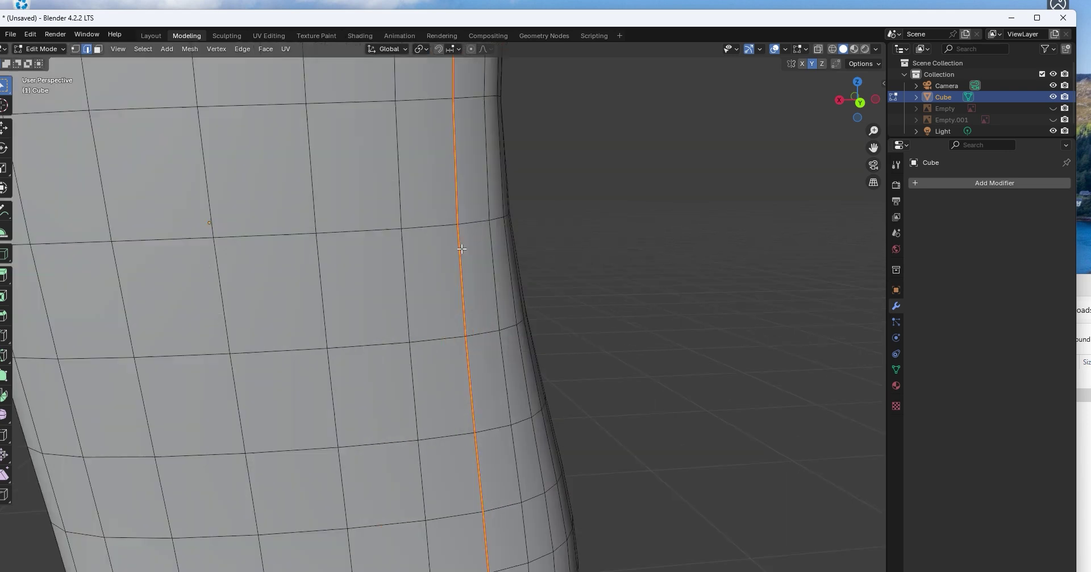
pyautogui.scroll(-10, 461, 248)
pyautogui.scroll(6, 366, 237)
pyautogui.moveTo(395, 260); pyautogui.dragTo(600, 248, button='middle')
pyautogui.press('a')
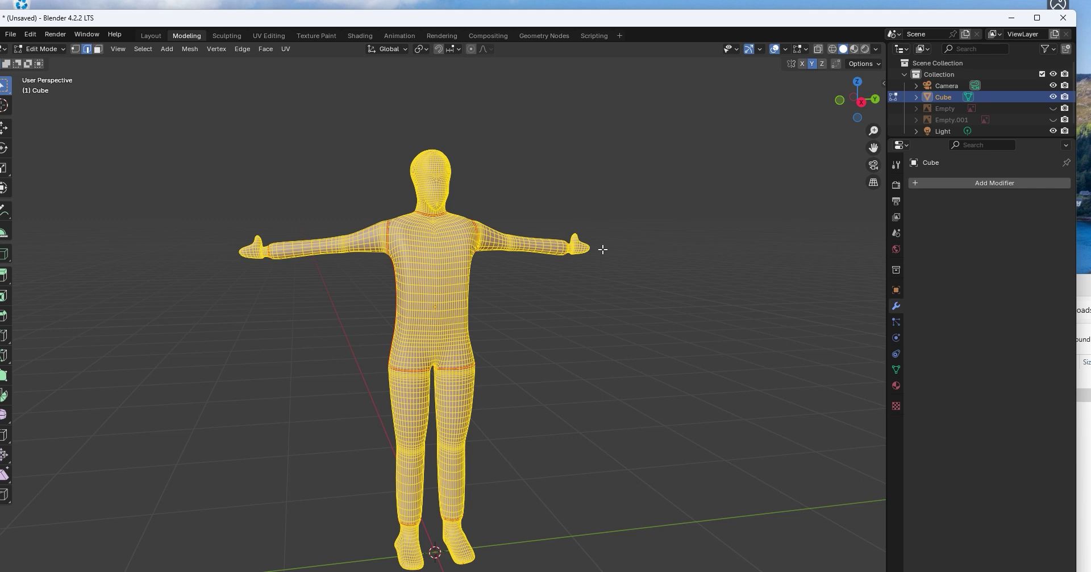
pyautogui.press('u')
pyautogui.click(603, 250)
# Step: Open the UV Editing workspace and examine the body's unwrapped UV islands
pyautogui.moveTo(348, 21); pyautogui.dragTo(354, 1)
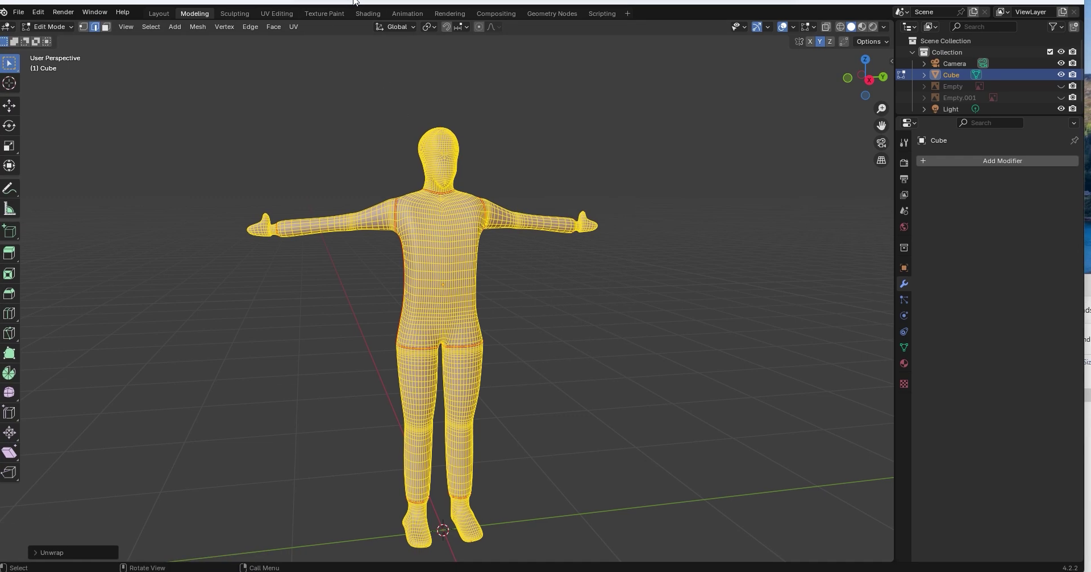
pyautogui.click(276, 13)
pyautogui.scroll(-8, 389, 352)
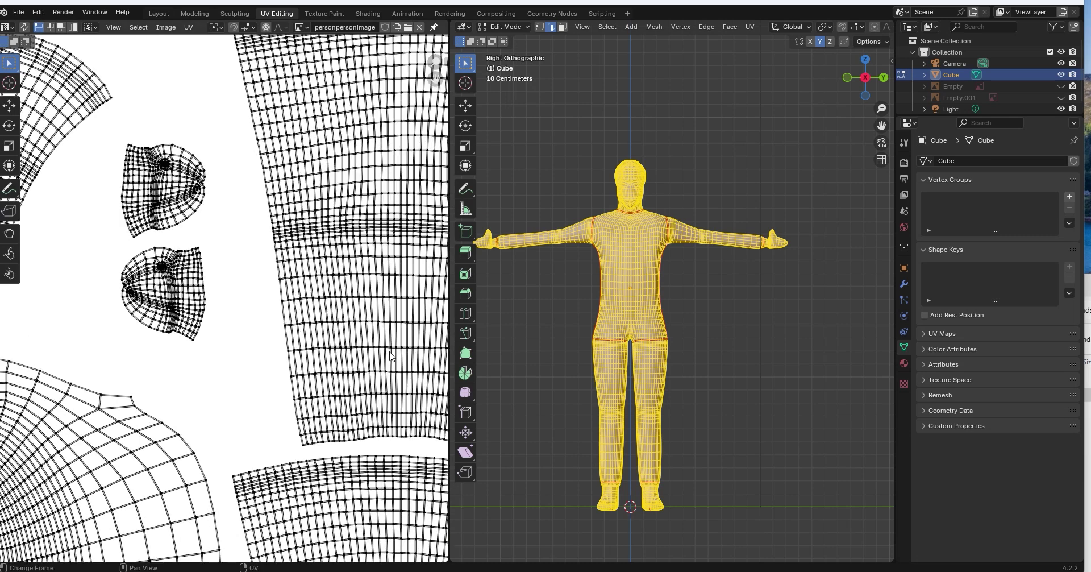
pyautogui.scroll(6, 390, 352)
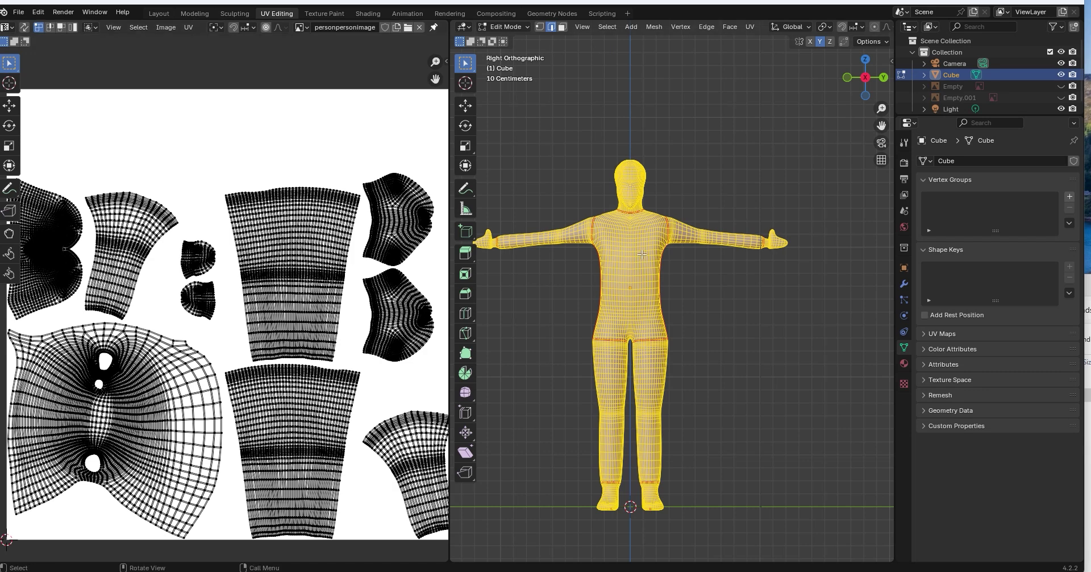
# Step: Examine the seams on the humanoid mesh from several sides and compare them with its islands in the UV layout
pyautogui.moveTo(645, 293); pyautogui.dragTo(796, 268, button='middle')
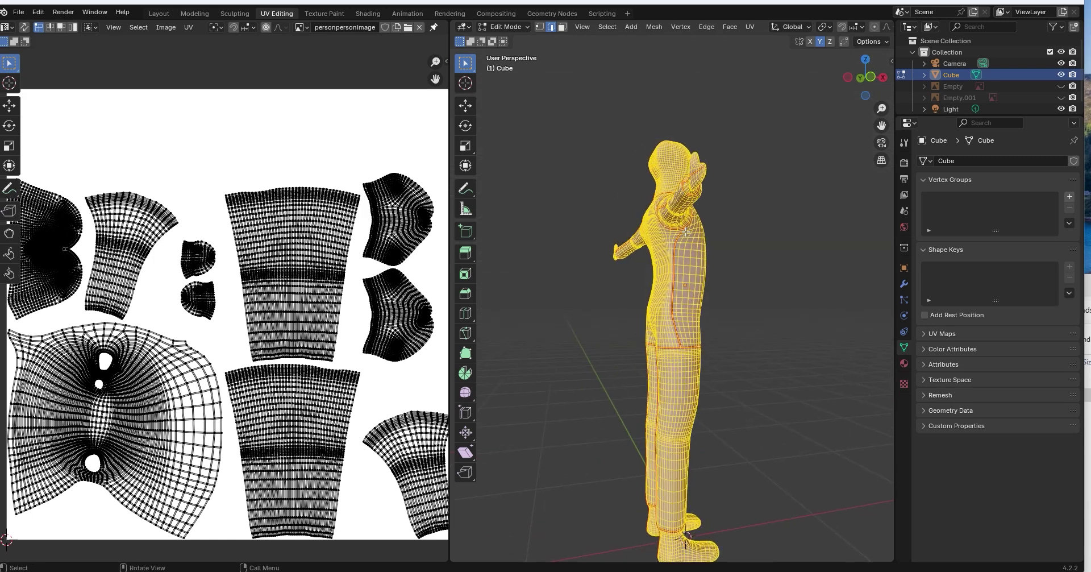
pyautogui.moveTo(686, 232); pyautogui.dragTo(767, 252, button='middle')
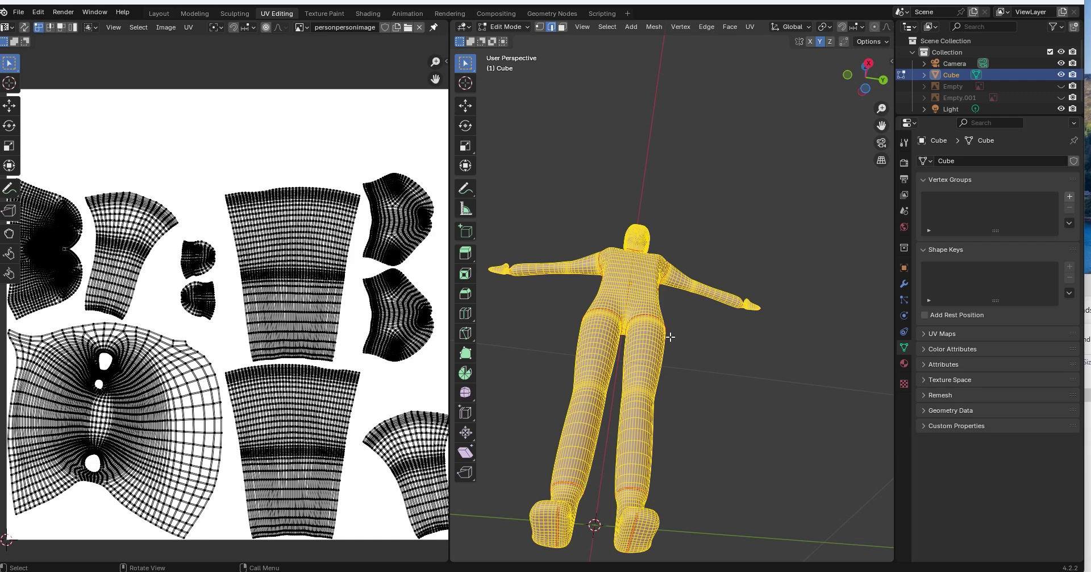
pyautogui.scroll(6, 227, 313)
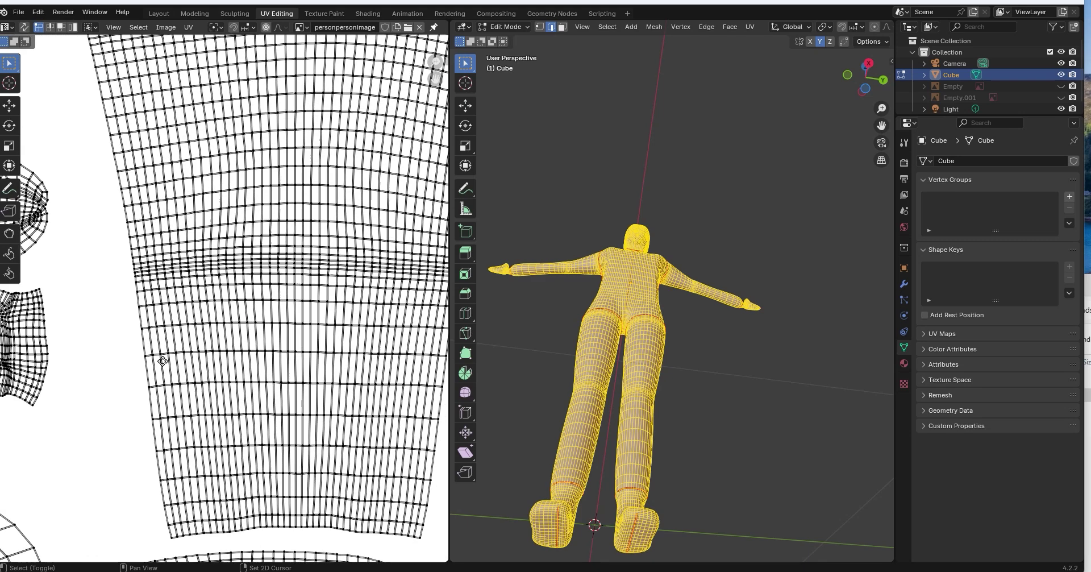
pyautogui.keyDown('shift'); pyautogui.moveTo(102, 551); pyautogui.dragTo(108, 493, button='middle'); pyautogui.keyUp('shift')
pyautogui.keyDown('shift'); pyautogui.moveTo(339, 364); pyautogui.dragTo(239, 348, button='middle'); pyautogui.keyUp('shift')
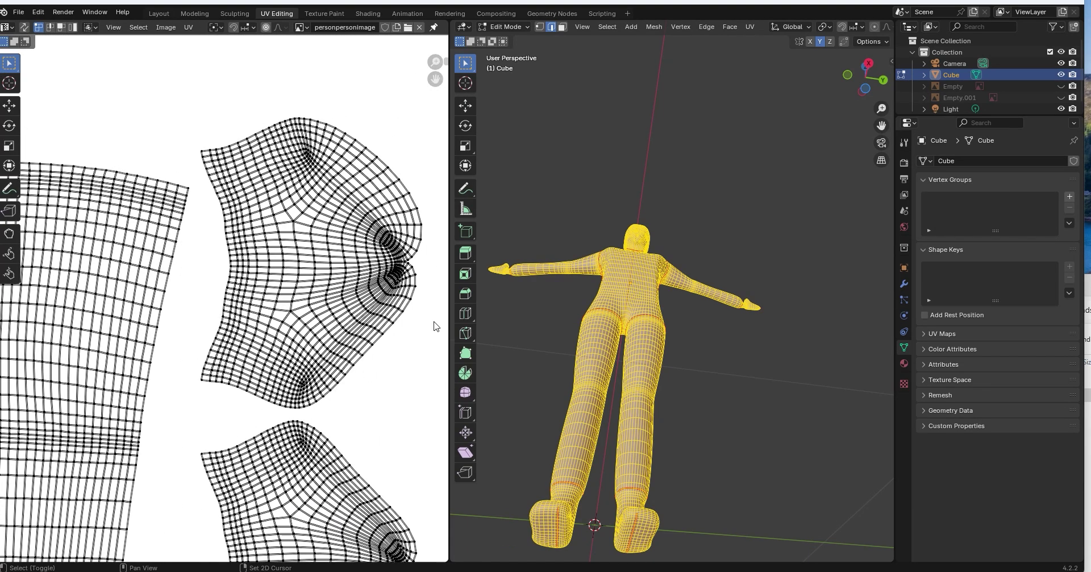
pyautogui.scroll(4, 731, 330)
pyautogui.scroll(-3, 731, 330)
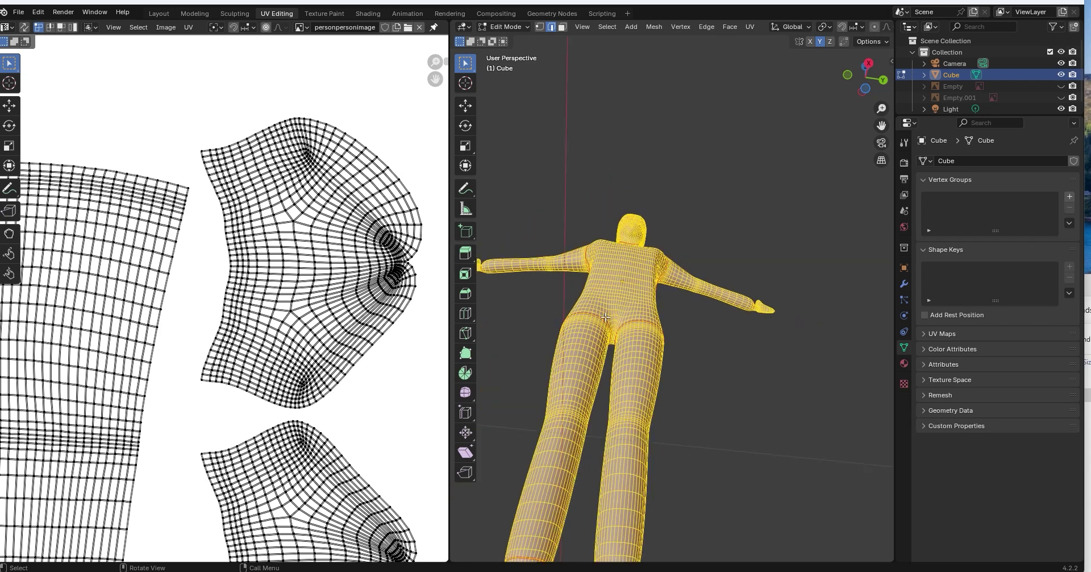
pyautogui.scroll(-6, 312, 317)
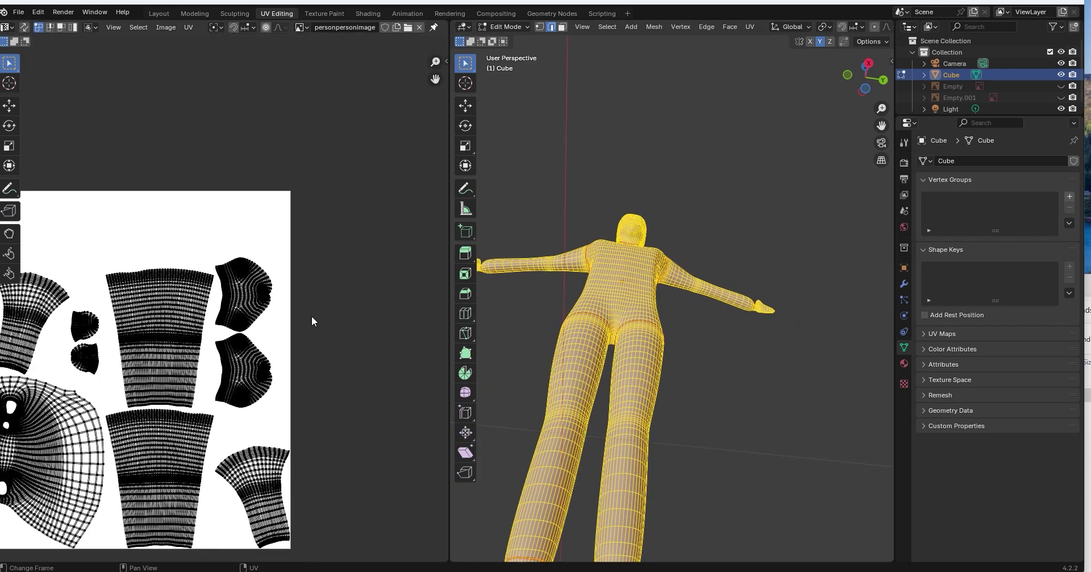
pyautogui.scroll(1, 311, 315)
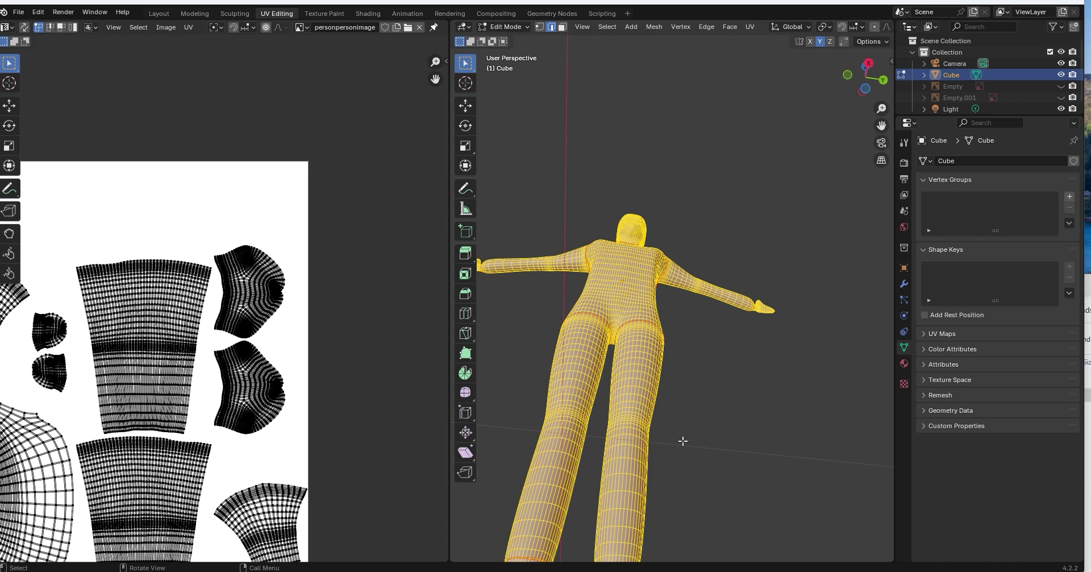
pyautogui.moveTo(622, 459); pyautogui.dragTo(627, 511, button='middle')
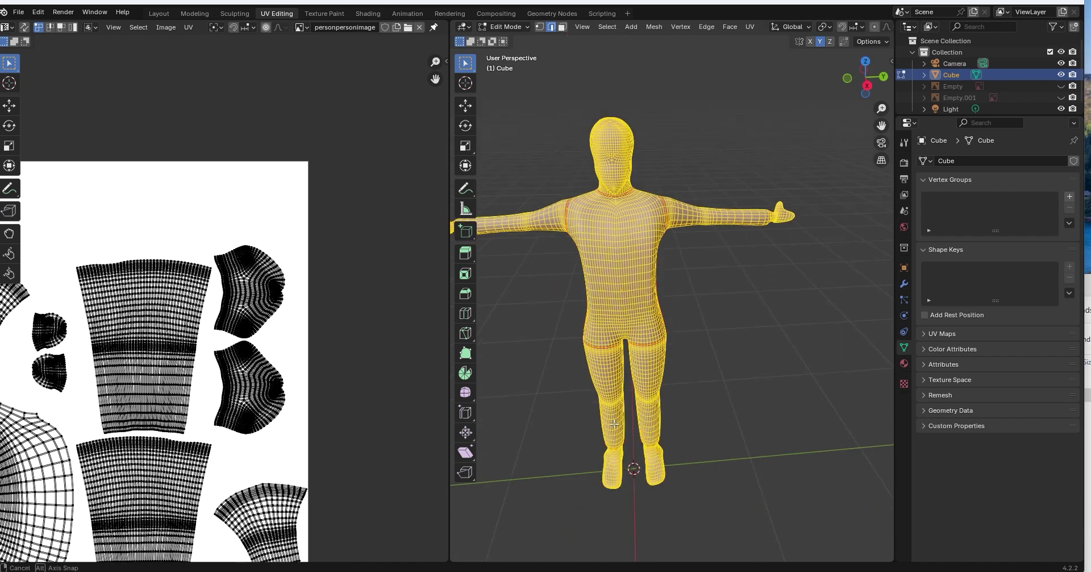
pyautogui.click(866, 86)
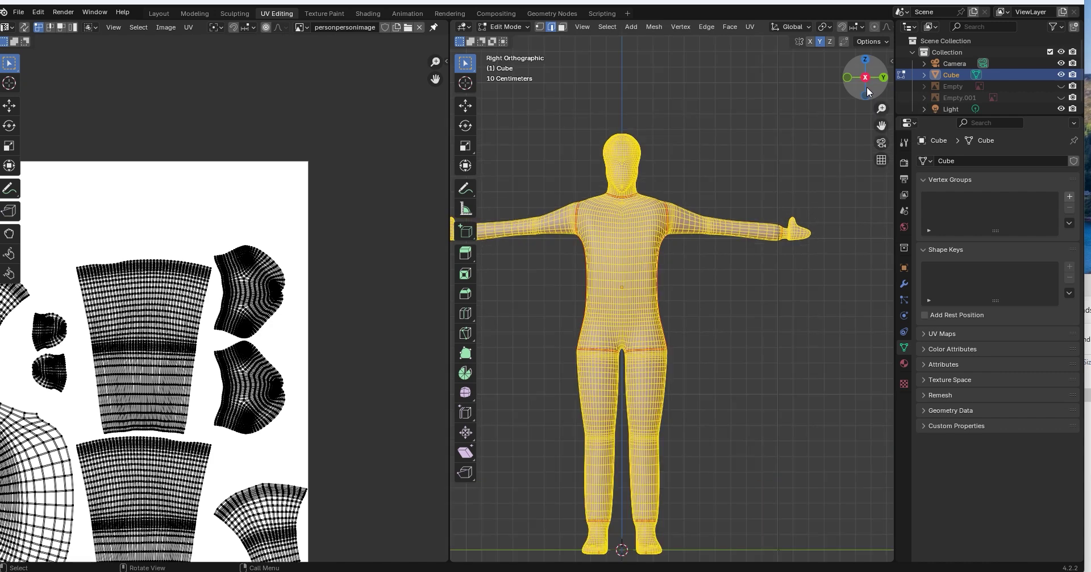
pyautogui.moveTo(868, 76); pyautogui.dragTo(510, 296)
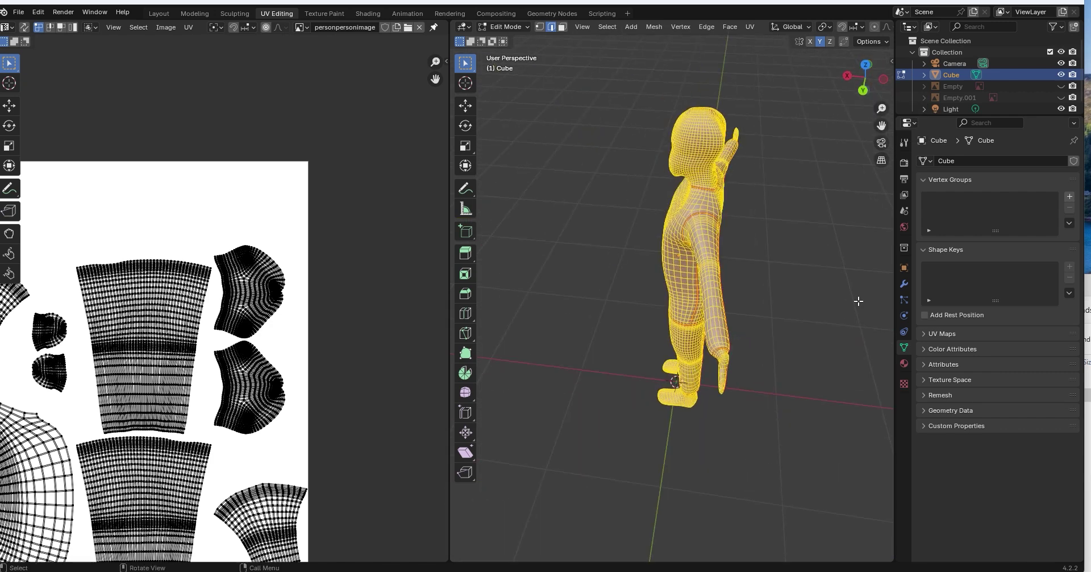
# Step: Mark a seam along the top of the character's left shoulder, from the arm seam to the neck seam
pyautogui.click(741, 237)
pyautogui.moveTo(740, 236); pyautogui.dragTo(689, 200, button='middle')
pyautogui.scroll(4, 763, 248)
pyautogui.keyDown('shift'); pyautogui.click(645, 191); pyautogui.keyUp('shift')
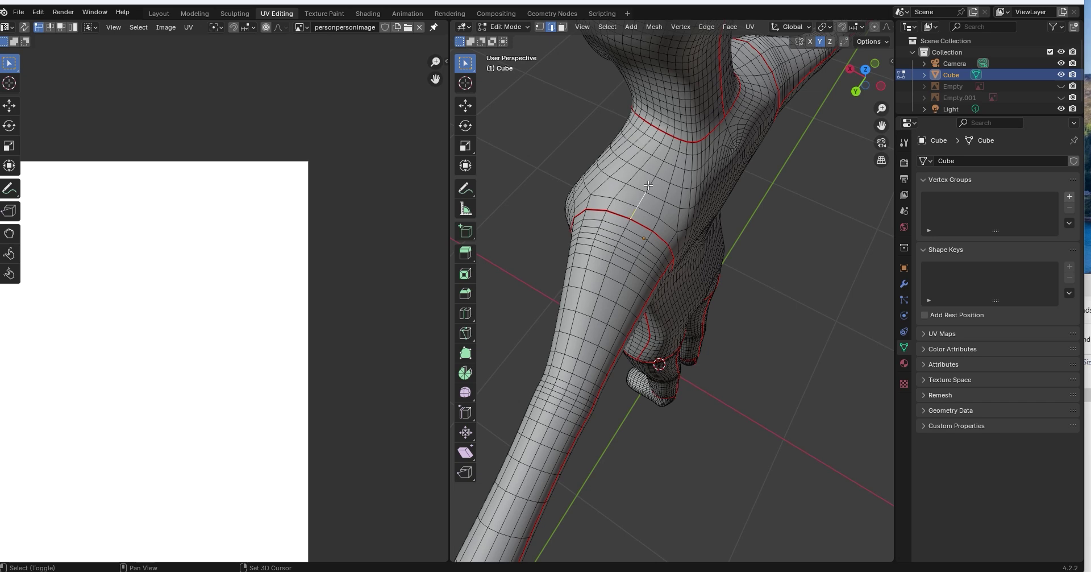
pyautogui.keyDown('shift'); pyautogui.click(651, 180); pyautogui.keyUp('shift')
pyautogui.keyDown('shift'); pyautogui.click(659, 168); pyautogui.keyUp('shift')
pyautogui.keyDown('shift'); pyautogui.click(668, 155); pyautogui.keyUp('shift')
pyautogui.hotkey('ctrl', 'e')
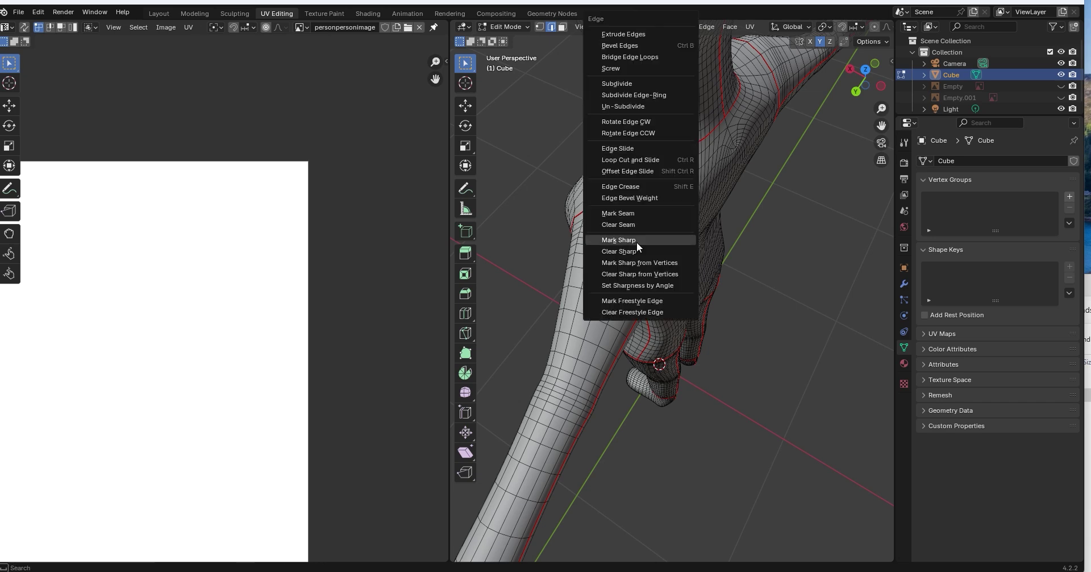
pyautogui.click(650, 213)
# Step: Mark a matching seam along the top of the character's right shoulder, from the neck seam to the arm seam
pyautogui.moveTo(649, 214); pyautogui.dragTo(718, 163, button='middle')
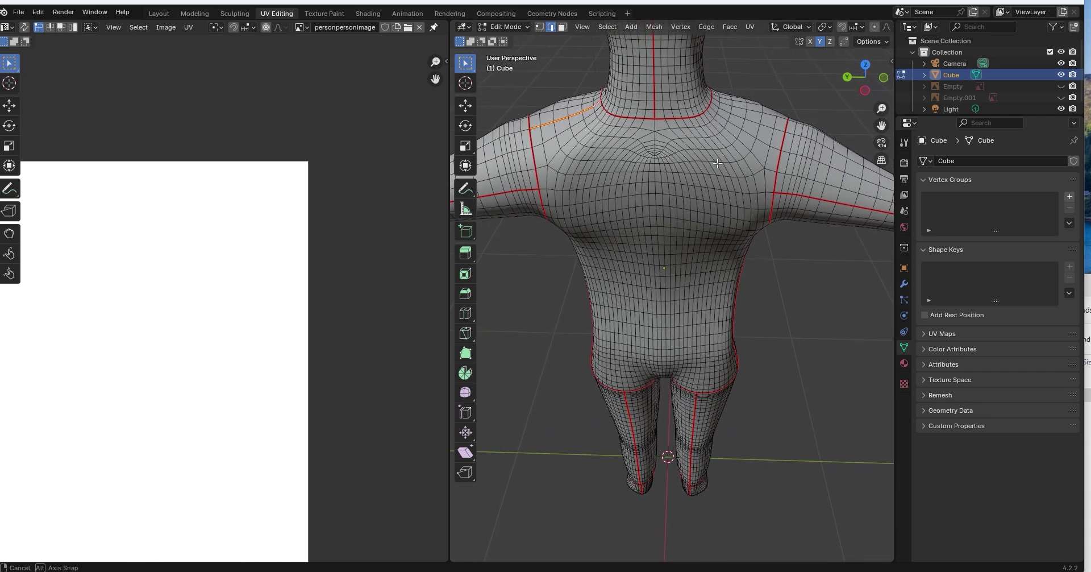
pyautogui.click(716, 107)
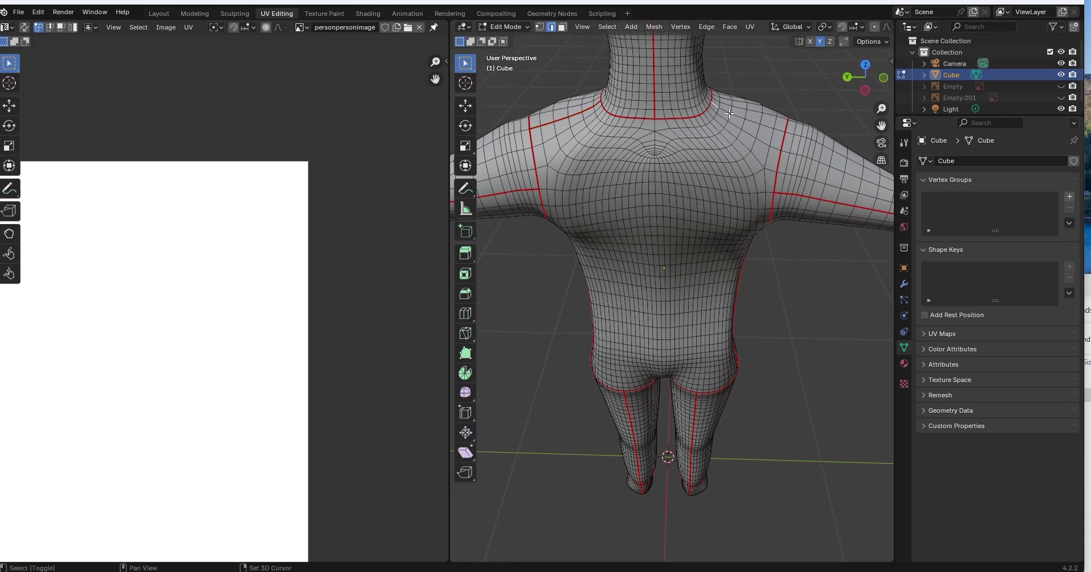
pyautogui.keyDown('shift'); pyautogui.click(733, 114); pyautogui.keyUp('shift')
pyautogui.keyDown('ctrl'); pyautogui.click(790, 141); pyautogui.keyUp('ctrl')
pyautogui.rightClick(790, 142)
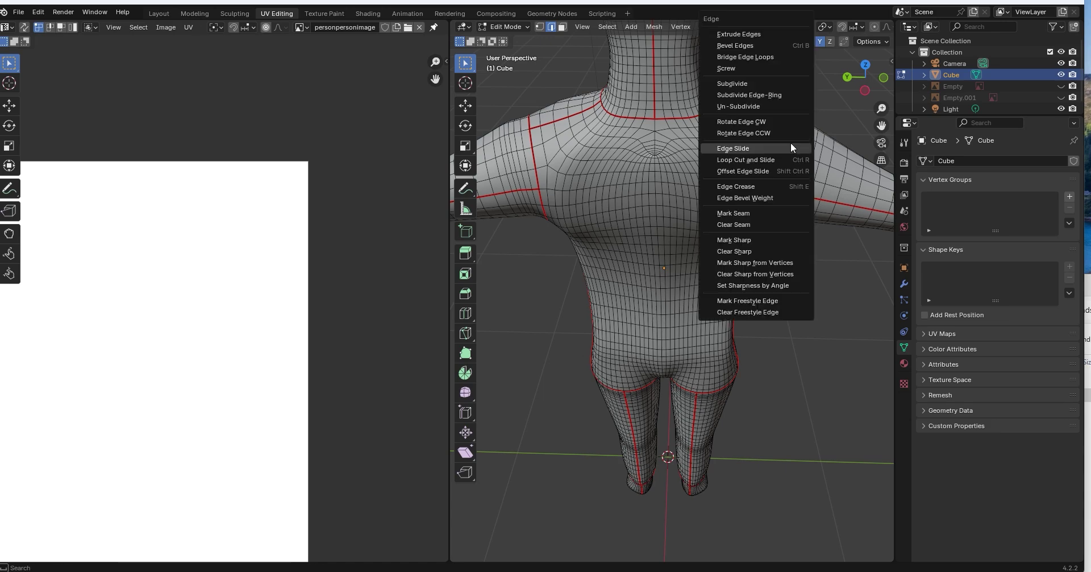
pyautogui.click(785, 214)
# Step: Select the row of edges across the crotch between the two leg seams and mark it as a seam
pyautogui.moveTo(785, 214); pyautogui.dragTo(756, 83, button='middle')
pyautogui.scroll(7, 631, 431)
pyautogui.keyDown('shift'); pyautogui.moveTo(614, 463); pyautogui.dragTo(547, 543, button='middle'); pyautogui.keyUp('shift')
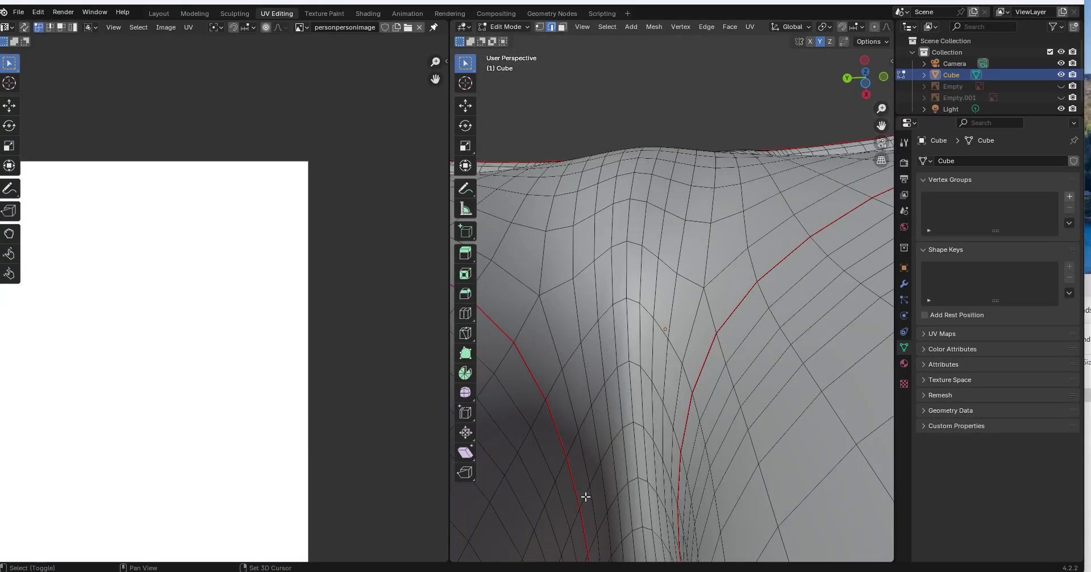
pyautogui.keyDown('shift'); pyautogui.click(596, 470); pyautogui.keyUp('shift')
pyautogui.keyDown('shift'); pyautogui.click(607, 453); pyautogui.keyUp('shift')
pyautogui.keyDown('shift'); pyautogui.click(618, 434); pyautogui.keyUp('shift')
pyautogui.keyDown('shift'); pyautogui.click(629, 424); pyautogui.keyUp('shift')
pyautogui.keyDown('shift'); pyautogui.click(639, 424); pyautogui.keyUp('shift')
pyautogui.moveTo(683, 485); pyautogui.dragTo(636, 378, button='middle')
pyautogui.scroll(2, 688, 495)
pyautogui.scroll(-5, 689, 494)
pyautogui.scroll(3, 705, 493)
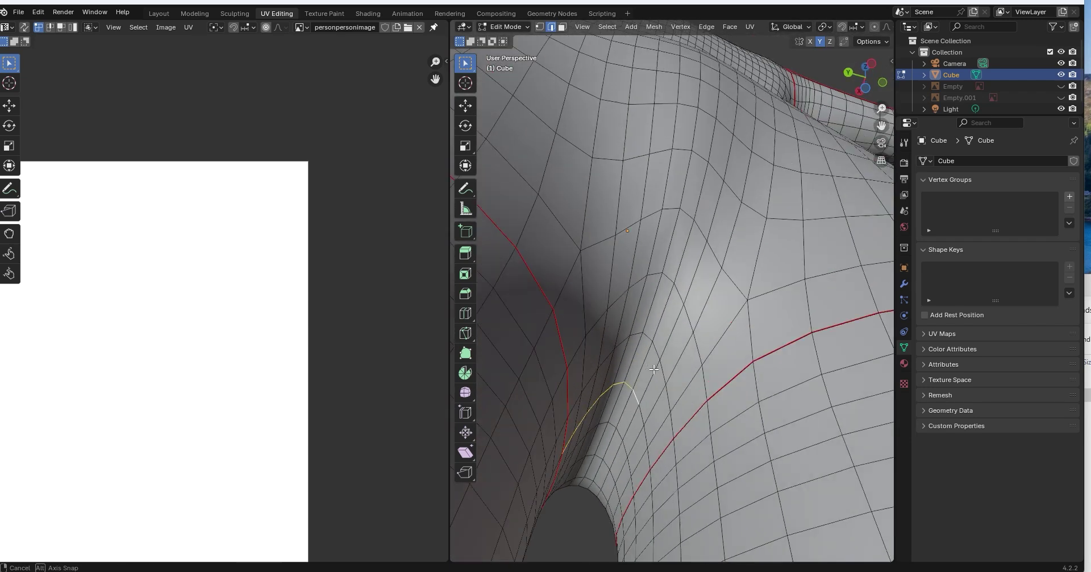
pyautogui.keyDown('shift'); pyautogui.click(643, 423); pyautogui.keyUp('shift')
pyautogui.keyDown('shift'); pyautogui.click(646, 447); pyautogui.keyUp('shift')
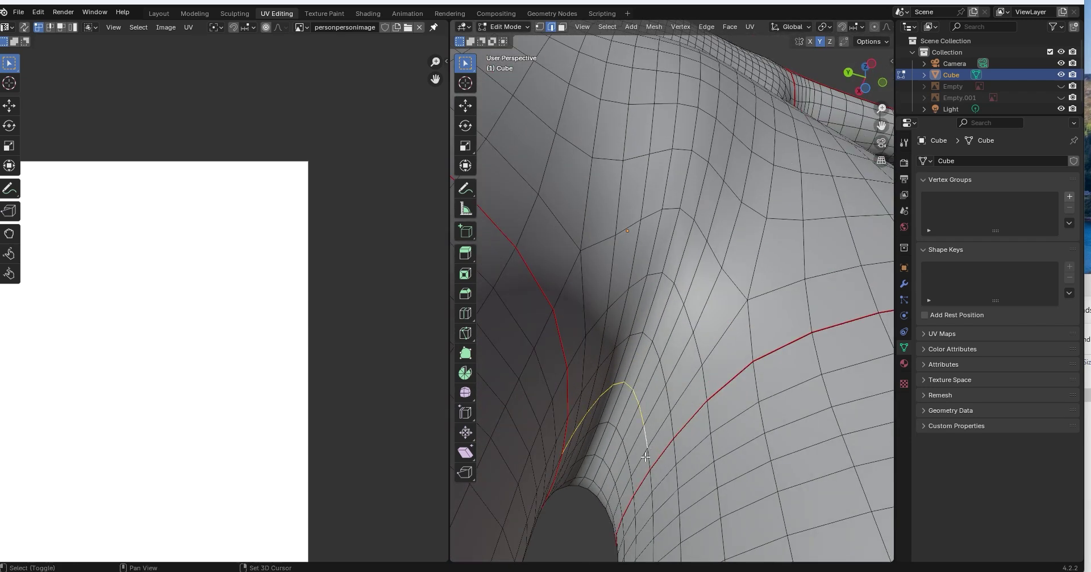
pyautogui.hotkey('ctrl', 'e')
pyautogui.click(689, 463)
# Step: Select the whole body mesh and unwrap it with the new seams
pyautogui.scroll(-15, 670, 364)
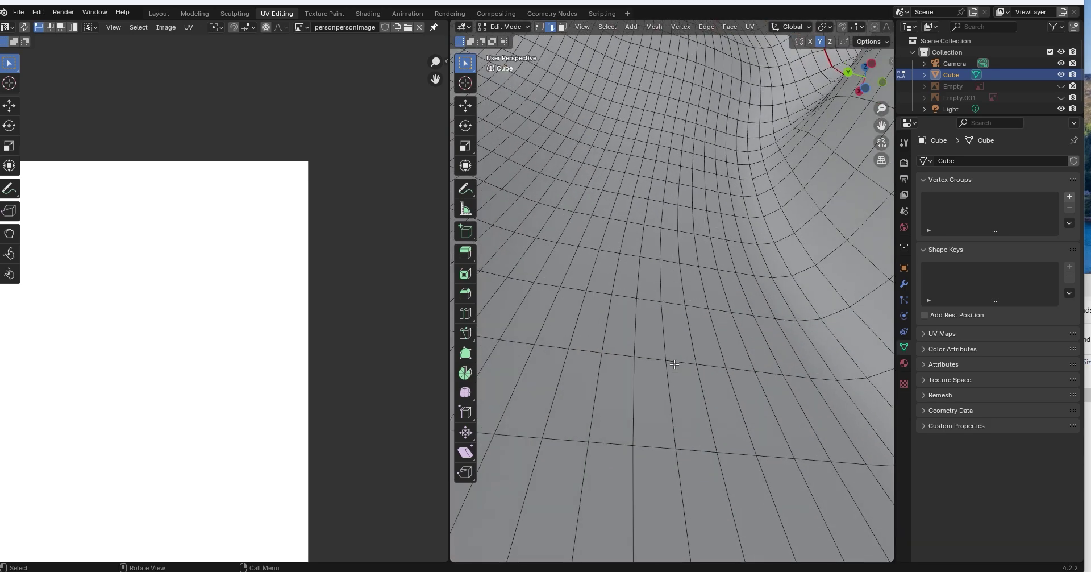
pyautogui.moveTo(673, 347); pyautogui.dragTo(576, 397, button='middle')
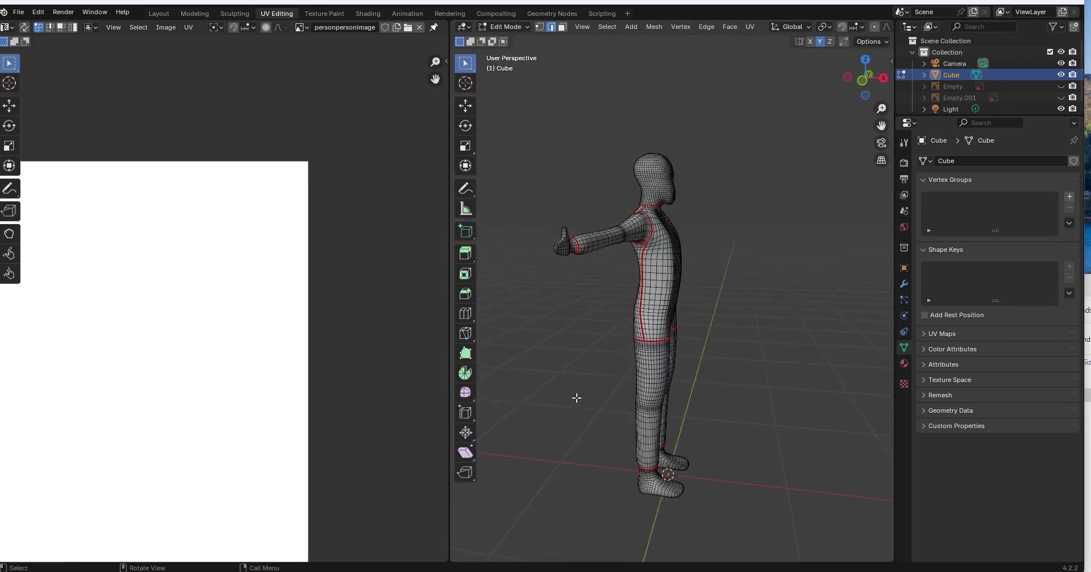
pyautogui.press('a')
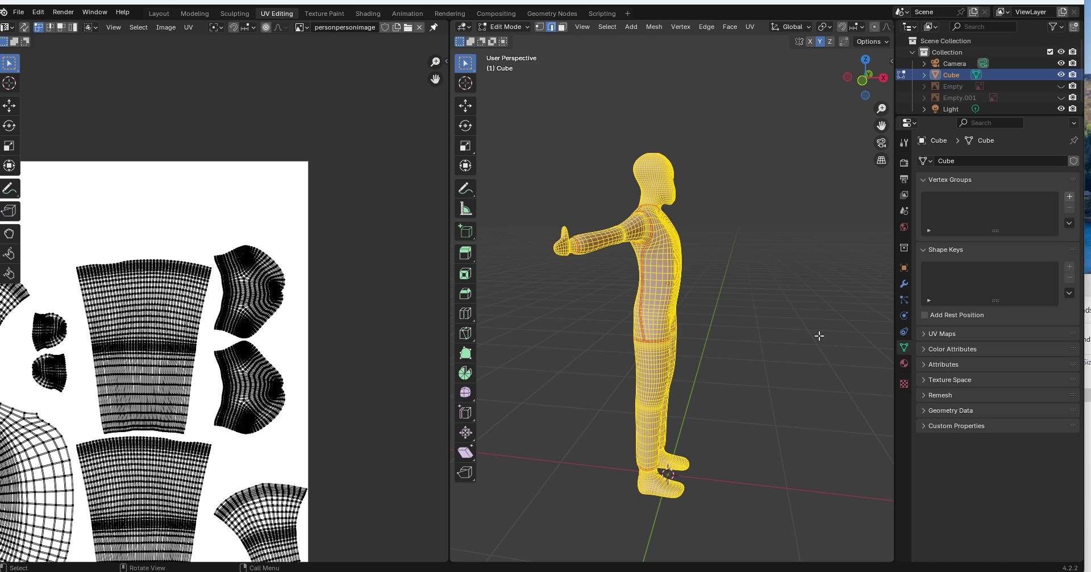
pyautogui.press('u')
pyautogui.click(819, 335)
pyautogui.scroll(-4, 182, 444)
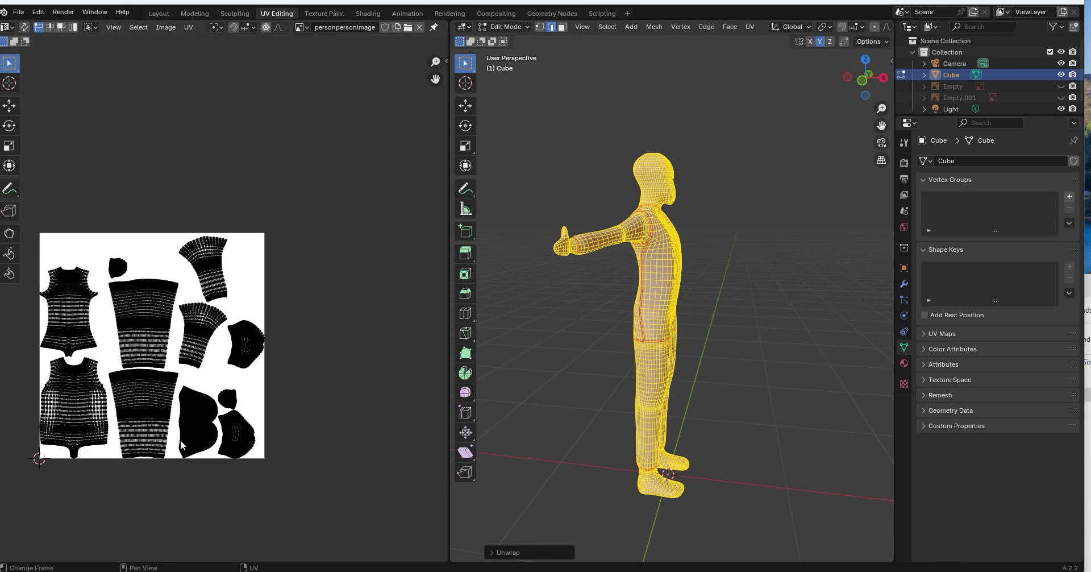
# Step: Inspect the new UV islands, isolate the head's vertices to find their island, and reselect the whole mesh
pyautogui.scroll(3, 178, 404)
pyautogui.moveTo(151, 404); pyautogui.dragTo(431, 292, button='middle')
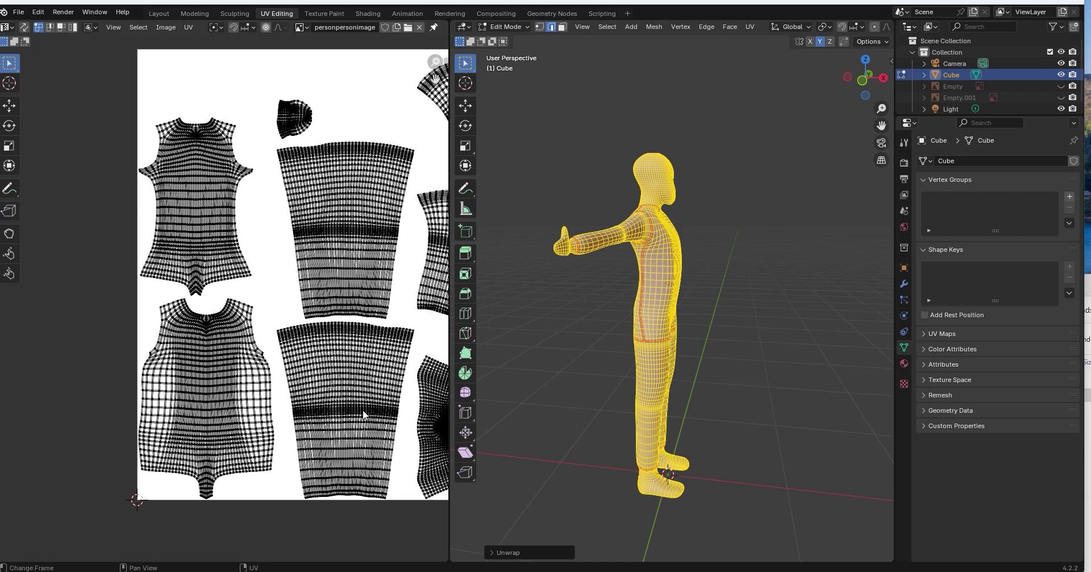
pyautogui.moveTo(364, 414); pyautogui.dragTo(161, 426, button='middle')
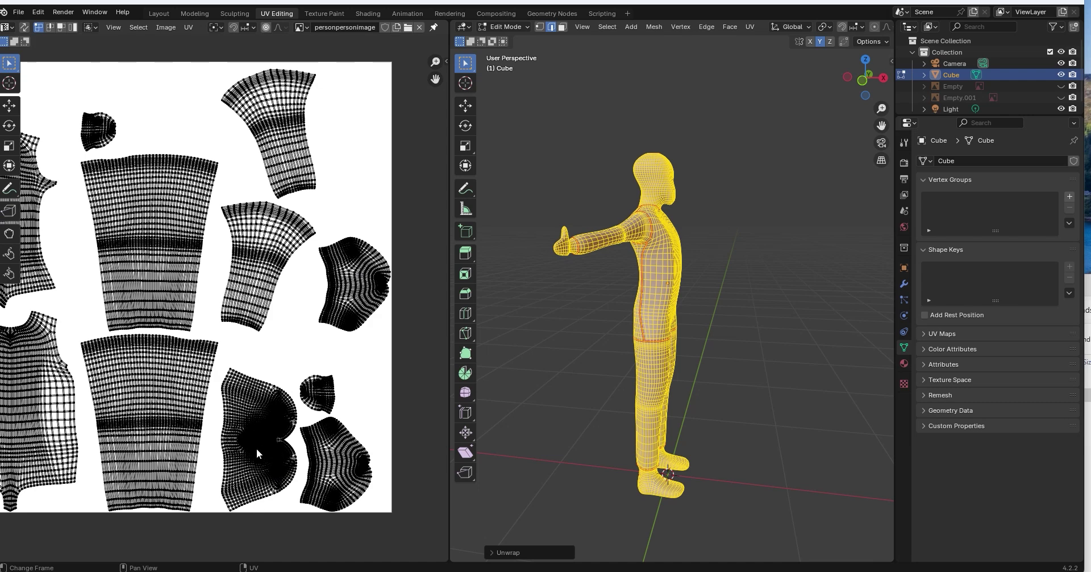
pyautogui.moveTo(596, 129); pyautogui.dragTo(701, 205)
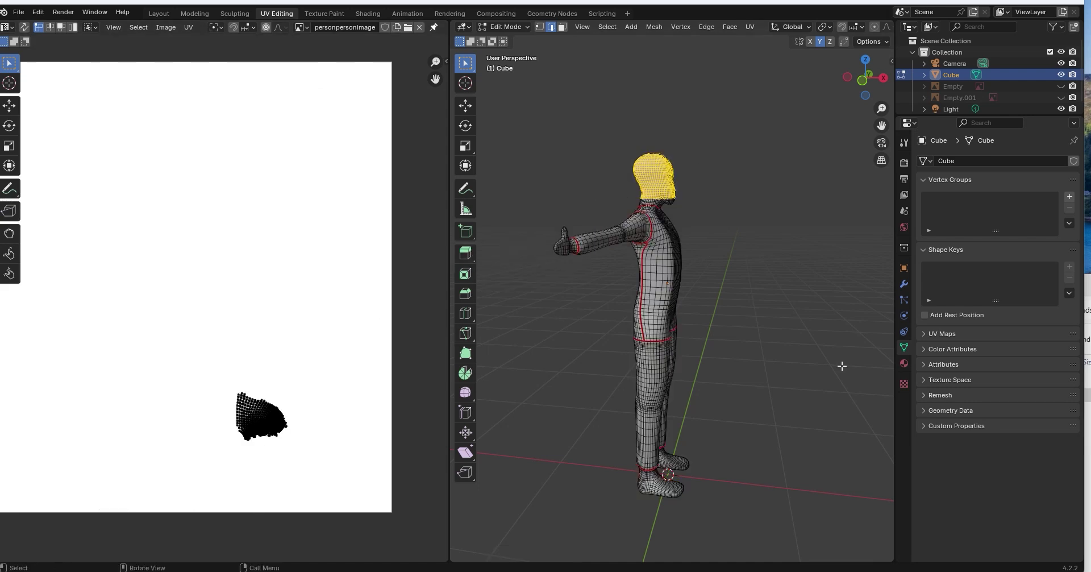
pyautogui.press('a')
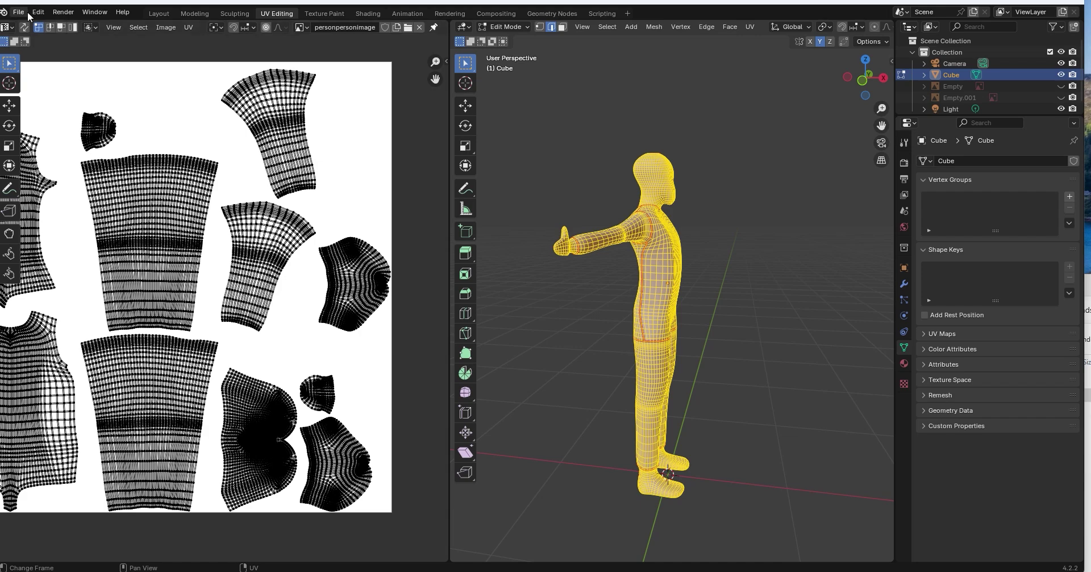
# Step: Minimize Blender and close the Screen Recordings and Downloads windows on the desktop
pyautogui.click(1020, 1)
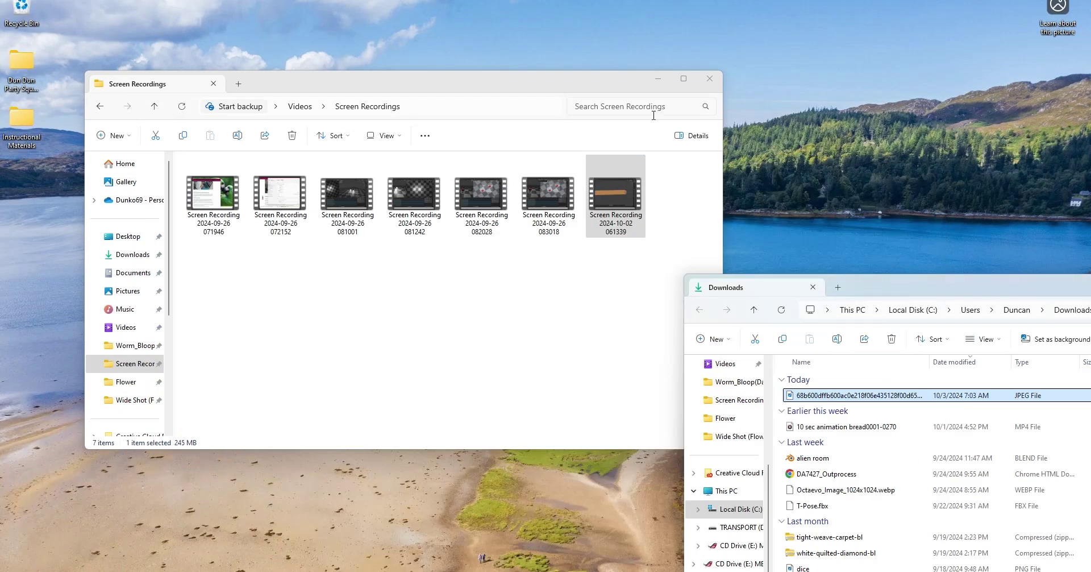
pyautogui.click(708, 79)
pyautogui.moveTo(957, 286); pyautogui.dragTo(436, 241)
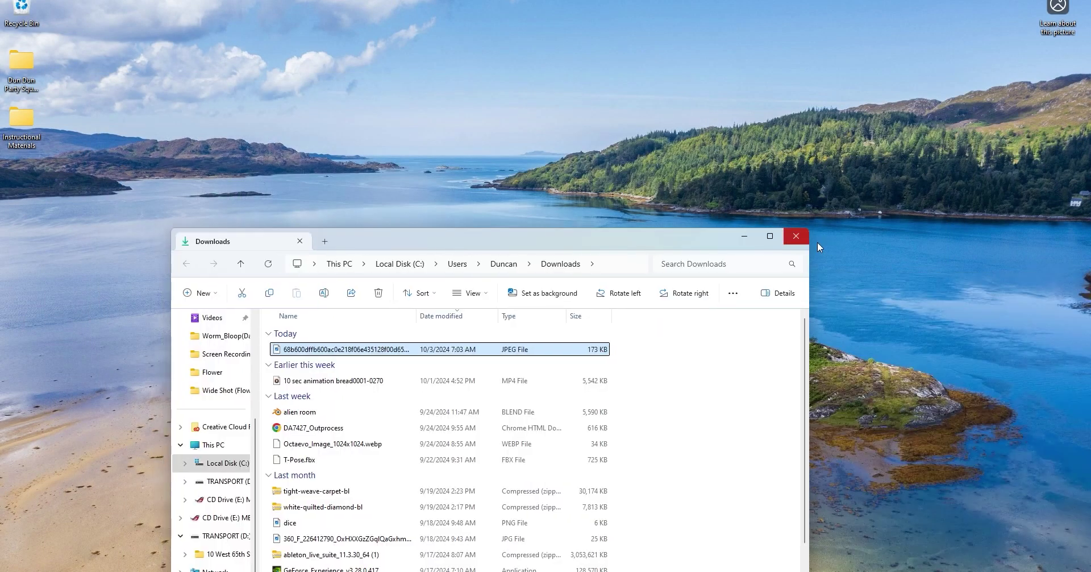
pyautogui.click(798, 239)
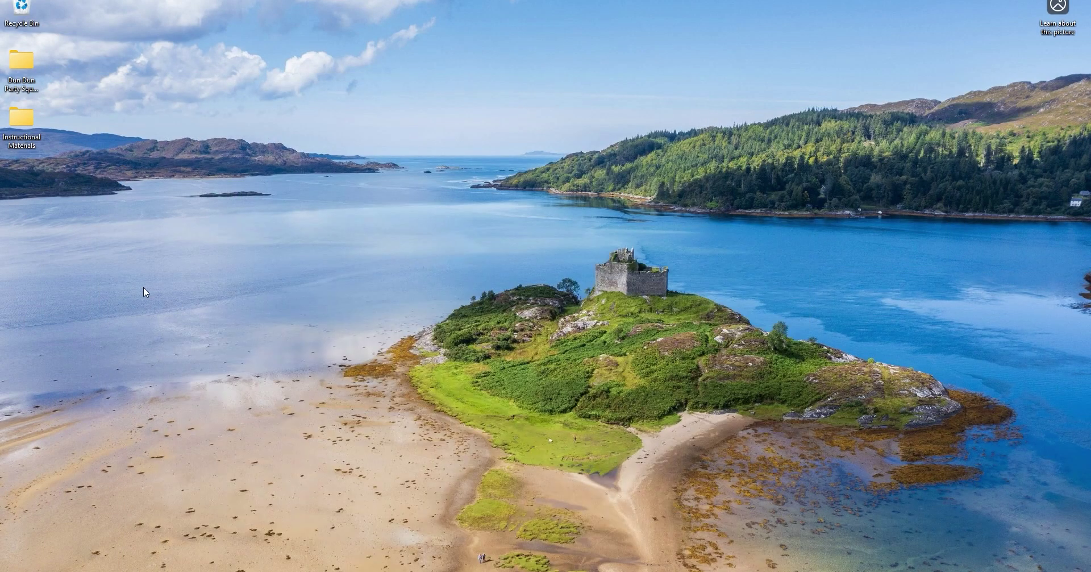
# Step: Create a folder named pERSOnPersON in the Blender folder inside Dun Dun Party Squad Alpha
pyautogui.doubleClick(23, 74)
pyautogui.doubleClick(324, 311)
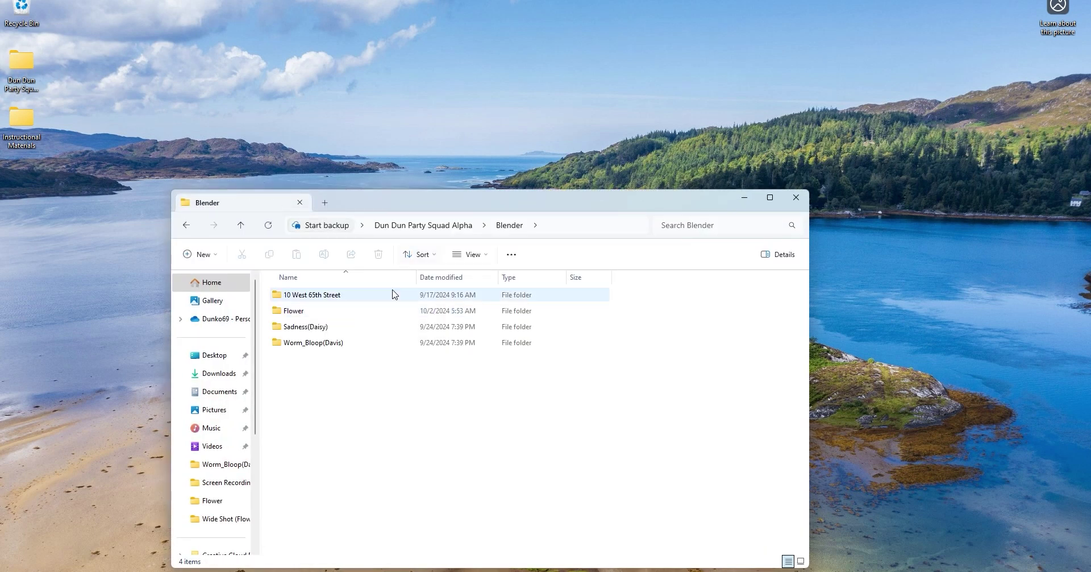
pyautogui.rightClick(346, 407)
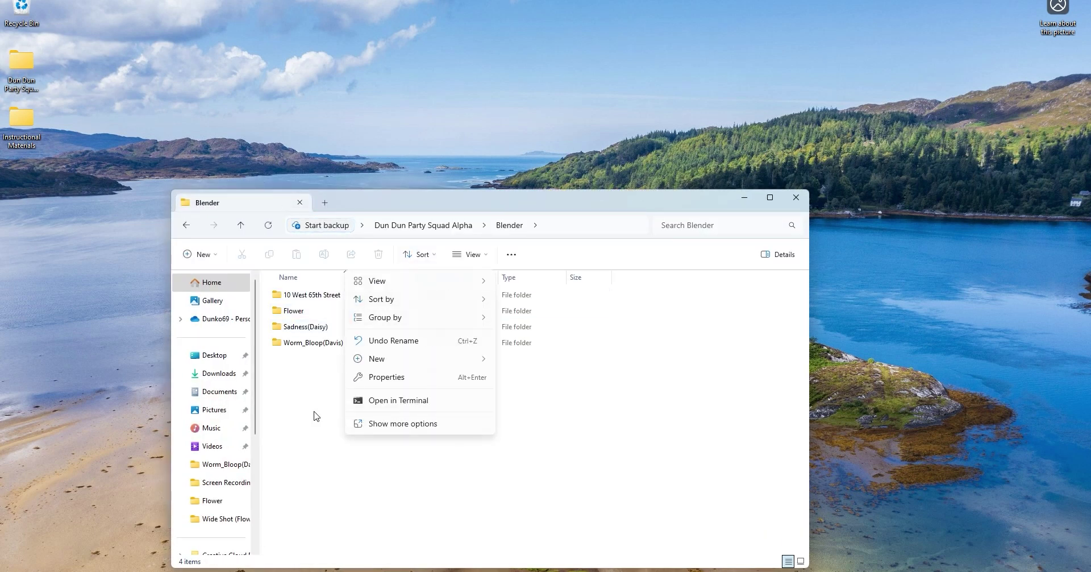
pyautogui.moveTo(409, 357)
pyautogui.click(519, 361)
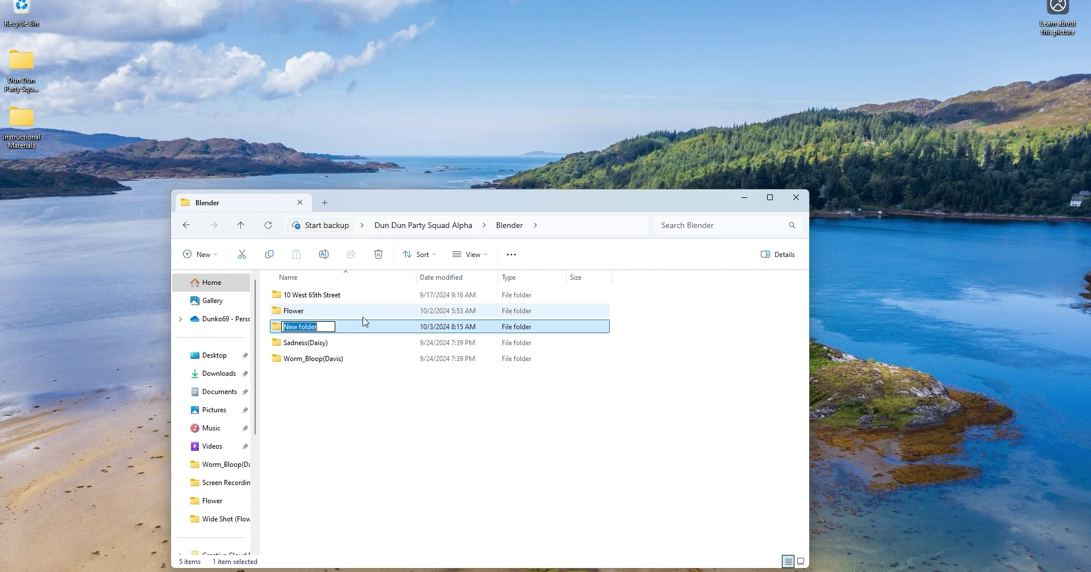
pyautogui.write('pERSOnPersPO')
pyautogui.click(421, 534)
# Step: Create a folder named Textures inside the pERSOnPersON folder
pyautogui.doubleClick(316, 332)
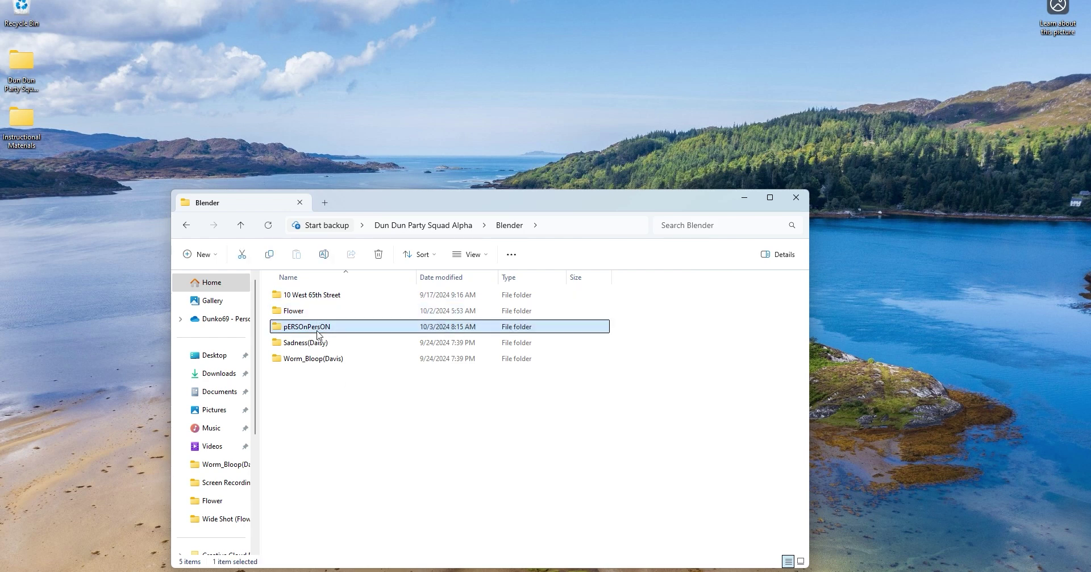
pyautogui.moveTo(405, 189); pyautogui.dragTo(395, 125)
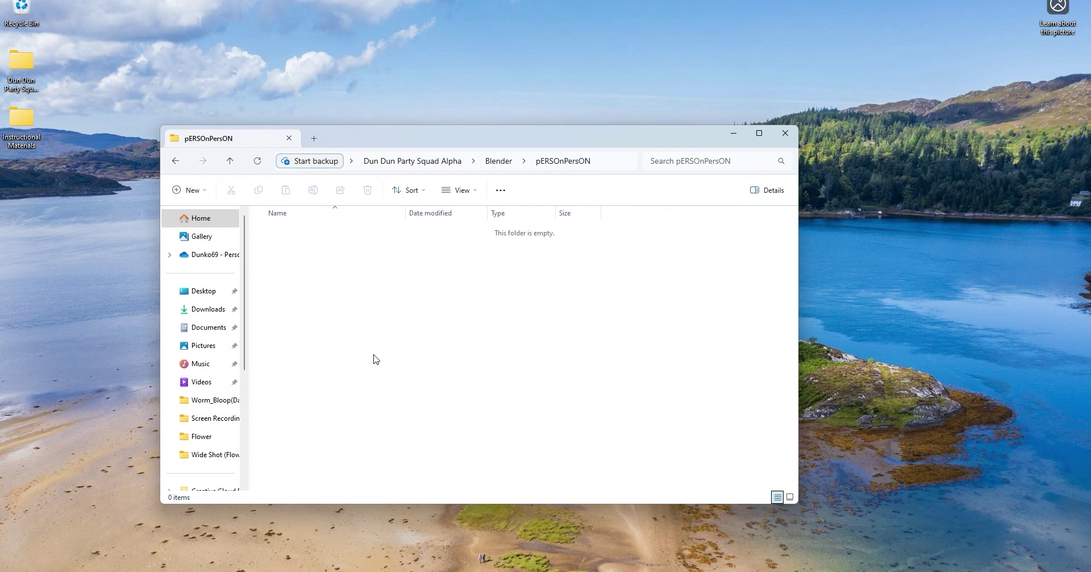
pyautogui.rightClick(374, 357)
pyautogui.moveTo(478, 444)
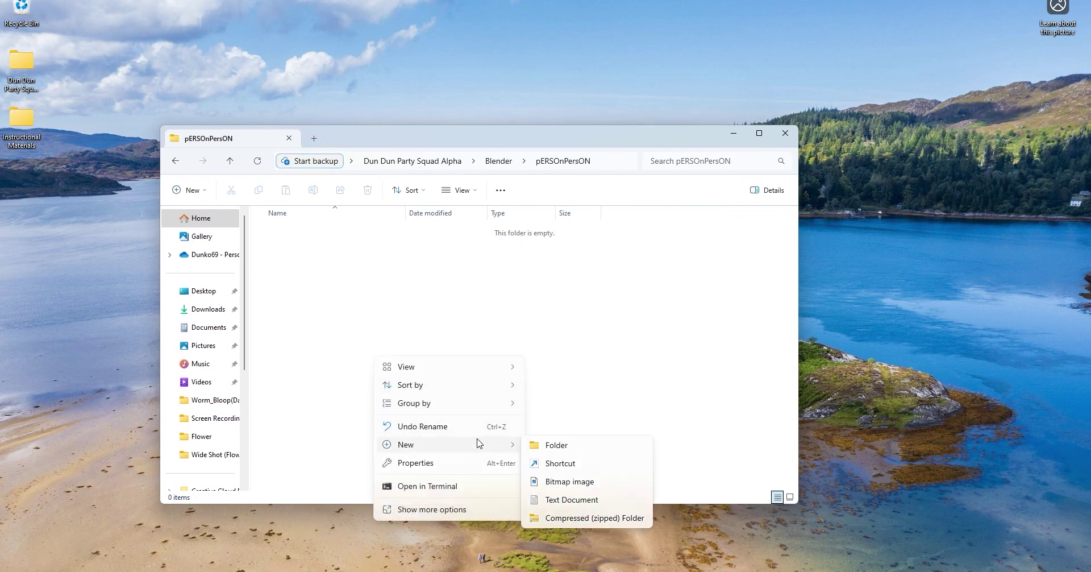
pyautogui.click(548, 445)
pyautogui.write('Textures')
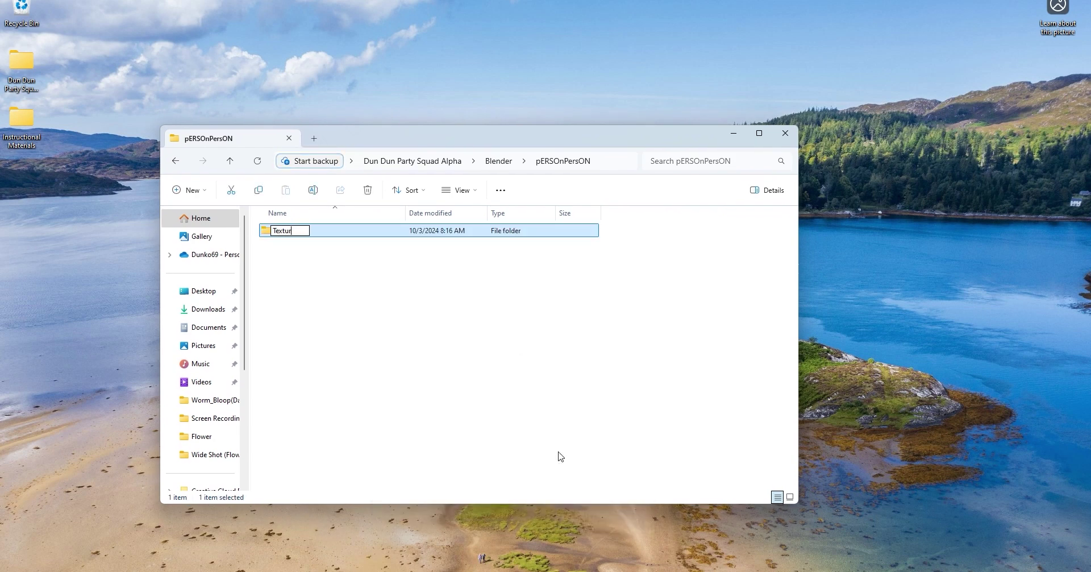
pyautogui.press('Return')
pyautogui.rightClick(372, 316)
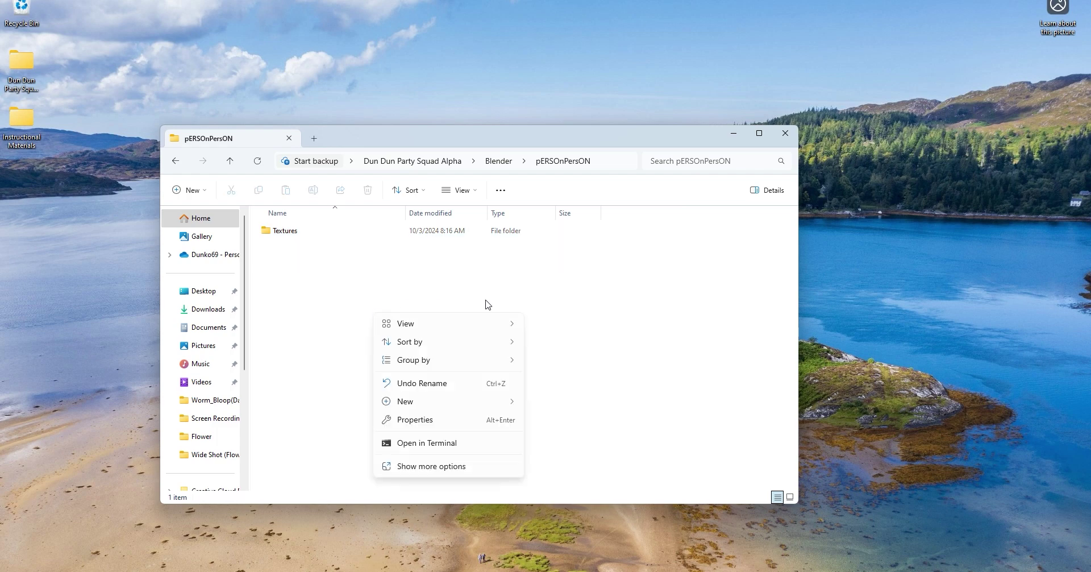
# Step: Switch to Blender, start saving the project as a new file and enter the file name PersonPerson.blend
pyautogui.click(823, 175)
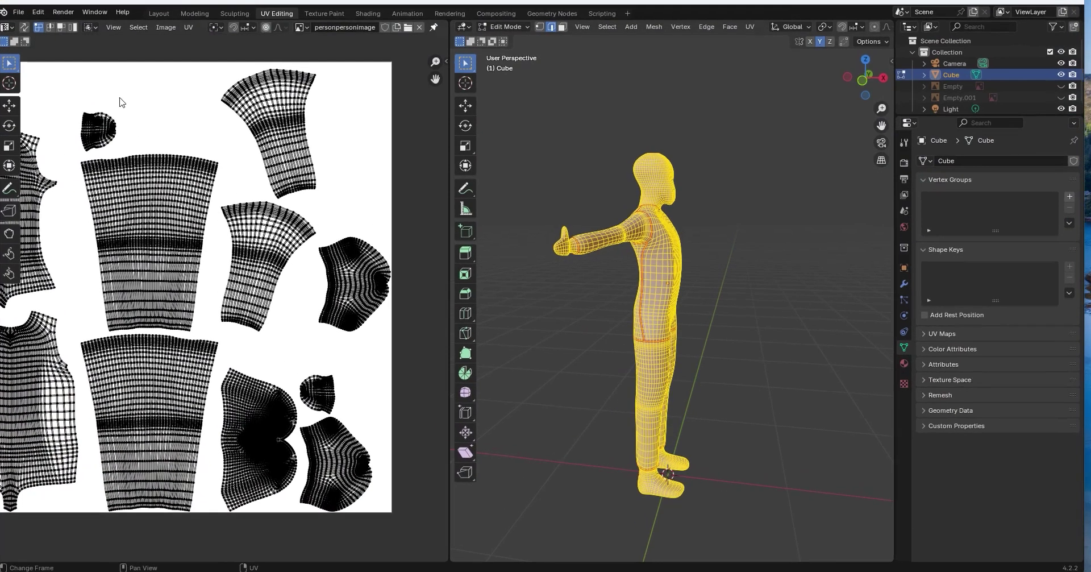
pyautogui.click(16, 12)
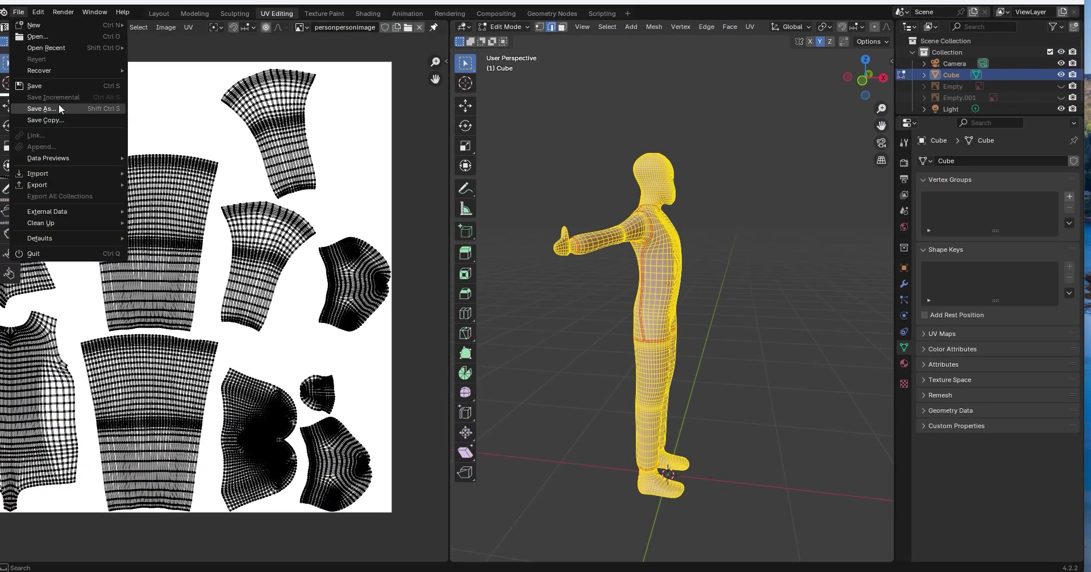
pyautogui.click(28, 108)
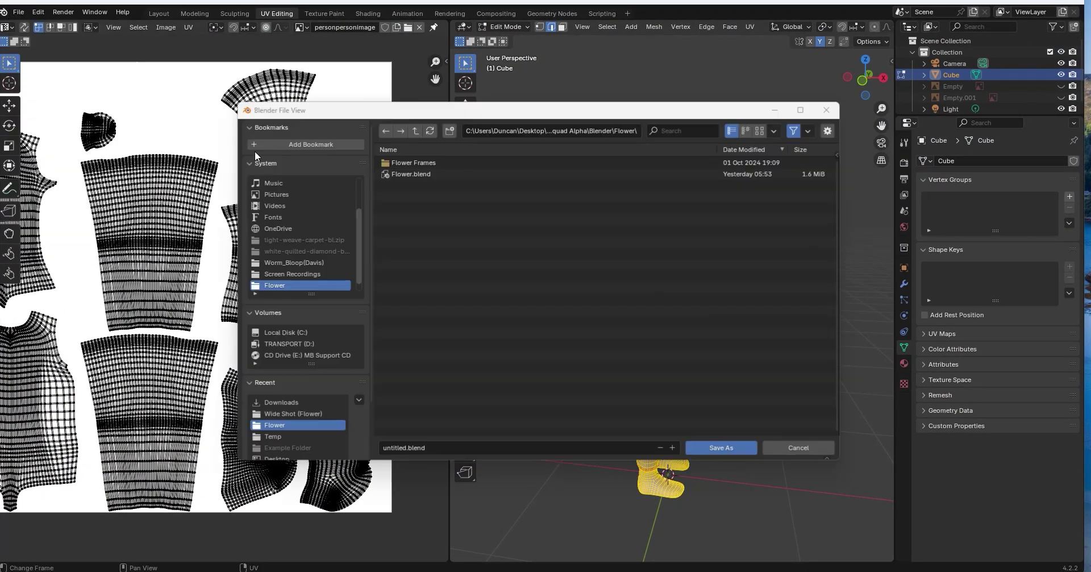
pyautogui.click(397, 450)
pyautogui.click(404, 448)
pyautogui.write('F')
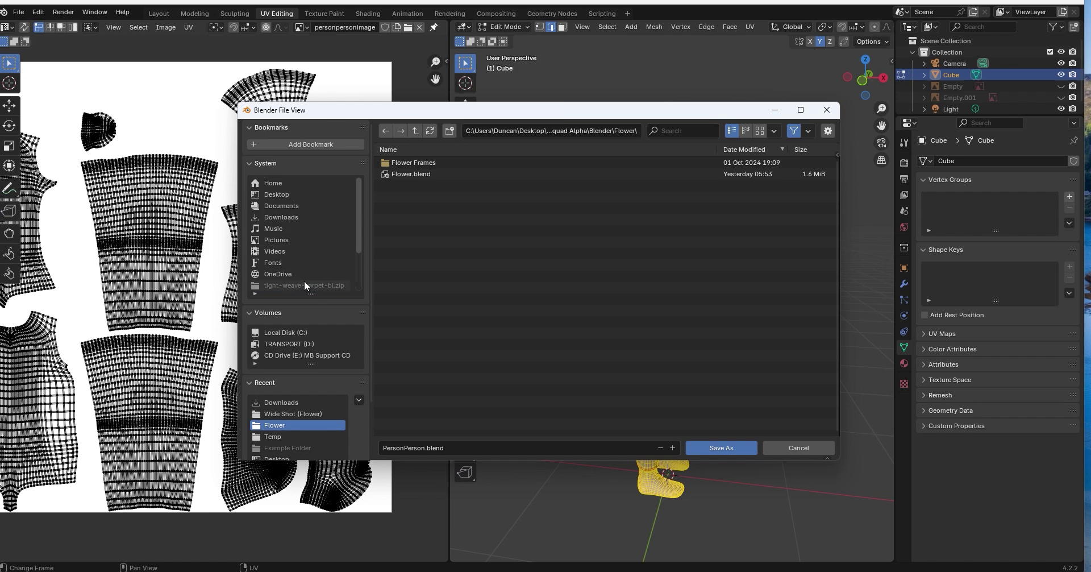
# Step: Choose the pERSOnPersON folder under Dun Dun Party Squad Alpha\Blender on the Desktop and save the project there
pyautogui.scroll(-1, 305, 281)
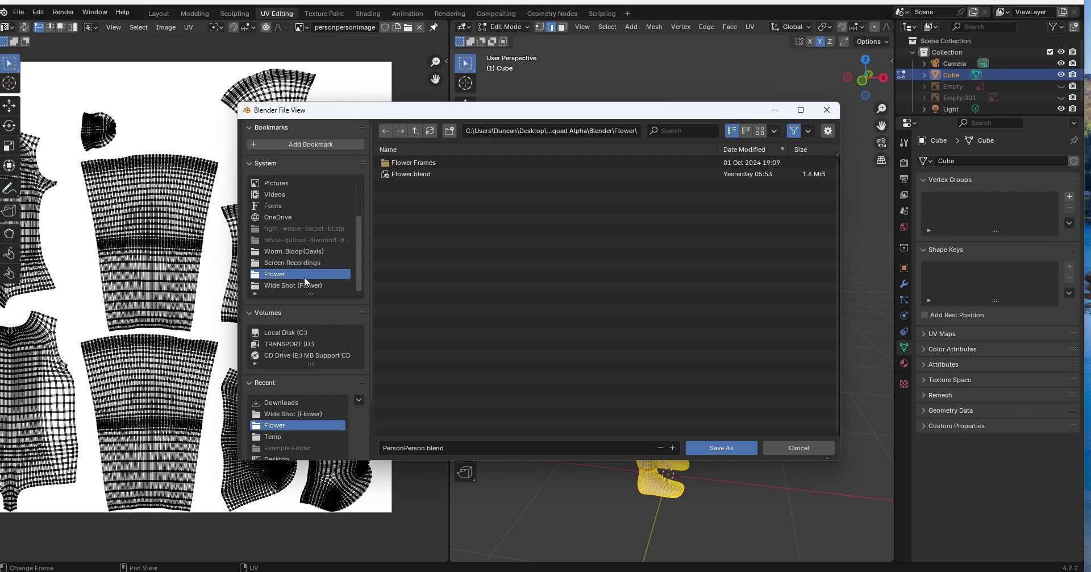
pyautogui.scroll(-4, 290, 421)
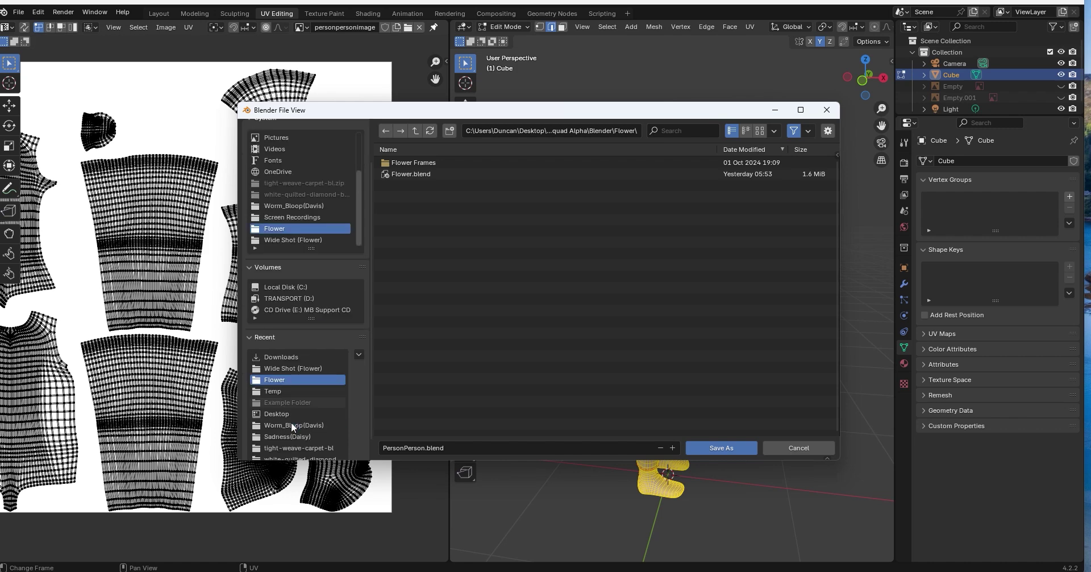
pyautogui.click(298, 395)
pyautogui.doubleClick(445, 174)
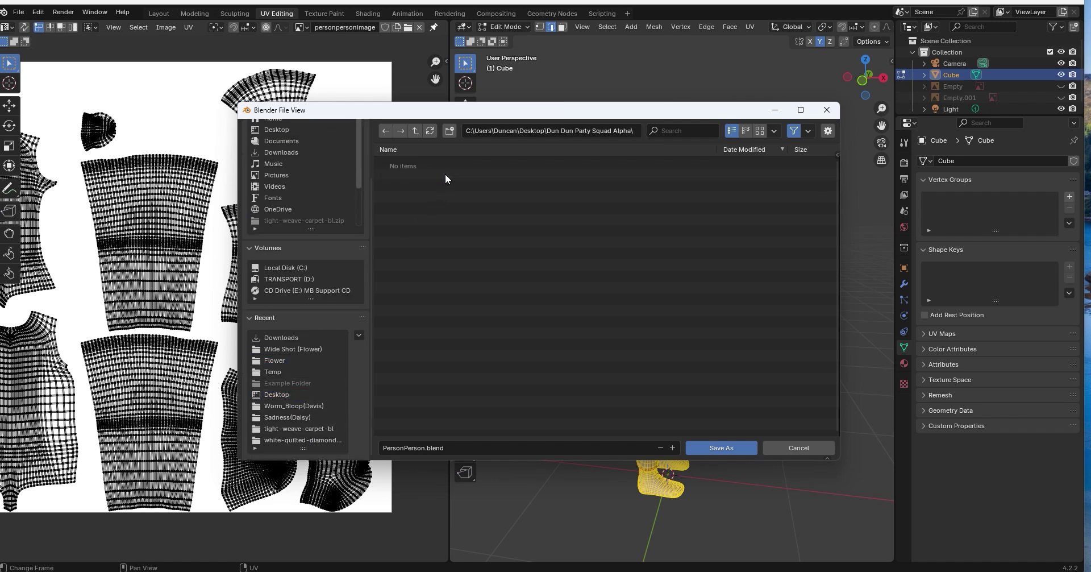
pyautogui.doubleClick(434, 163)
pyautogui.doubleClick(460, 166)
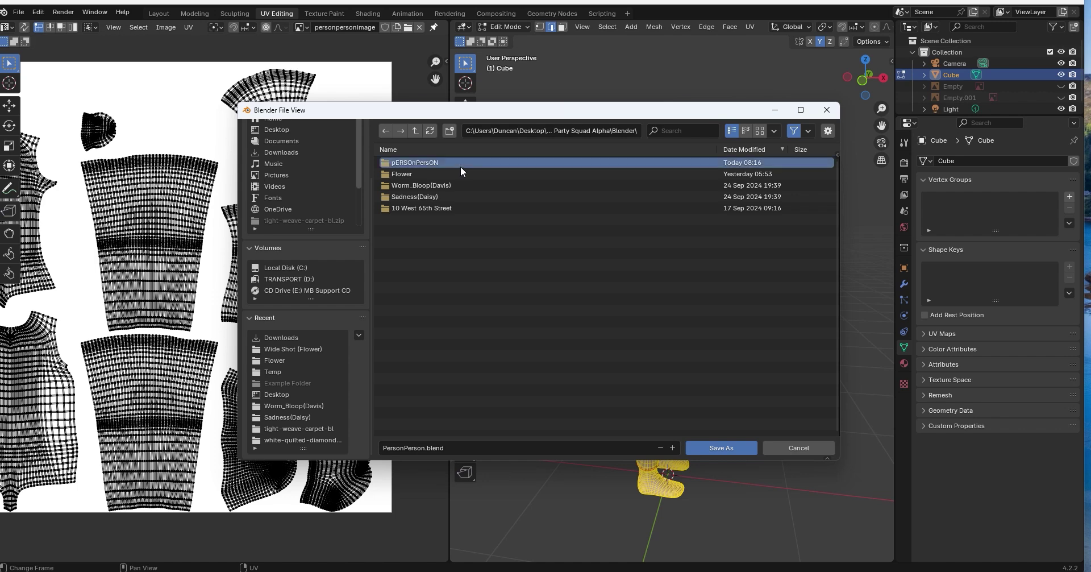
pyautogui.click(732, 446)
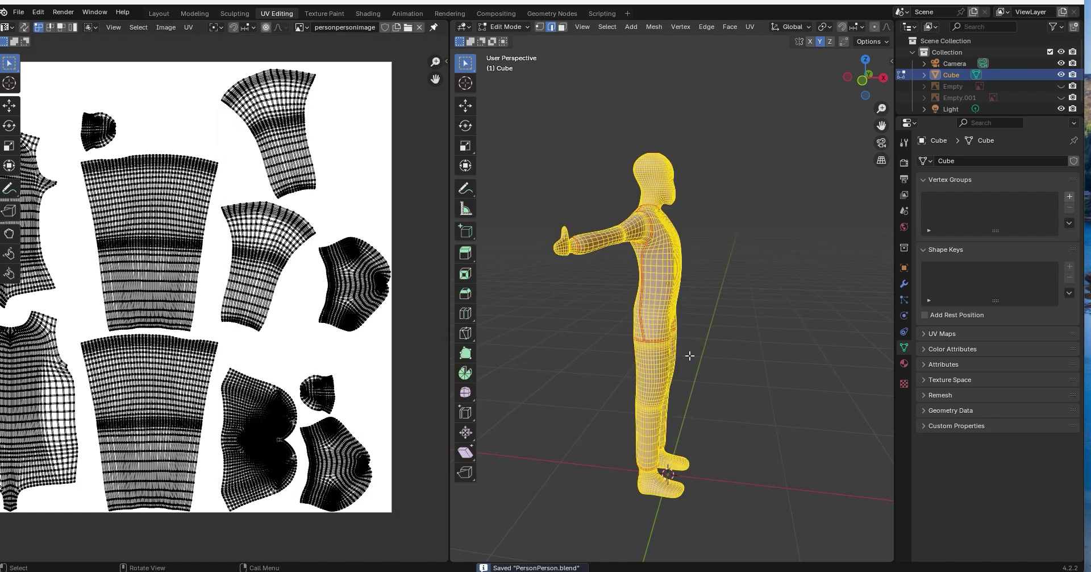
# Step: Export the UV layout as PersonPersonUV.png into the Textures folder
pyautogui.click(190, 28)
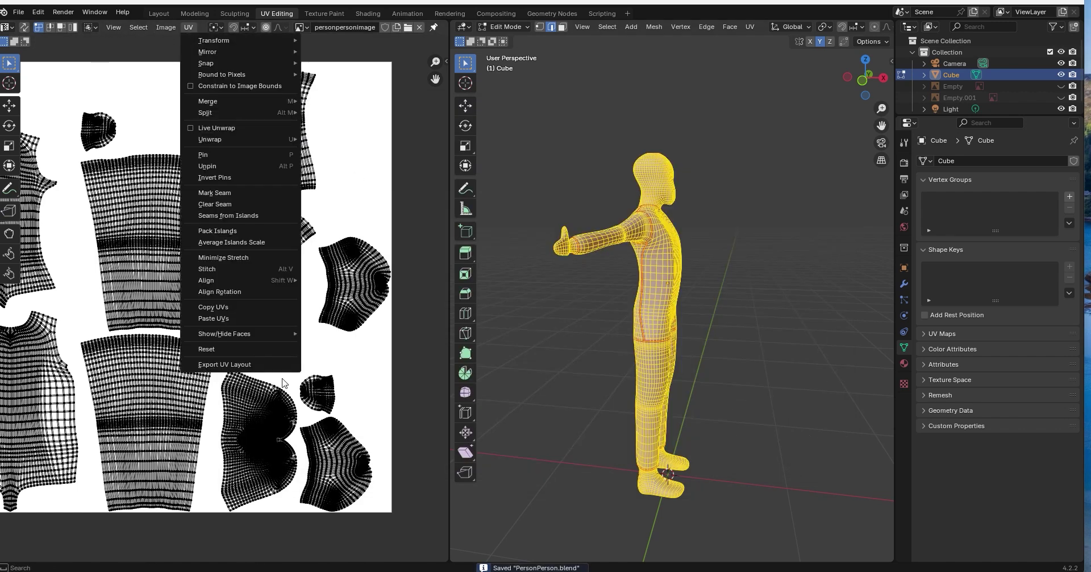
pyautogui.click(224, 364)
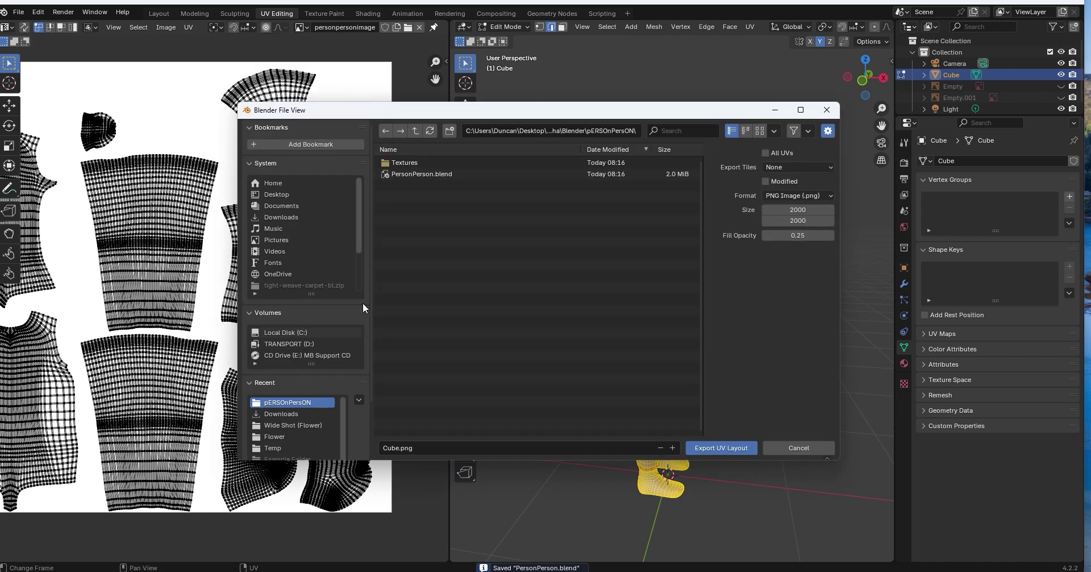
pyautogui.click(490, 165)
pyautogui.click(724, 448)
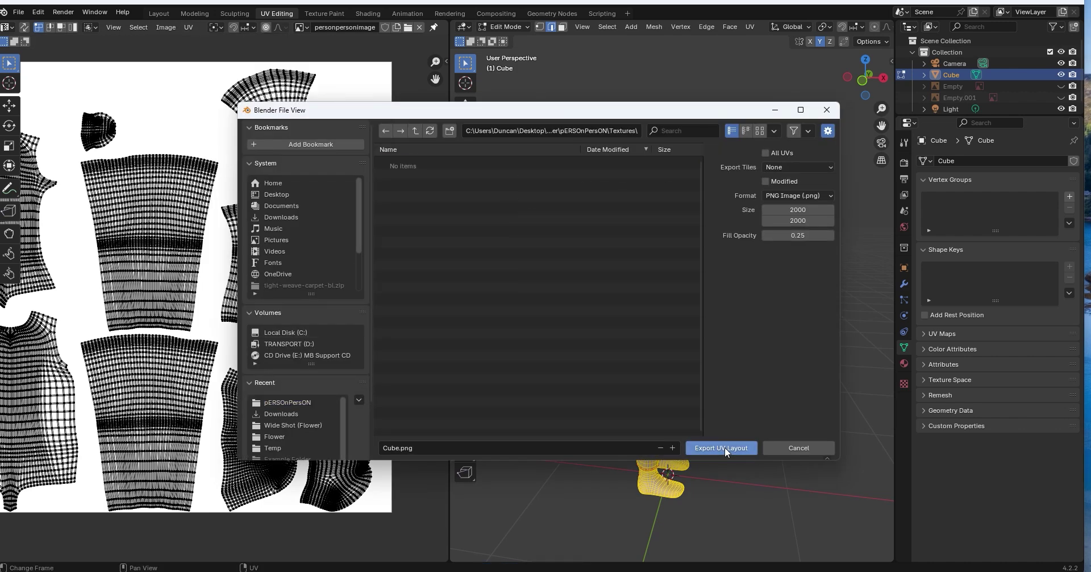
pyautogui.click(396, 447)
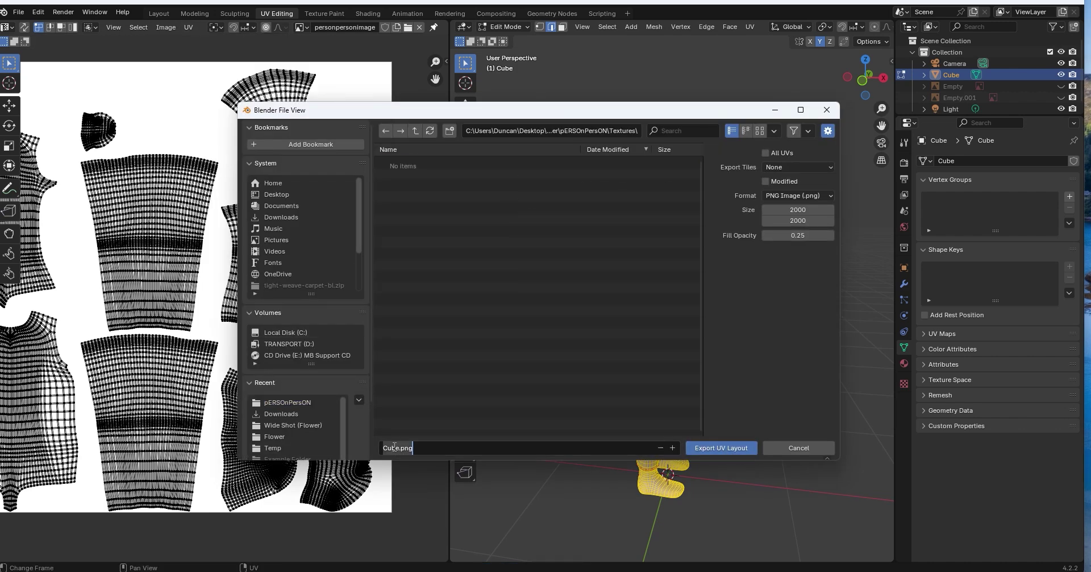
pyautogui.click(398, 447)
pyautogui.write('PersonPersonUV')
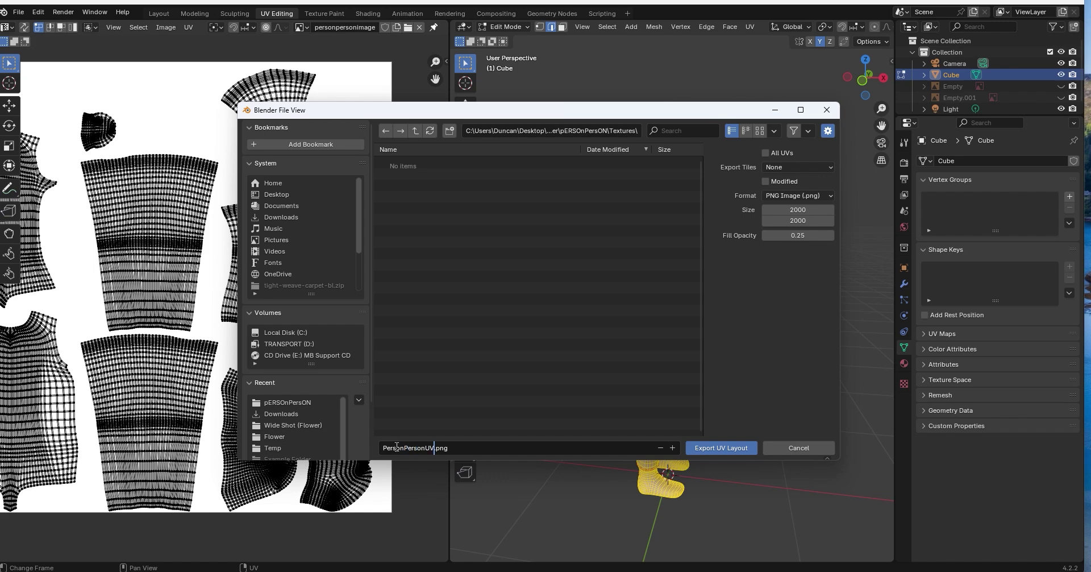
pyautogui.click(729, 448)
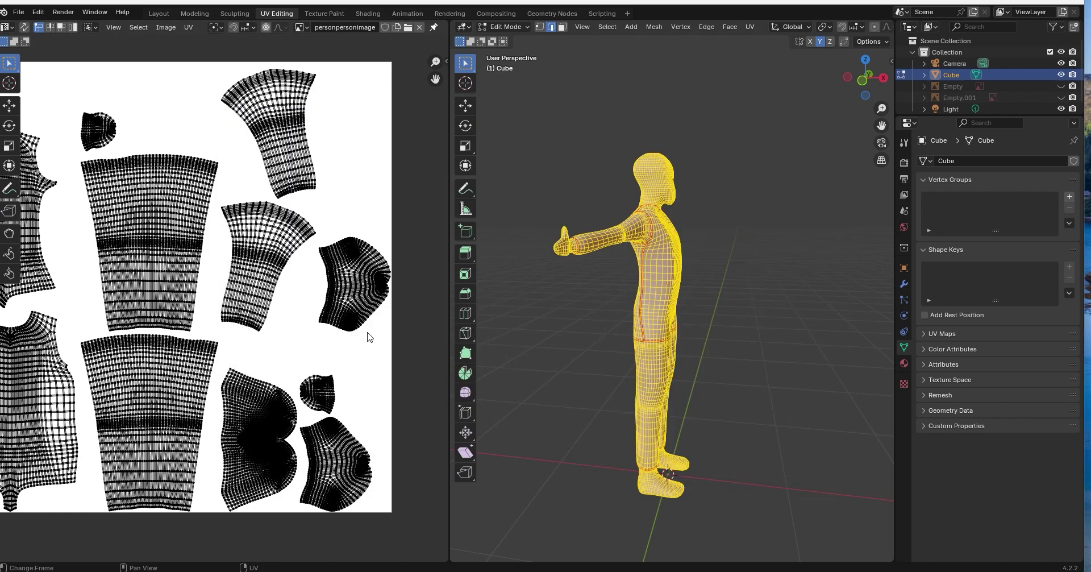
# Step: Return the body mesh to Object Mode and widen the 3D viewport next to the image editor
pyautogui.moveTo(511, 296); pyautogui.dragTo(535, 344, button='middle')
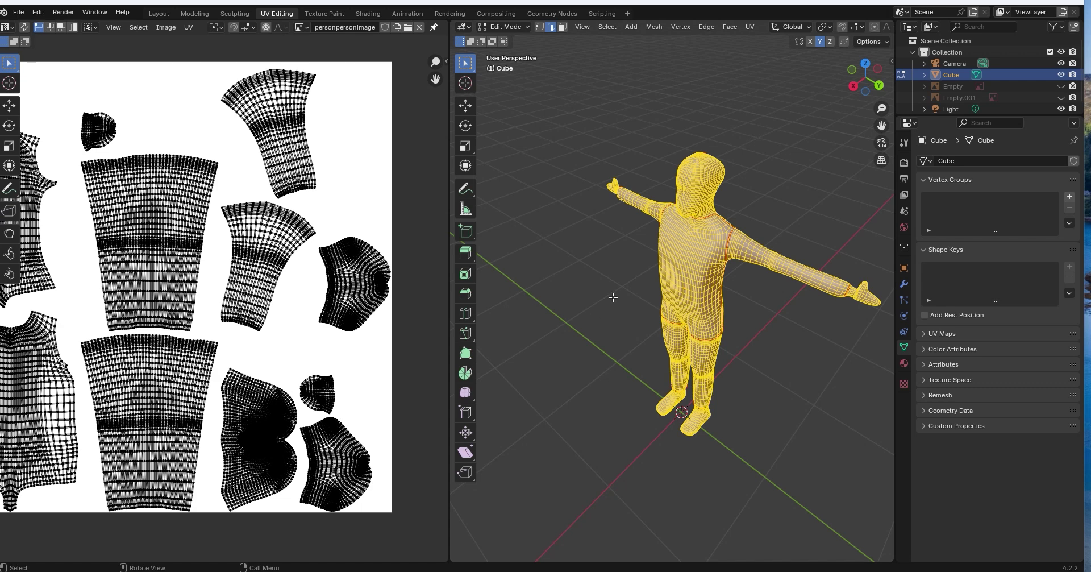
pyautogui.press('Tab')
pyautogui.moveTo(545, 350); pyautogui.dragTo(653, 453, button='middle')
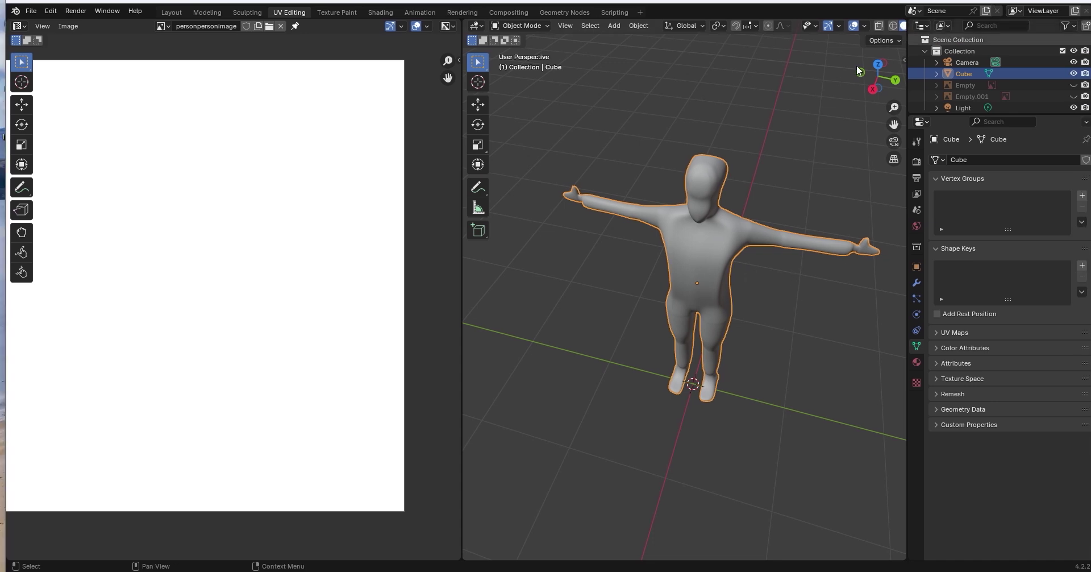
pyautogui.moveTo(462, 292); pyautogui.dragTo(374, 292)
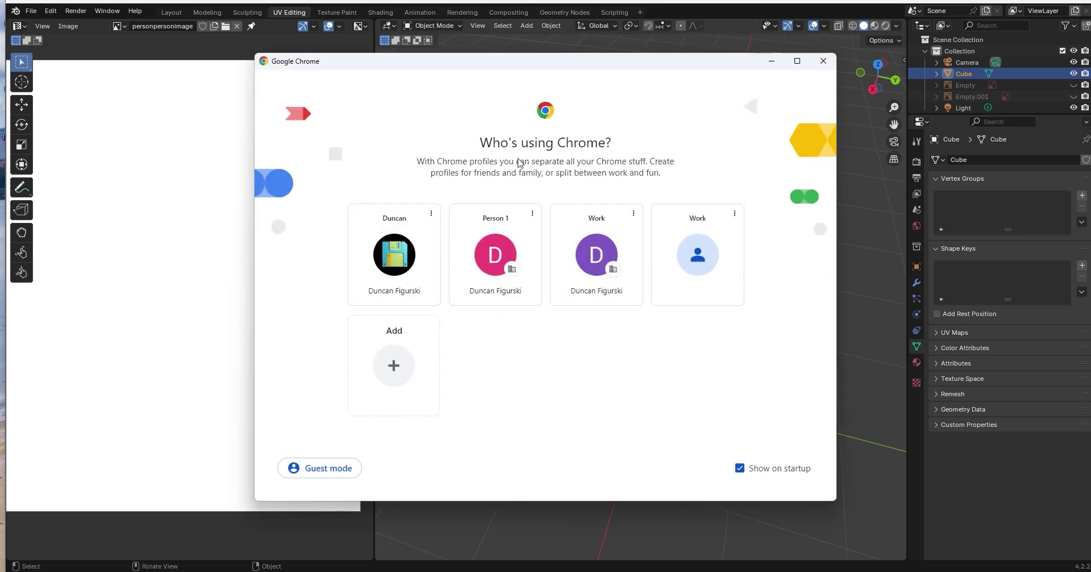
# Step: Open a Chrome profile and search Google for colorly, replacing that query with color schemes
pyautogui.click(399, 262)
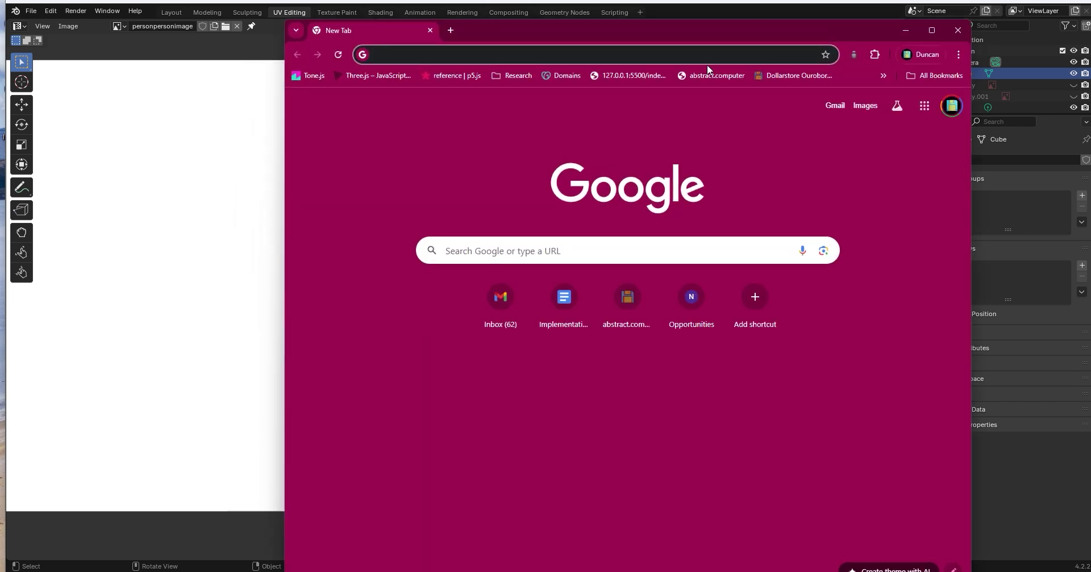
pyautogui.write('colorly')
pyautogui.press('Return')
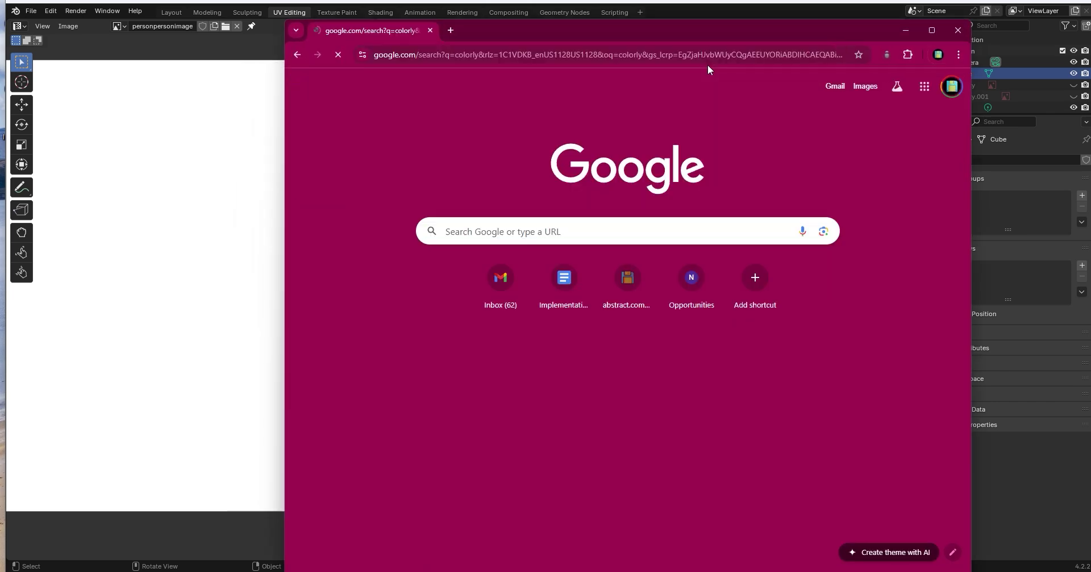
pyautogui.doubleClick(441, 89)
pyautogui.write('c')
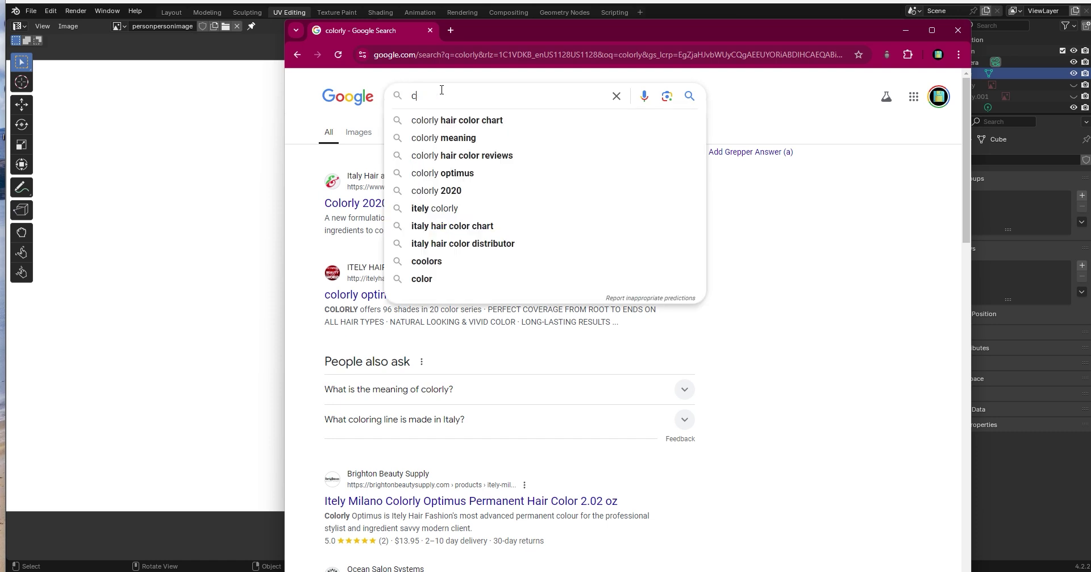
pyautogui.write('olor schemes')
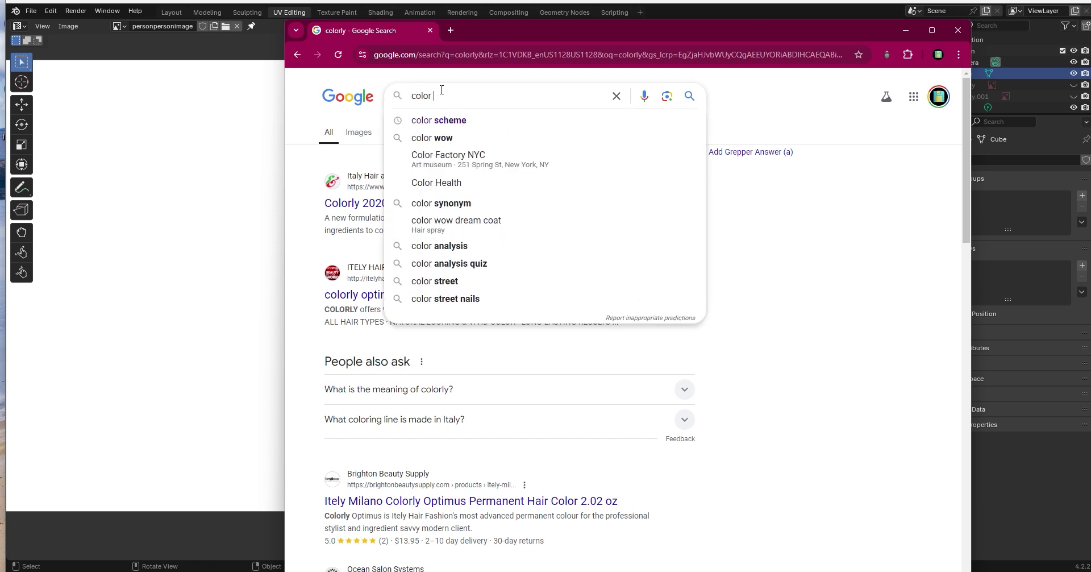
pyautogui.press('Return')
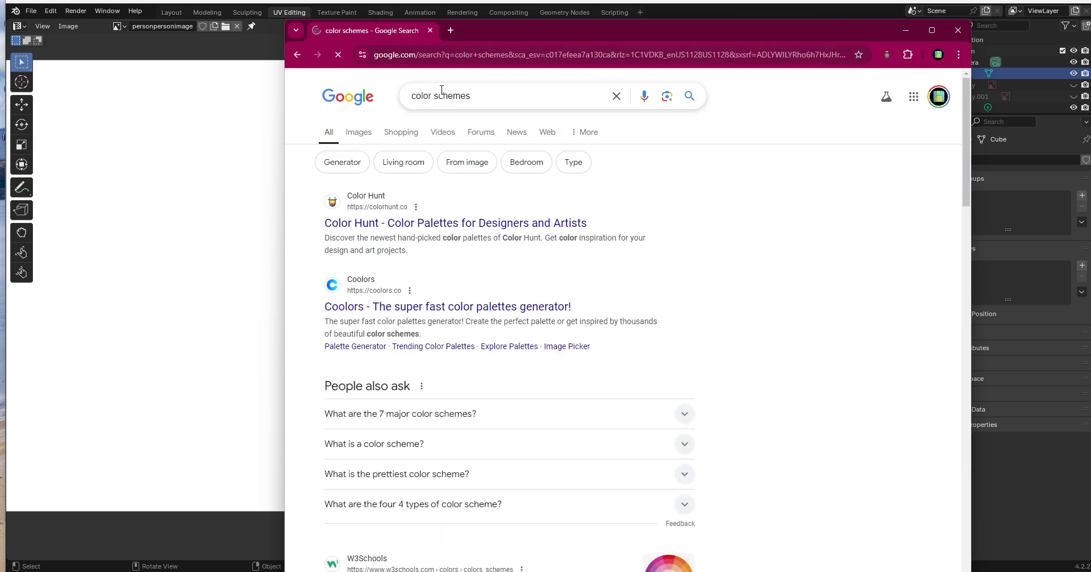
# Step: Open the Coolors website, accept all cookies, and dismiss the What's new announcement
pyautogui.click(518, 307)
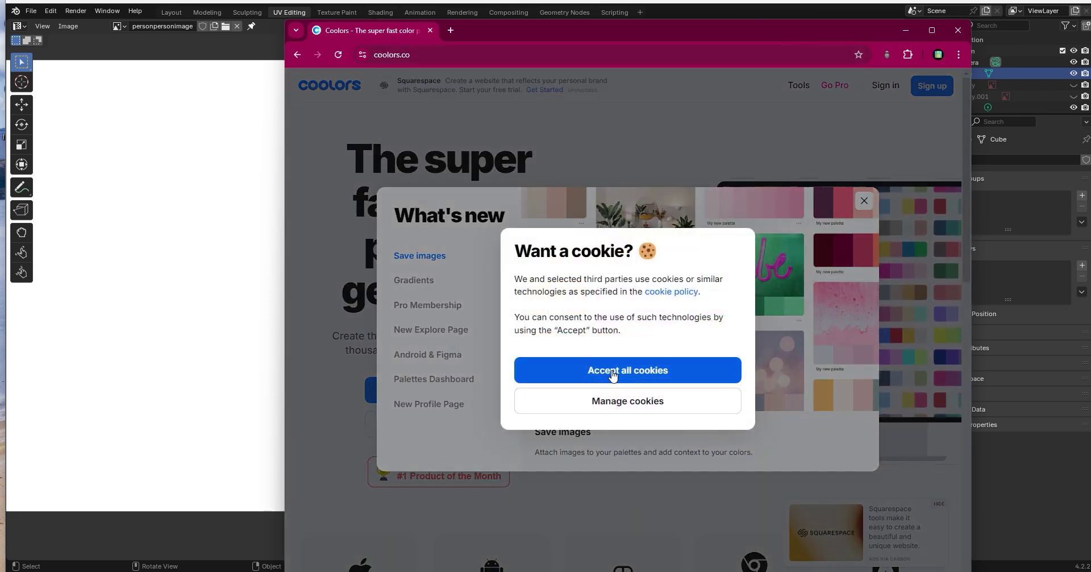
pyautogui.click(612, 375)
pyautogui.click(860, 200)
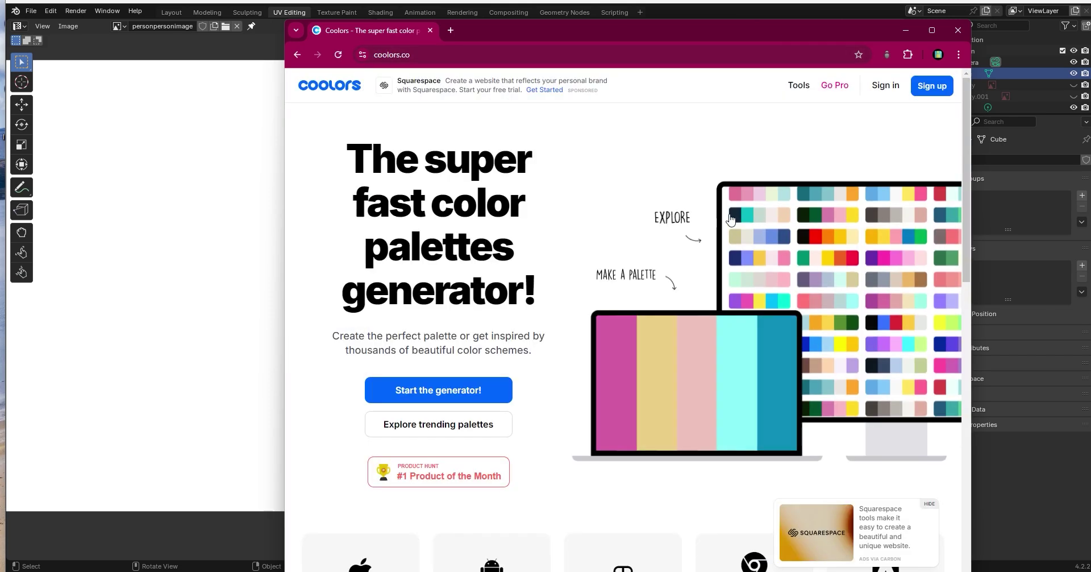
pyautogui.scroll(-1, 616, 466)
pyautogui.scroll(-10, 616, 466)
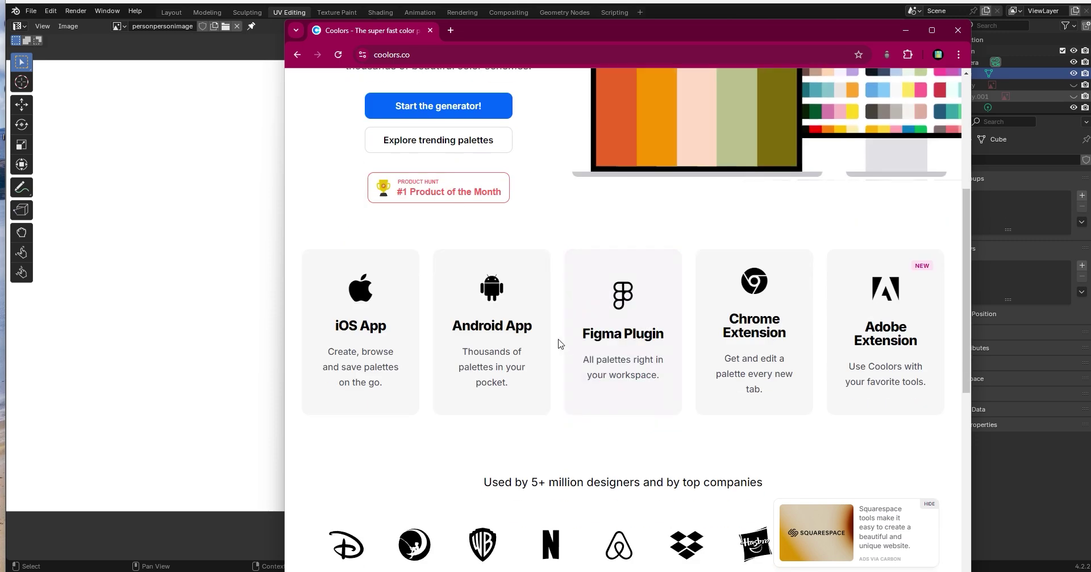
pyautogui.scroll(12, 645, 381)
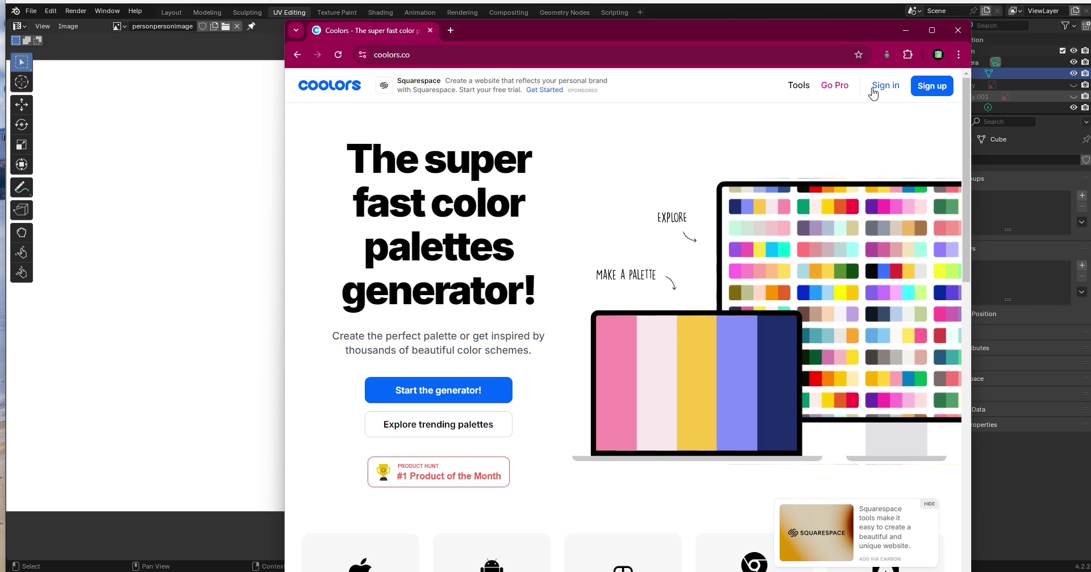
# Step: Sign in to Coolors with the existing Google account
pyautogui.click(900, 91)
pyautogui.click(670, 322)
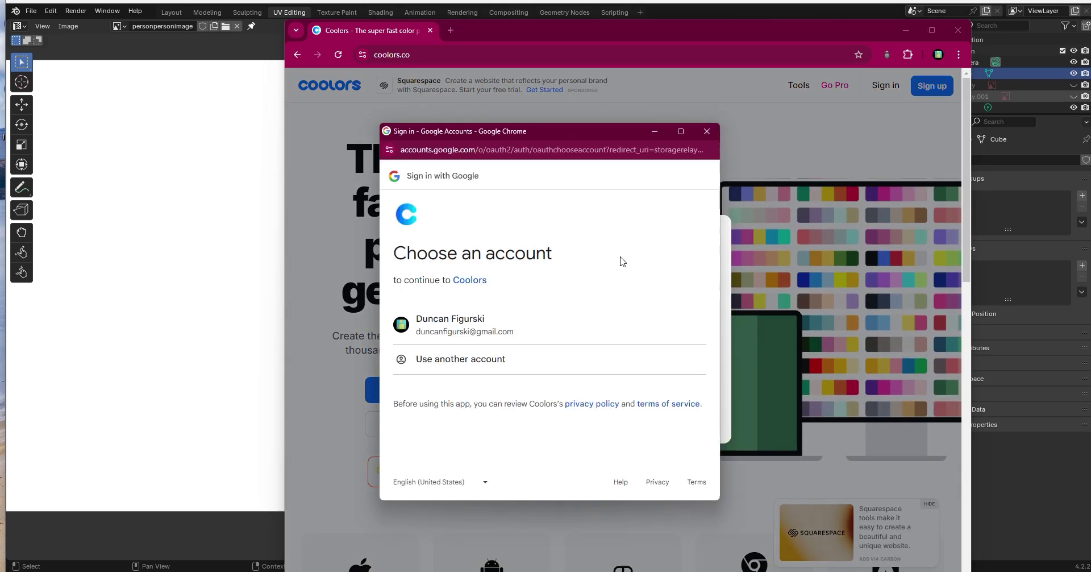
pyautogui.click(594, 321)
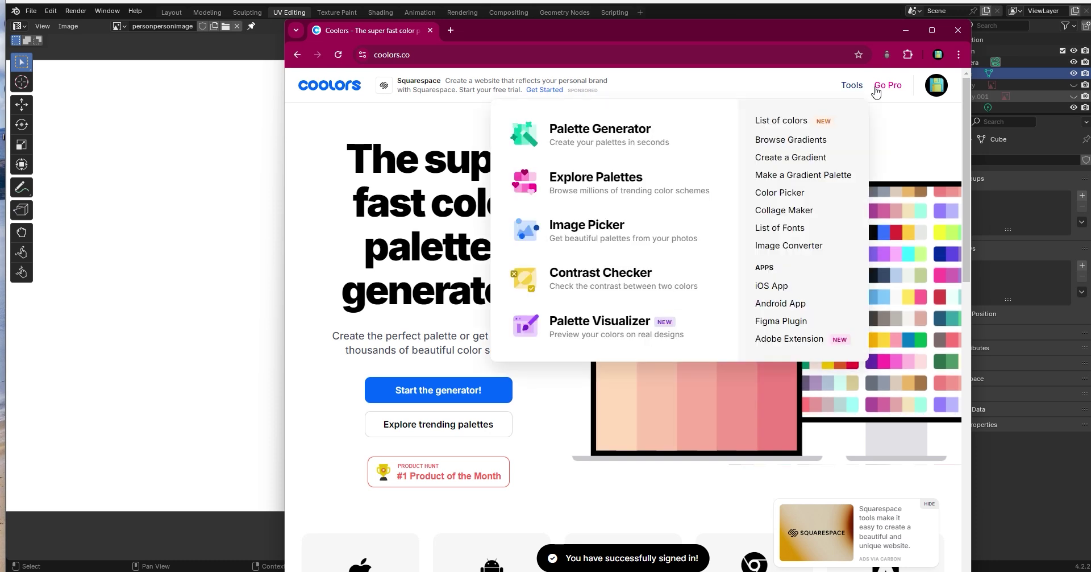
pyautogui.moveTo(852, 84)
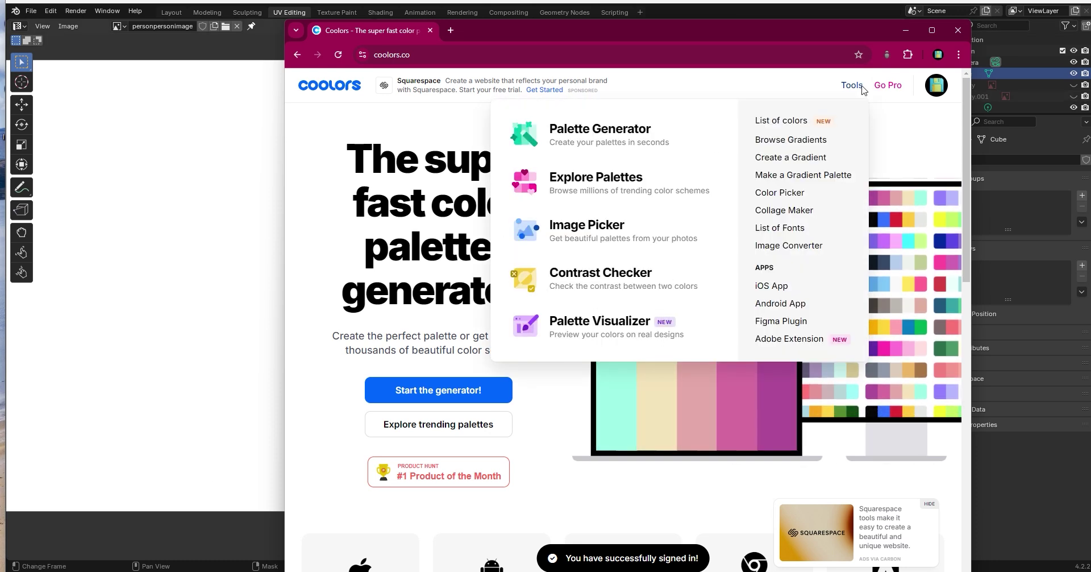
# Step: Open the Coolors Palette Generator, maximize the browser window, and dismiss the welcome message and tutorial
pyautogui.click(607, 140)
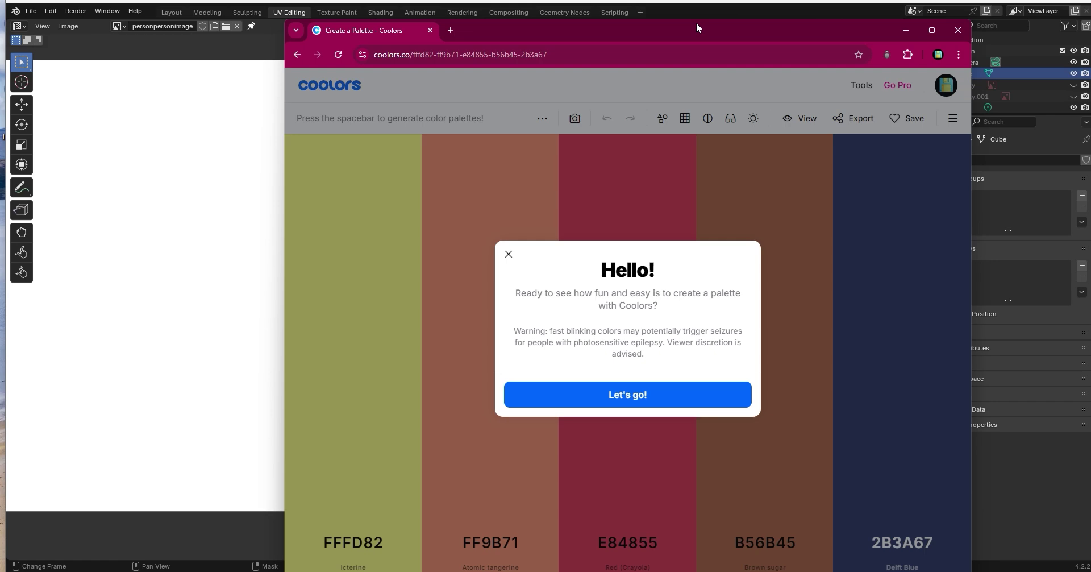
pyautogui.doubleClick(697, 22)
pyautogui.click(579, 367)
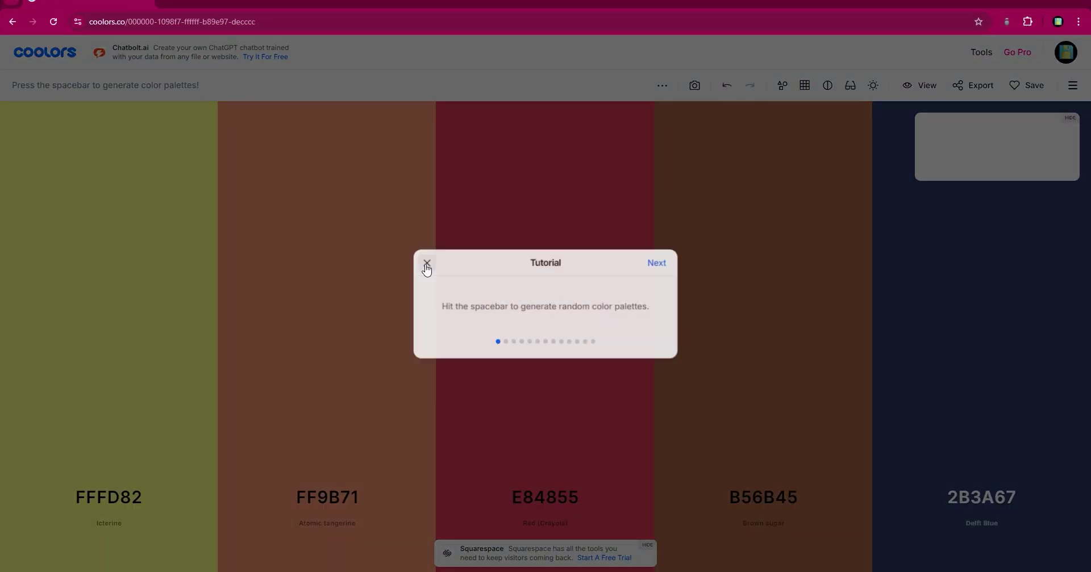
pyautogui.click(426, 262)
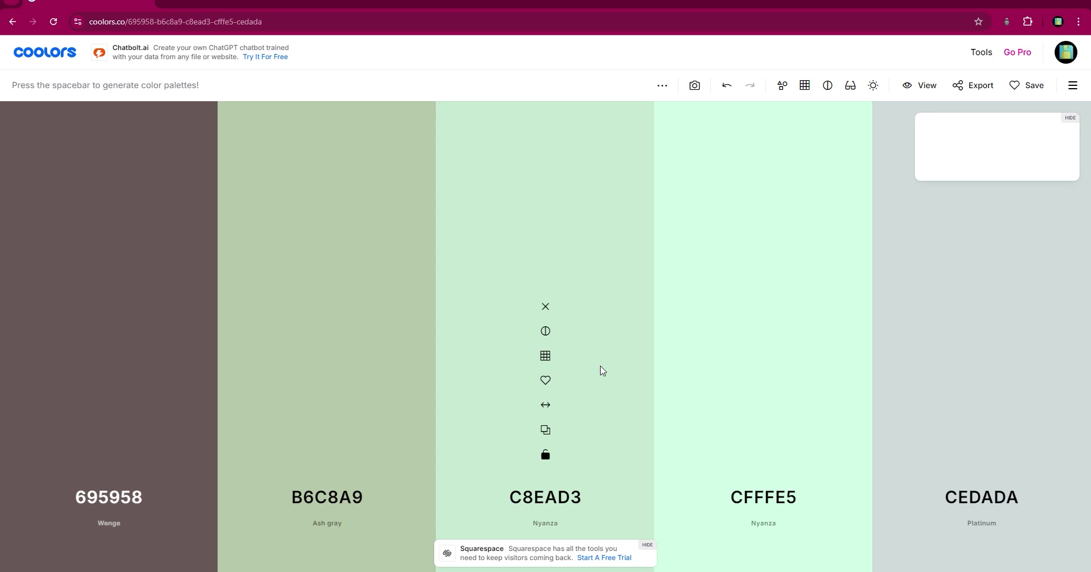
# Step: Generate random palettes until reaching the violet-to-green set 45425A, 575C55, 6C7D47, 96A13A, ACC12F
pyautogui.press('space')
pyautogui.press('space')
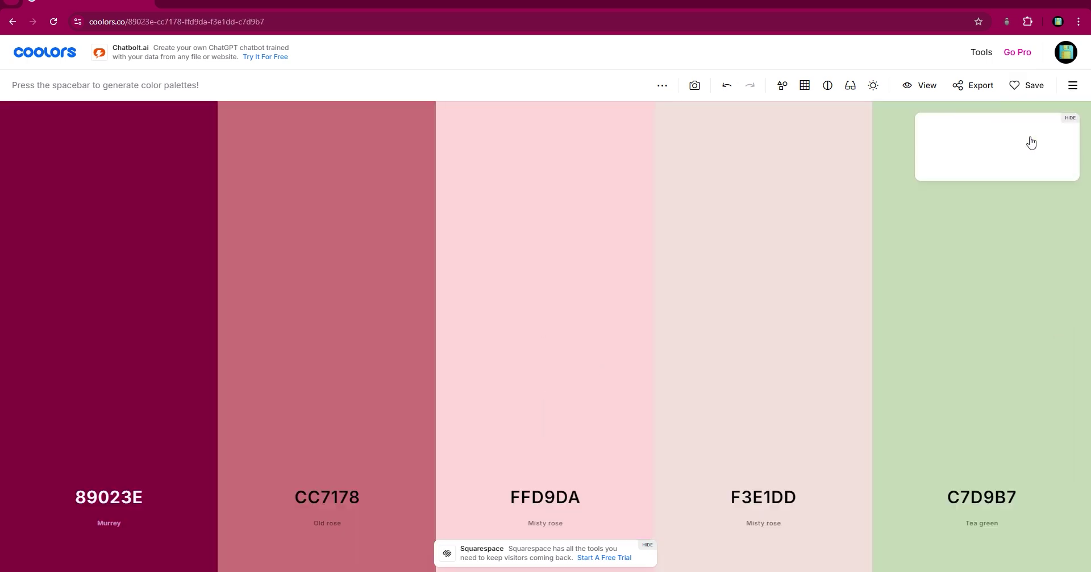
pyautogui.press('space')
pyautogui.press('space')
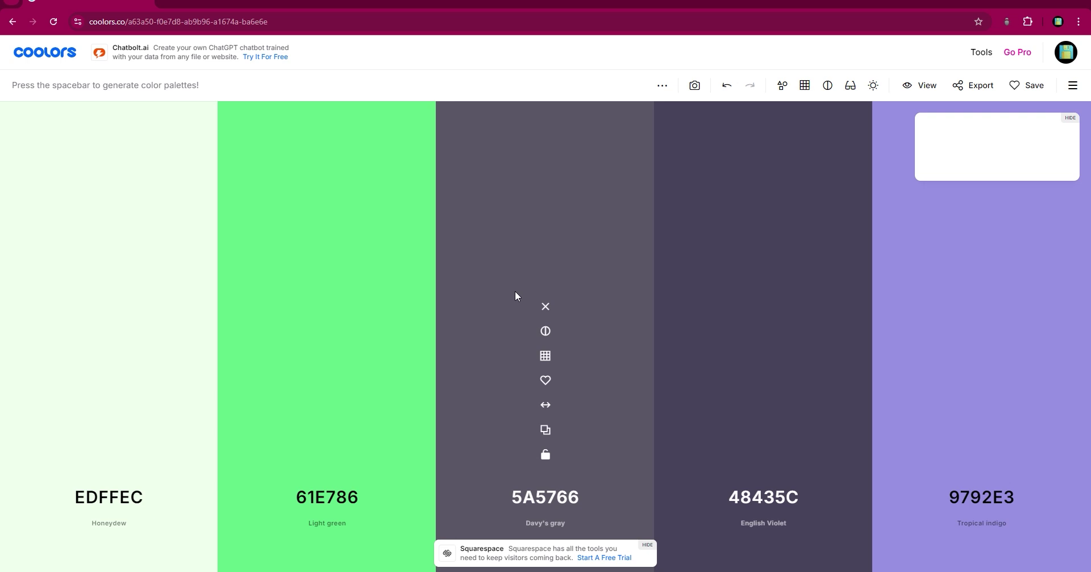
pyautogui.press('space')
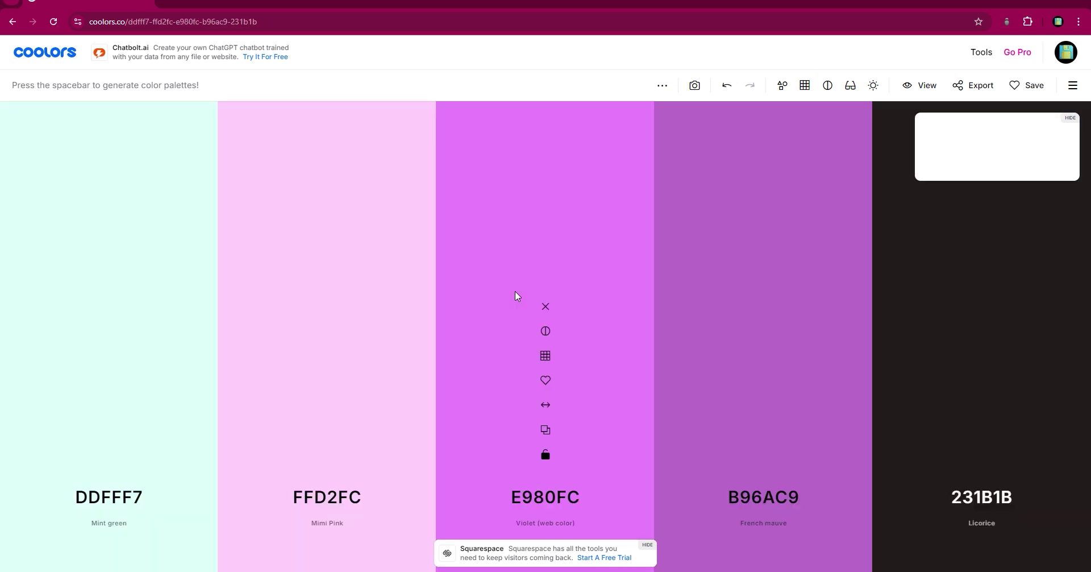
pyautogui.press('space')
pyautogui.press('space')
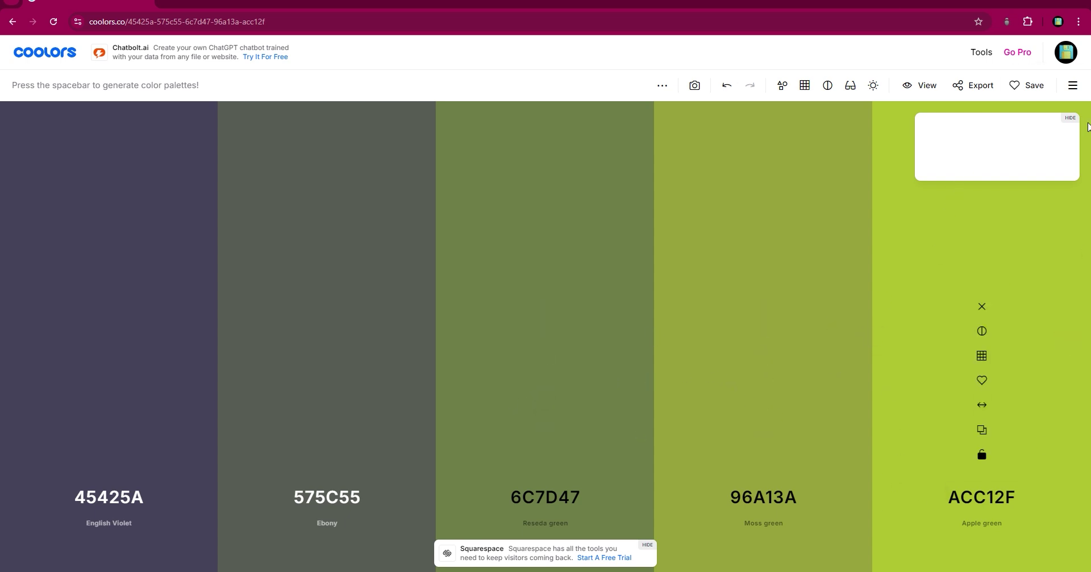
# Step: Export the palette as an image titled PersonPersonColors with the RGB color space
pyautogui.click(985, 88)
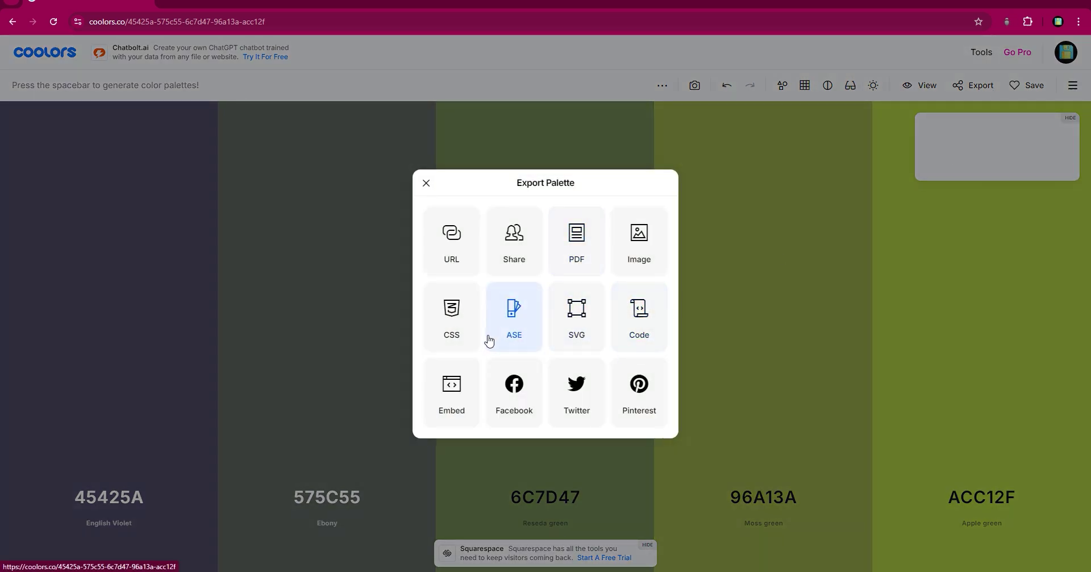
pyautogui.click(625, 246)
pyautogui.click(644, 289)
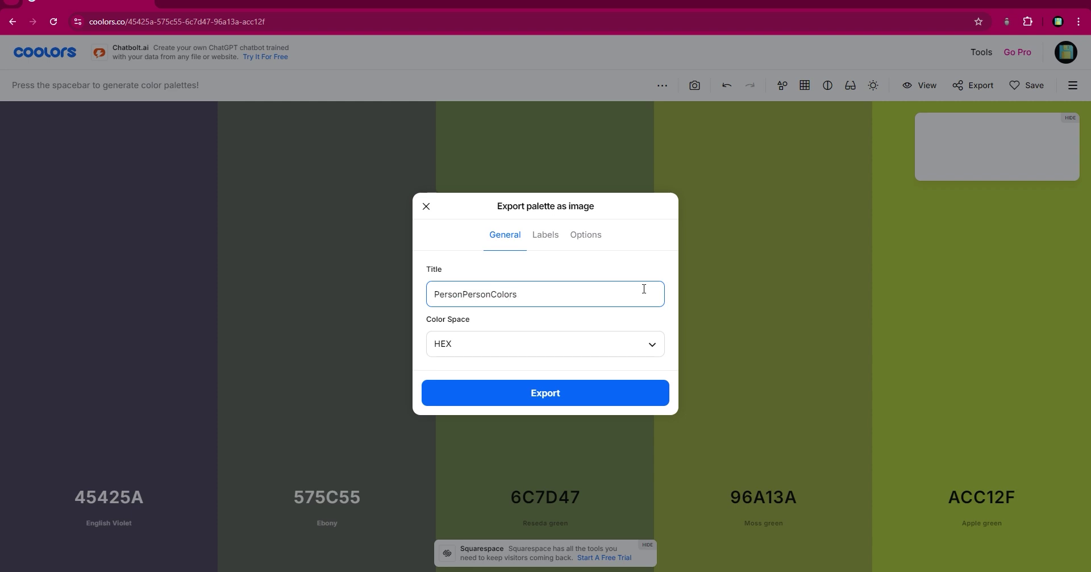
pyautogui.click(652, 345)
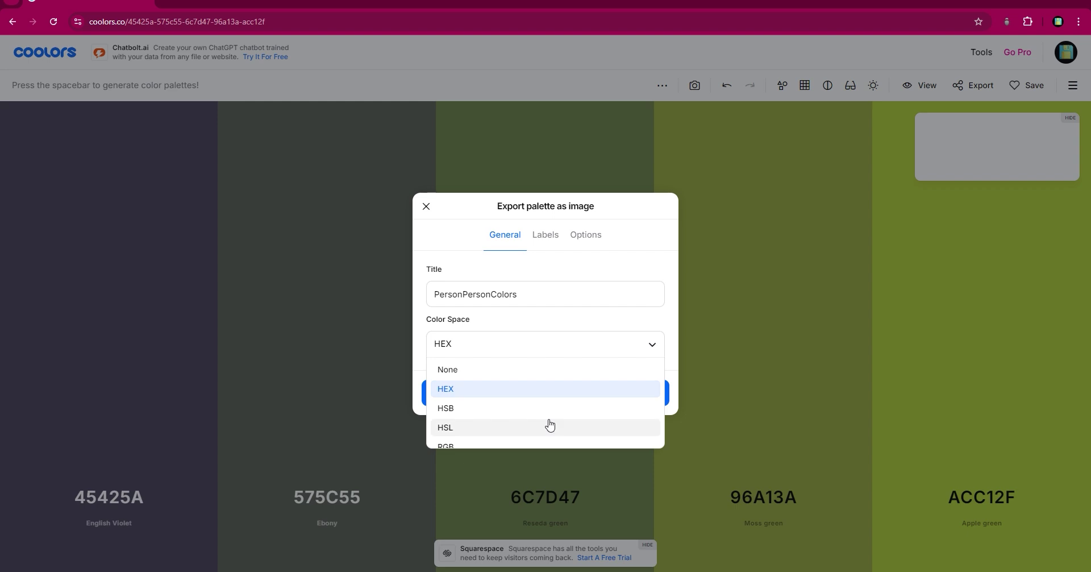
pyautogui.click(514, 446)
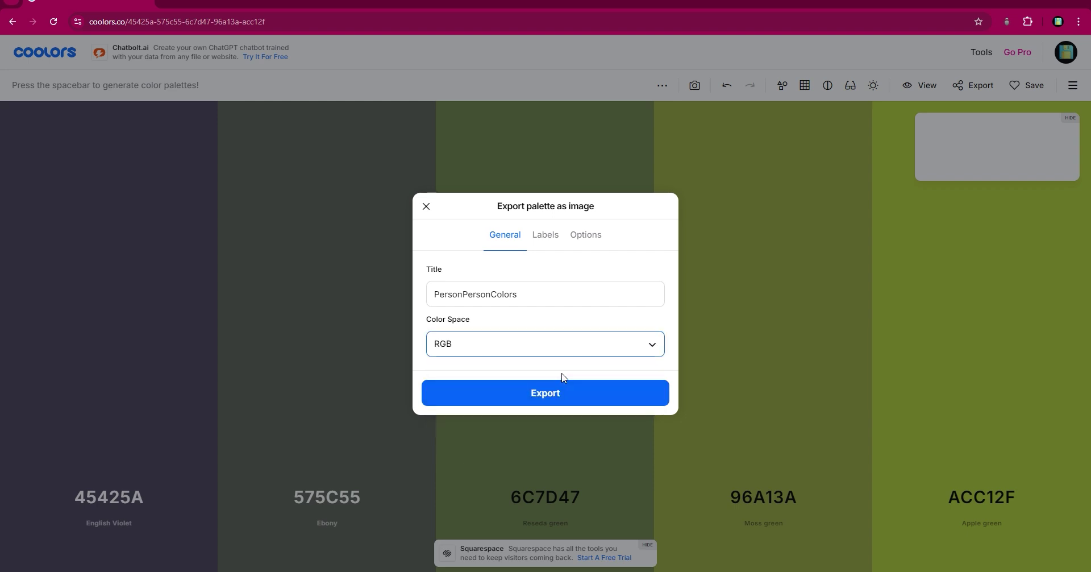
pyautogui.click(575, 400)
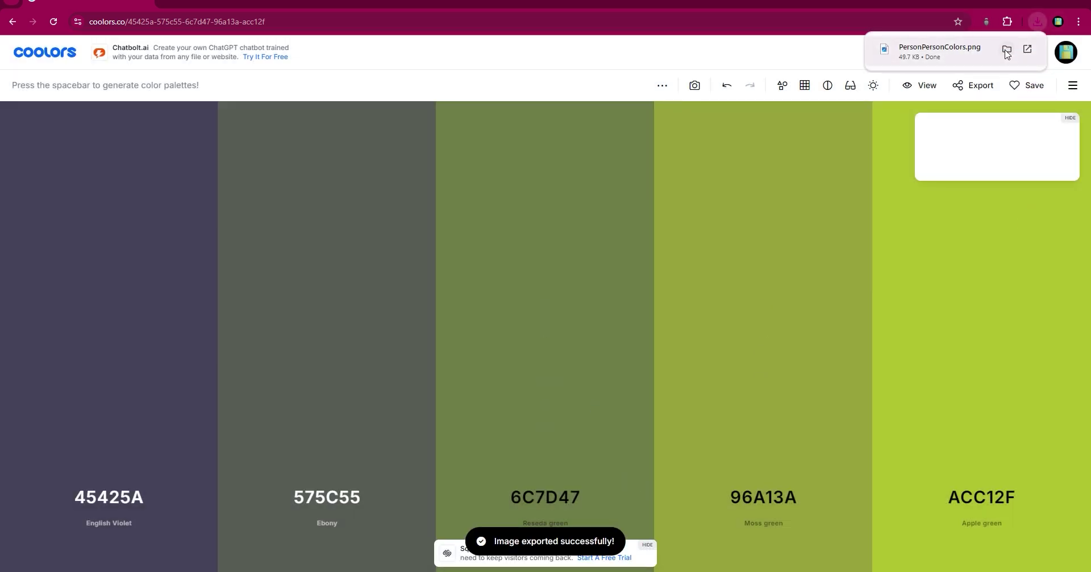
# Step: Show the exported palette image in its download folder and open the project's pERSOnPersON folder in a second File Explorer window
pyautogui.click(1007, 48)
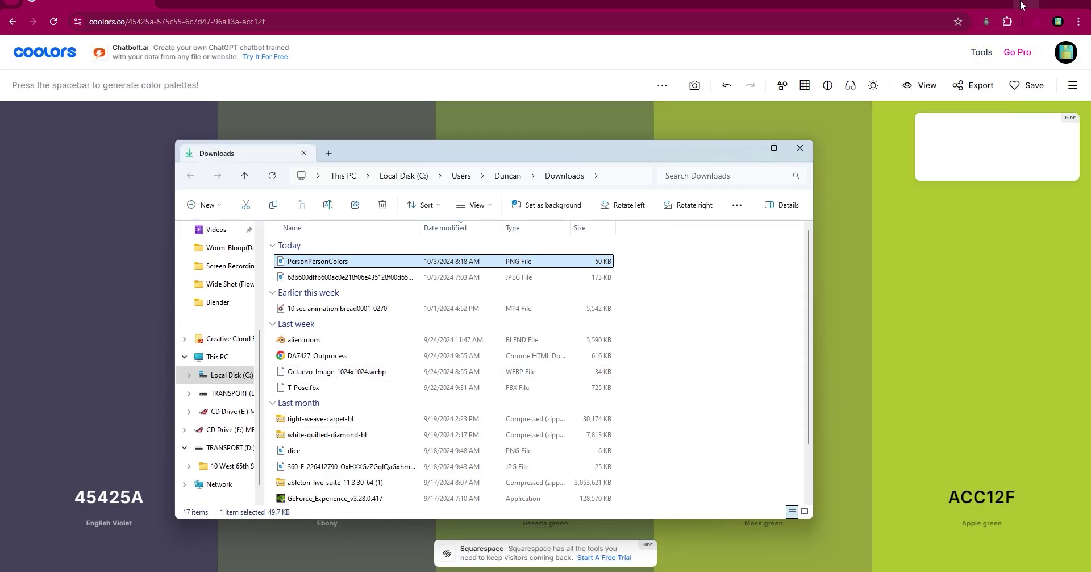
pyautogui.click(1026, 5)
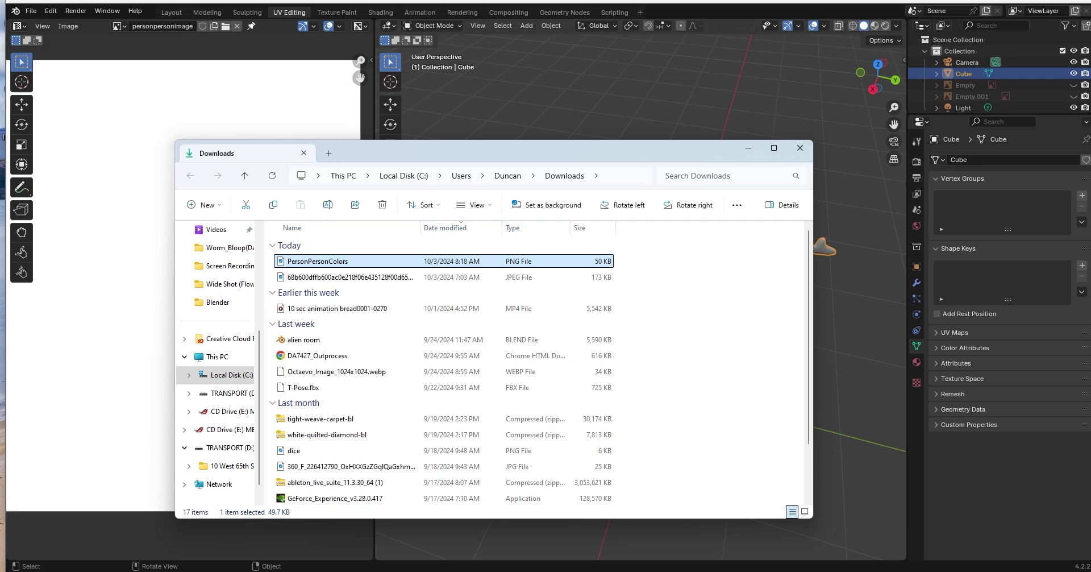
pyautogui.rightClick(532, 571)
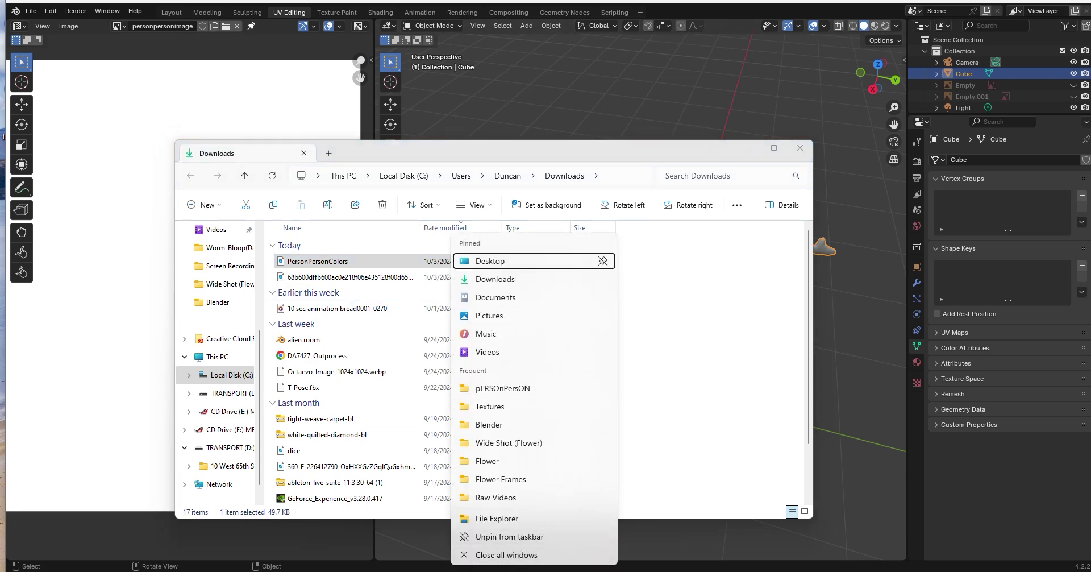
pyautogui.click(511, 519)
pyautogui.moveTo(545, 159); pyautogui.dragTo(704, 143)
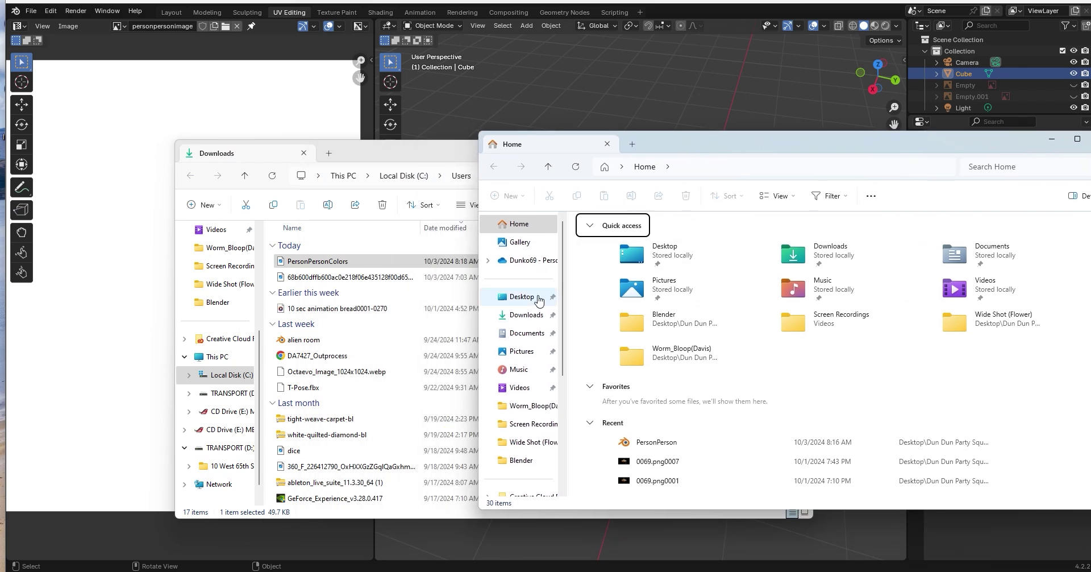
pyautogui.click(521, 295)
pyautogui.doubleClick(635, 237)
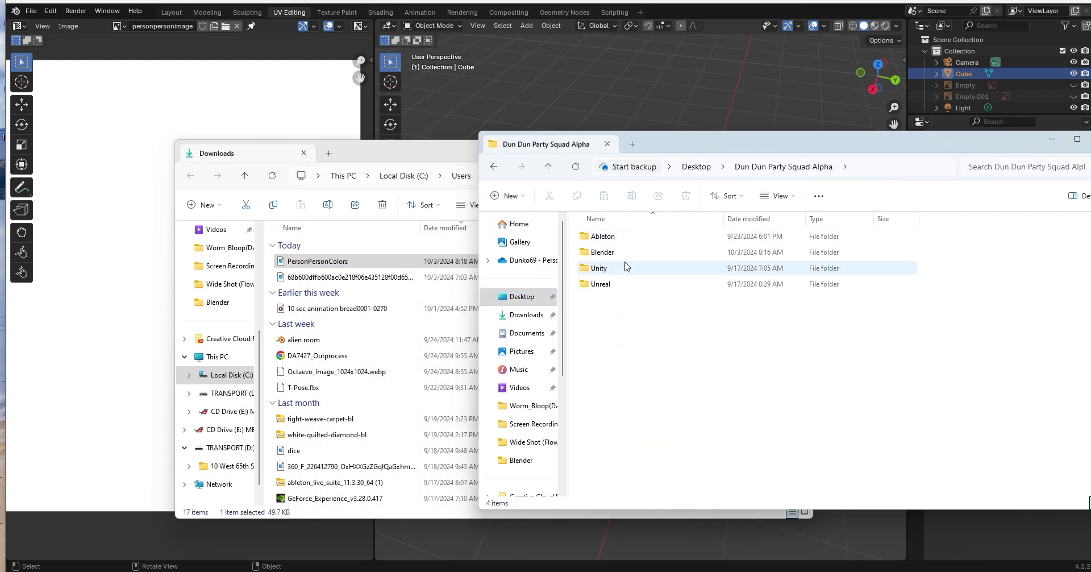
pyautogui.doubleClick(622, 251)
pyautogui.doubleClick(637, 270)
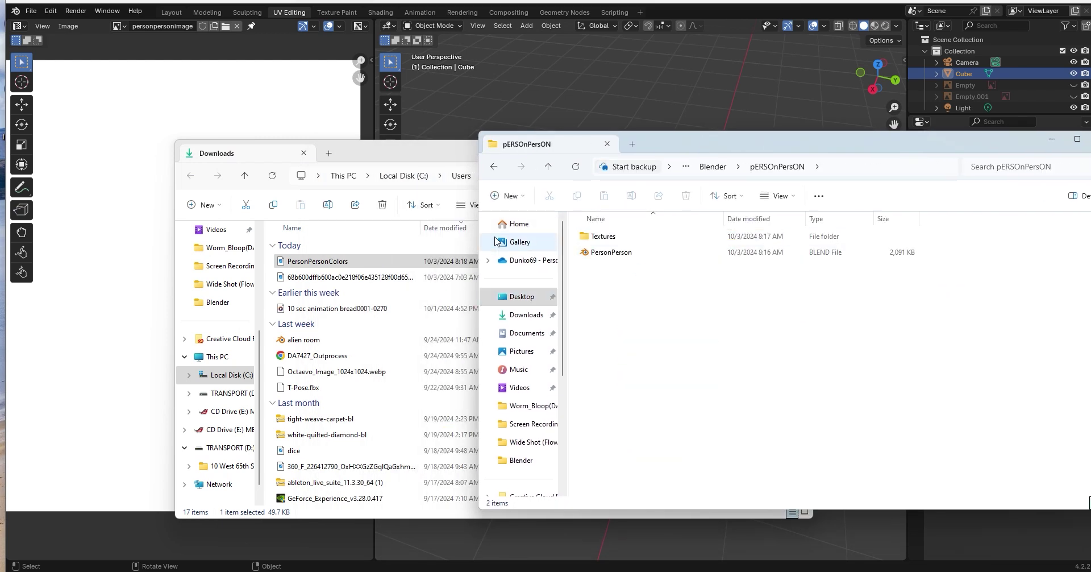
# Step: Move the PersonPersonColors image from Downloads into the project's Textures folder and close both File Explorer windows
pyautogui.click(324, 262)
pyautogui.moveTo(325, 269); pyautogui.dragTo(631, 237)
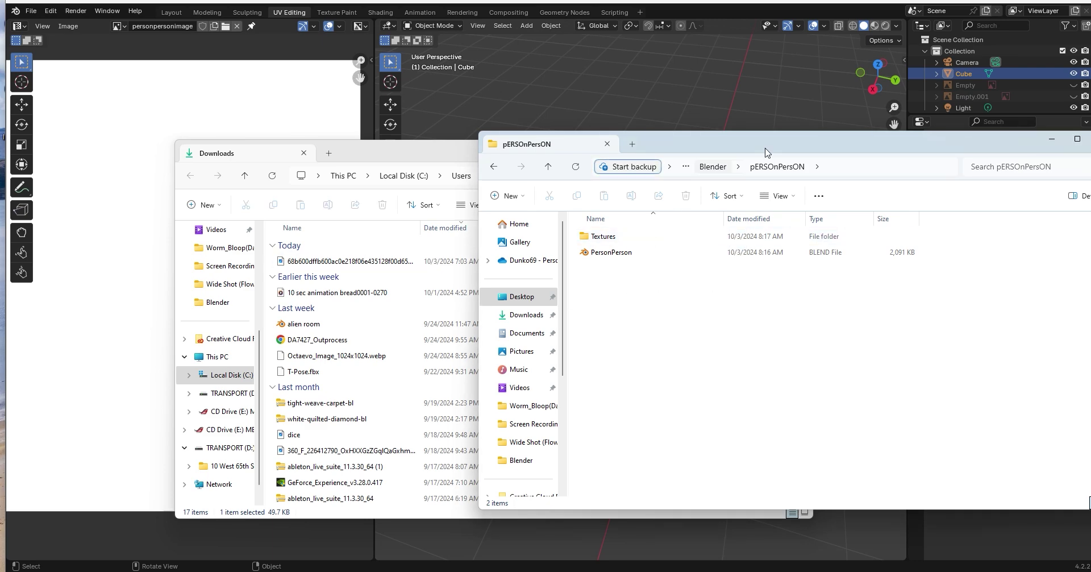
pyautogui.click(459, 156)
pyautogui.click(802, 148)
pyautogui.moveTo(1021, 142); pyautogui.dragTo(639, 192)
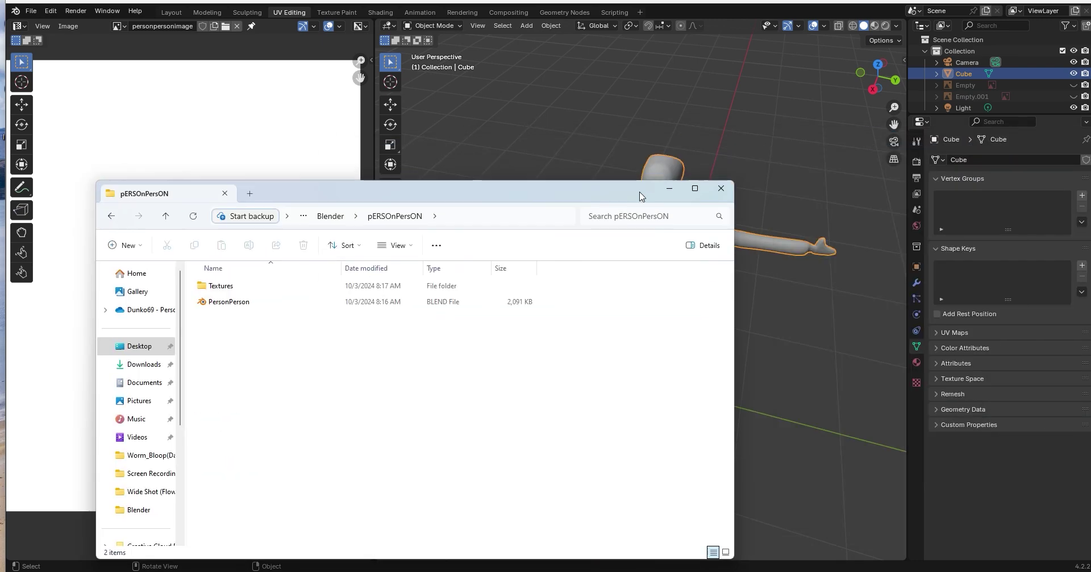
pyautogui.click(719, 192)
# Step: In Blender's Shading workspace, load PersonPersonColors.png from the Textures folder into the material's image texture node
pyautogui.click(375, 12)
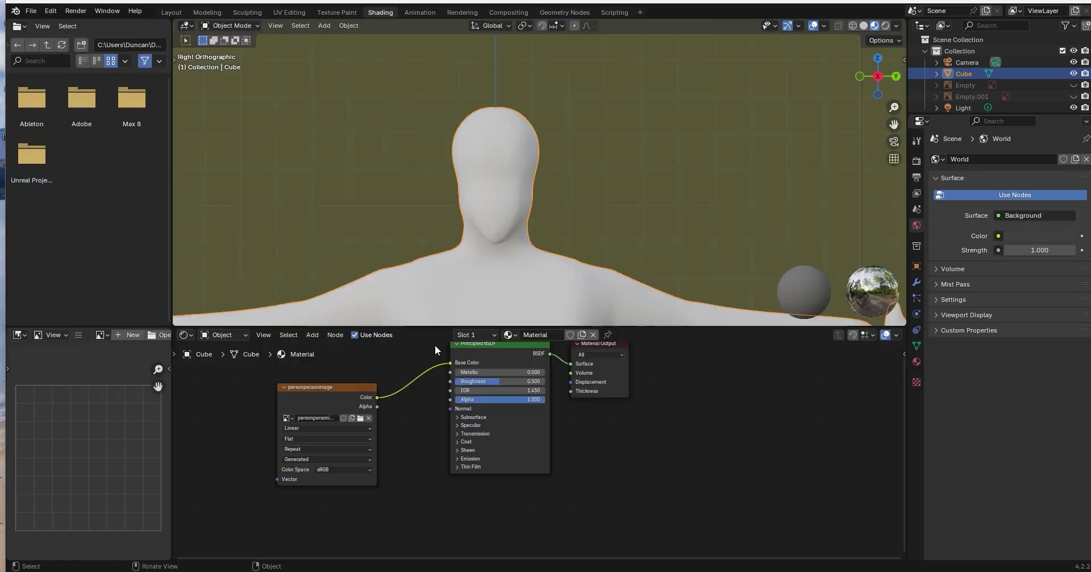
pyautogui.click(287, 418)
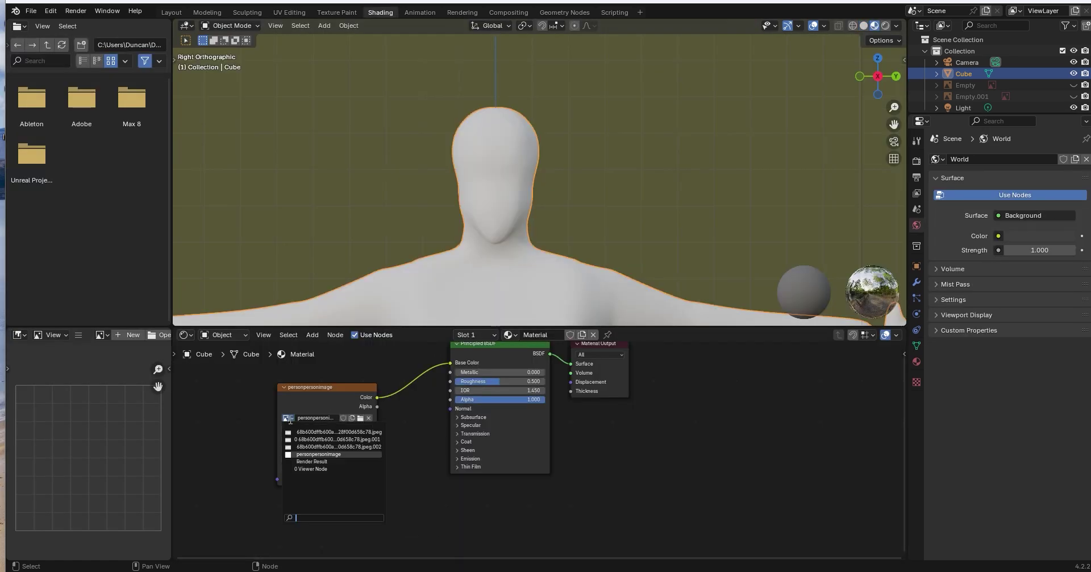
pyautogui.click(361, 417)
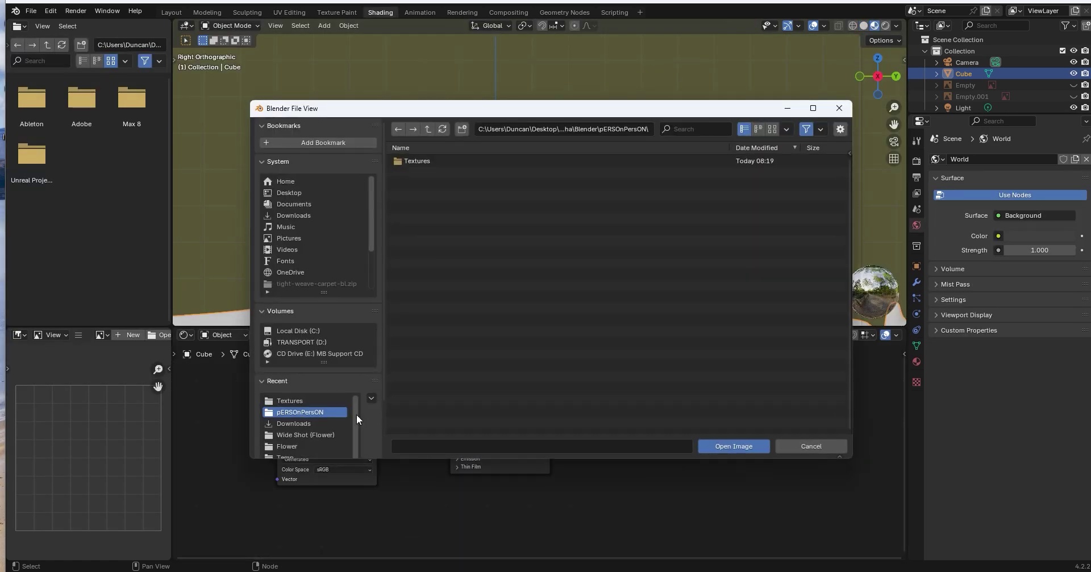
pyautogui.doubleClick(422, 162)
pyautogui.click(444, 161)
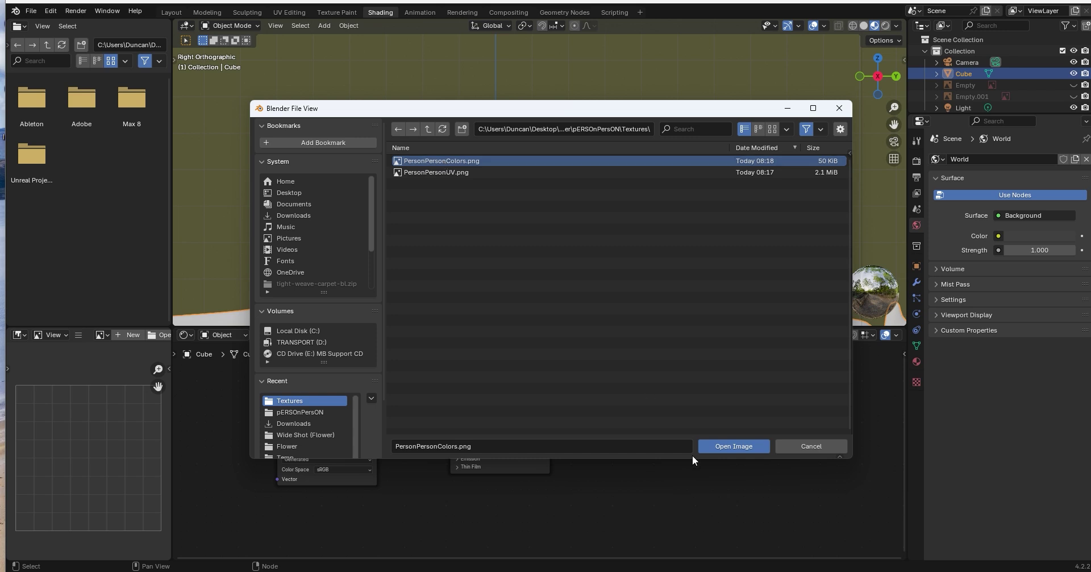
pyautogui.click(733, 446)
# Step: Inspect how the palette texture falls on the character's head and body, using rendered viewport shading
pyautogui.scroll(-5, 503, 251)
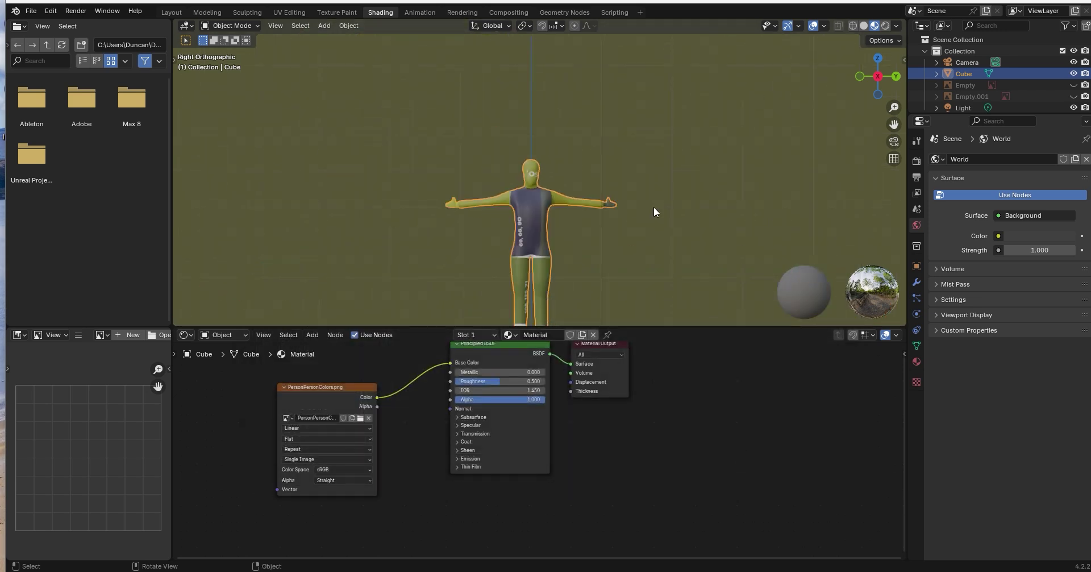
pyautogui.moveTo(653, 206); pyautogui.dragTo(859, 83, button='middle')
pyautogui.scroll(6, 533, 264)
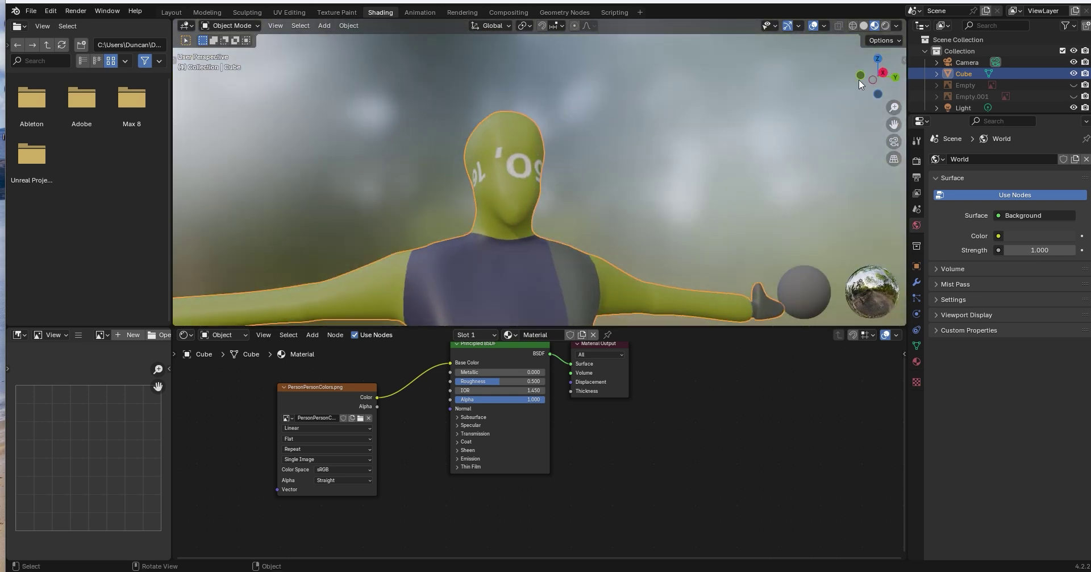
pyautogui.click(885, 26)
pyautogui.moveTo(656, 167)
pyautogui.mouseDown(button='middle')
pyautogui.moveTo(513, 202)
pyautogui.moveTo(619, 217)
pyautogui.mouseUp(button='middle')
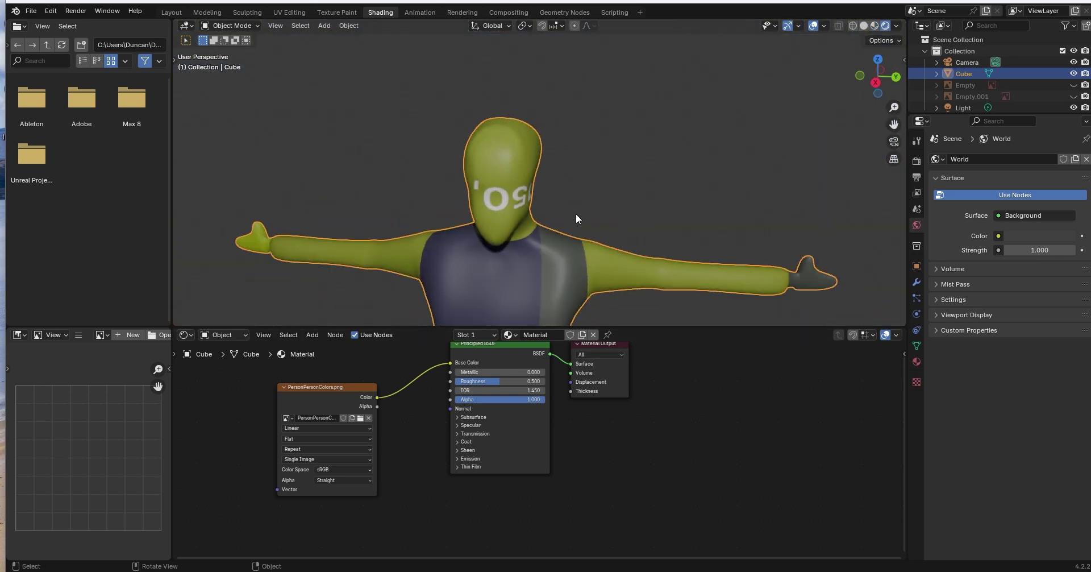
pyautogui.scroll(-6, 585, 250)
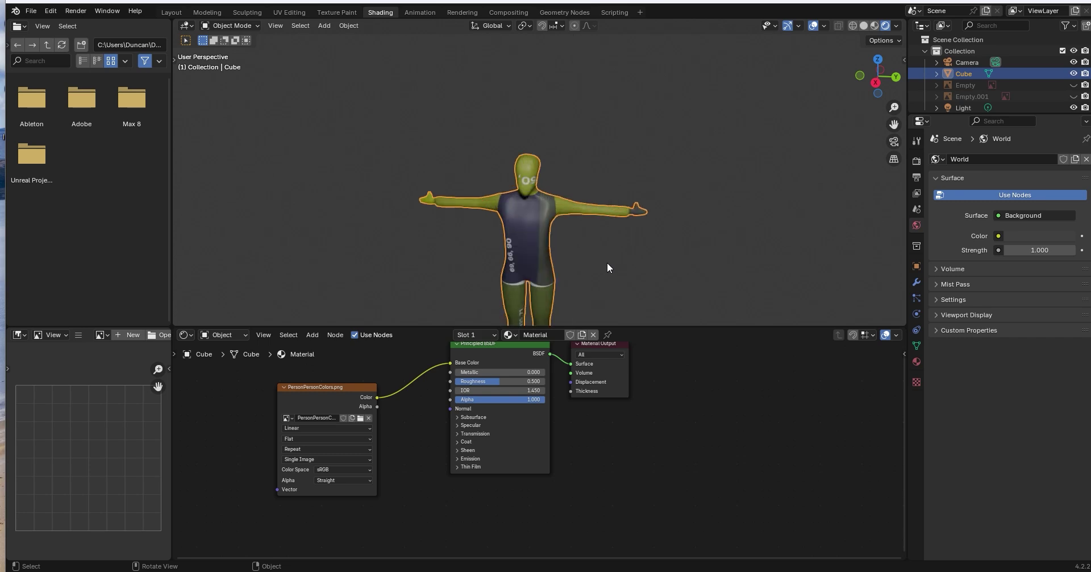
# Step: Return to the UV Editing workspace with the body in Edit Mode and open PersonPersonColors.png behind its UV layout
pyautogui.click(289, 12)
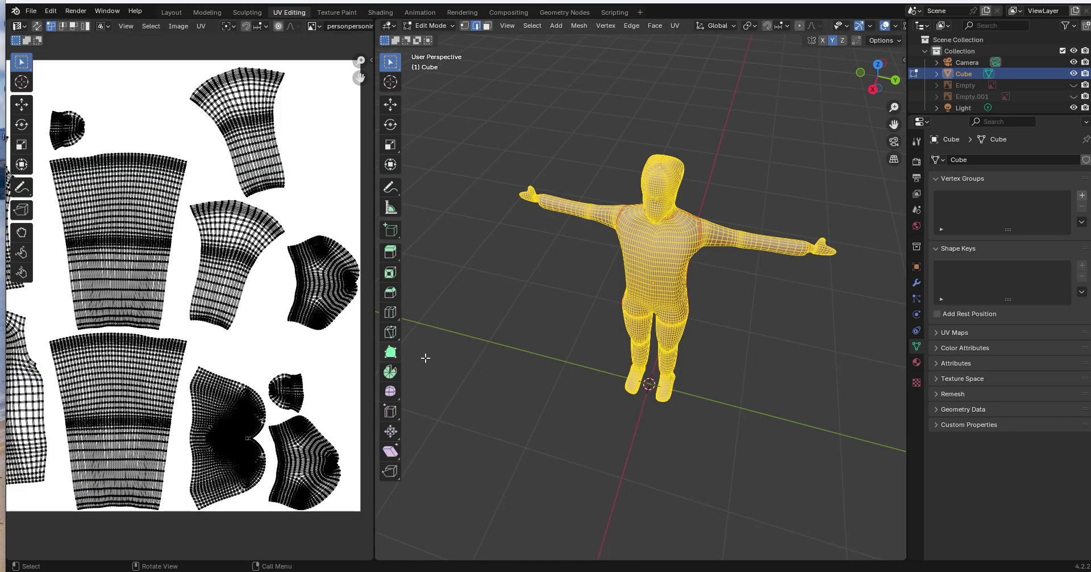
pyautogui.scroll(8, 548, 338)
pyautogui.scroll(-10, 555, 326)
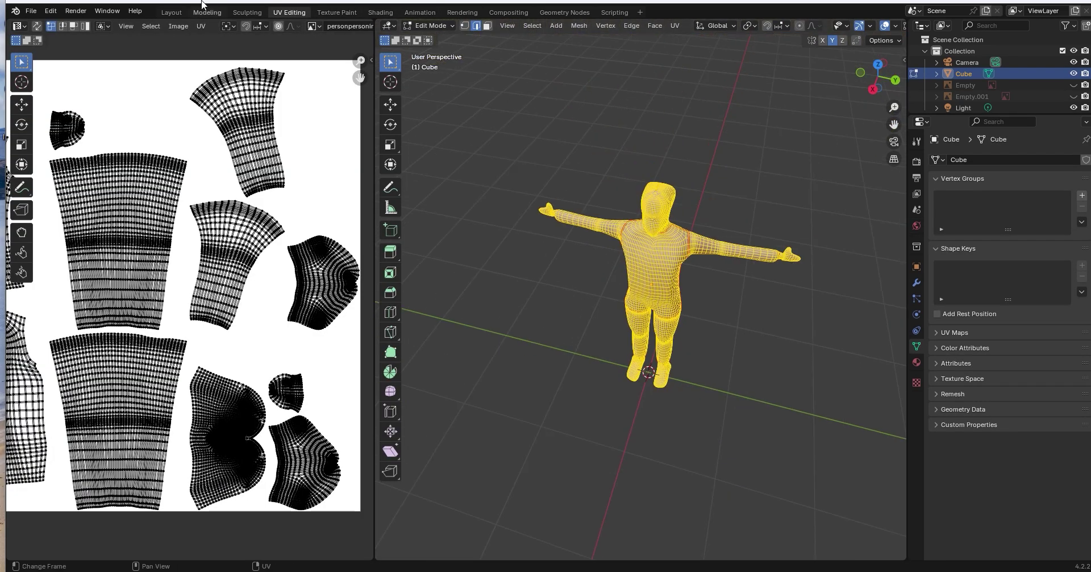
pyautogui.click(180, 26)
pyautogui.click(207, 50)
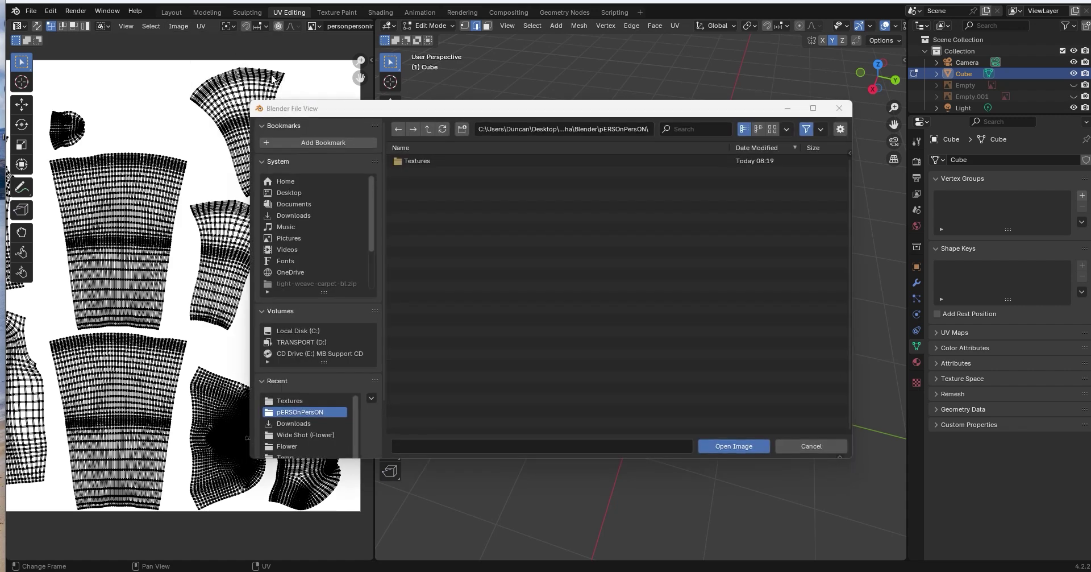
pyautogui.click(452, 160)
pyautogui.doubleClick(453, 161)
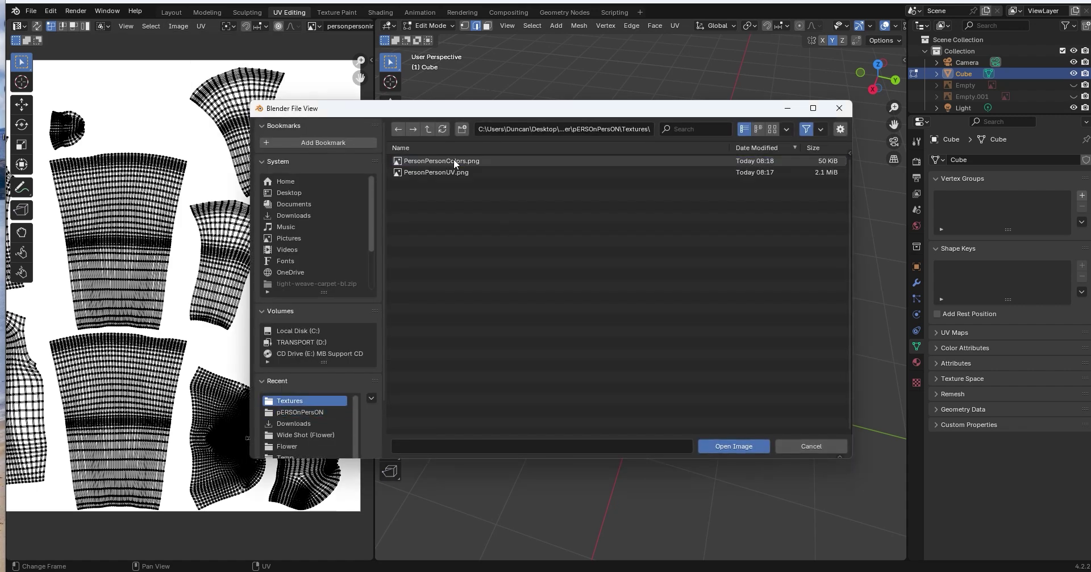
pyautogui.click(454, 161)
pyautogui.click(734, 445)
# Step: Examine the UV islands over the palette colors and deselect the whole body mesh
pyautogui.scroll(3, 206, 333)
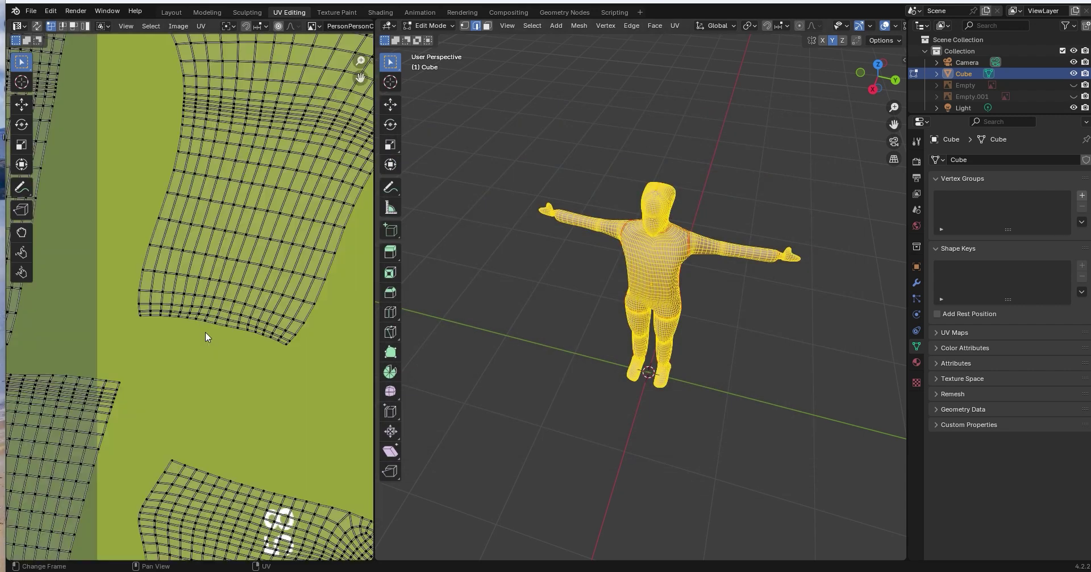
pyautogui.scroll(-3, 214, 333)
pyautogui.scroll(3, 225, 330)
pyautogui.moveTo(225, 326); pyautogui.dragTo(94, 459, button='middle')
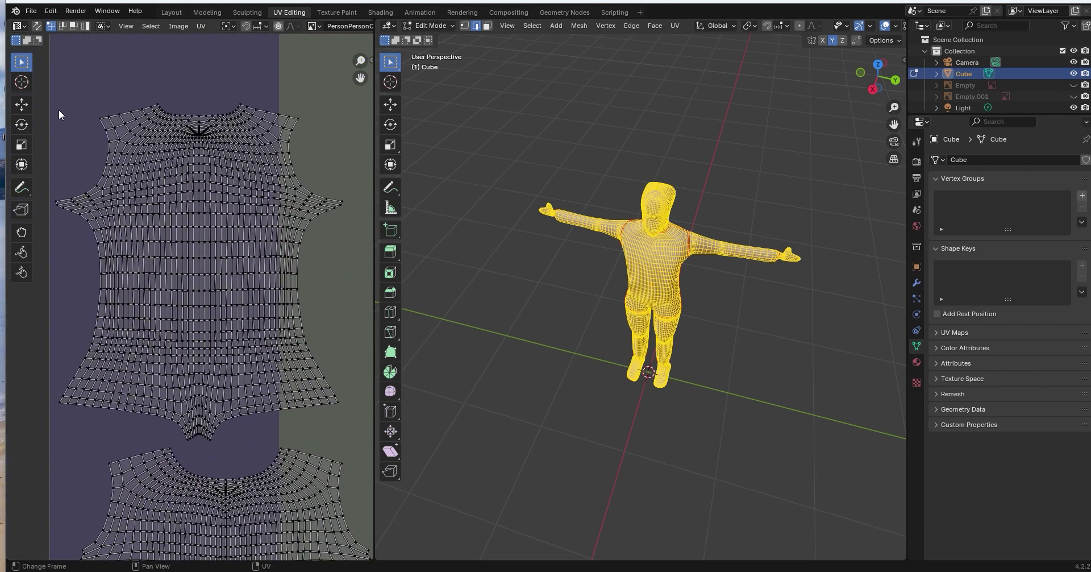
pyautogui.click(543, 262)
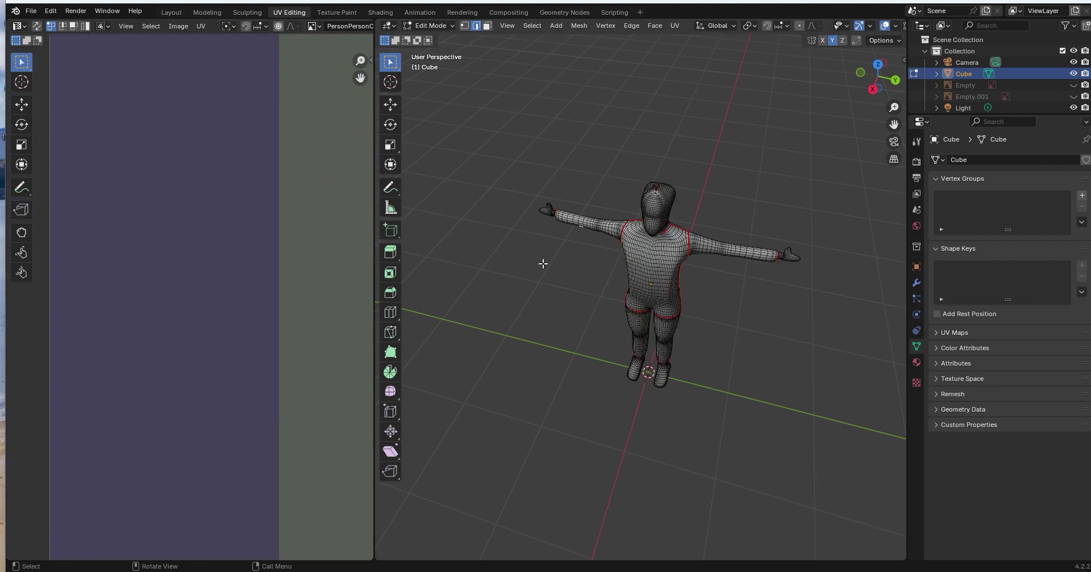
# Step: Save the project under the new name PersonPerson(COLORSCHEMEUVVARIANT).blend and check for the file in its project folder
pyautogui.scroll(5, 660, 416)
pyautogui.scroll(-7, 660, 416)
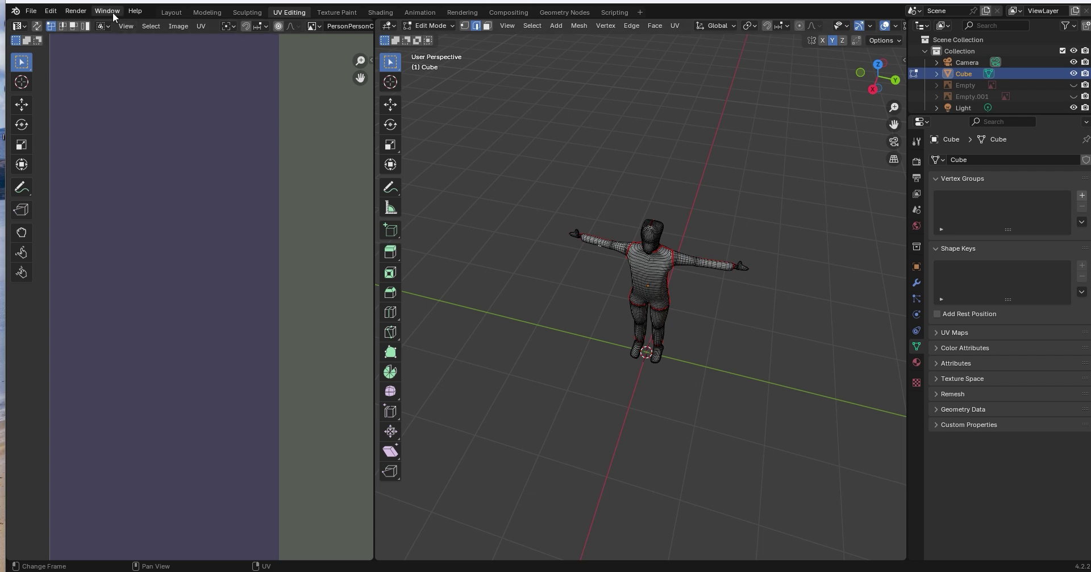
pyautogui.click(31, 11)
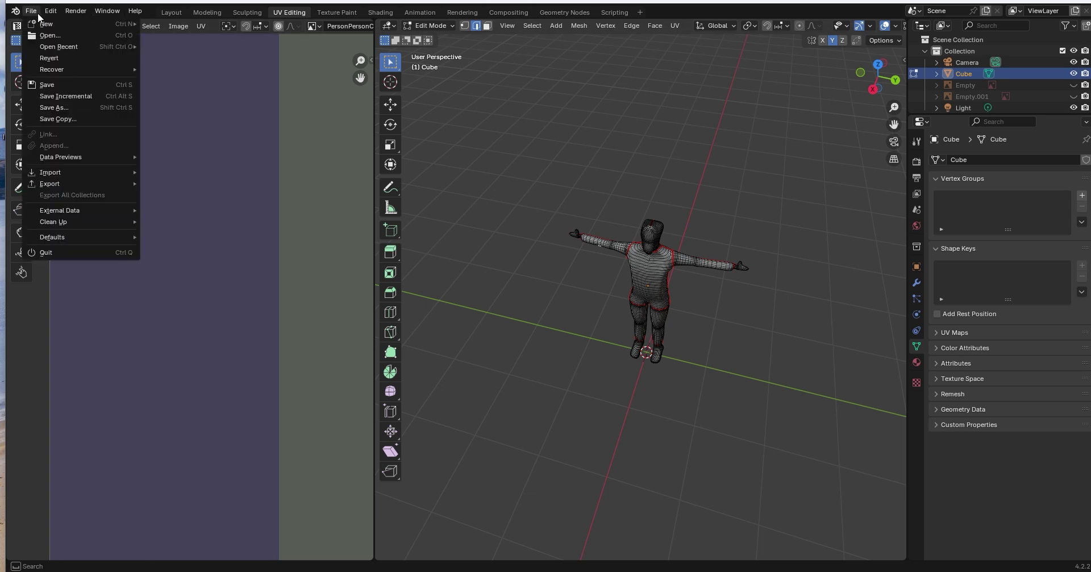
pyautogui.click(68, 107)
pyautogui.click(434, 445)
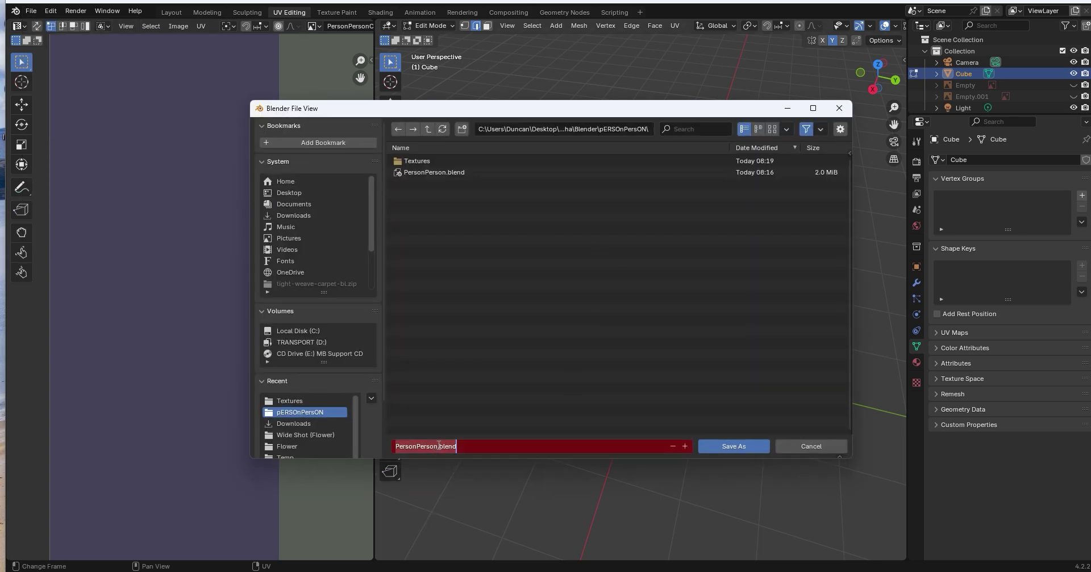
pyautogui.click(439, 446)
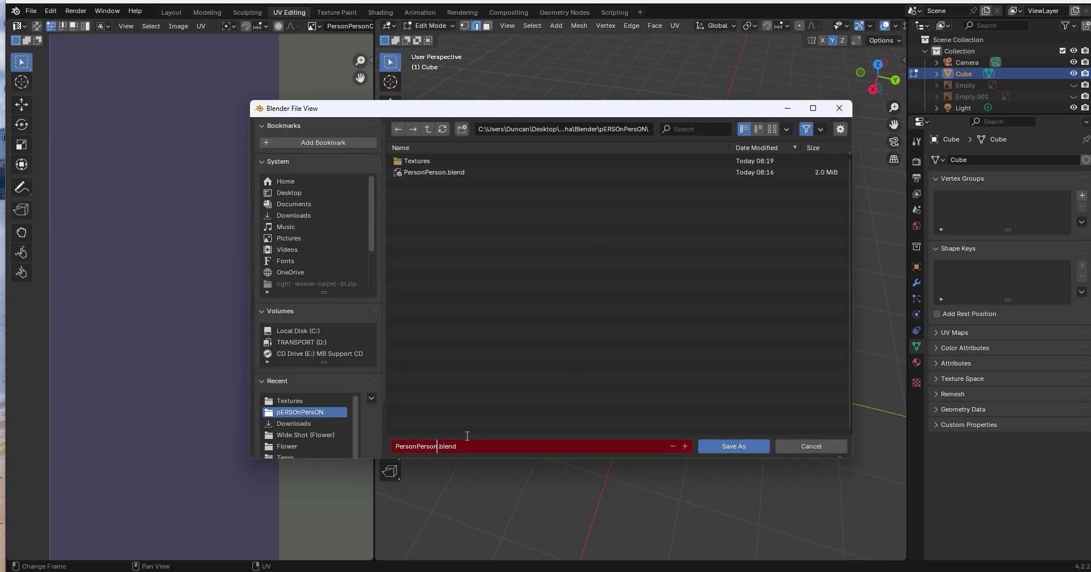
pyautogui.write('(COLORSCHEMEUV V')
pyautogui.press('BackSpace')
pyautogui.click(745, 445)
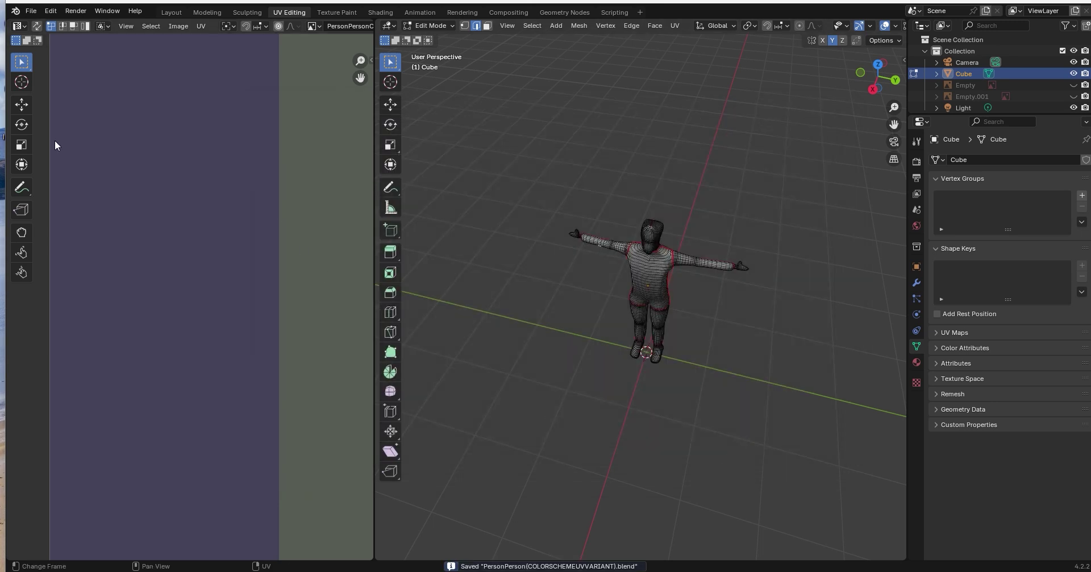
pyautogui.press('super+e')
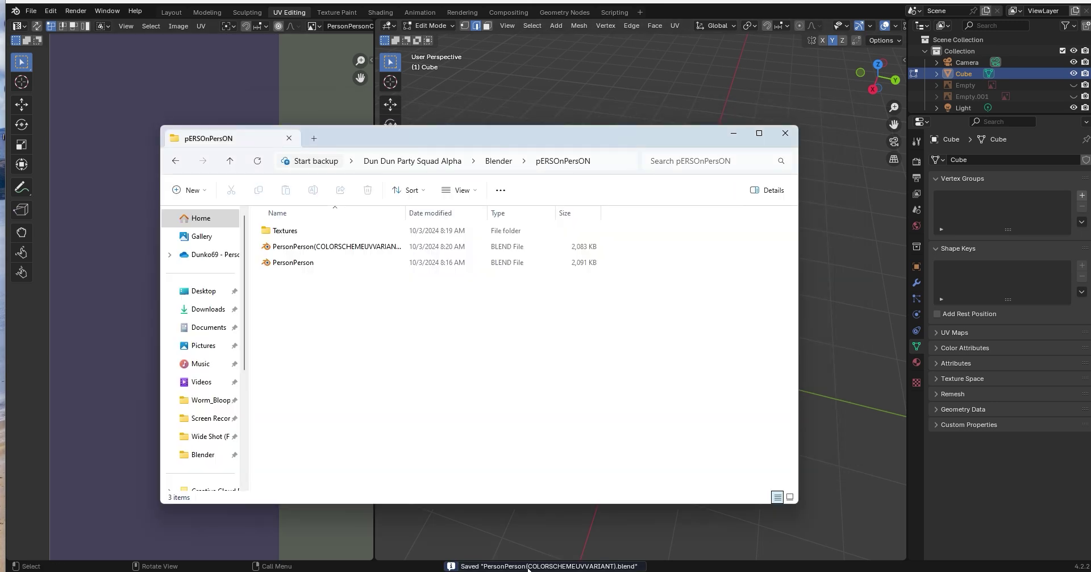
pyautogui.click(785, 133)
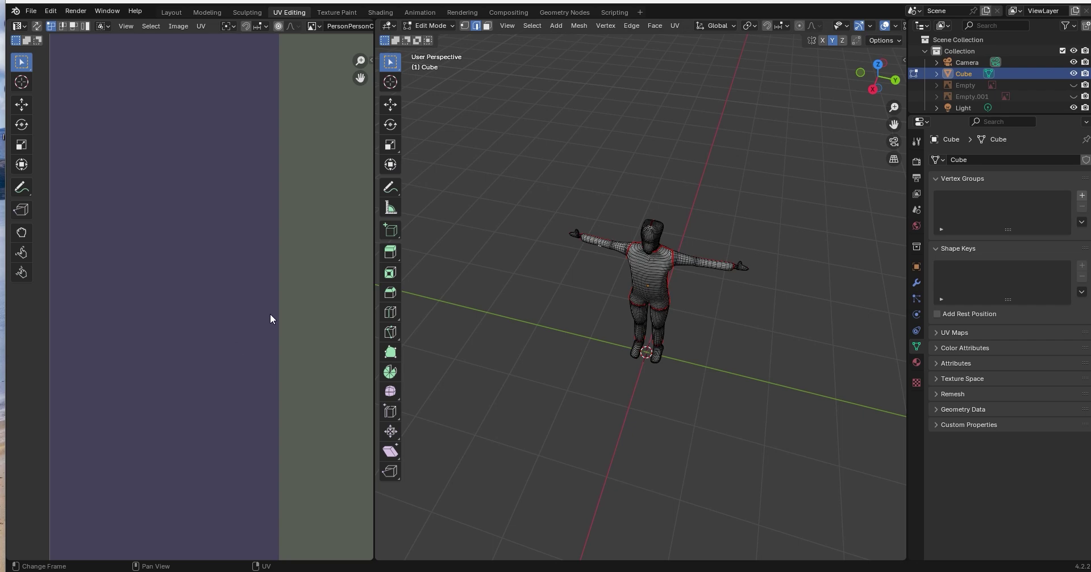
# Step: Select the whole body mesh and bring its UV islands into view over the palette
pyautogui.scroll(-5, 654, 312)
pyautogui.scroll(7, 675, 332)
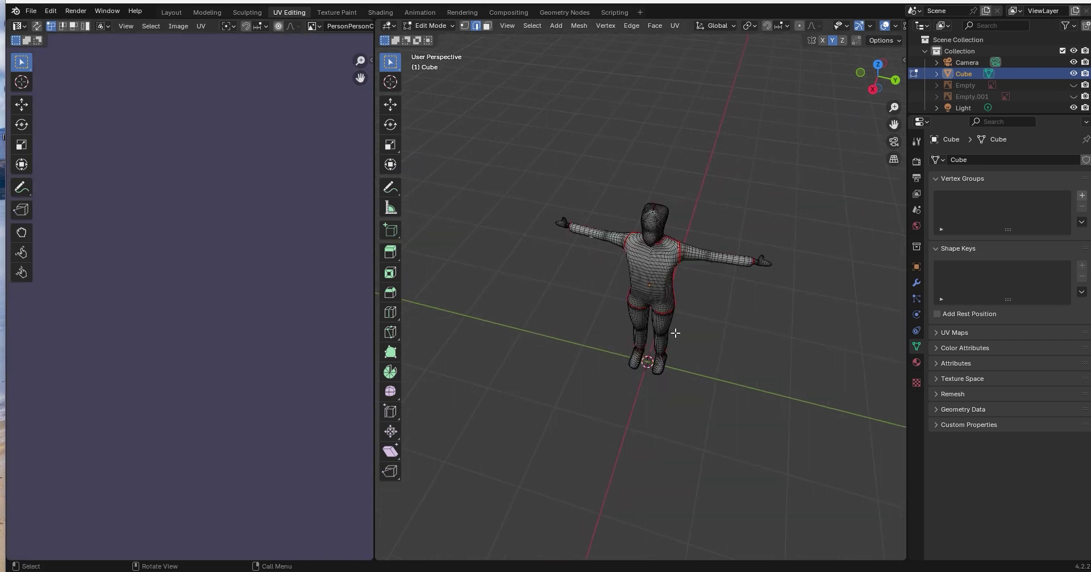
pyautogui.press('a')
pyautogui.scroll(8, 371, 361)
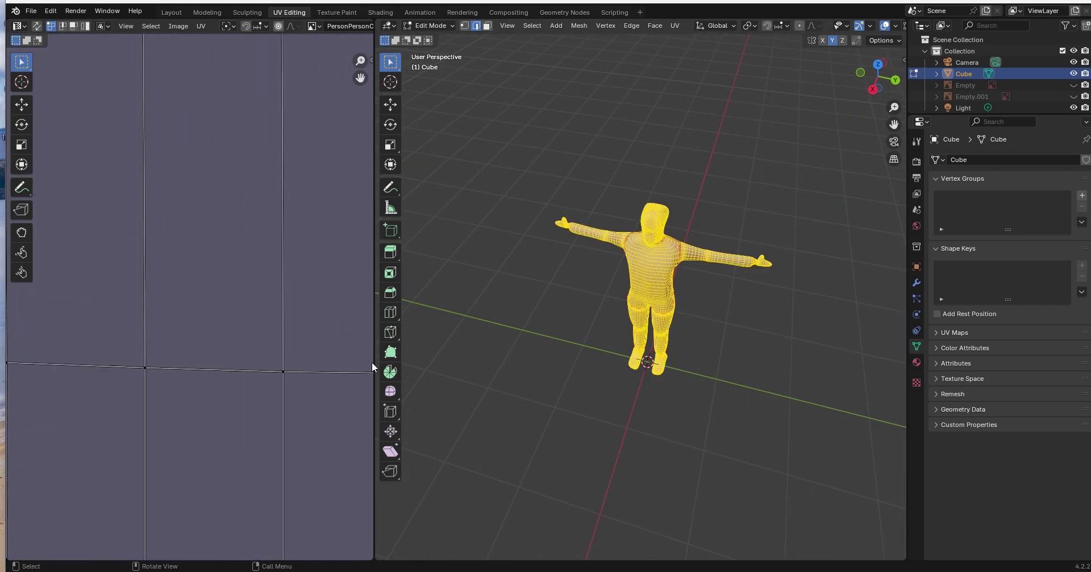
pyautogui.scroll(-3, 369, 360)
pyautogui.scroll(1, 211, 312)
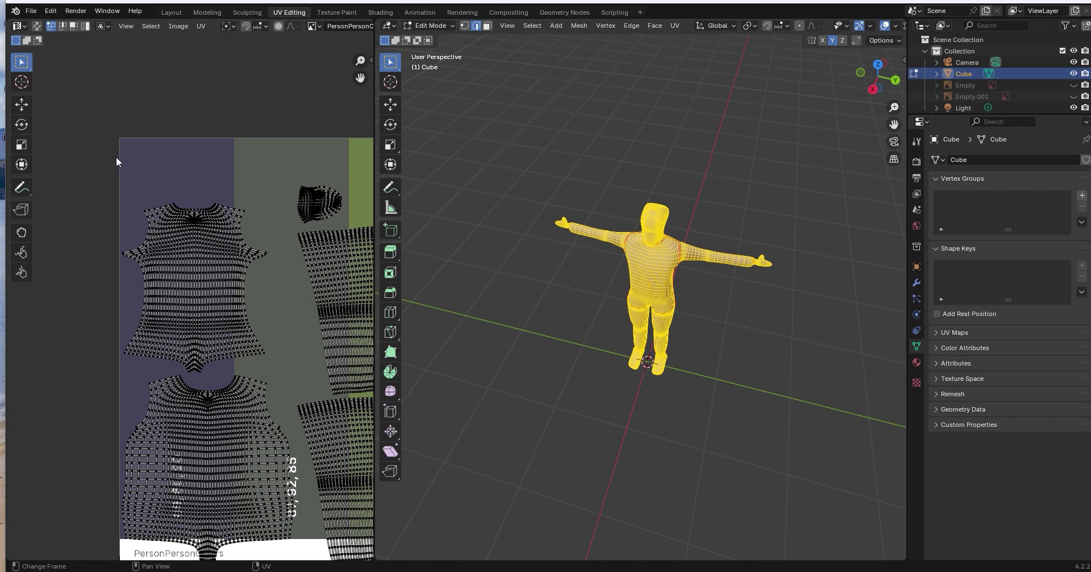
# Step: Shrink the upper torso UV island and place it at the top of the dark purple 69, 66, 90 stripe
pyautogui.moveTo(95, 165); pyautogui.dragTo(273, 373)
pyautogui.press('g')
pyautogui.click(282, 353)
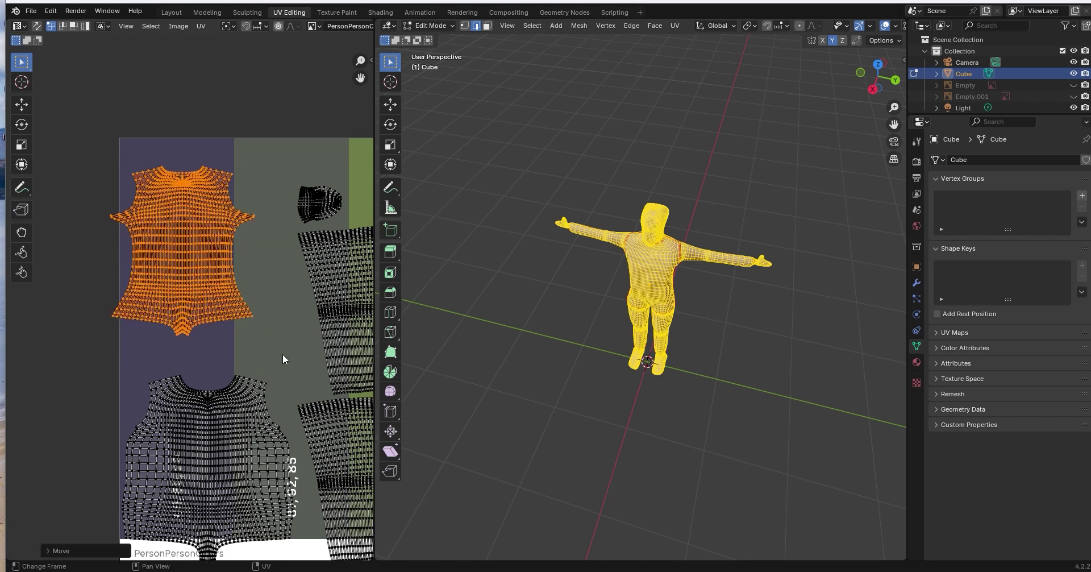
pyautogui.press('s')
pyautogui.click(284, 331)
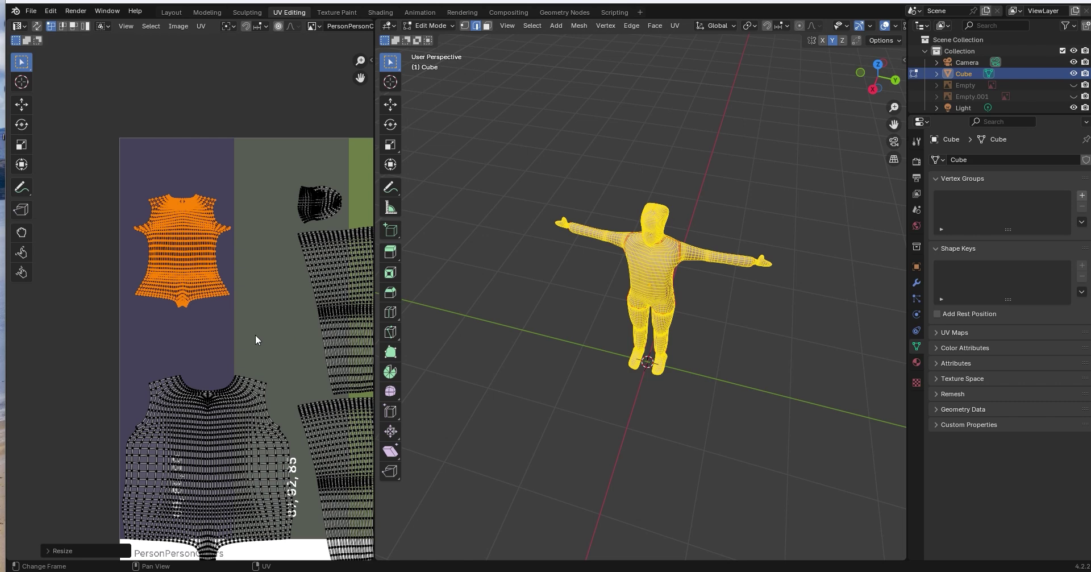
pyautogui.press('g')
pyautogui.click(245, 286)
pyautogui.scroll(2, 254, 387)
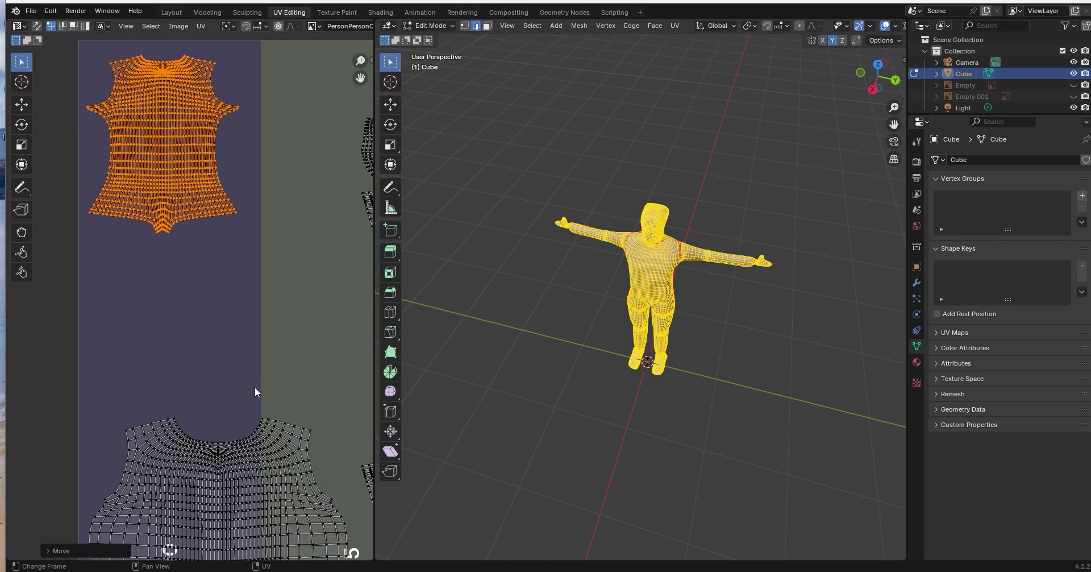
# Step: Shrink the lower torso UV island and place it inside the purple stripe, just below the first torso island
pyautogui.scroll(-3, 254, 387)
pyautogui.moveTo(68, 255); pyautogui.dragTo(213, 467)
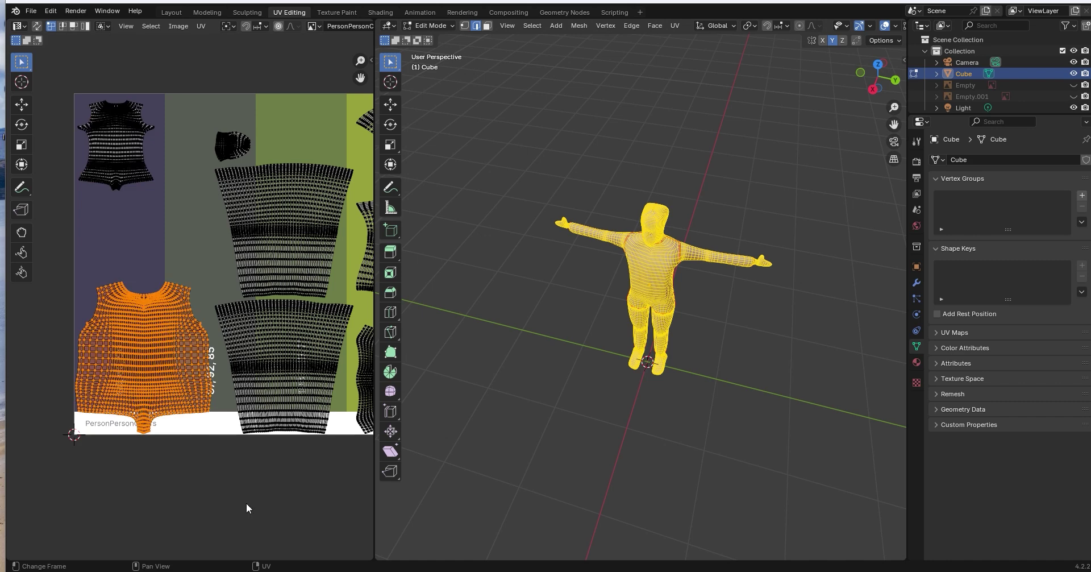
pyautogui.press('s')
pyautogui.click(206, 460)
pyautogui.press('g')
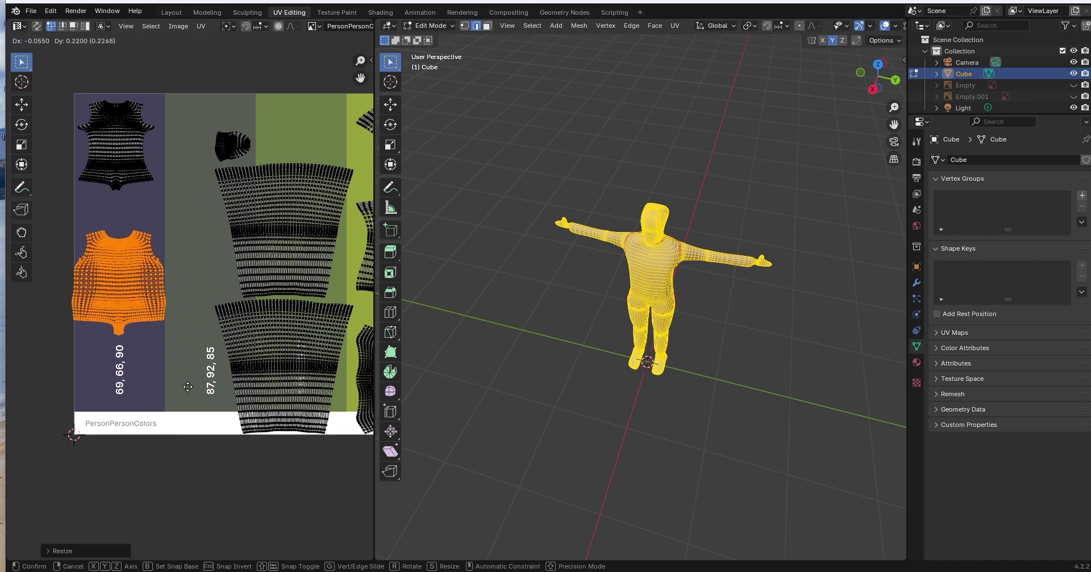
pyautogui.click(191, 386)
pyautogui.press('s')
pyautogui.click(233, 414)
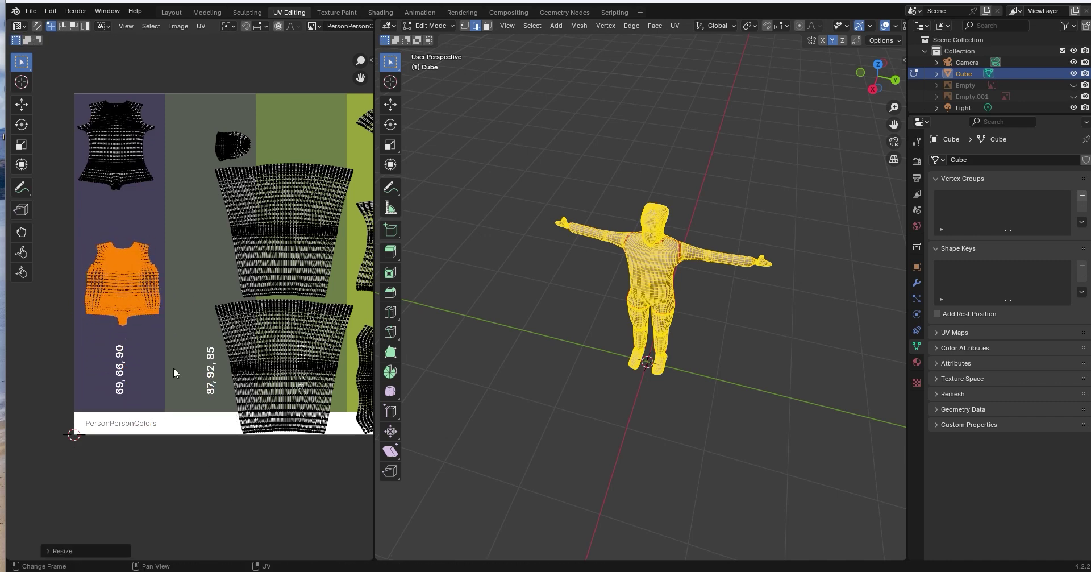
pyautogui.press('g')
pyautogui.click(164, 325)
# Step: Move the small UV island above the large fan-shaped islands along the X axis into the green 108, 125, 71 stripe
pyautogui.moveTo(234, 347); pyautogui.dragTo(168, 442, button='middle')
pyautogui.moveTo(138, 212); pyautogui.dragTo(209, 261)
pyautogui.press('g')
pyautogui.press('x')
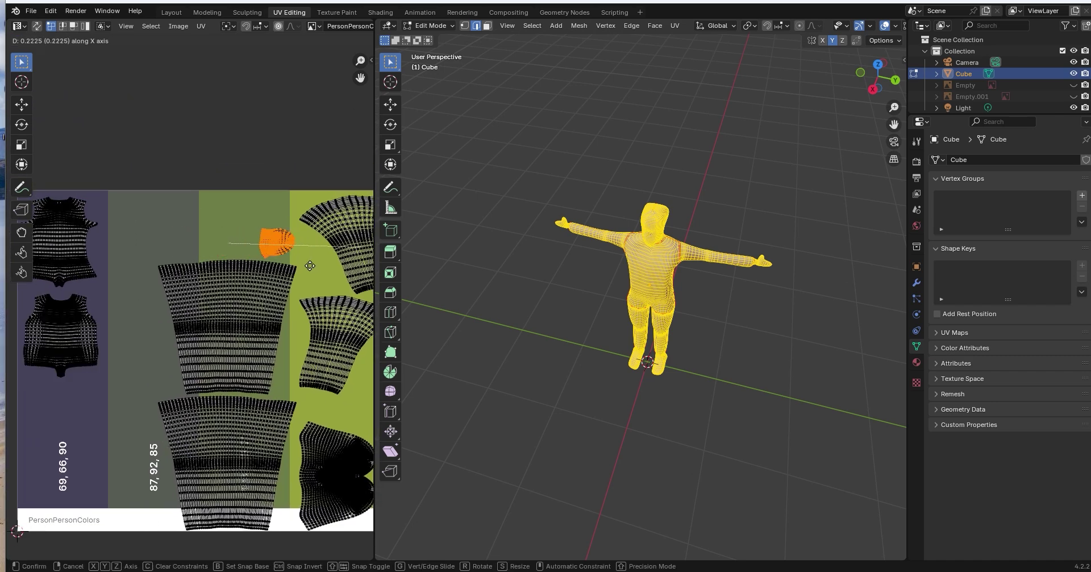
pyautogui.click(284, 265)
# Step: Select the whole small UV island at the lime stripe's lower edge and move it up along the Y axis
pyautogui.moveTo(281, 383); pyautogui.dragTo(43, 212, button='middle')
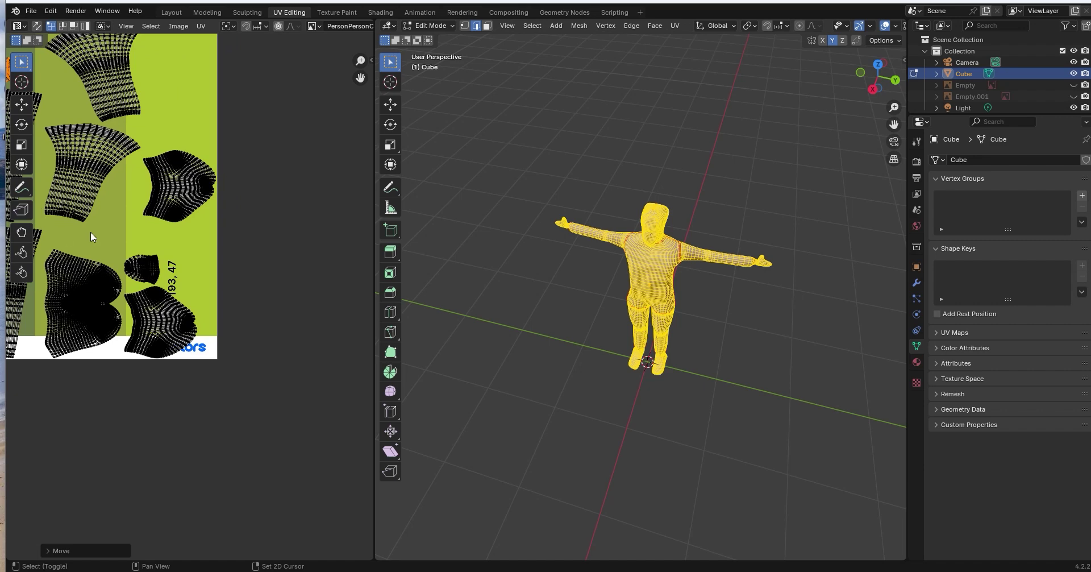
pyautogui.scroll(4, 140, 261)
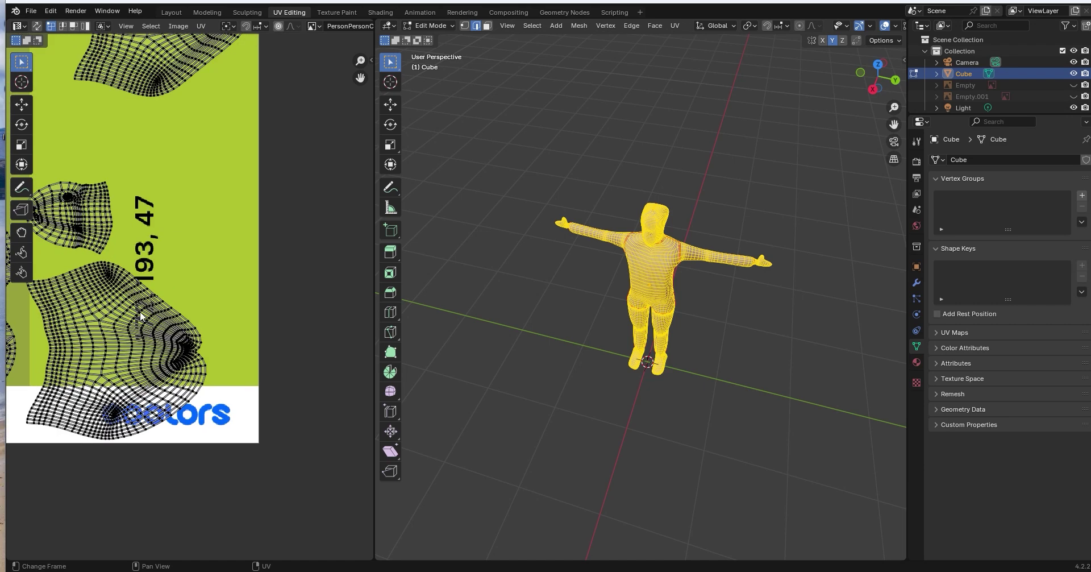
pyautogui.moveTo(103, 170); pyautogui.dragTo(248, 170, button='middle')
pyautogui.moveTo(156, 168); pyautogui.dragTo(263, 206)
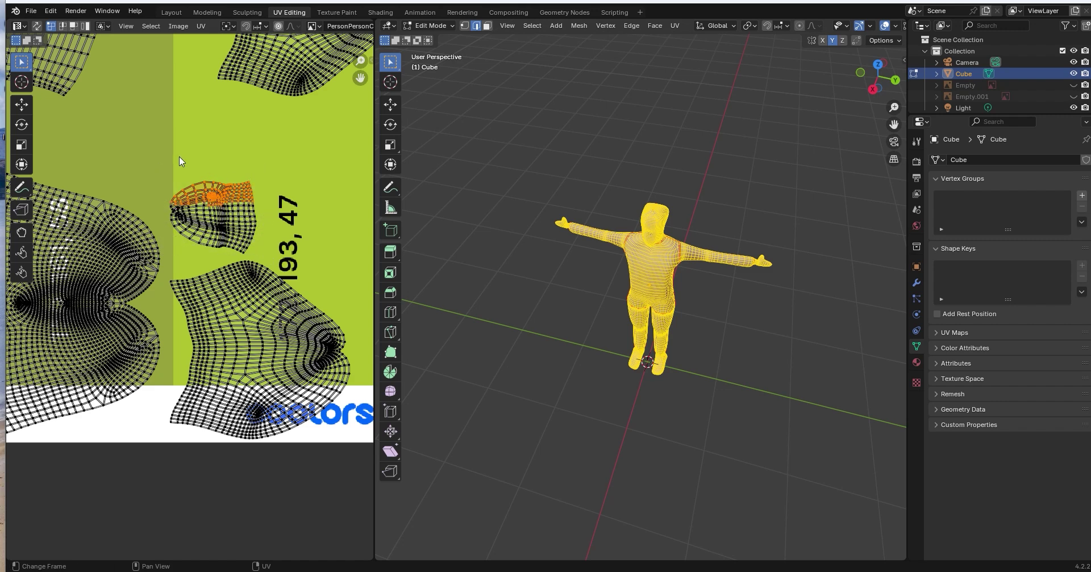
pyautogui.click(171, 173)
pyautogui.moveTo(169, 172); pyautogui.dragTo(266, 253)
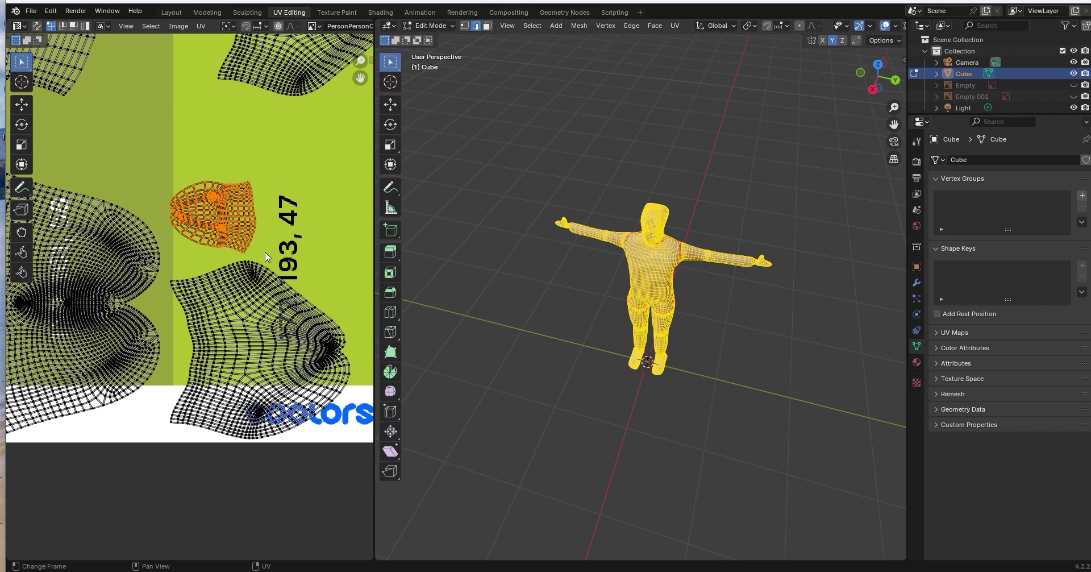
pyautogui.press('g')
pyautogui.press('y')
pyautogui.click(199, 168)
# Step: Move the selected small island to the top of the green 108, 125, 71 stripe, up beside its matching island
pyautogui.scroll(2, 202, 178)
pyautogui.scroll(-10, 206, 187)
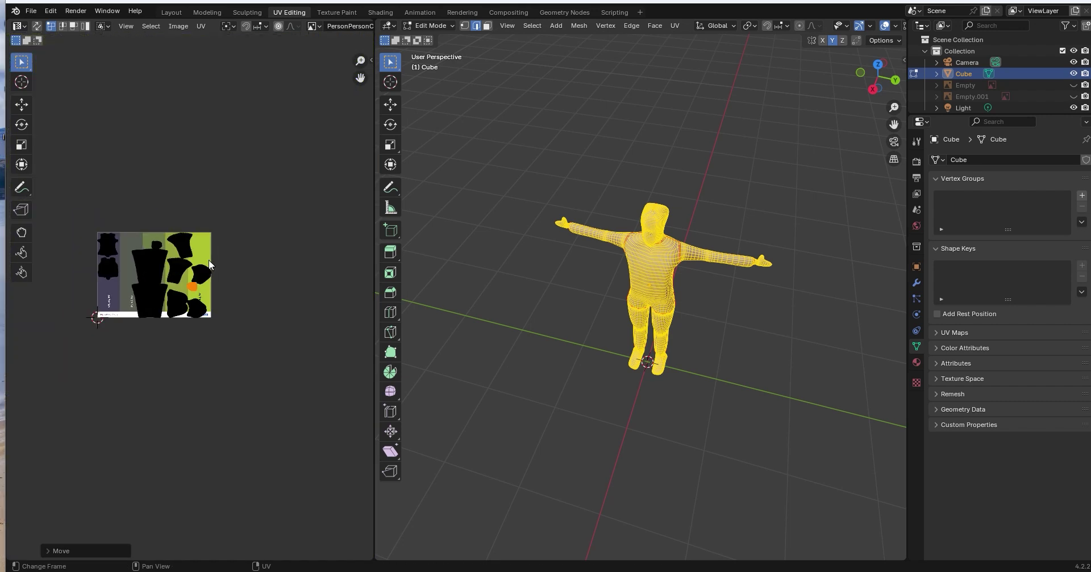
pyautogui.scroll(4, 211, 259)
pyautogui.press('g')
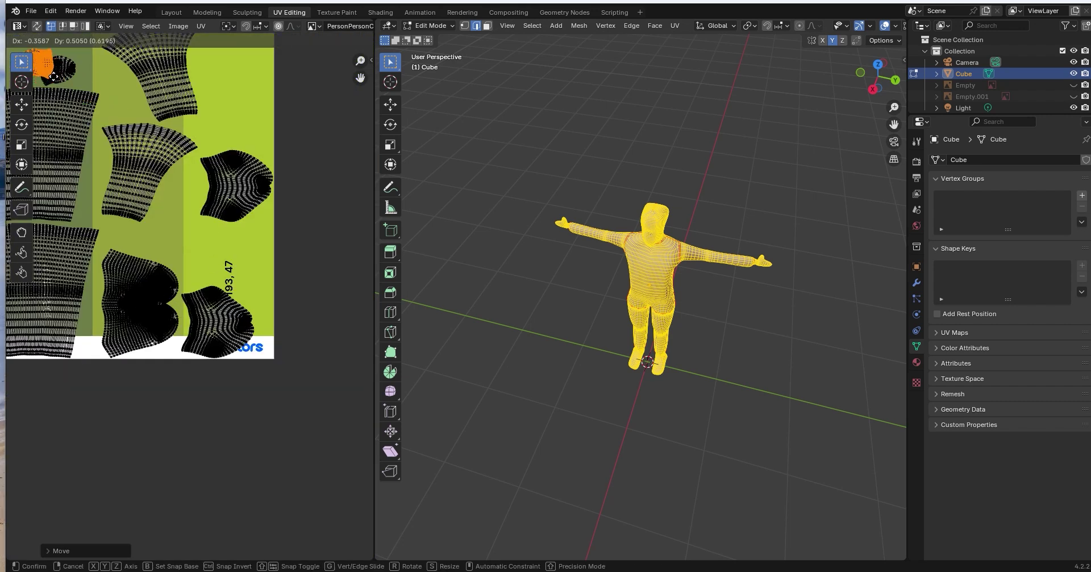
pyautogui.click(116, 132)
pyautogui.moveTo(116, 132); pyautogui.dragTo(332, 259, button='middle')
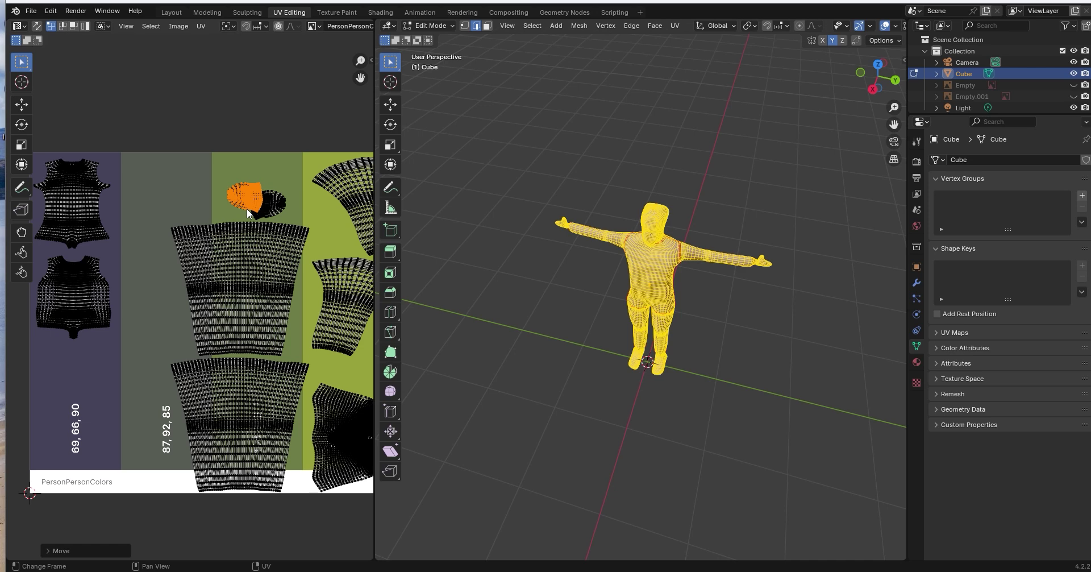
pyautogui.press('g')
pyautogui.click(236, 184)
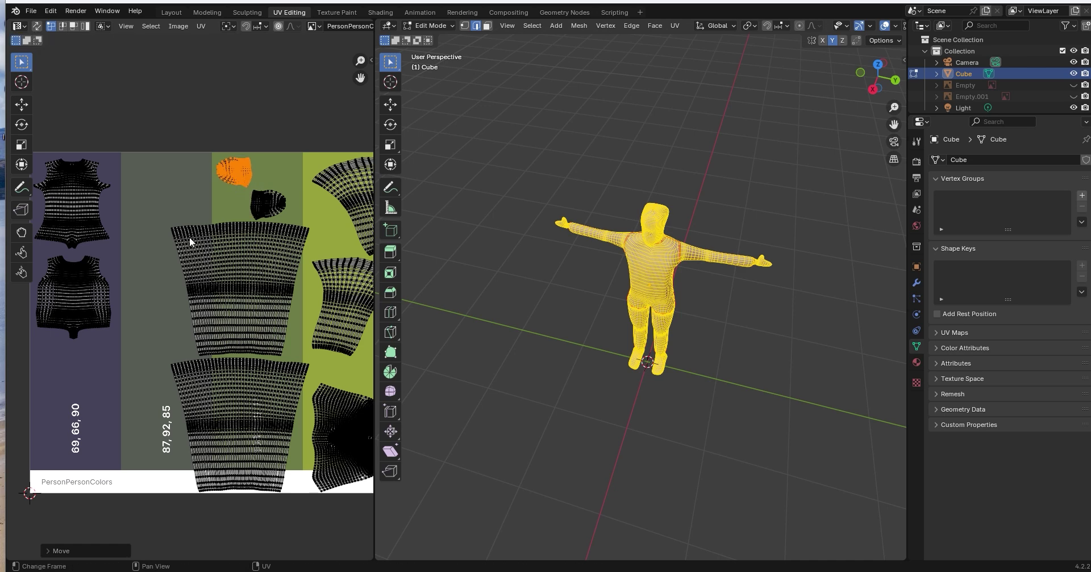
# Step: Scale the upper large fan-shaped UV island to about 0.6 and place it atop the gray 87, 92, 85 stripe
pyautogui.scroll(3, 354, 414)
pyautogui.moveTo(344, 323); pyautogui.dragTo(165, 360, button='middle')
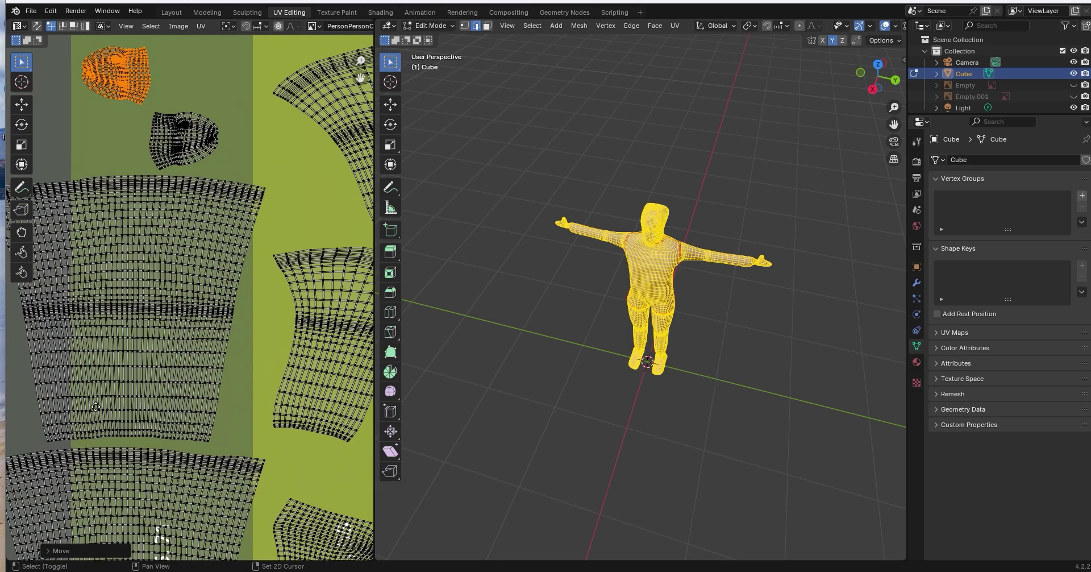
pyautogui.scroll(-3, 171, 335)
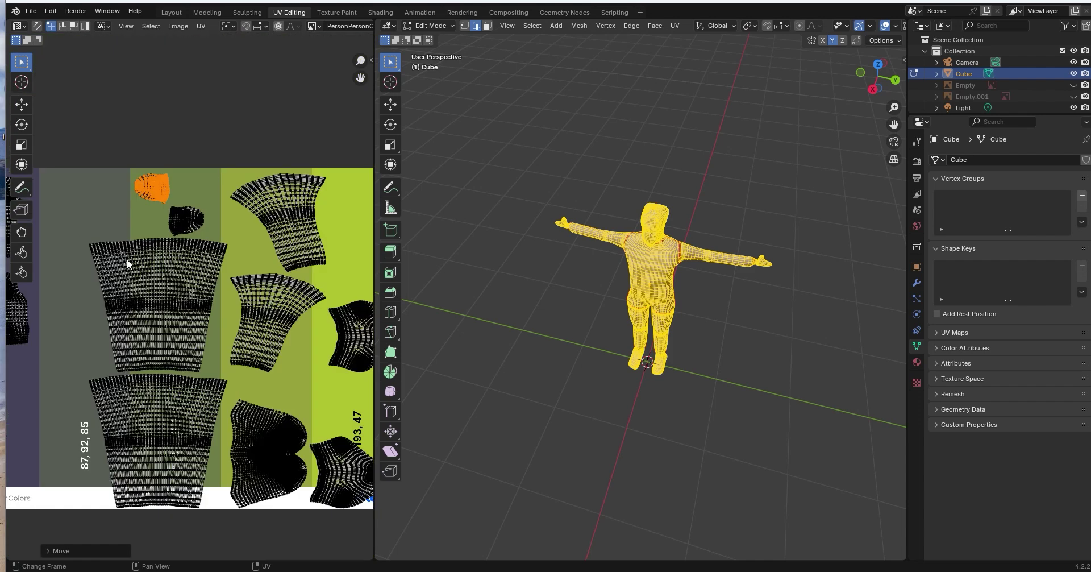
pyautogui.moveTo(84, 235); pyautogui.dragTo(225, 376)
pyautogui.press('s')
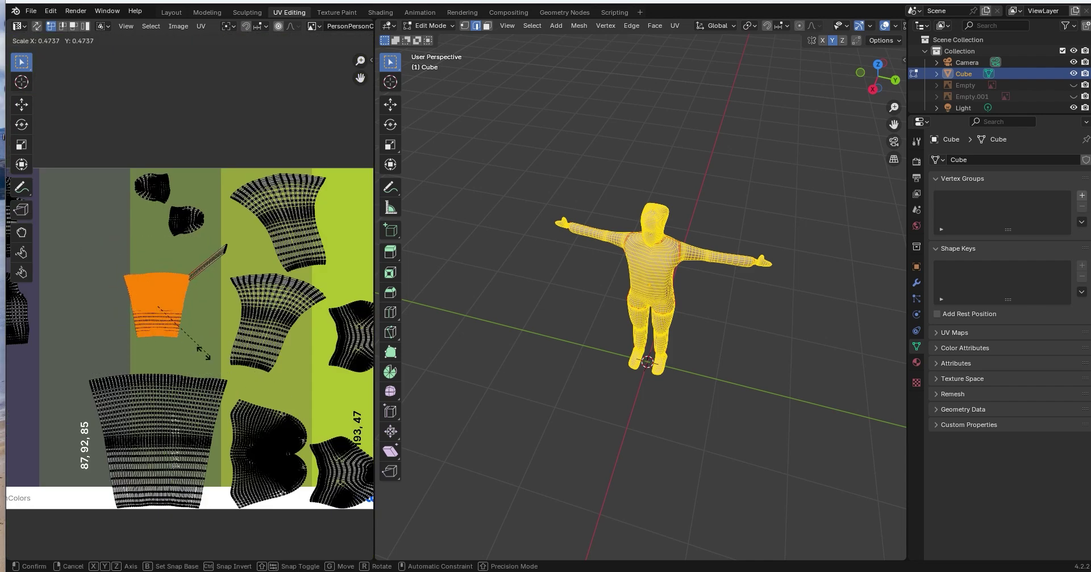
pyautogui.press('Escape')
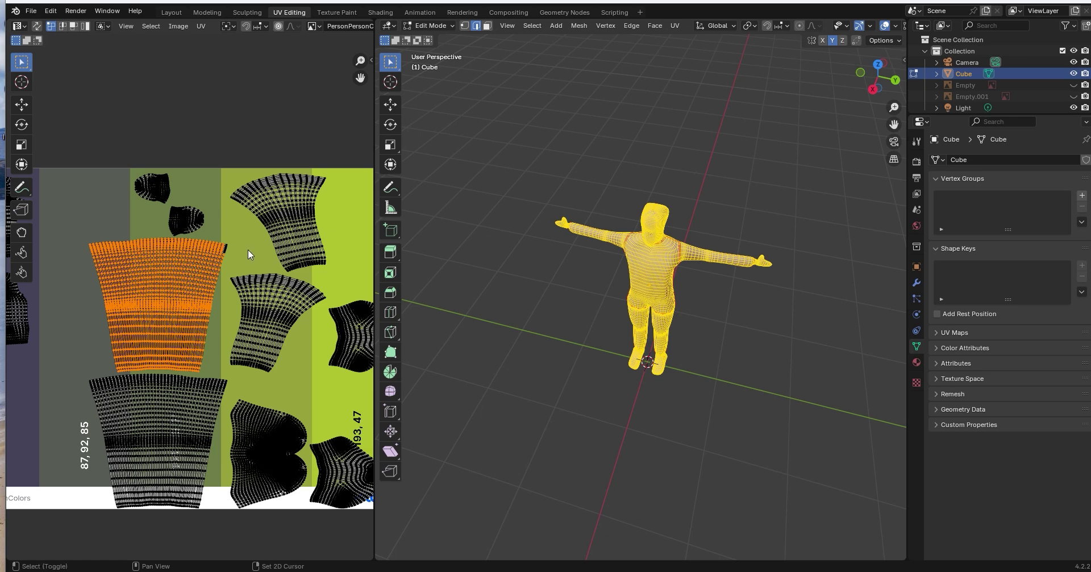
pyautogui.press('s')
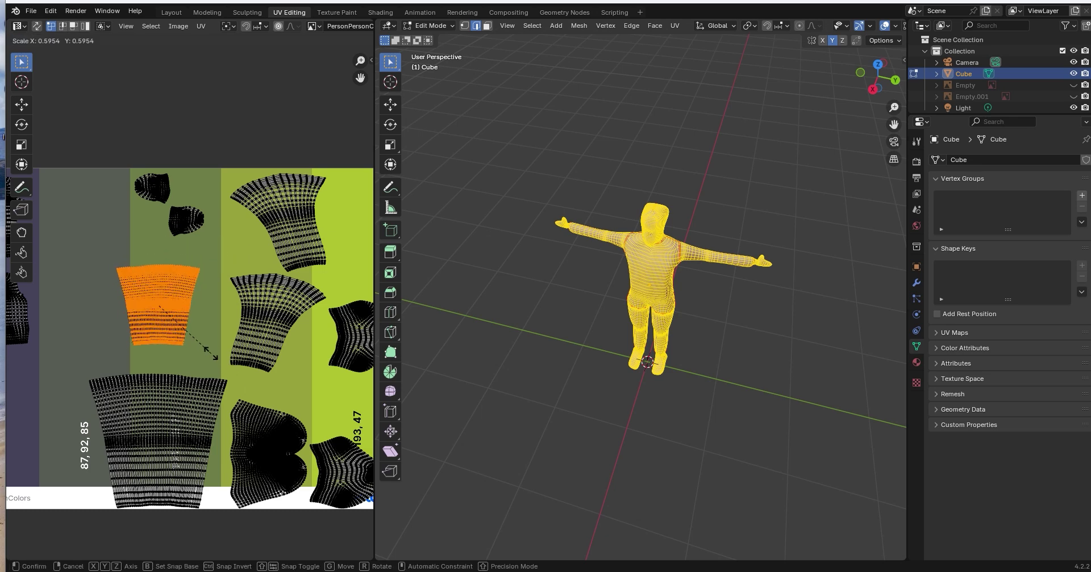
pyautogui.click(212, 334)
pyautogui.press('g')
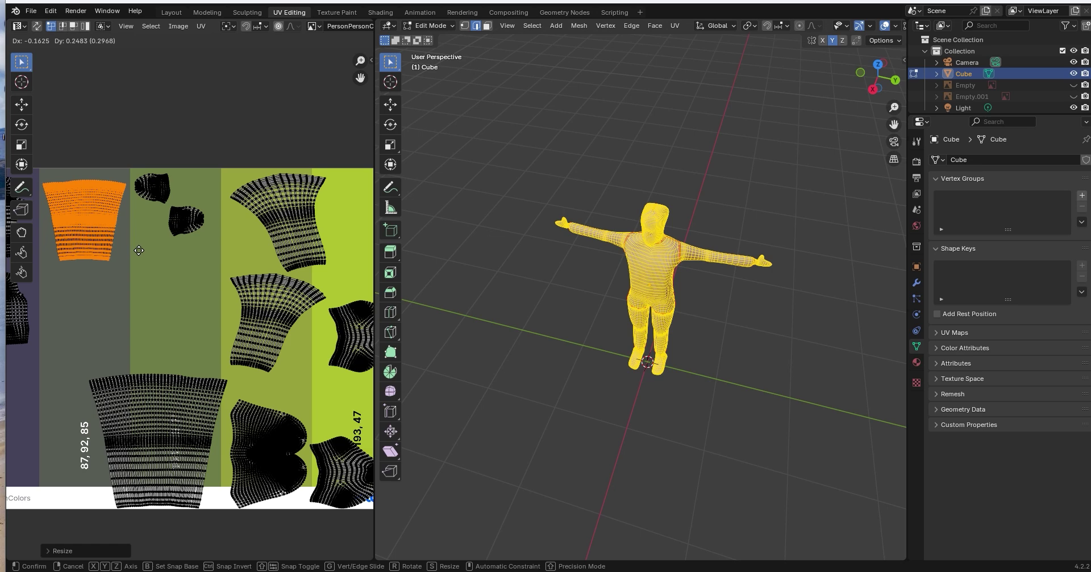
pyautogui.click(139, 249)
# Step: Shrink the remaining large fan-shaped UV island and place it within the gray stripe below its matching island
pyautogui.moveTo(212, 340); pyautogui.dragTo(229, 223, button='middle')
pyautogui.moveTo(91, 243); pyautogui.dragTo(245, 404)
pyautogui.press('s')
pyautogui.click(193, 347)
pyautogui.press('g')
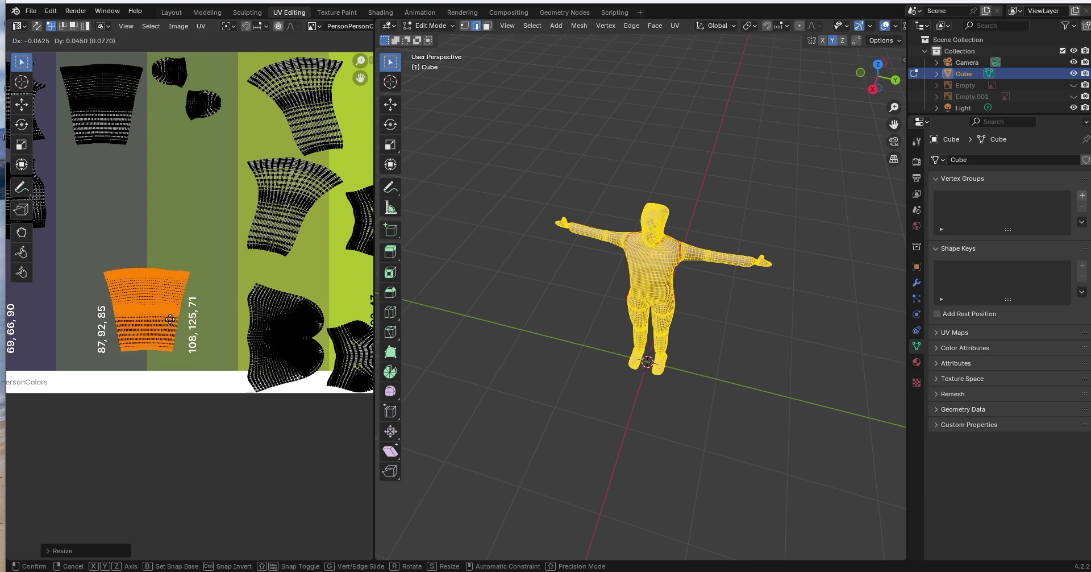
pyautogui.click(132, 226)
pyautogui.moveTo(196, 288); pyautogui.dragTo(316, 321, button='middle')
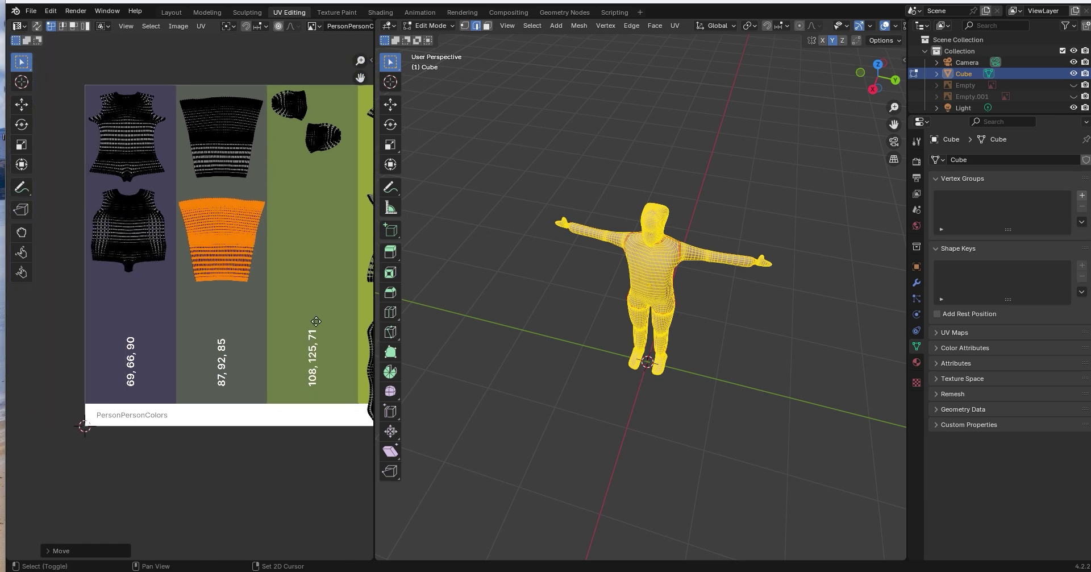
pyautogui.press('s')
pyautogui.click(306, 299)
# Step: Shrink the upper curved UV island on the 150, 161, 58 stripe, rotate it upright and place it at the top of that stripe
pyautogui.moveTo(248, 264); pyautogui.dragTo(117, 300, button='middle')
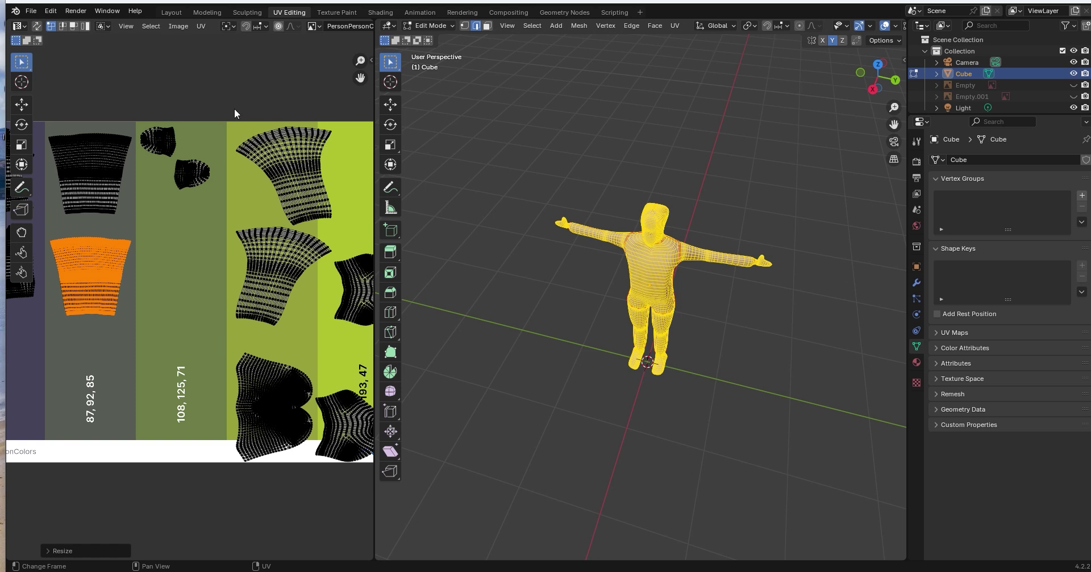
pyautogui.moveTo(222, 107); pyautogui.dragTo(359, 226)
pyautogui.press('s')
pyautogui.click(331, 217)
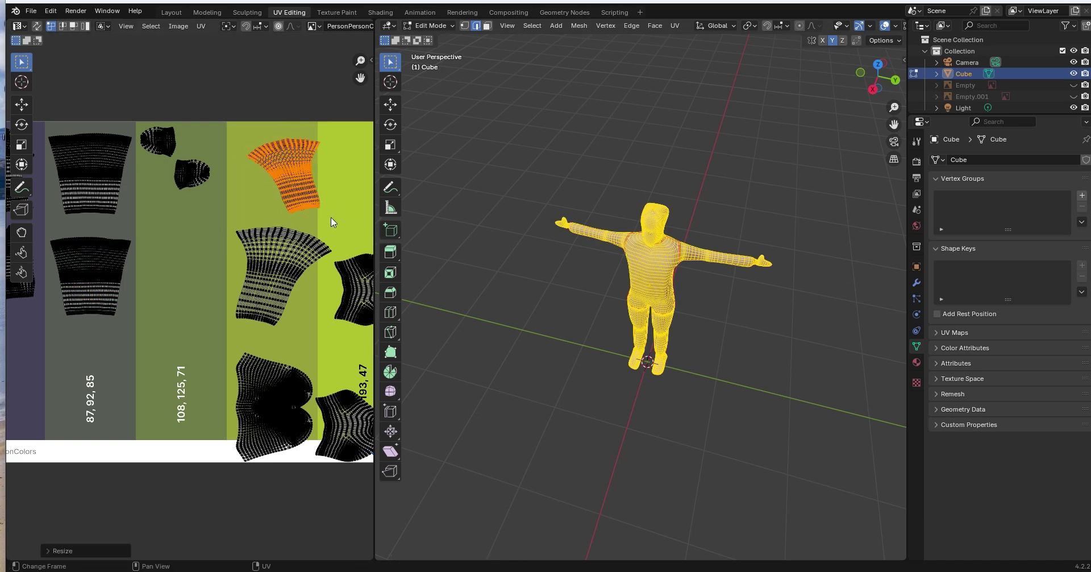
pyautogui.press('r')
pyautogui.click(337, 236)
pyautogui.press('g')
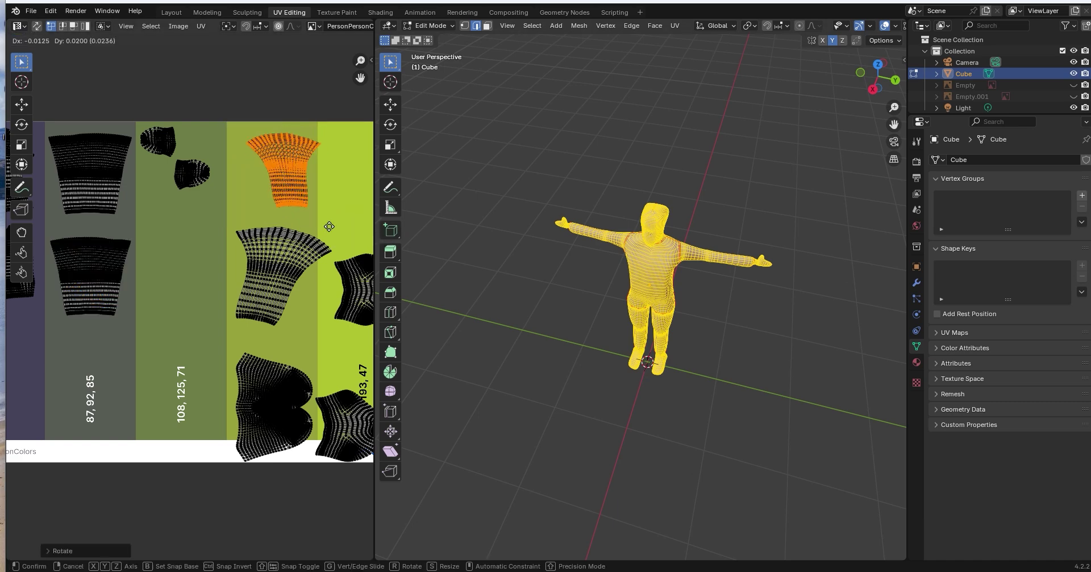
pyautogui.click(313, 225)
# Step: Rotate the lower curved UV island upright, shrink it and place it within the 150, 161, 58 stripe below its matching island
pyautogui.moveTo(218, 220); pyautogui.dragTo(332, 331)
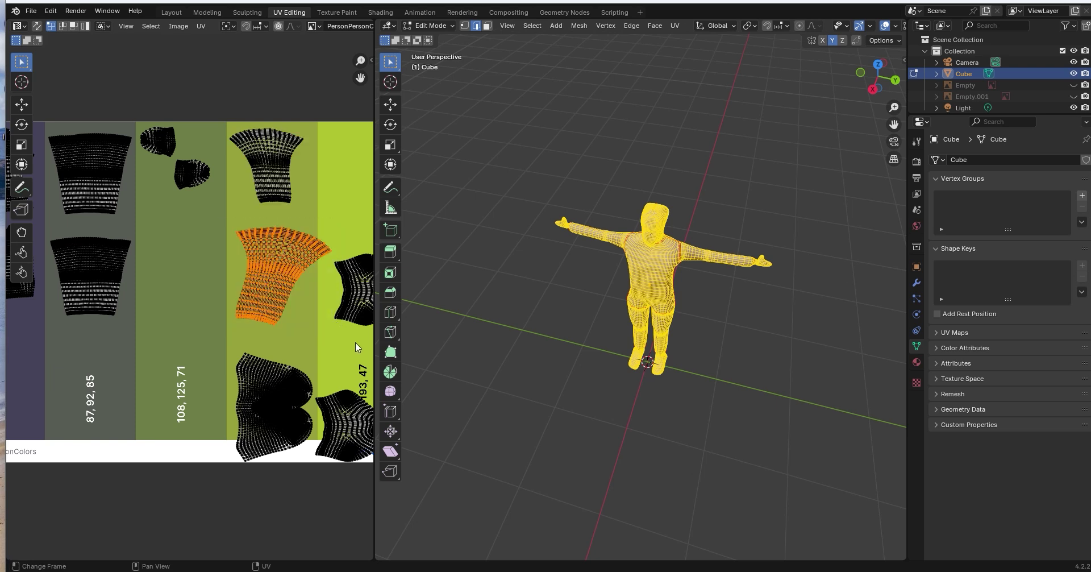
pyautogui.press('r')
pyautogui.click(349, 339)
pyautogui.press('s')
pyautogui.click(349, 339)
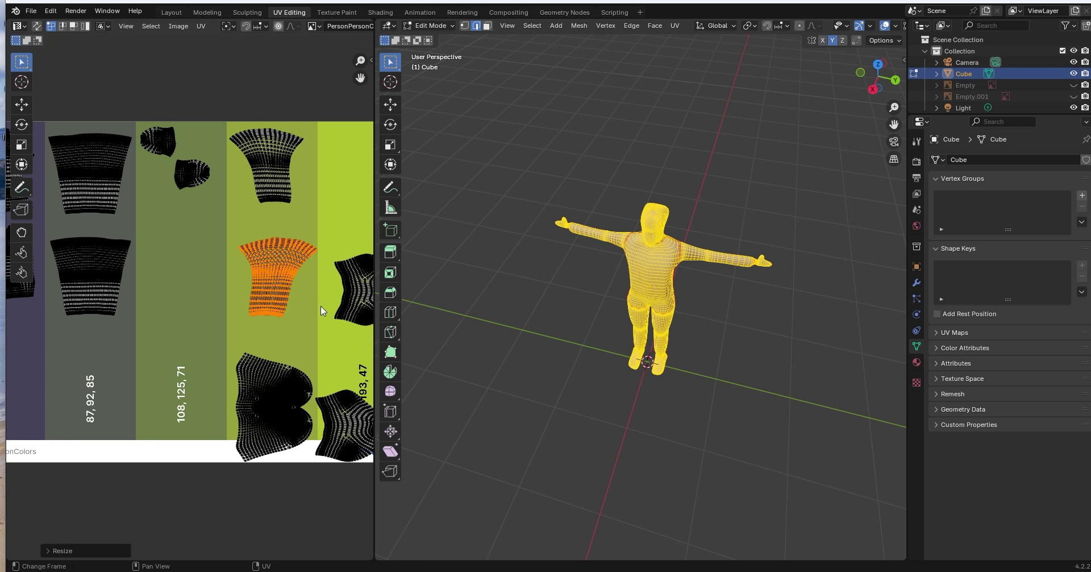
pyautogui.press('g')
pyautogui.click(315, 284)
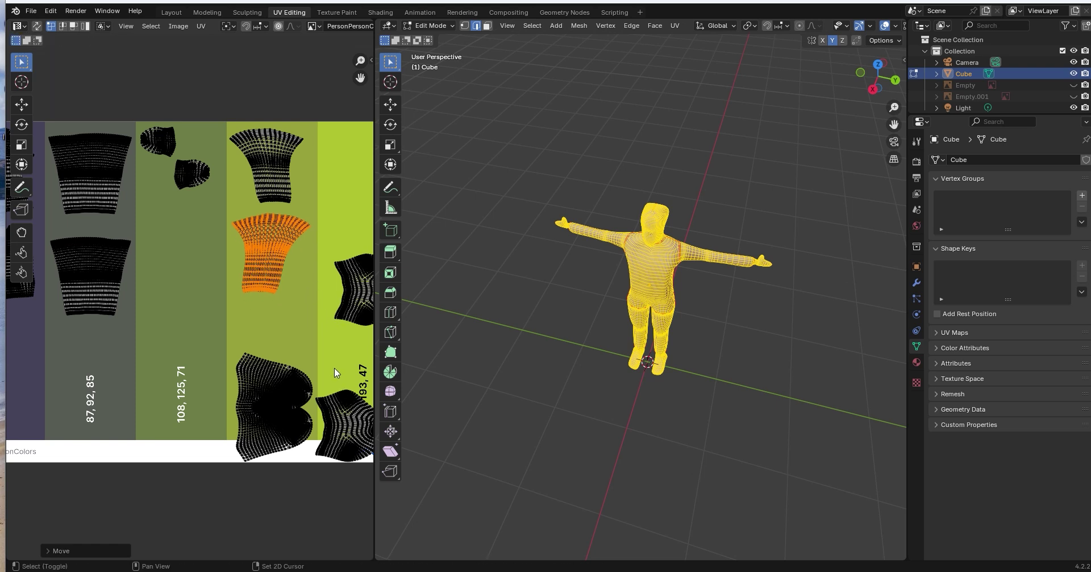
# Step: Move the upper wavy-edged UV island on the lime 172, 193, 47 stripe to the top of that stripe
pyautogui.keyDown('shift'); pyautogui.moveTo(334, 363); pyautogui.dragTo(187, 256, button='middle'); pyautogui.keyUp('shift')
pyautogui.moveTo(176, 117); pyautogui.dragTo(282, 248)
pyautogui.moveTo(283, 281); pyautogui.dragTo(338, 446, button='middle')
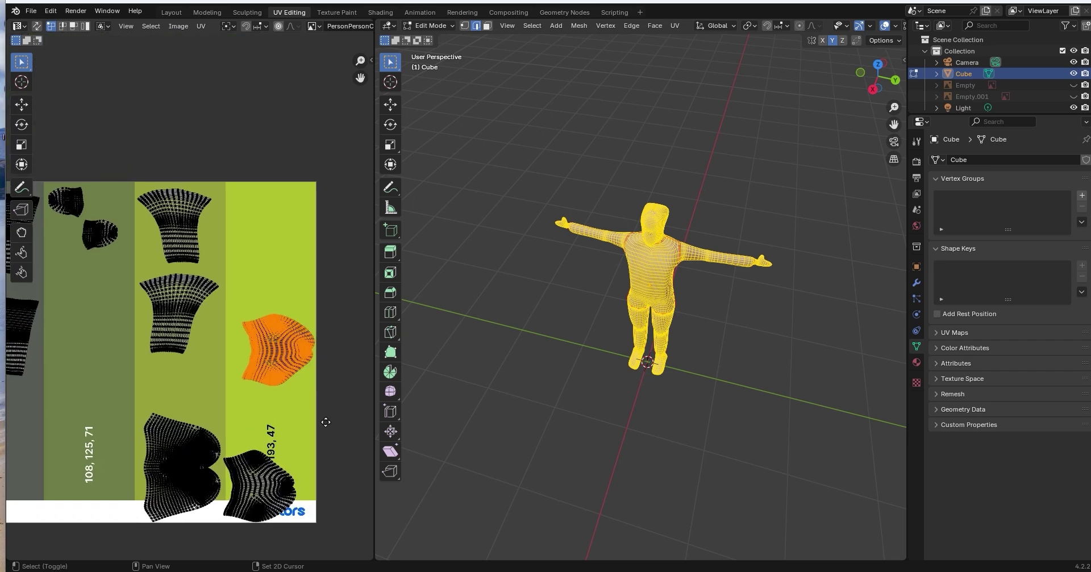
pyautogui.press('g')
pyautogui.click(304, 292)
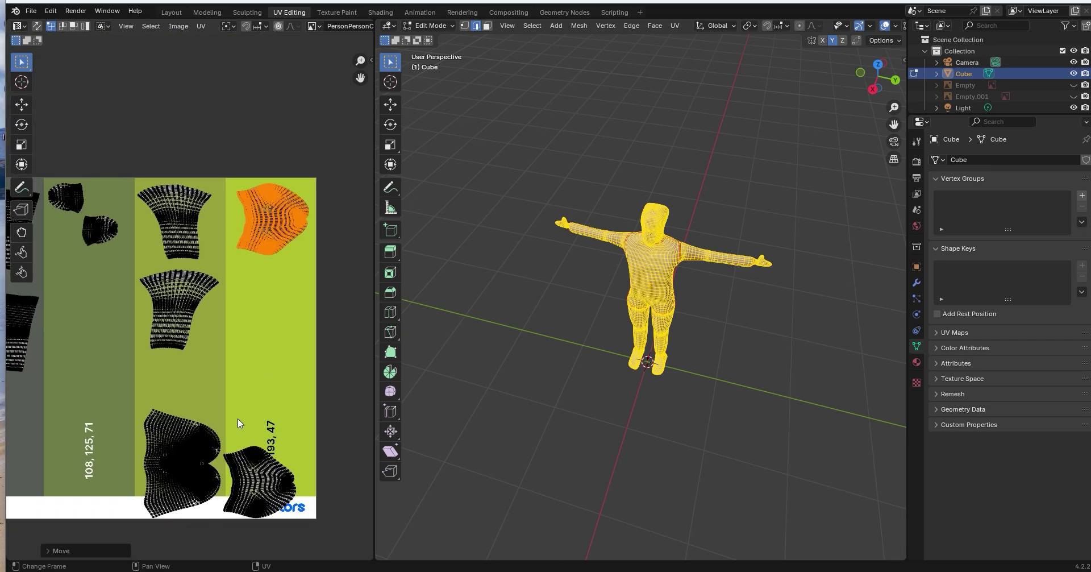
# Step: Select the wavy-edged UV island overlapping the Coolors logo and move it up the lime stripe, below its matching island
pyautogui.moveTo(237, 420); pyautogui.dragTo(247, 276, button='middle')
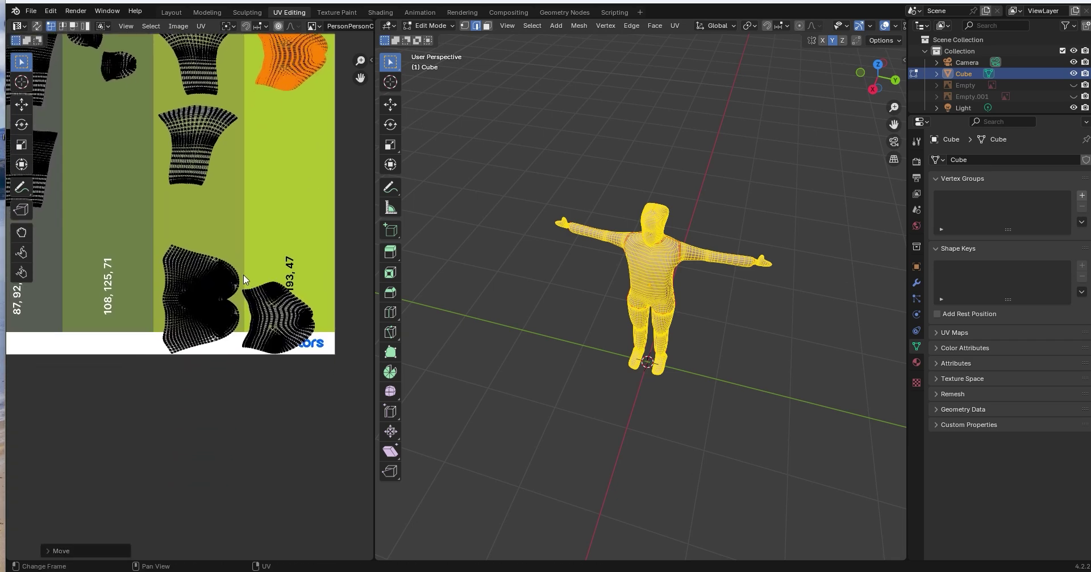
pyautogui.moveTo(243, 276); pyautogui.dragTo(321, 393)
pyautogui.scroll(6, 196, 302)
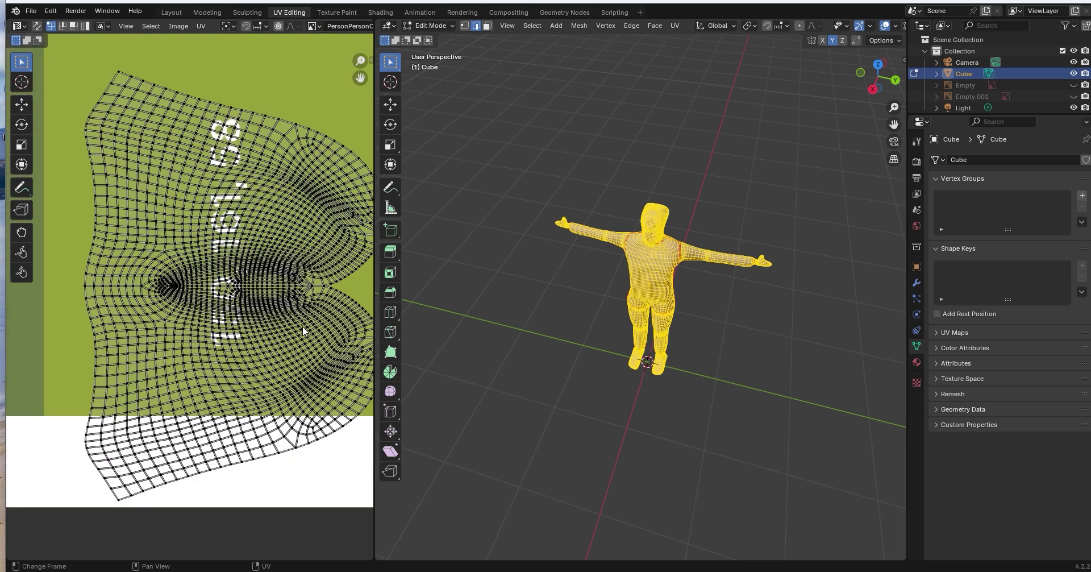
pyautogui.moveTo(305, 331); pyautogui.dragTo(8, 318, button='middle')
pyautogui.scroll(1, 467, 366)
pyautogui.scroll(2, 466, 366)
pyautogui.scroll(-8, 305, 400)
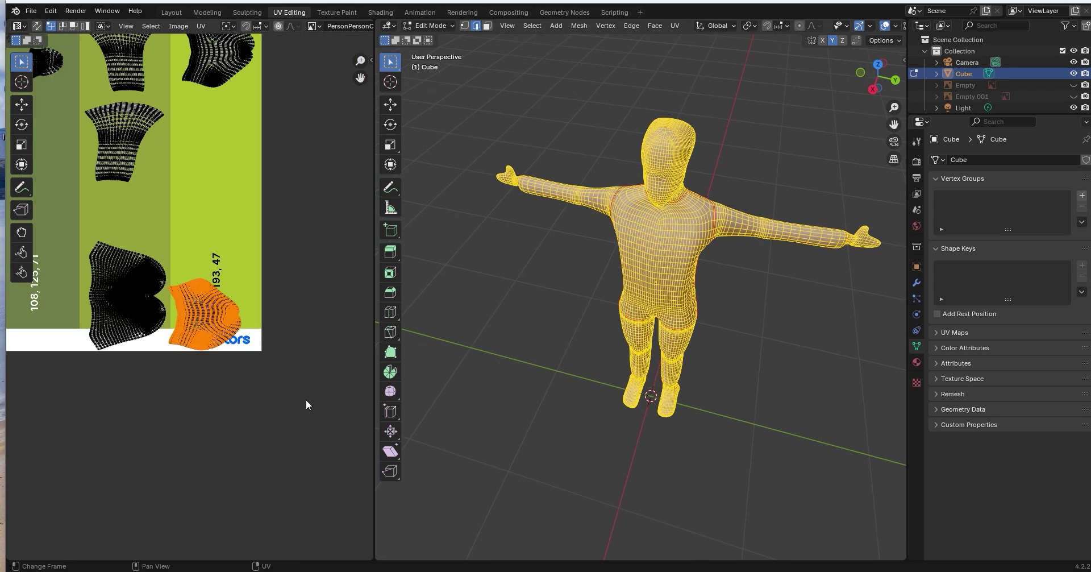
pyautogui.press('g')
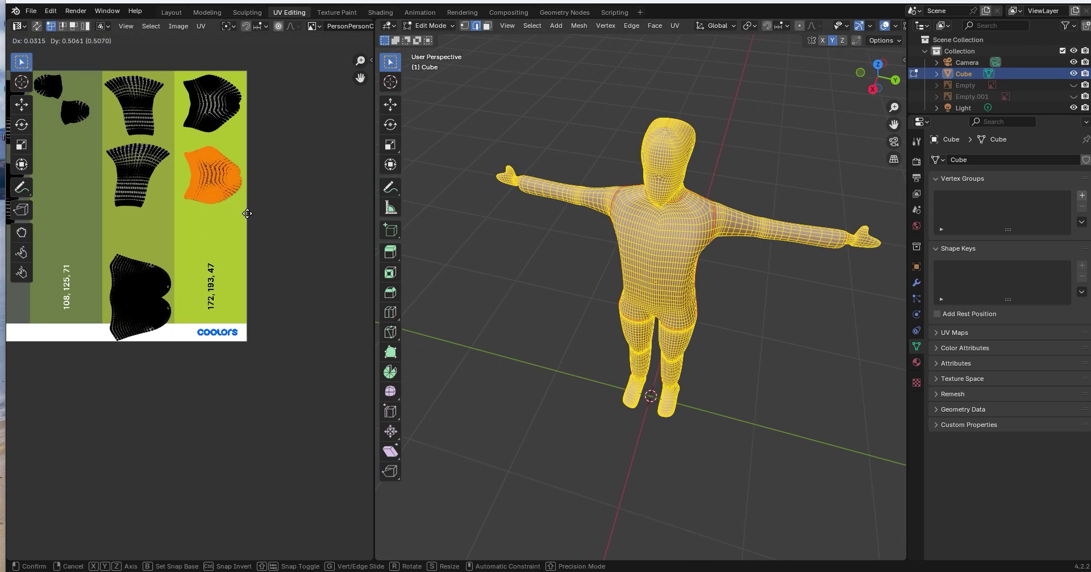
pyautogui.click(250, 243)
# Step: Move the large double-lobed UV island from the 150, 161, 58 stripe onto the lower part of the lime 172, 193, 47 stripe
pyautogui.moveTo(240, 342); pyautogui.dragTo(336, 323, button='middle')
pyautogui.moveTo(209, 245); pyautogui.dragTo(287, 372)
pyautogui.press('g')
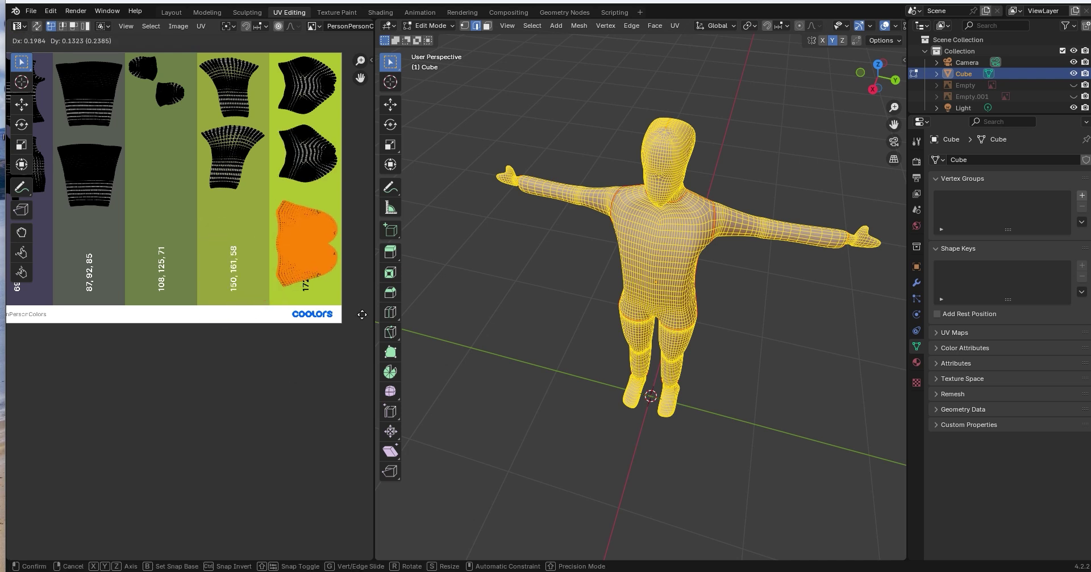
pyautogui.click(352, 283)
# Step: Shrink the two wavy-edged UV islands together and move them to the top of the lime stripe
pyautogui.moveTo(275, 60); pyautogui.dragTo(355, 196)
pyautogui.press('s')
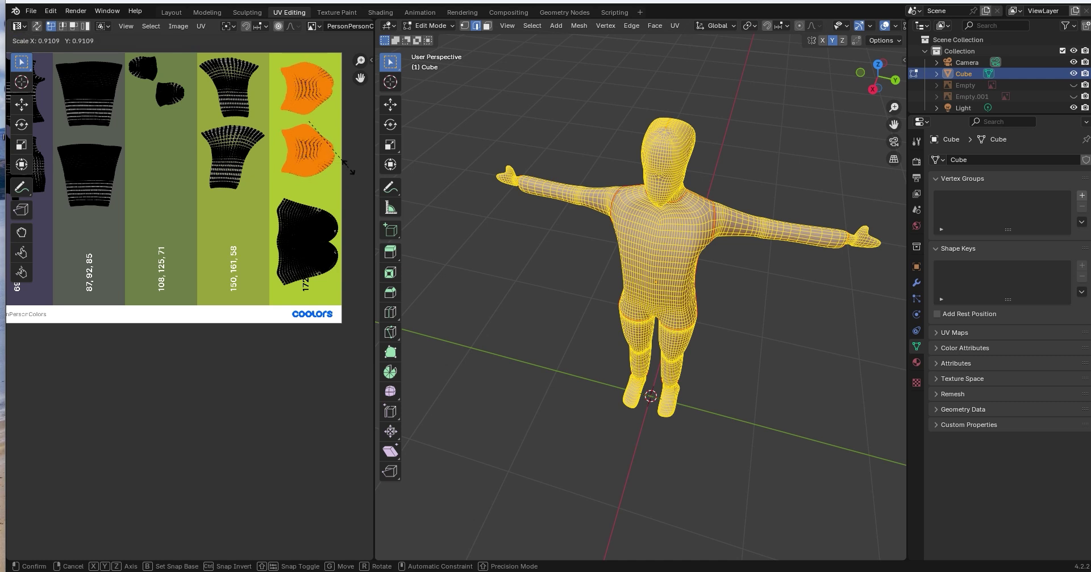
pyautogui.click(340, 147)
pyautogui.press('g')
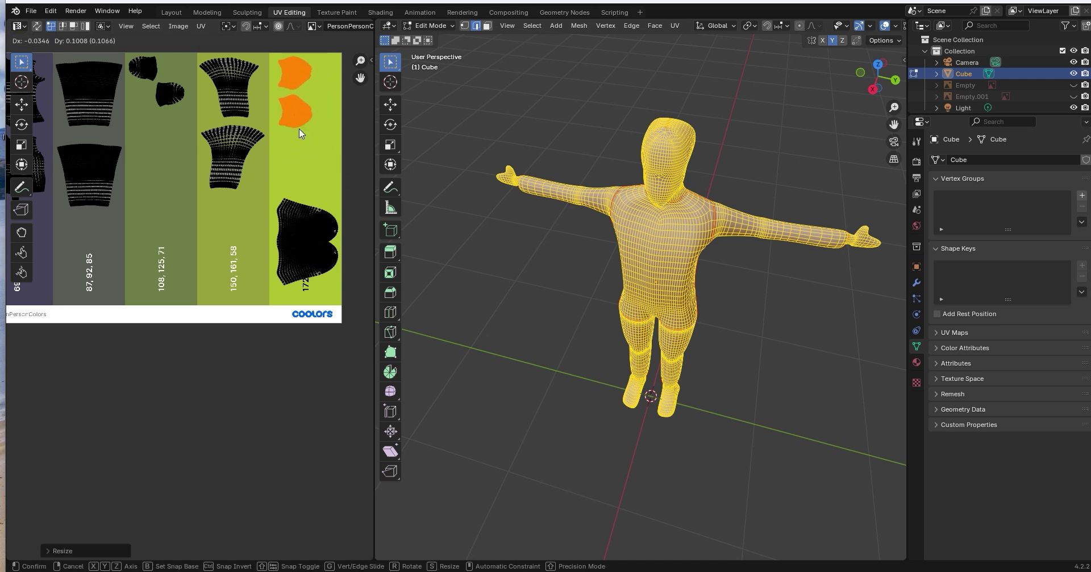
pyautogui.click(298, 128)
# Step: Hide and reveal the large double-lobed island to identify its body part, and move it up beneath the two small islands
pyautogui.moveTo(266, 182); pyautogui.dragTo(345, 304)
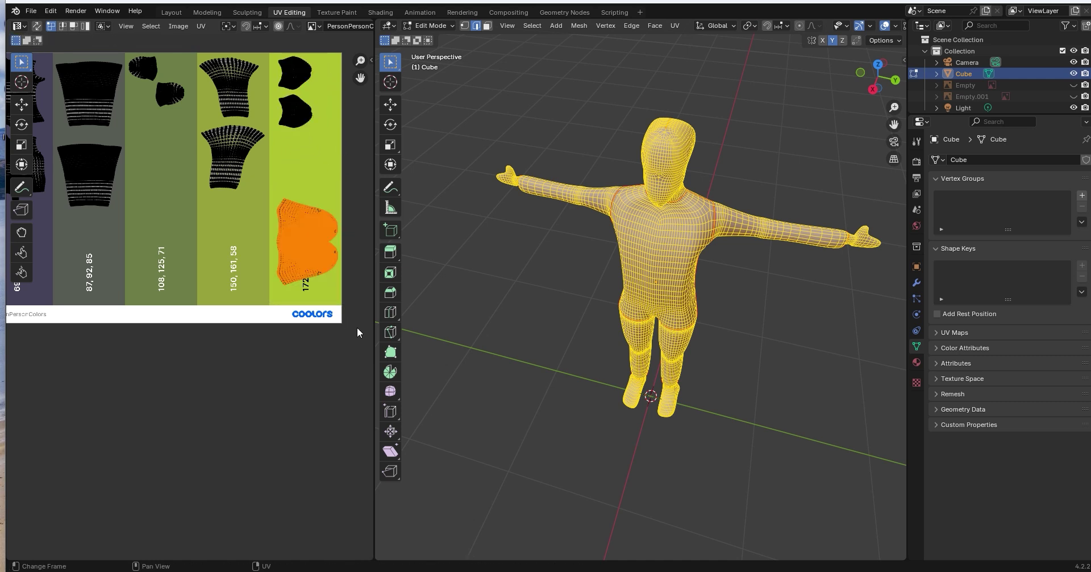
pyautogui.press('h')
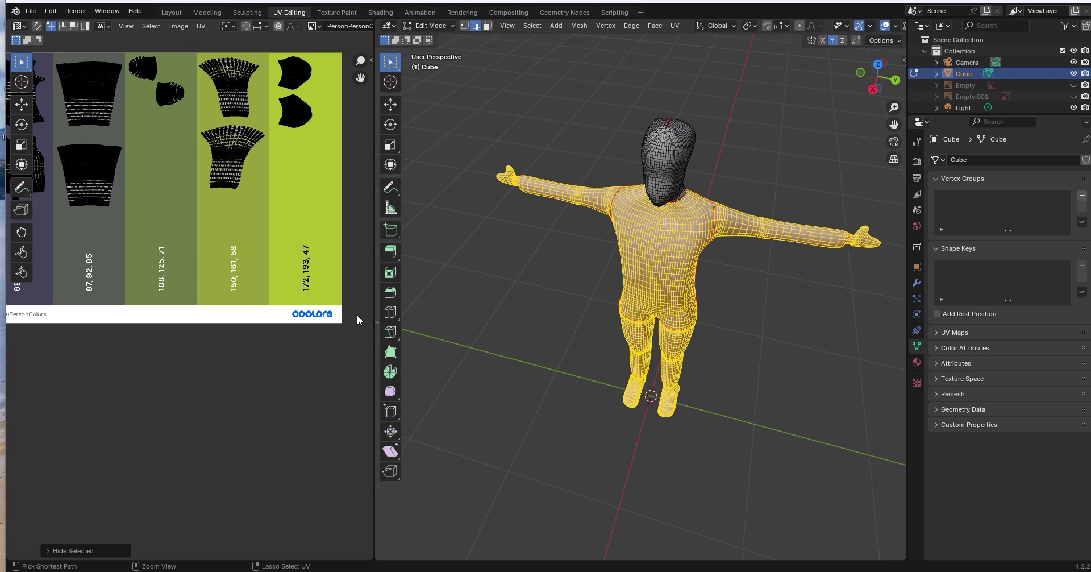
pyautogui.hotkey('alt', 'h')
pyautogui.press('g')
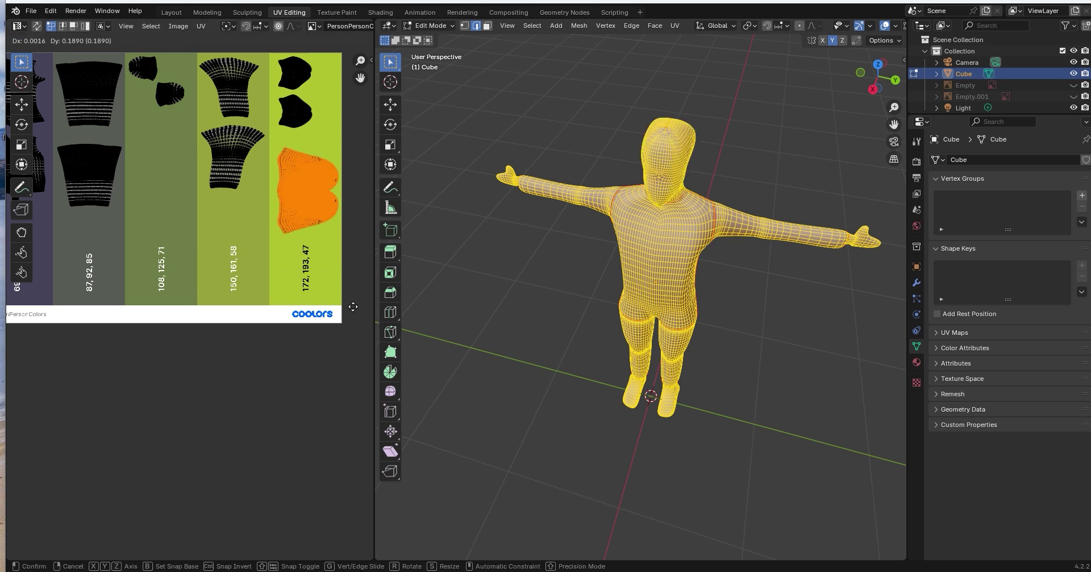
pyautogui.click(358, 301)
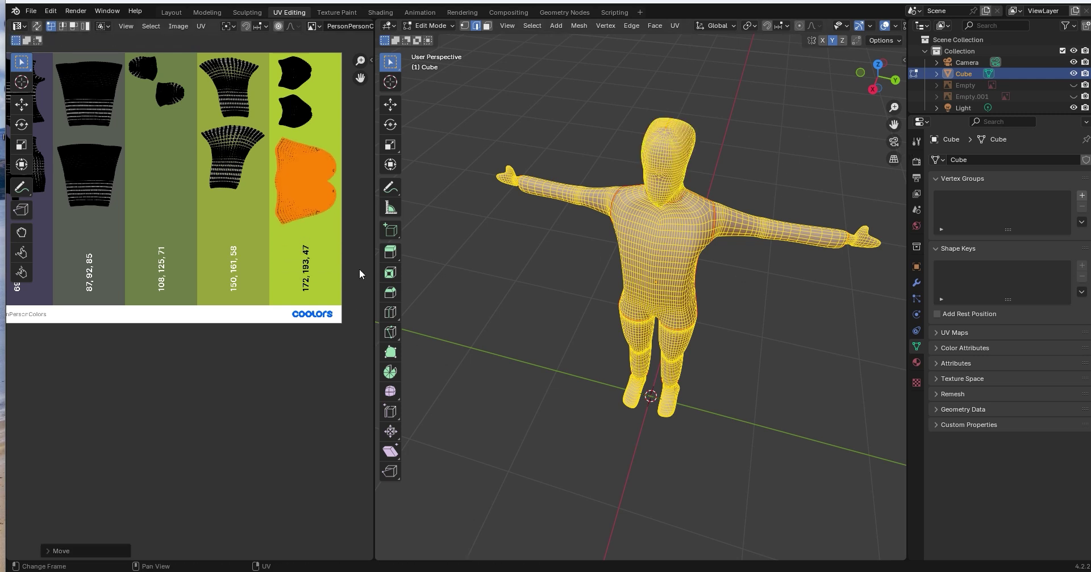
# Step: Return to Object Mode, show the 3D view with rendered shading and inspect the colored figure from several sides
pyautogui.press('Tab')
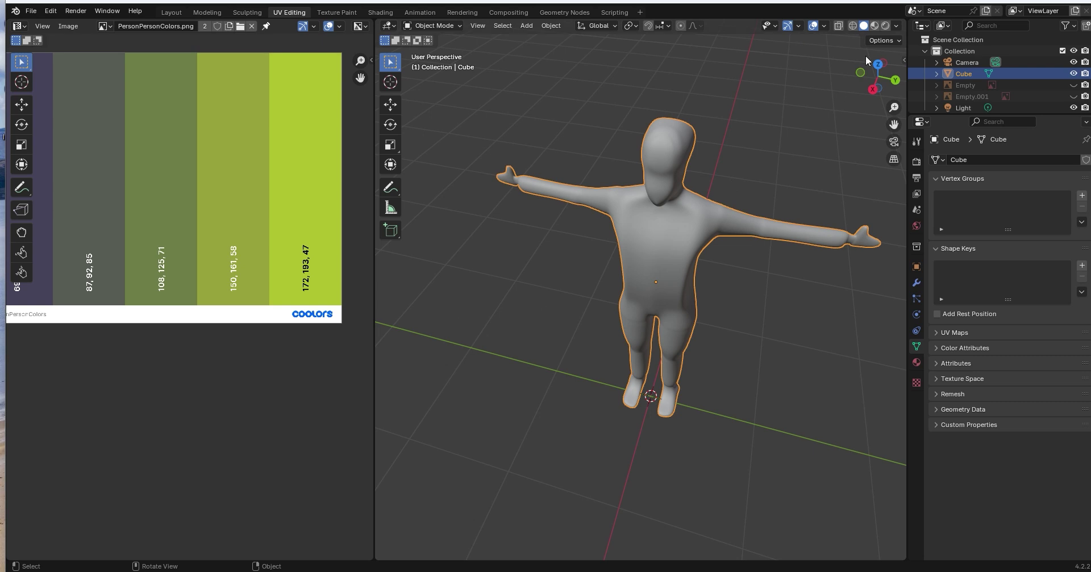
pyautogui.click(885, 26)
pyautogui.moveTo(669, 299); pyautogui.dragTo(899, 84, button='middle')
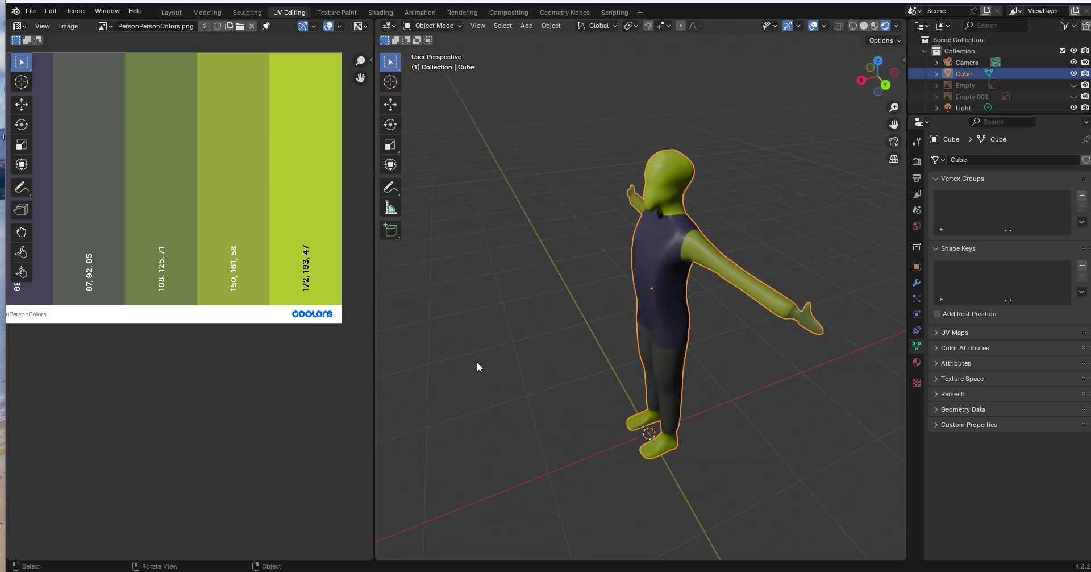
pyautogui.moveTo(477, 366); pyautogui.dragTo(670, 304, button='middle')
pyautogui.moveTo(563, 338); pyautogui.dragTo(599, 311, button='middle')
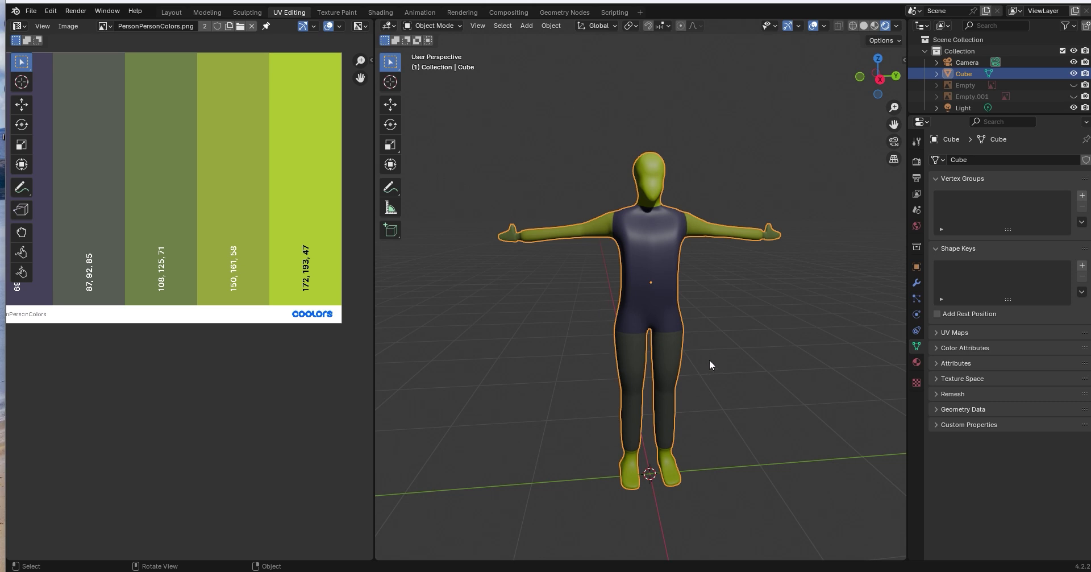
pyautogui.moveTo(607, 230); pyautogui.dragTo(613, 373, button='middle')
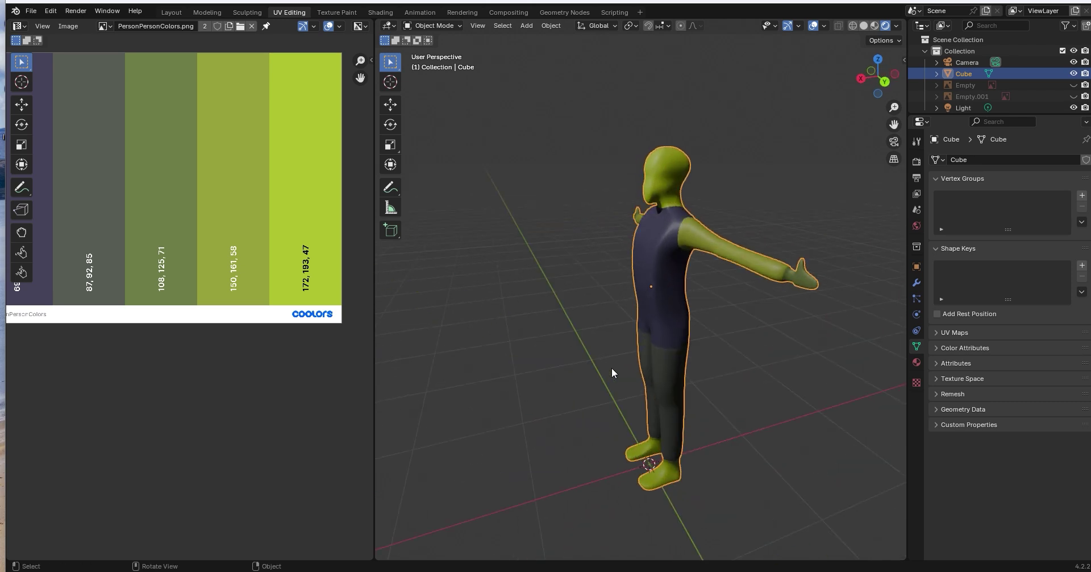
pyautogui.moveTo(442, 533); pyautogui.dragTo(520, 315, button='middle')
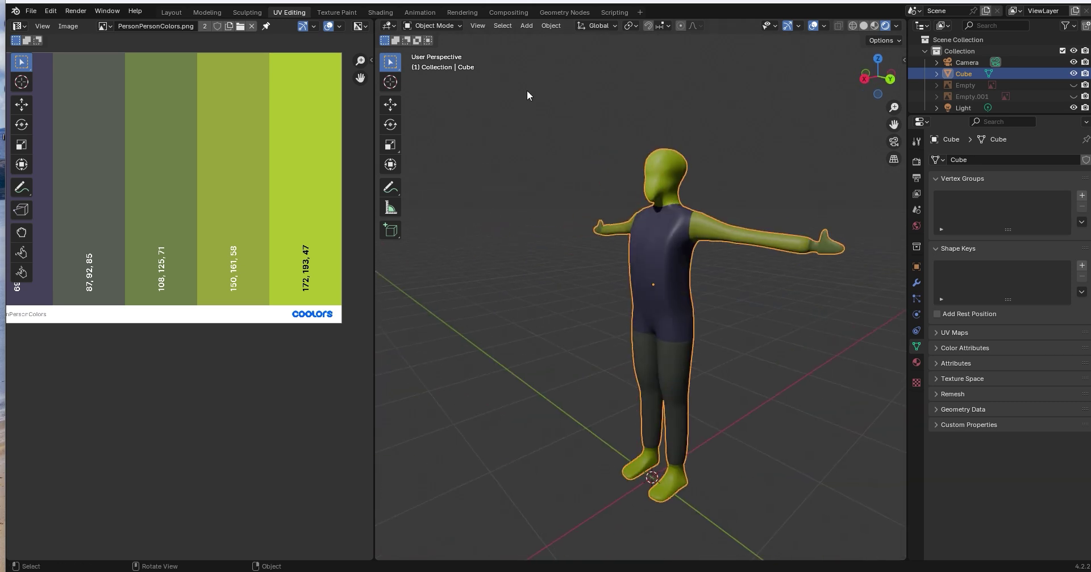
# Step: Open the Shading workspace and move the PersonPersonColors.png texture node farther from the Principled BSDF node
pyautogui.click(380, 12)
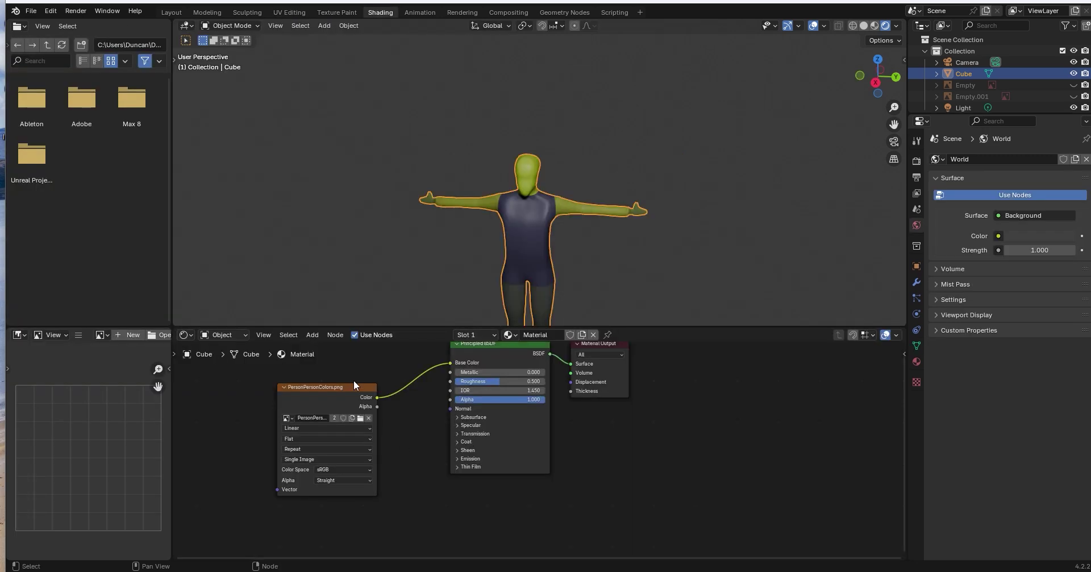
pyautogui.moveTo(353, 380); pyautogui.dragTo(336, 362)
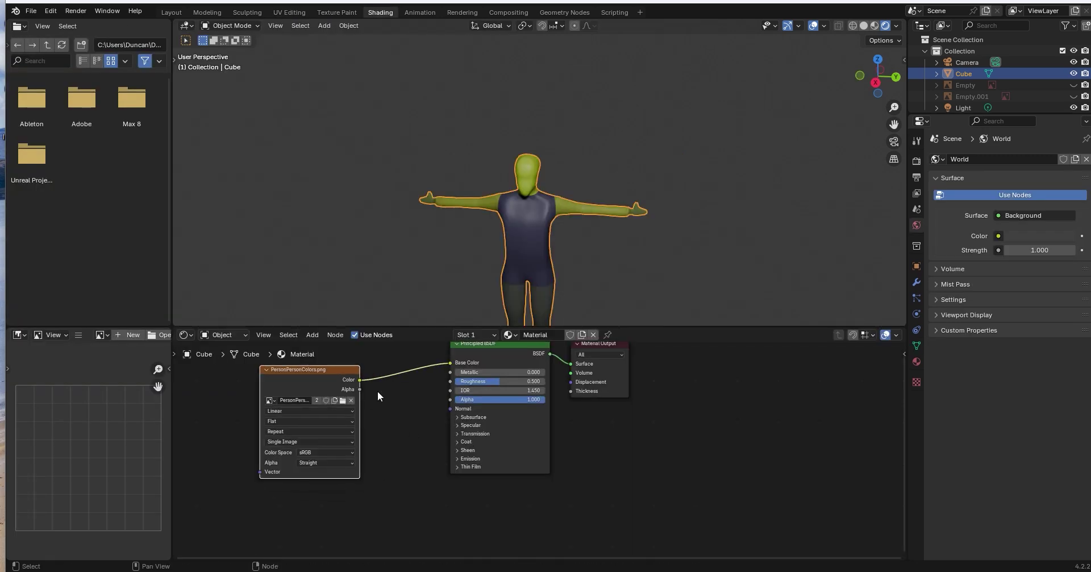
# Step: Try linking the image texture's Color output to the Metallic, IOR and Roughness inputs of the Principled BSDF
pyautogui.moveTo(359, 380)
pyautogui.mouseDown()
pyautogui.moveTo(438, 383)
pyautogui.moveTo(451, 371)
pyautogui.mouseUp()
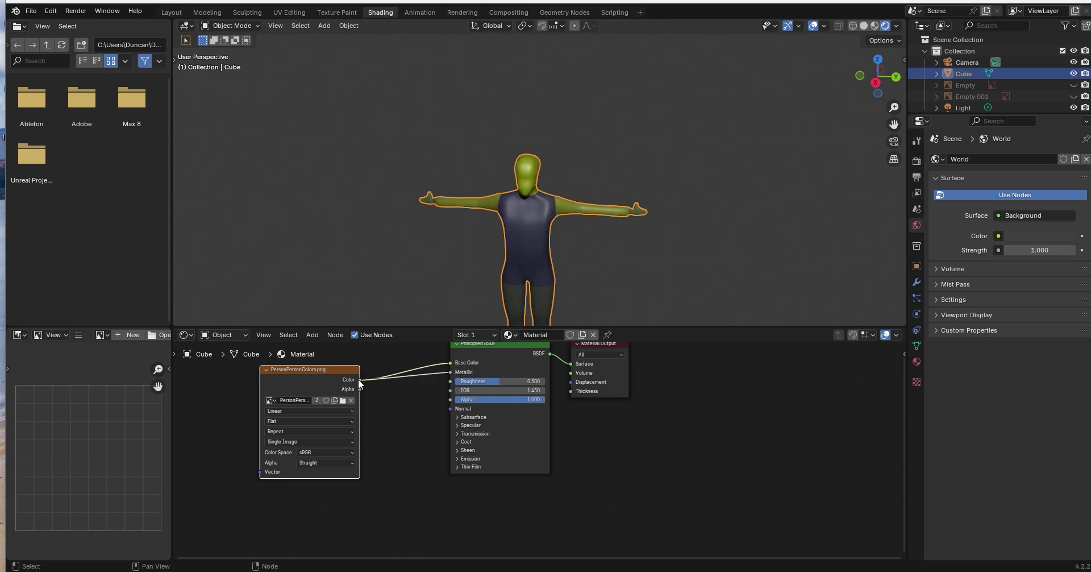
pyautogui.moveTo(359, 380); pyautogui.dragTo(450, 390)
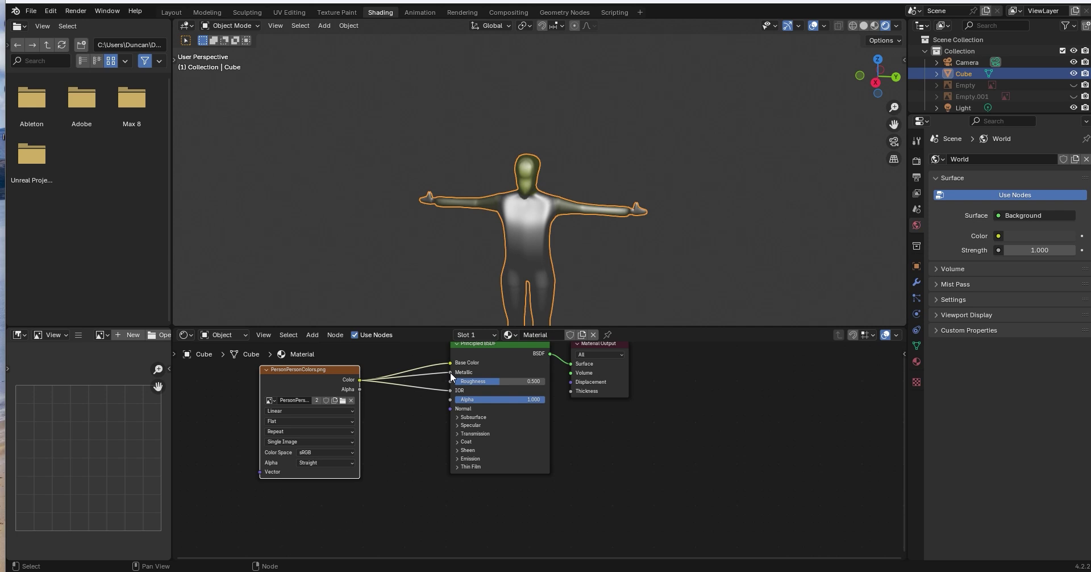
pyautogui.moveTo(451, 372); pyautogui.dragTo(431, 388)
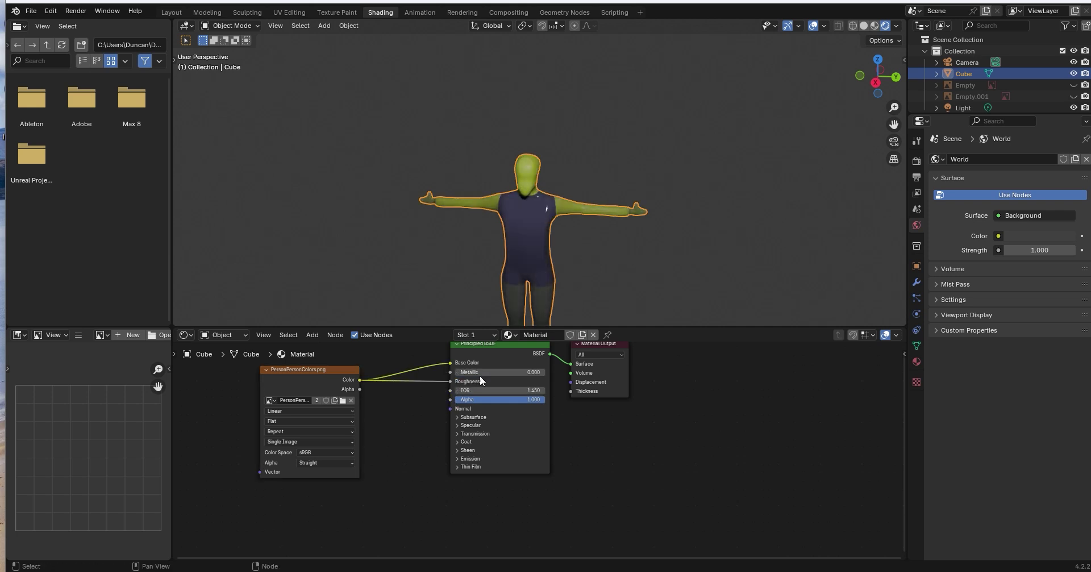
# Step: Try linking the image's Color output to IOR with Metallic at 0.941, and restore Metallic to 0 with only Base Color linked
pyautogui.moveTo(537, 231); pyautogui.dragTo(570, 357, button='middle')
pyautogui.moveTo(360, 380); pyautogui.dragTo(453, 391)
pyautogui.moveTo(622, 227); pyautogui.dragTo(594, 208, button='middle')
pyautogui.moveTo(515, 370); pyautogui.dragTo(539, 371)
pyautogui.moveTo(500, 267); pyautogui.dragTo(557, 250, button='middle')
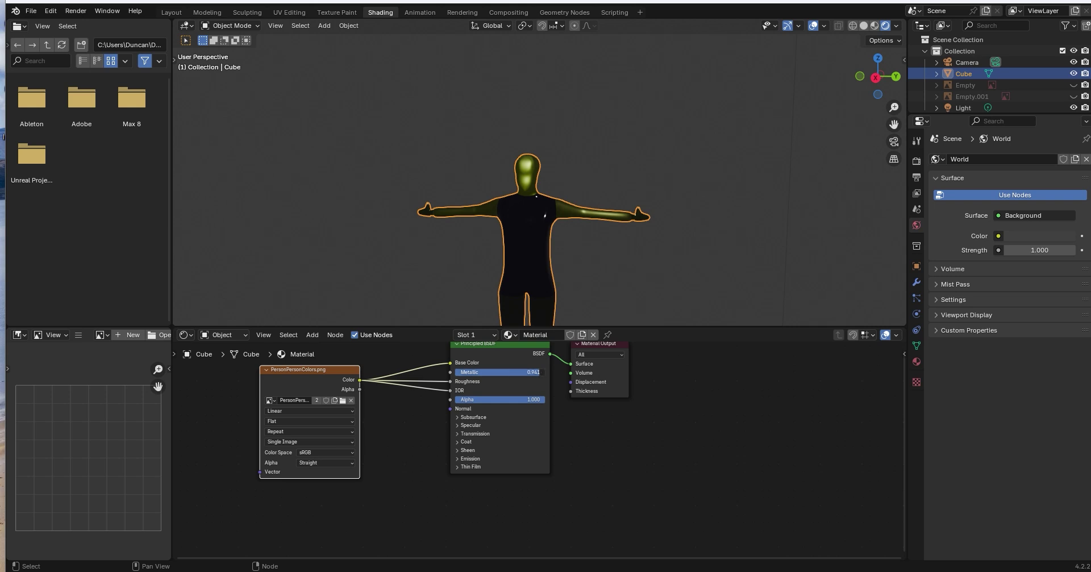
pyautogui.moveTo(537, 372); pyautogui.dragTo(409, 386)
pyautogui.moveTo(395, 377); pyautogui.dragTo(396, 371, button='middle')
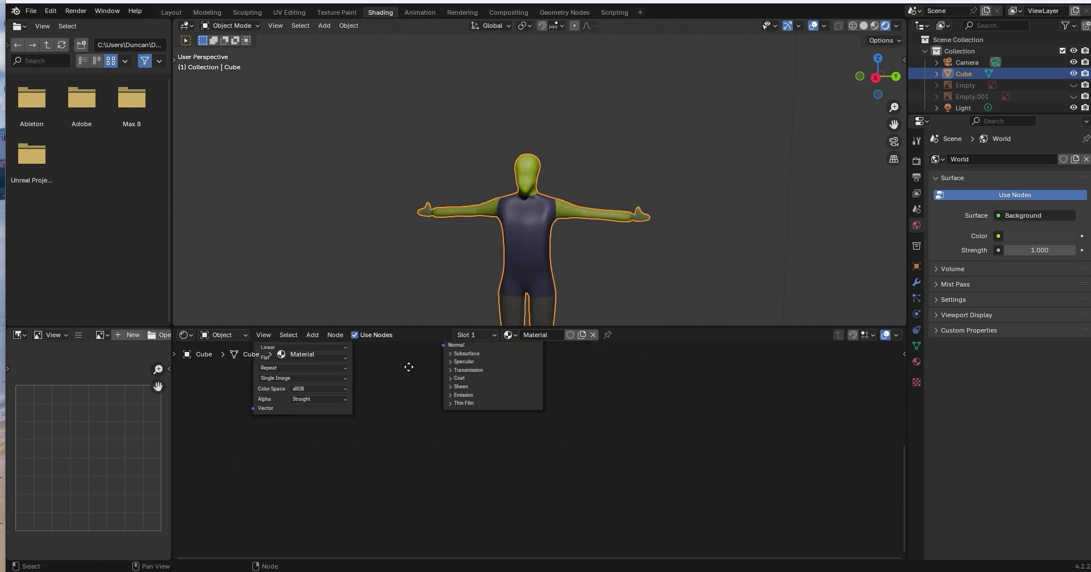
# Step: Set the Principled BSDF's roughness to 0.4, its subsurface weight to 1 and the first subsurface radius value to 100
pyautogui.moveTo(500, 375)
pyautogui.mouseDown()
pyautogui.moveTo(476, 375)
pyautogui.moveTo(544, 375)
pyautogui.moveTo(491, 375)
pyautogui.mouseUp()
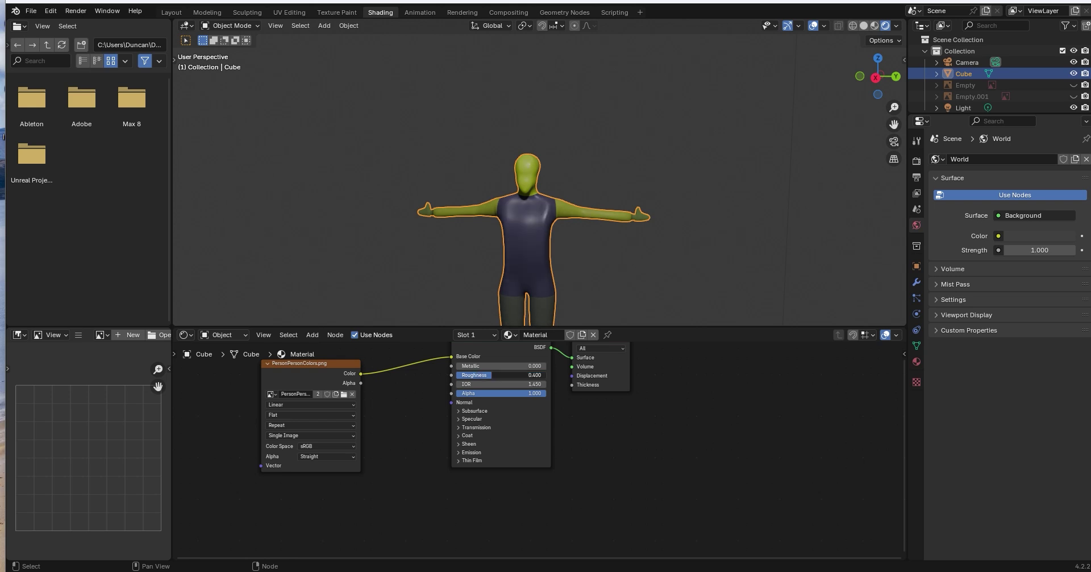
pyautogui.click(459, 411)
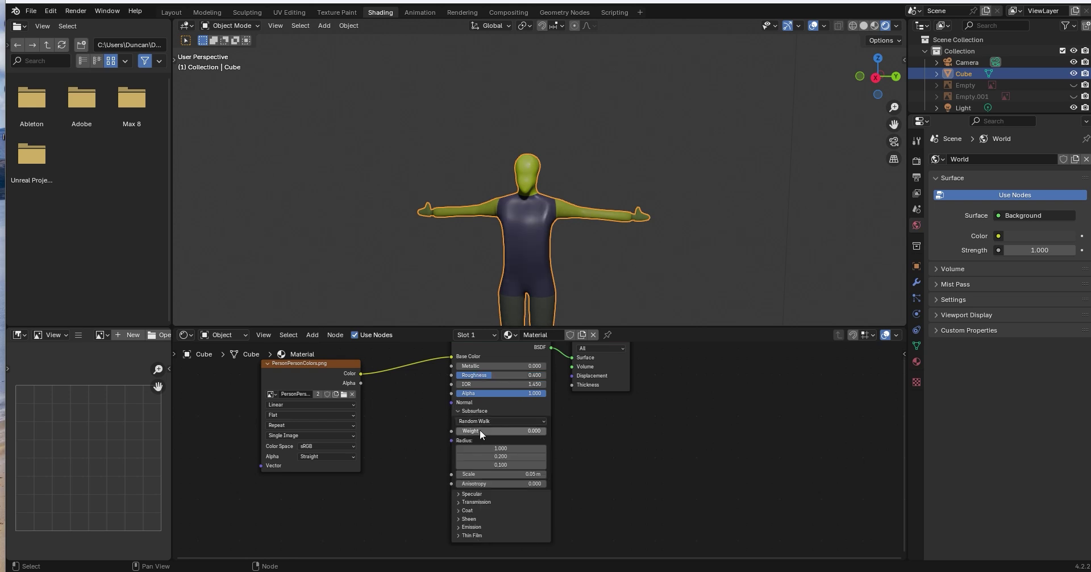
pyautogui.moveTo(482, 430); pyautogui.dragTo(544, 430)
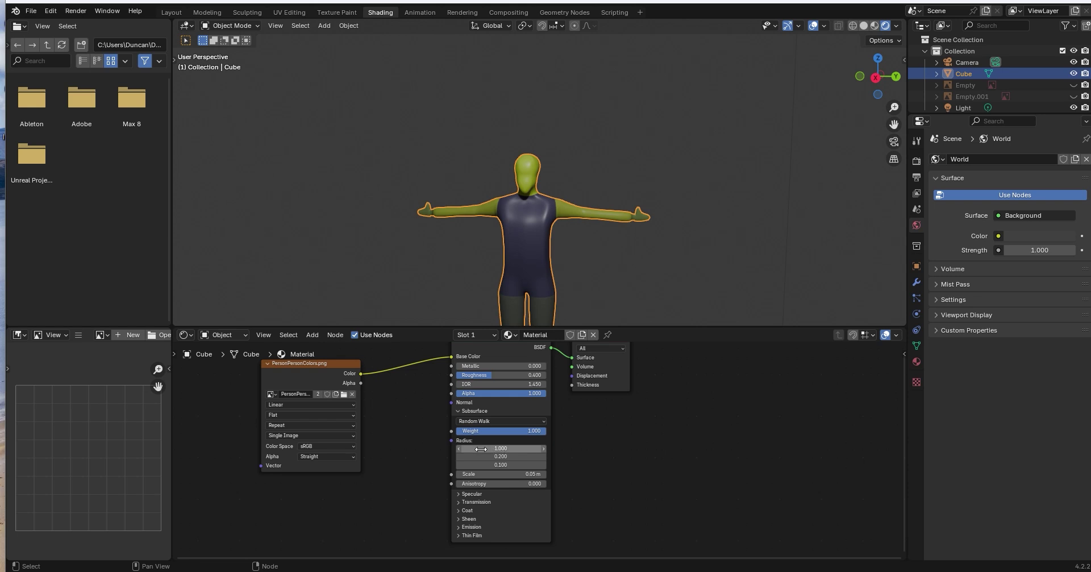
pyautogui.moveTo(481, 447); pyautogui.dragTo(539, 447)
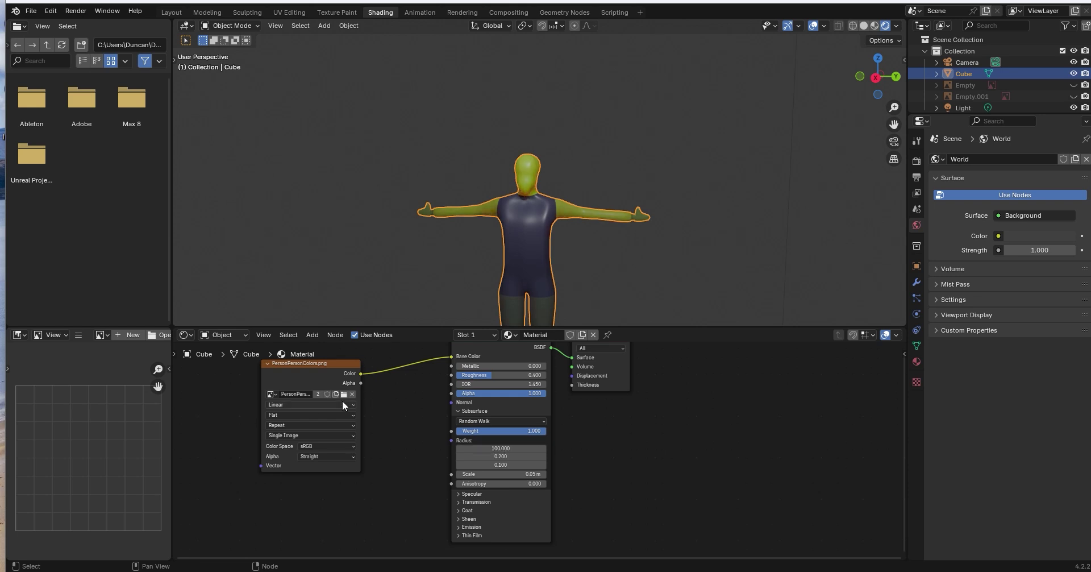
# Step: Try linking the PersonPersonColors.png texture's Color output to the Subsurface Radius input of the Principled BSDF
pyautogui.moveTo(360, 374); pyautogui.dragTo(445, 447)
pyautogui.scroll(3, 584, 259)
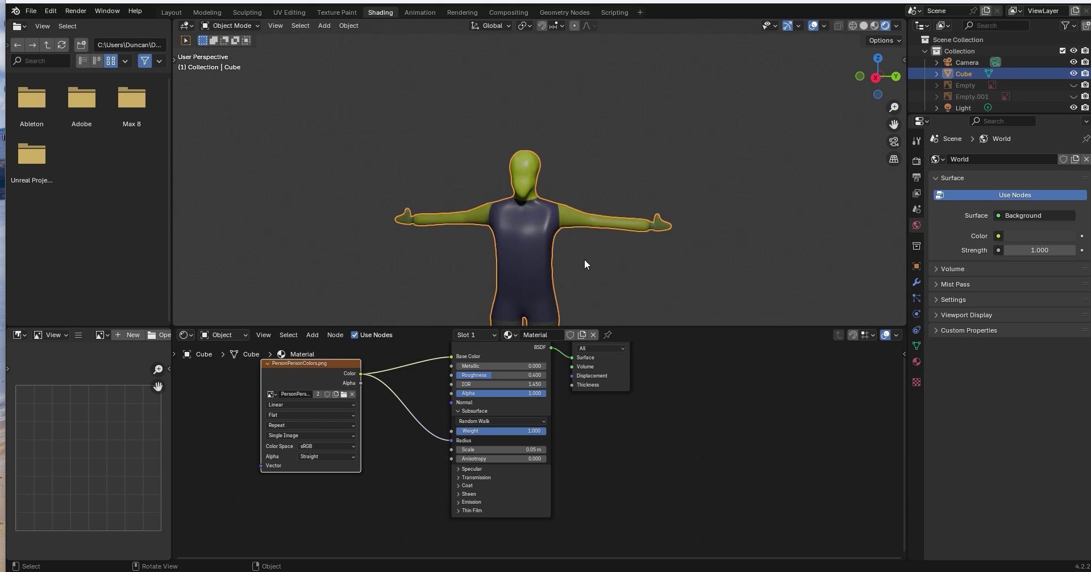
pyautogui.scroll(3, 584, 259)
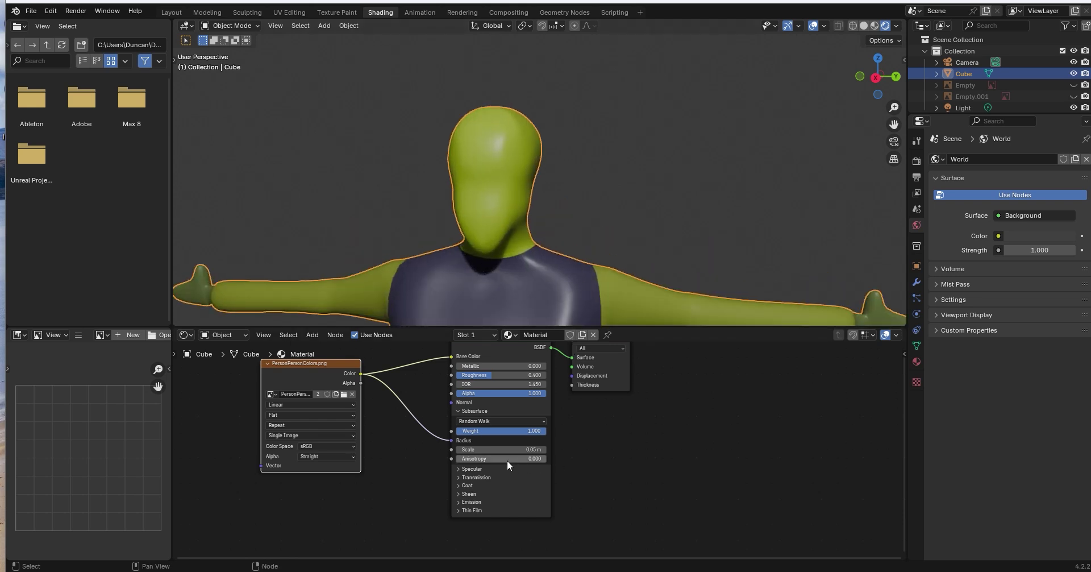
# Step: Set the Principled BSDF's subsurface scale to 10 m and inspect the shading on the humanoid's head and body
pyautogui.moveTo(506, 449); pyautogui.dragTo(542, 449)
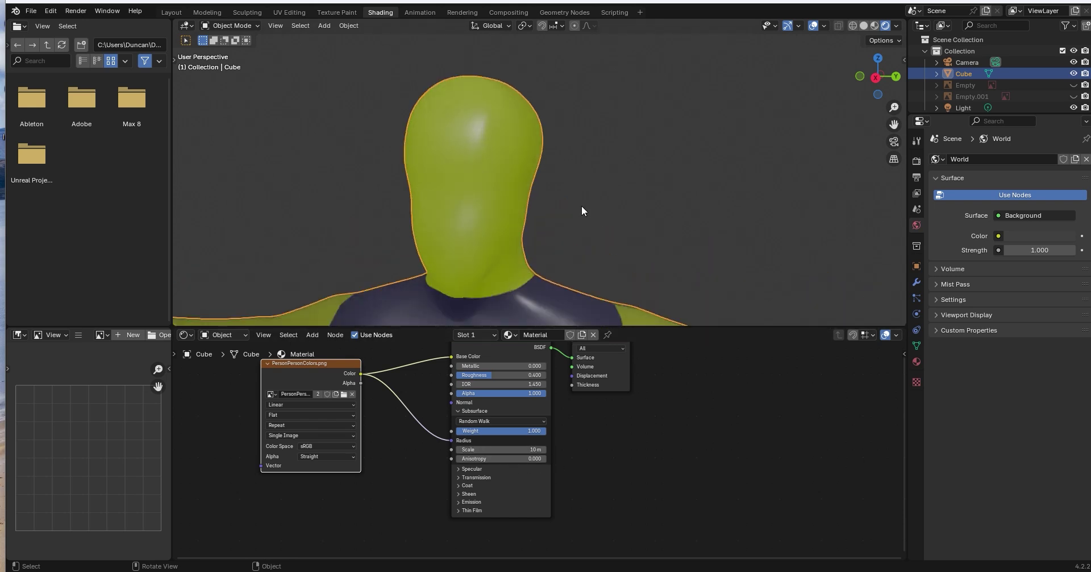
pyautogui.scroll(-3, 581, 205)
pyautogui.moveTo(587, 208); pyautogui.dragTo(540, 207, button='middle')
pyautogui.scroll(2, 570, 207)
pyautogui.click(570, 209)
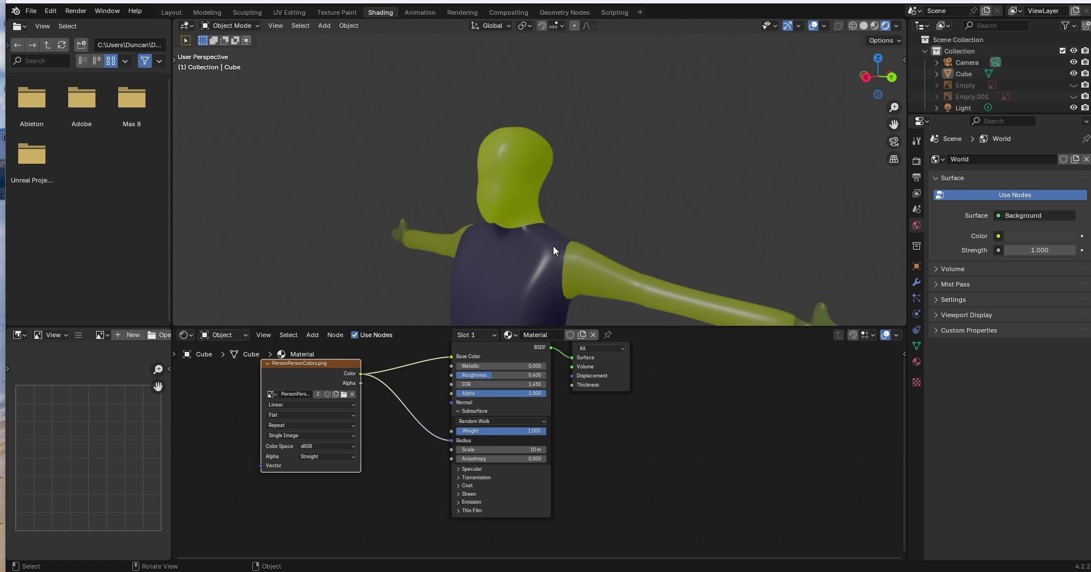
pyautogui.moveTo(553, 244); pyautogui.dragTo(551, 272, button='middle')
pyautogui.scroll(4, 647, 284)
pyautogui.scroll(-6, 648, 281)
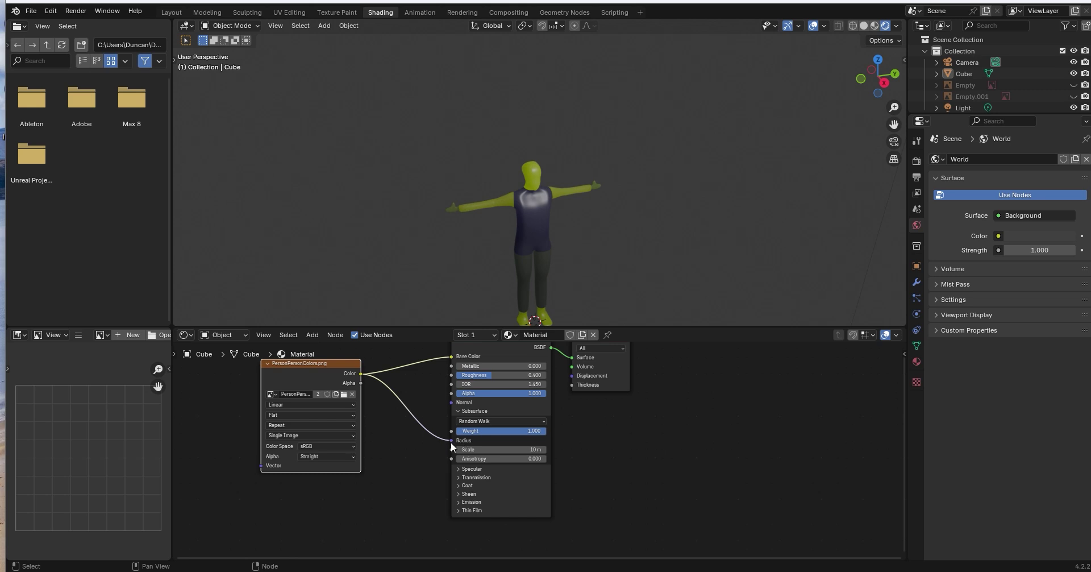
# Step: Unlink the texture's color from the subsurface Radius and reset the subsurface weight to 0
pyautogui.moveTo(453, 446); pyautogui.dragTo(423, 454)
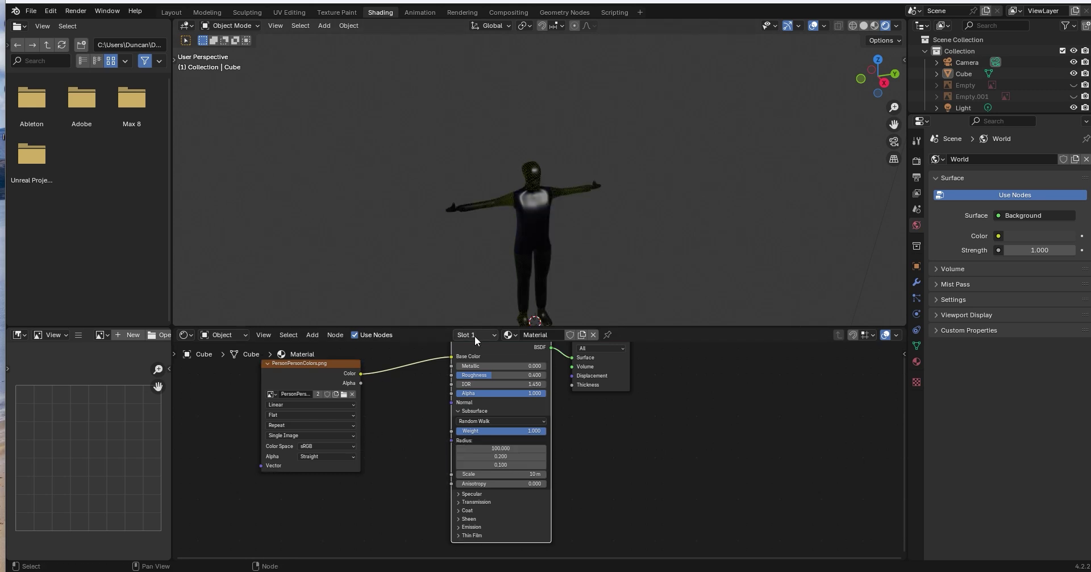
pyautogui.press('BackSpace')
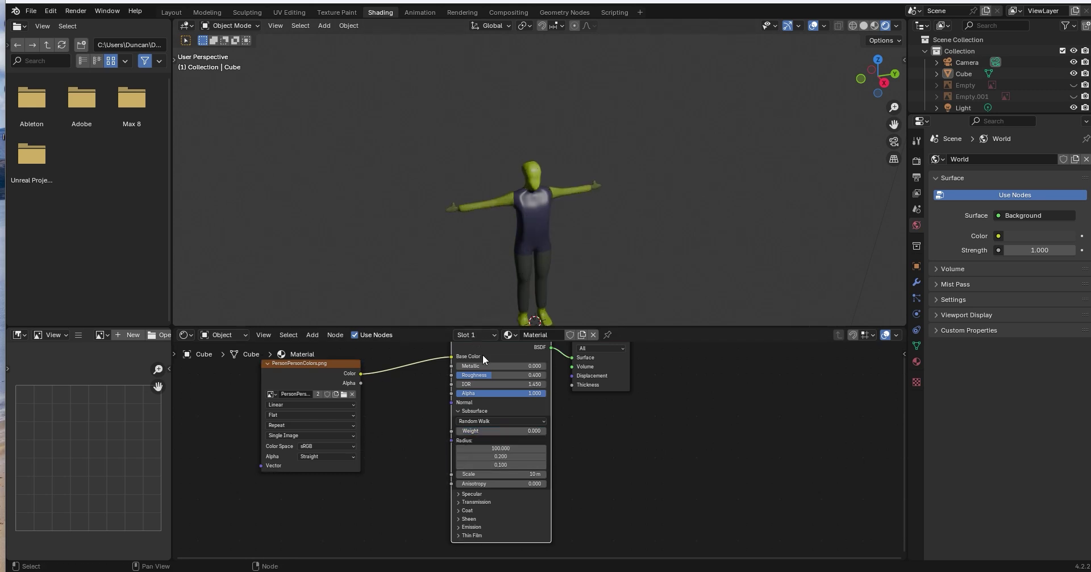
pyautogui.scroll(5, 639, 249)
pyautogui.moveTo(636, 248); pyautogui.dragTo(650, 221, button='middle')
pyautogui.scroll(-3, 682, 213)
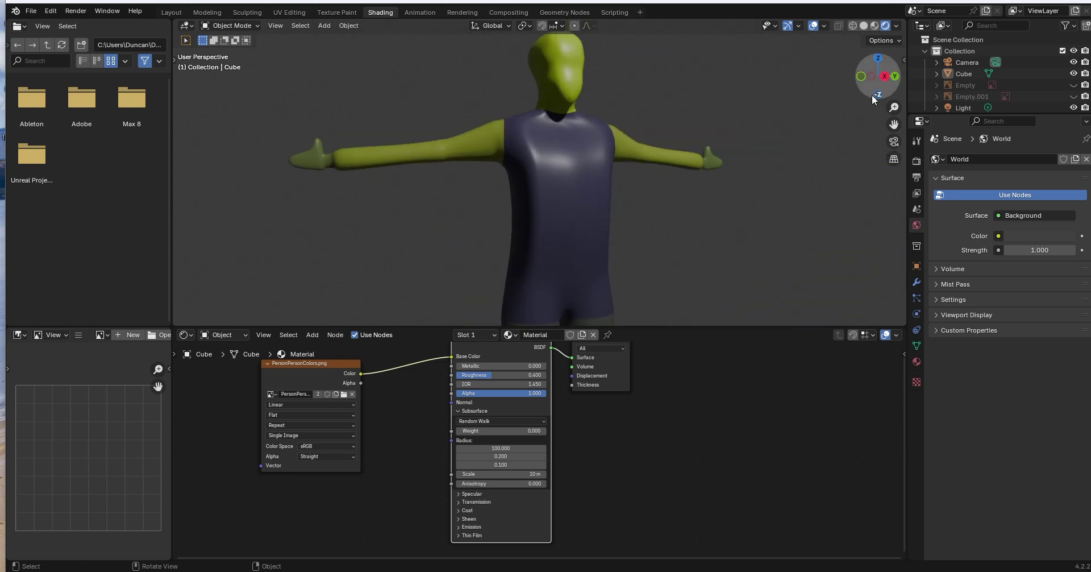
# Step: View the humanoid in Right Orthographic and lower the Principled BSDF's IOR to 1.000
pyautogui.press('KP_3')
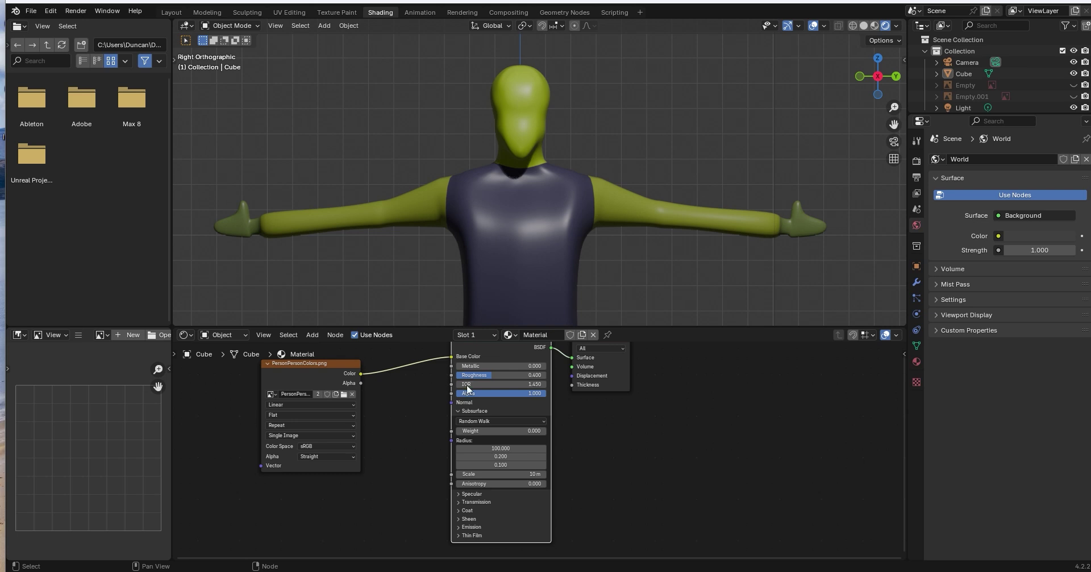
pyautogui.moveTo(467, 389); pyautogui.dragTo(432, 389)
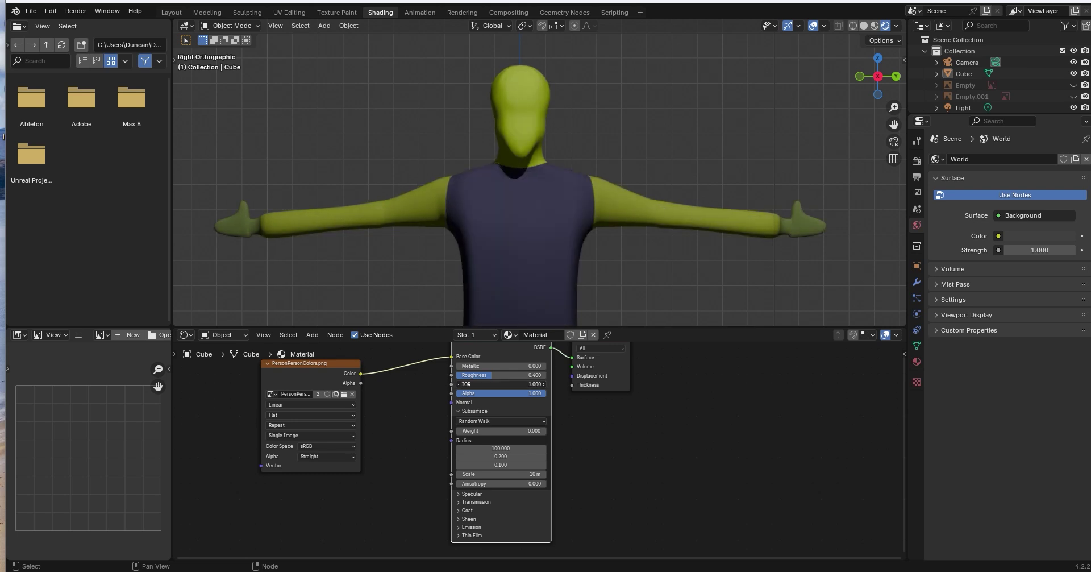
pyautogui.keyDown('shift'); pyautogui.moveTo(576, 167); pyautogui.dragTo(607, 262, button='middle'); pyautogui.keyUp('shift')
# Step: Open the Texture Paint workspace for the humanoid and set the TexDraw brush color to red
pyautogui.click(563, 233)
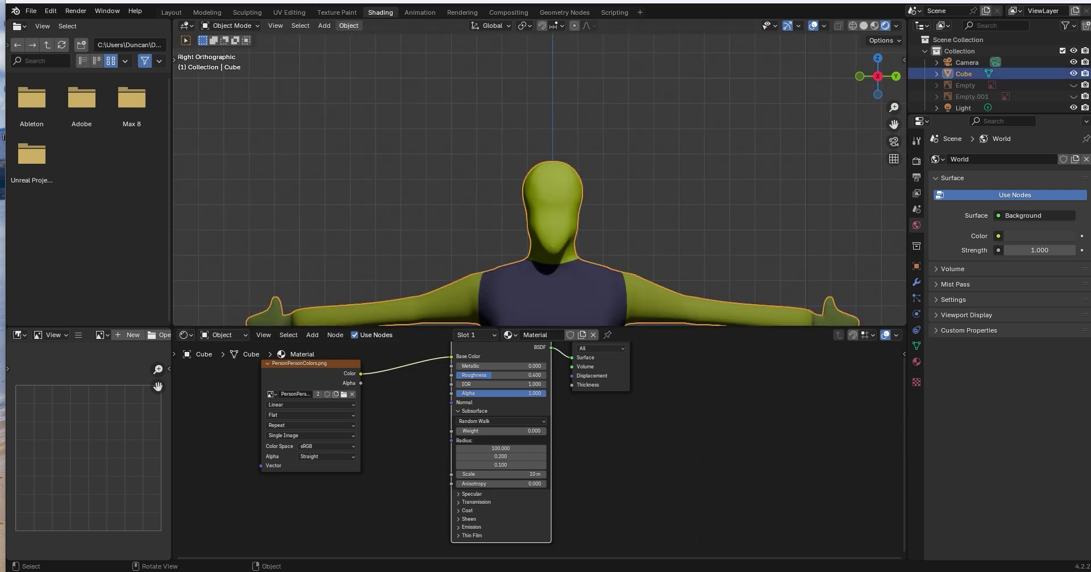
pyautogui.click(336, 12)
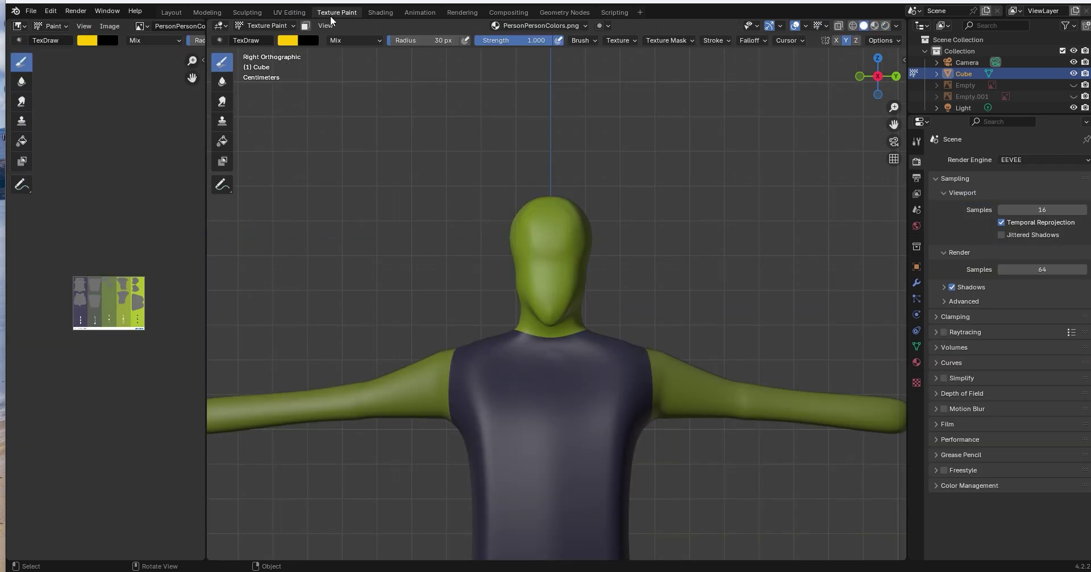
pyautogui.scroll(5, 446, 330)
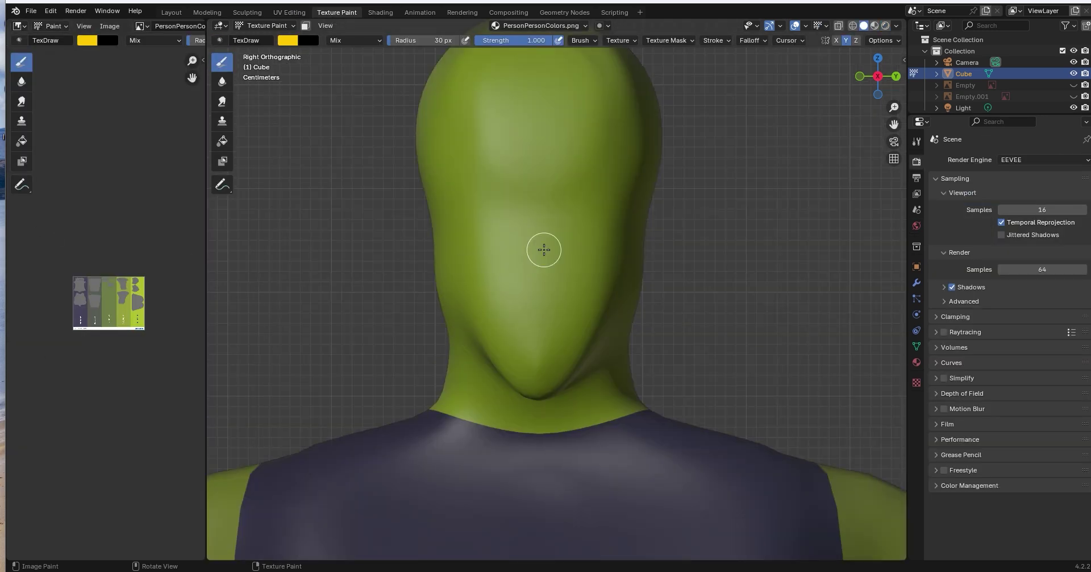
pyautogui.click(290, 41)
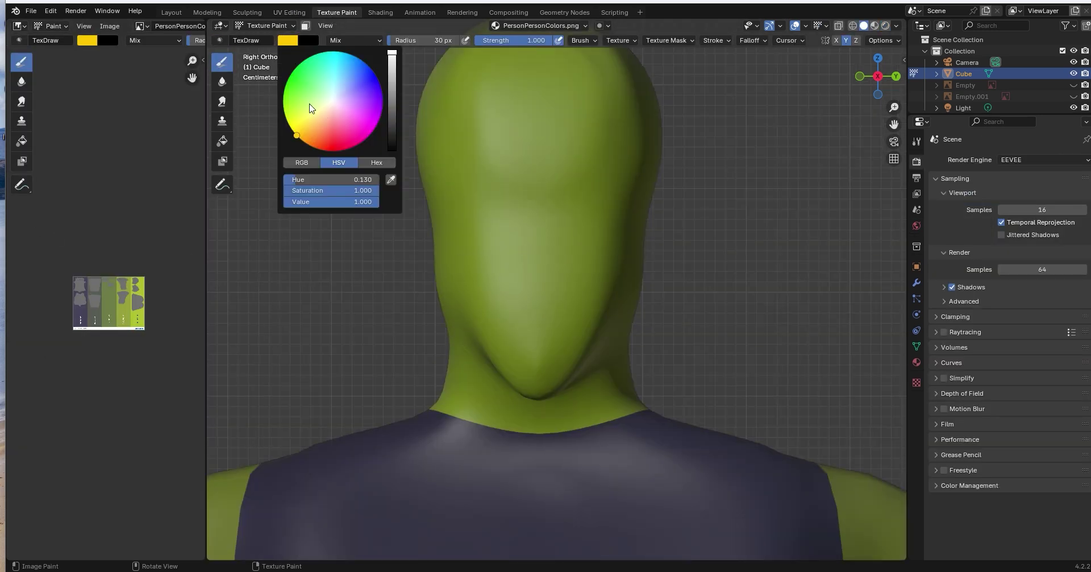
pyautogui.click(328, 141)
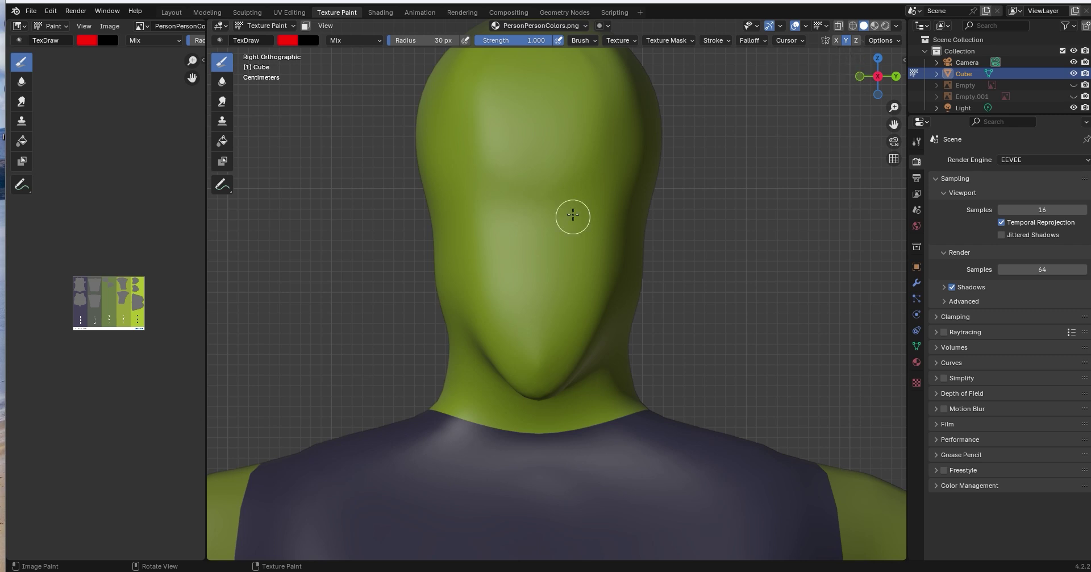
# Step: Test a red stroke on the face, undo it, and set the brush falloff curve to Smooth
pyautogui.moveTo(573, 215)
pyautogui.mouseDown()
pyautogui.moveTo(572, 200)
pyautogui.moveTo(633, 183)
pyautogui.mouseUp()
pyautogui.hotkey('ctrl', 'z')
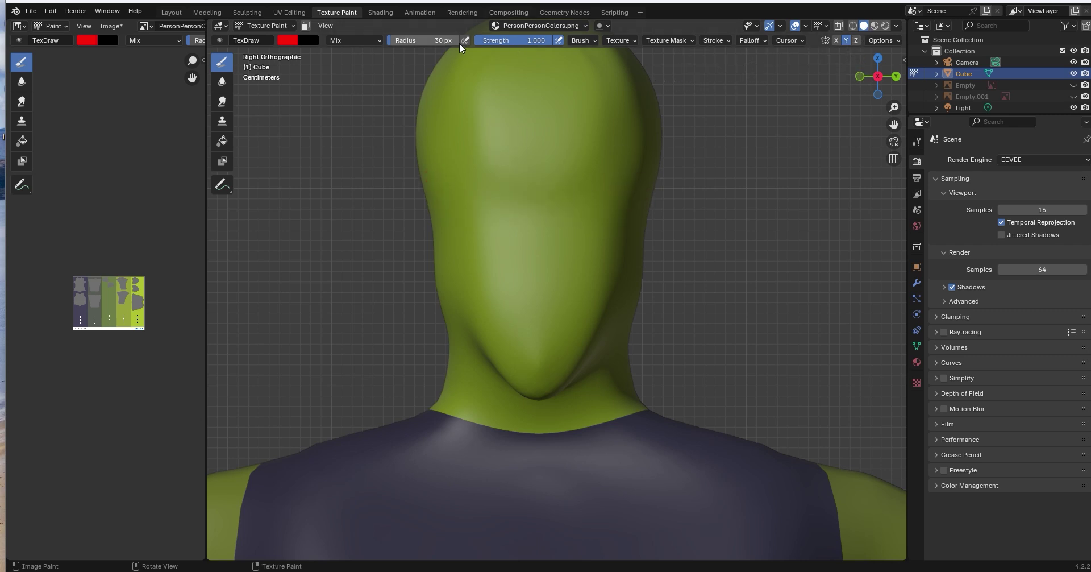
pyautogui.click(752, 41)
pyautogui.click(748, 60)
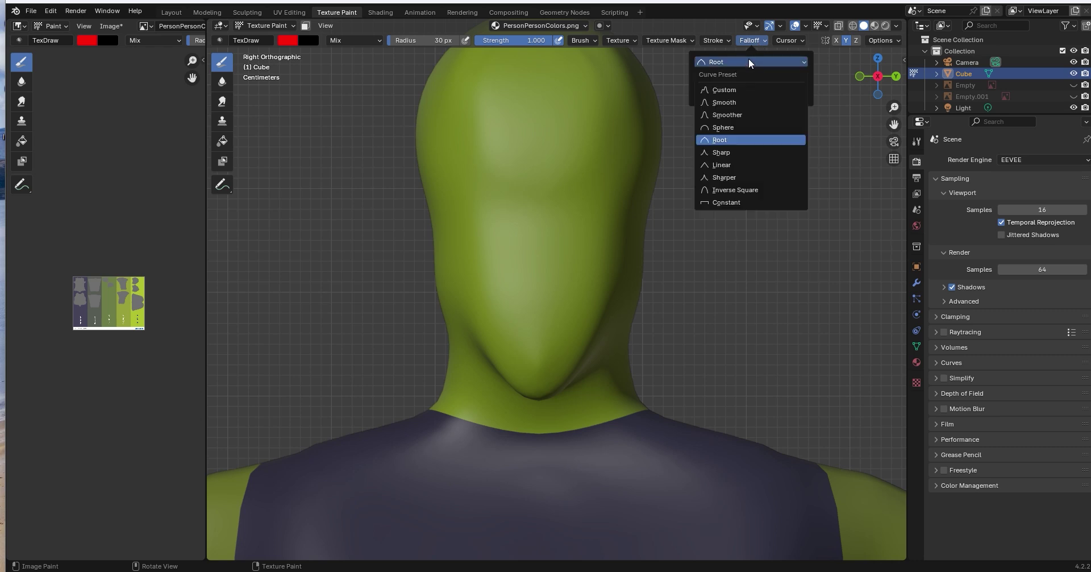
pyautogui.scroll(4, 551, 190)
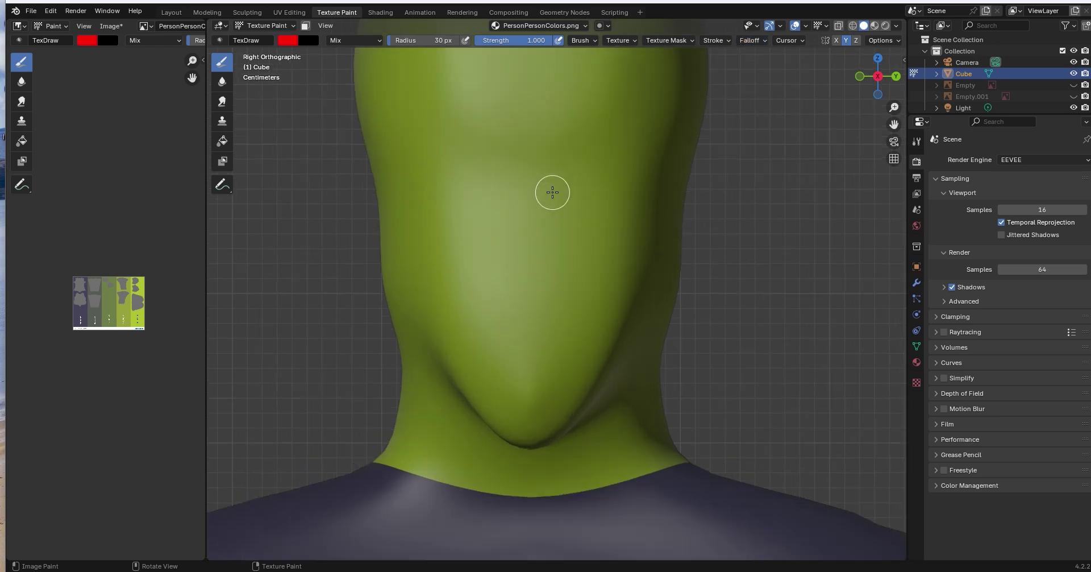
# Step: Try painting mirrored red rings around both eyes, and undo them
pyautogui.moveTo(518, 121)
pyautogui.mouseDown()
pyautogui.moveTo(626, 146)
pyautogui.moveTo(655, 90)
pyautogui.moveTo(579, 67)
pyautogui.moveTo(531, 104)
pyautogui.moveTo(548, 127)
pyautogui.mouseUp()
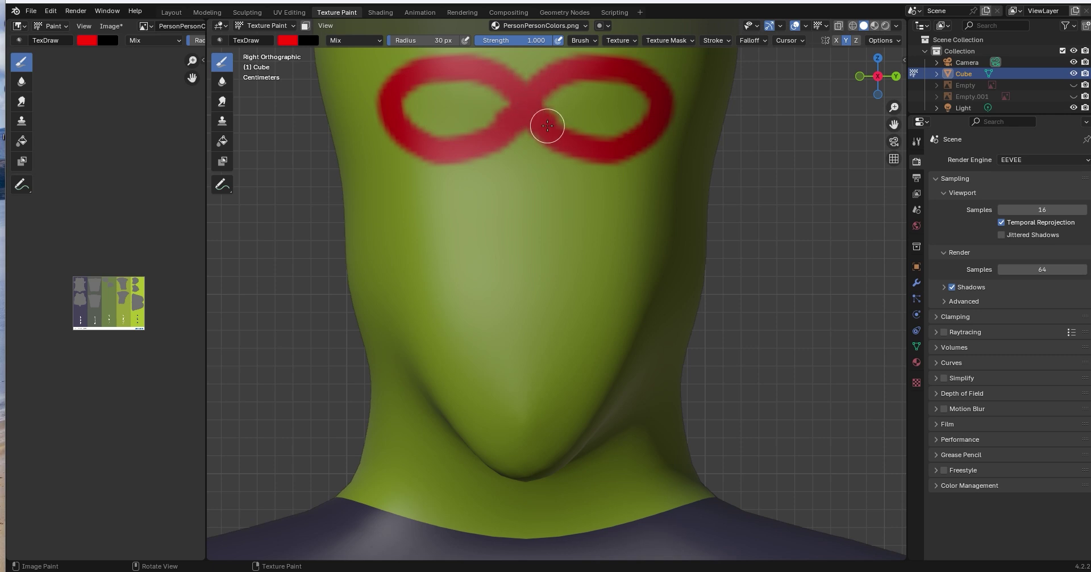
pyautogui.scroll(3, 613, 216)
pyautogui.scroll(-4, 632, 218)
pyautogui.hotkey('ctrl', 'z')
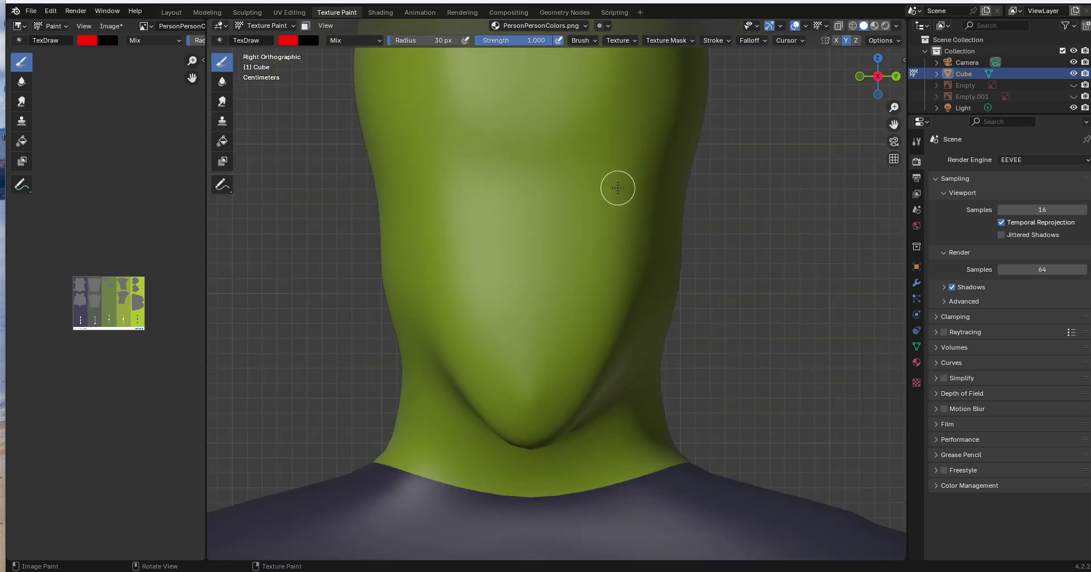
# Step: Try painting a red eye mask that widens toward the sides of the head, inspect it, and undo it
pyautogui.moveTo(625, 181)
pyautogui.mouseDown()
pyautogui.moveTo(629, 108)
pyautogui.moveTo(689, 156)
pyautogui.moveTo(636, 171)
pyautogui.moveTo(647, 176)
pyautogui.mouseUp()
pyautogui.scroll(4, 687, 199)
pyautogui.moveTo(687, 199); pyautogui.dragTo(672, 283, button='middle')
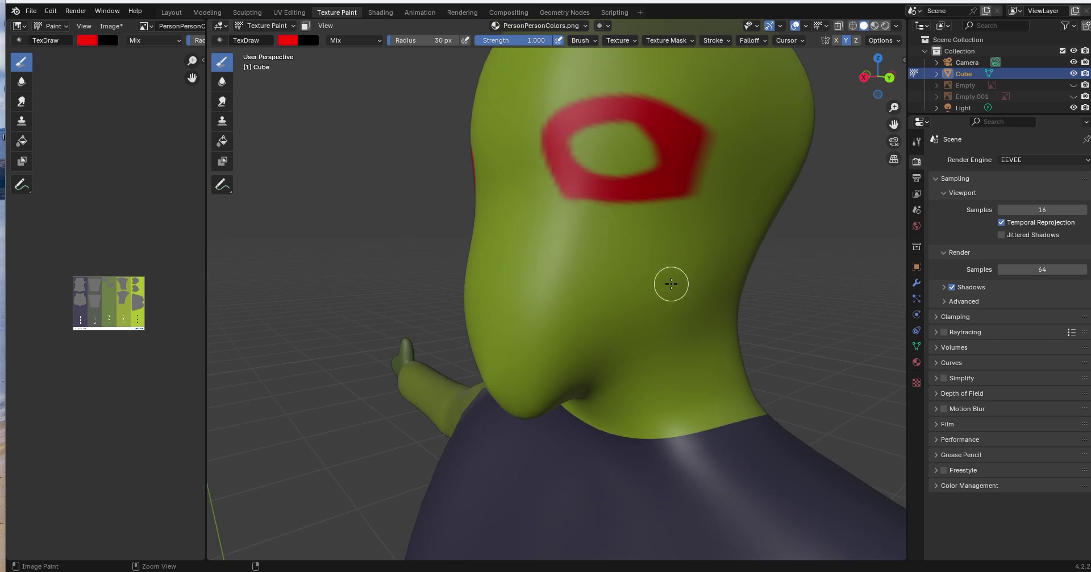
pyautogui.hotkey('ctrl', 'z')
pyautogui.scroll(5, 613, 226)
pyautogui.scroll(-5, 613, 226)
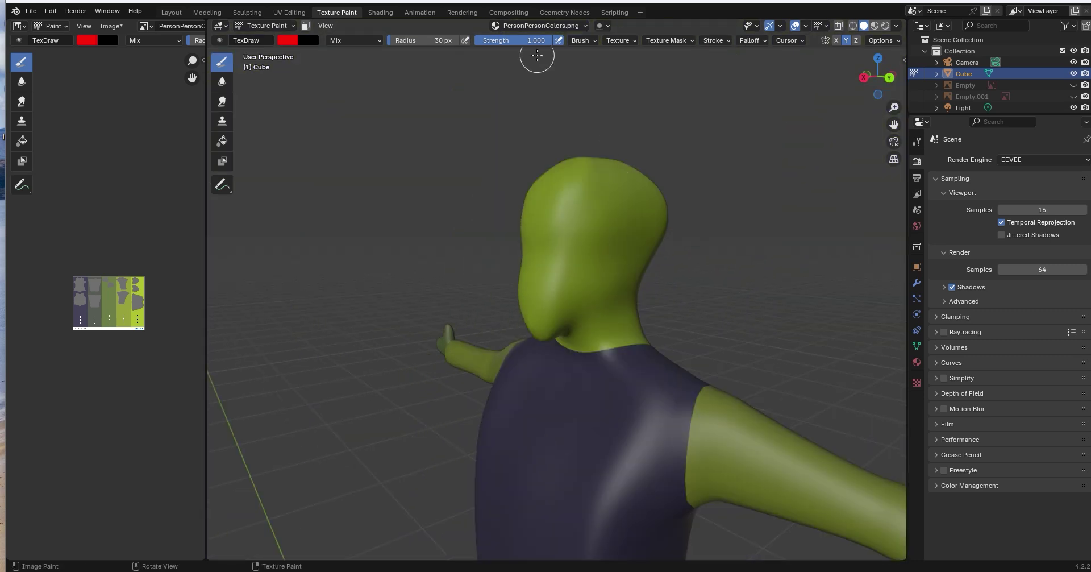
# Step: Change the brush's falloff curve preset, test it with a red stripe across the eyes, and undo the stripe
pyautogui.click(762, 40)
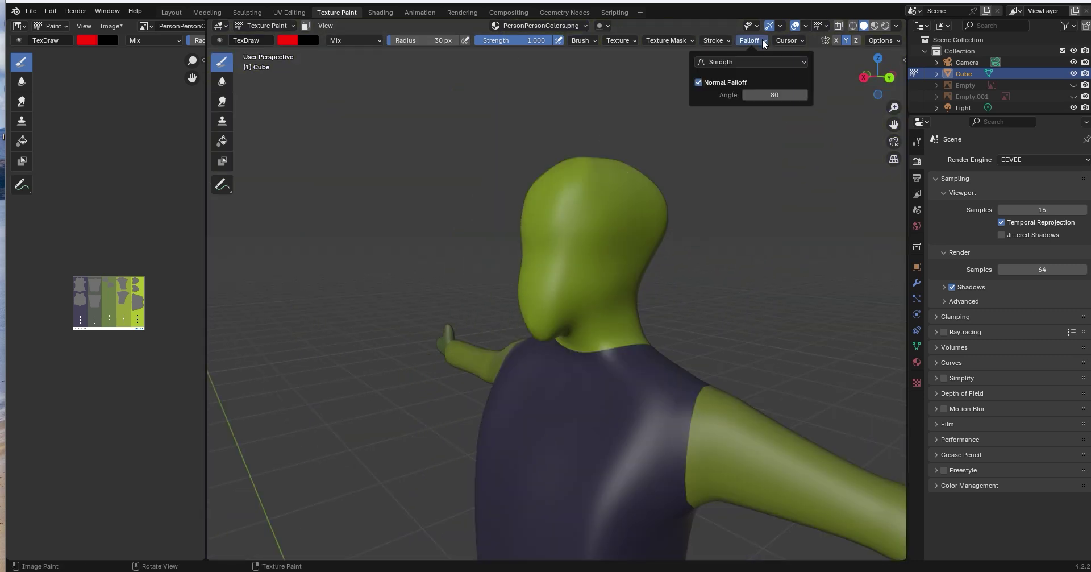
pyautogui.click(759, 62)
pyautogui.click(759, 91)
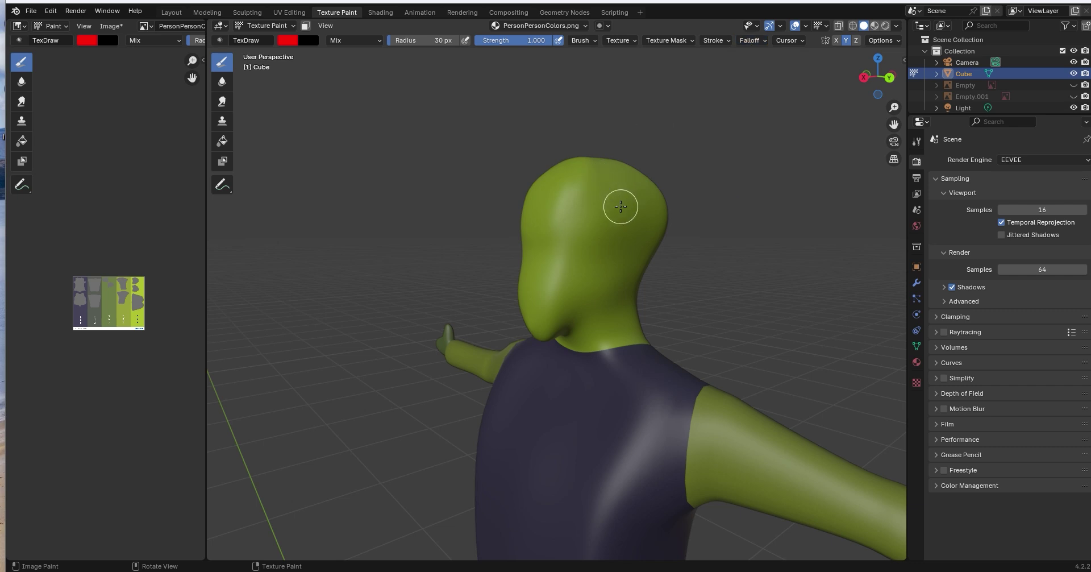
pyautogui.moveTo(588, 228); pyautogui.dragTo(531, 228)
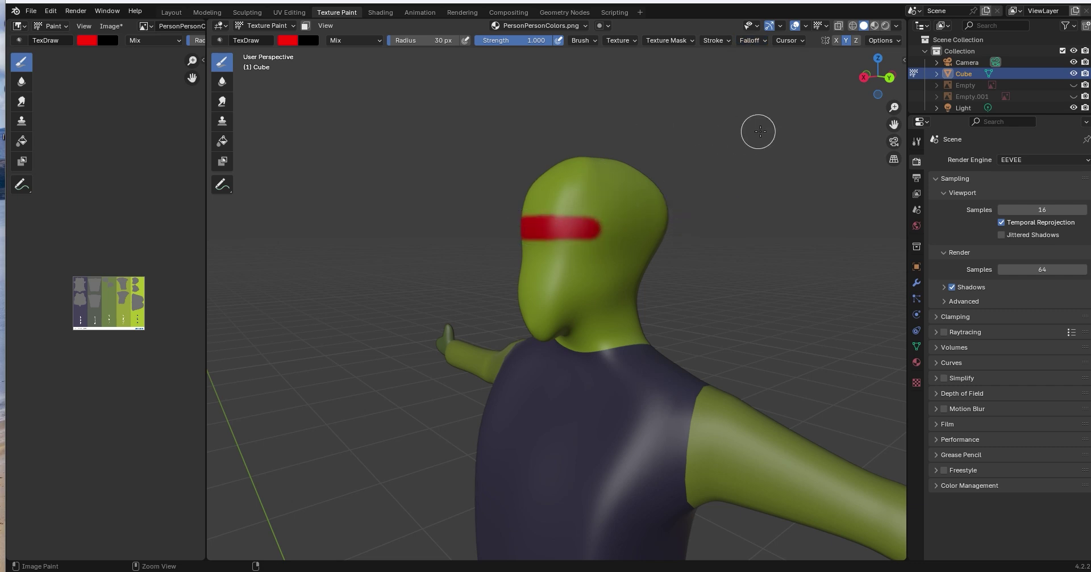
pyautogui.hotkey('ctrl', 'z')
# Step: Return to the Right Orthographic view and put the humanoid back into Texture Paint mode
pyautogui.click(864, 76)
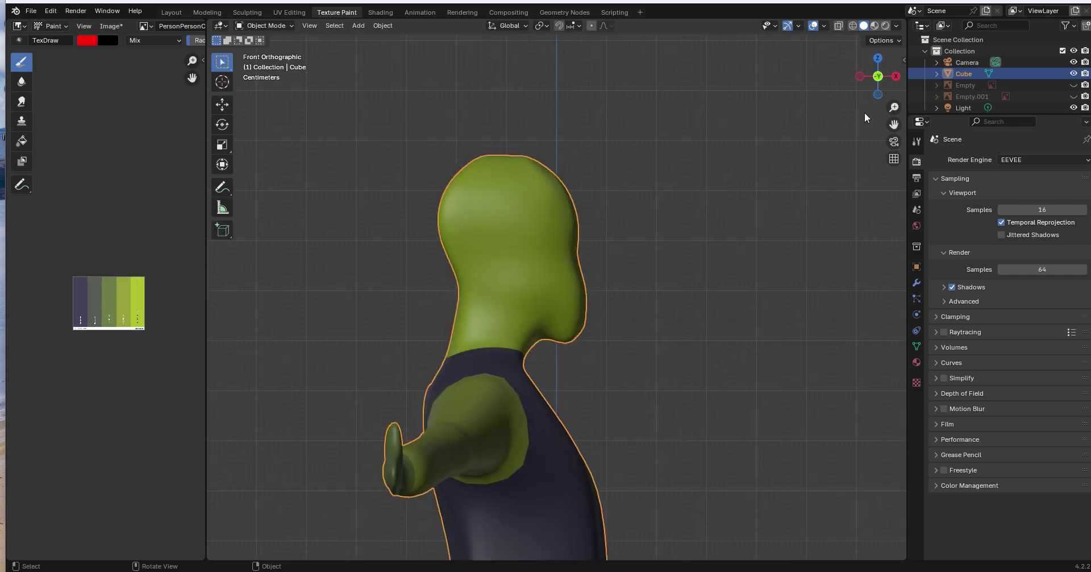
pyautogui.click(896, 75)
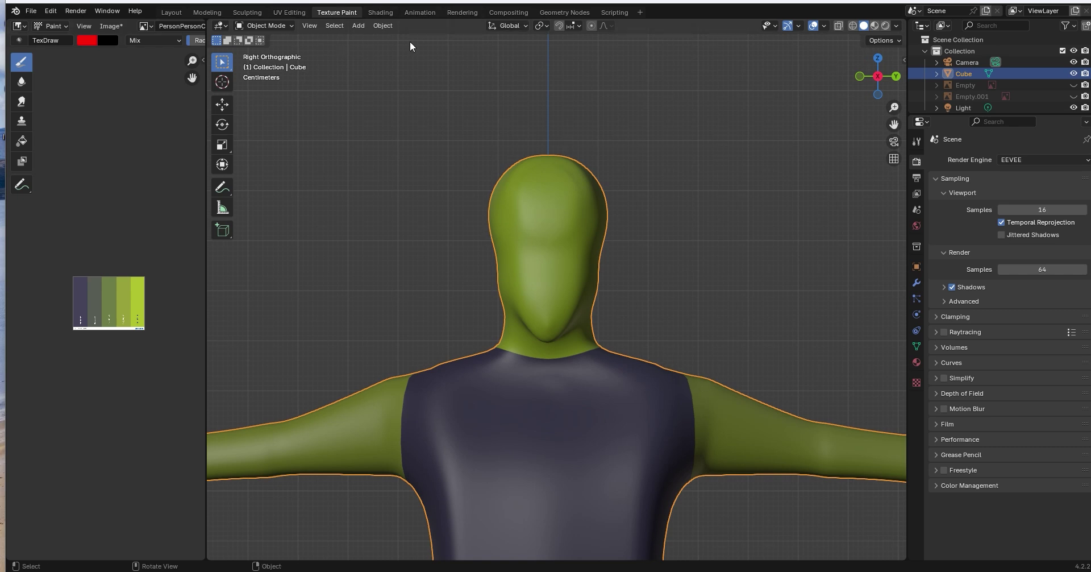
pyautogui.click(274, 25)
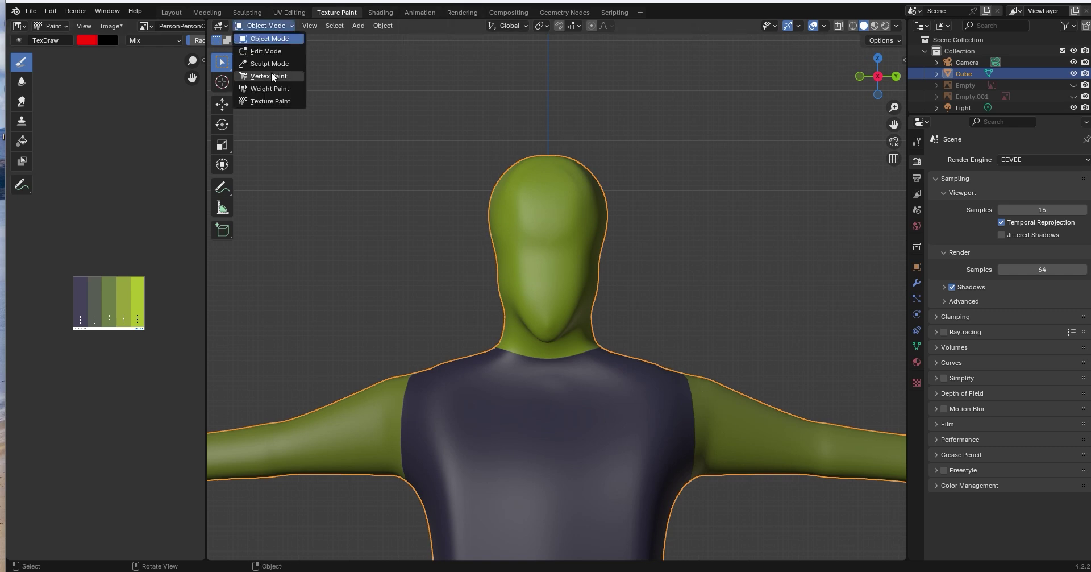
pyautogui.click(281, 101)
# Step: Try painting mirrored red bands down the front of the shoulders where the arms meet the torso
pyautogui.keyDown('shift'); pyautogui.moveTo(643, 412); pyautogui.dragTo(548, 271, button='middle'); pyautogui.keyUp('shift')
pyautogui.moveTo(583, 233)
pyautogui.mouseDown()
pyautogui.moveTo(597, 284)
pyautogui.moveTo(594, 353)
pyautogui.mouseUp()
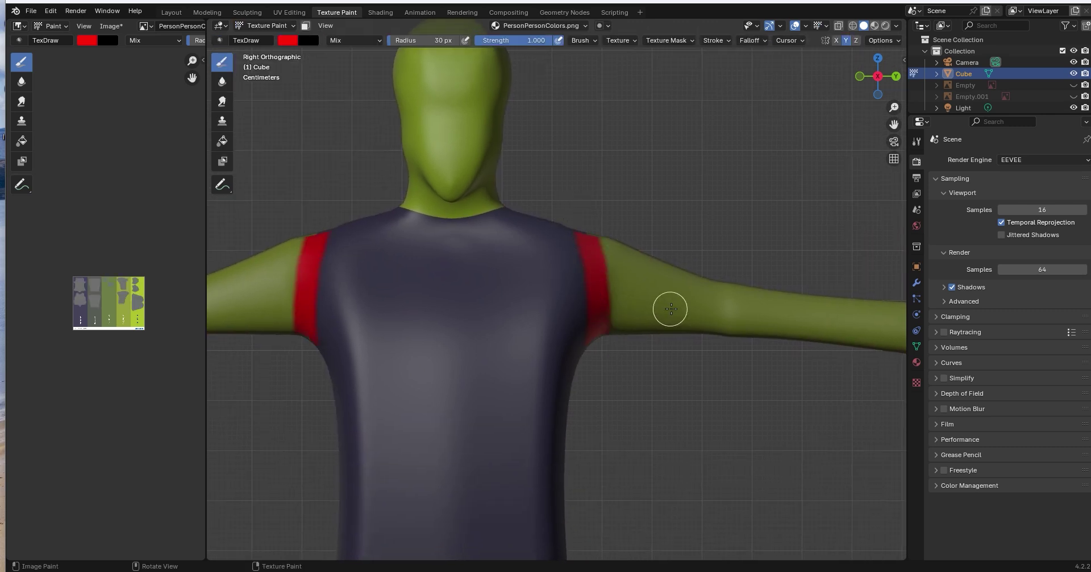
pyautogui.moveTo(670, 309)
pyautogui.mouseDown(button='middle')
pyautogui.moveTo(534, 382)
pyautogui.moveTo(541, 362)
pyautogui.mouseUp(button='middle')
pyautogui.moveTo(607, 284)
pyautogui.mouseDown()
pyautogui.moveTo(676, 292)
pyautogui.moveTo(694, 309)
pyautogui.mouseUp()
pyautogui.moveTo(694, 309)
pyautogui.mouseDown(button='middle')
pyautogui.moveTo(709, 259)
pyautogui.moveTo(796, 241)
pyautogui.mouseUp(button='middle')
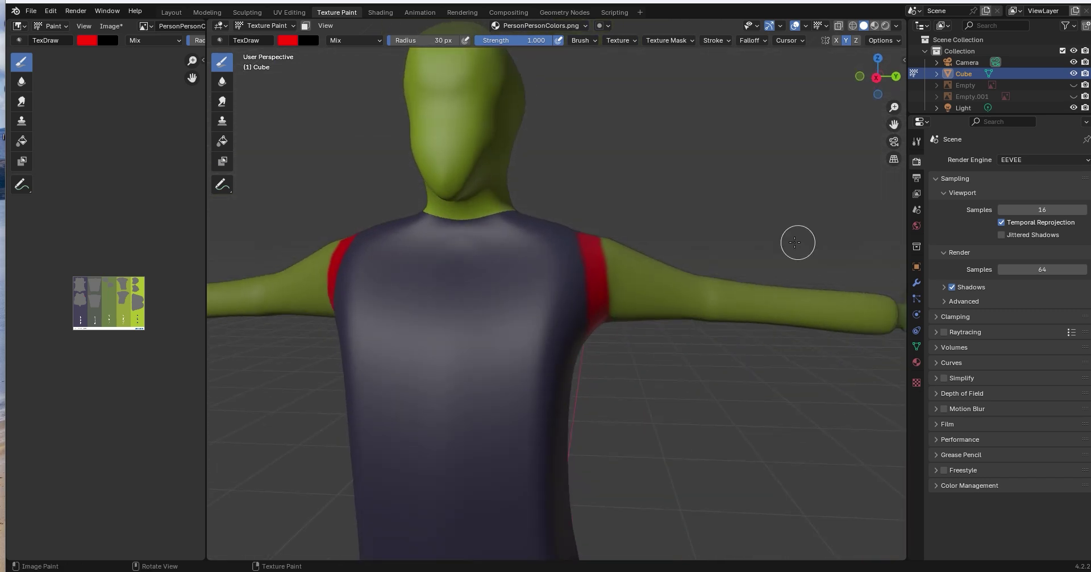
# Step: Try extending the red shoulder bands around the back and painting looping red strokes across the upper back
pyautogui.scroll(4, 704, 282)
pyautogui.scroll(-7, 718, 265)
pyautogui.moveTo(589, 319); pyautogui.dragTo(578, 327, button='middle')
pyautogui.scroll(4, 578, 327)
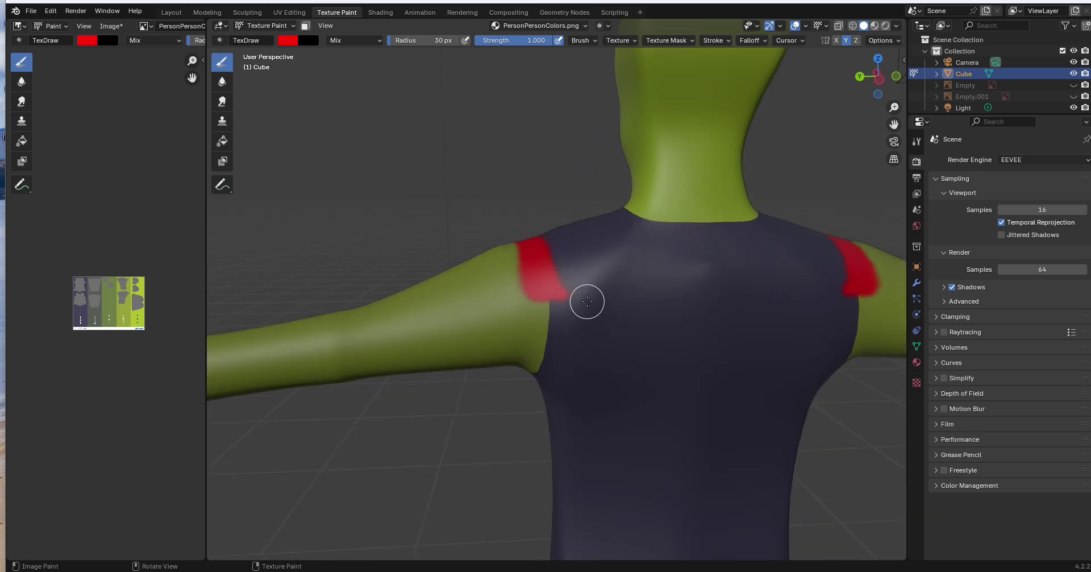
pyautogui.moveTo(540, 275)
pyautogui.mouseDown()
pyautogui.moveTo(551, 316)
pyautogui.moveTo(539, 362)
pyautogui.moveTo(553, 260)
pyautogui.moveTo(533, 369)
pyautogui.moveTo(538, 238)
pyautogui.moveTo(535, 347)
pyautogui.mouseUp()
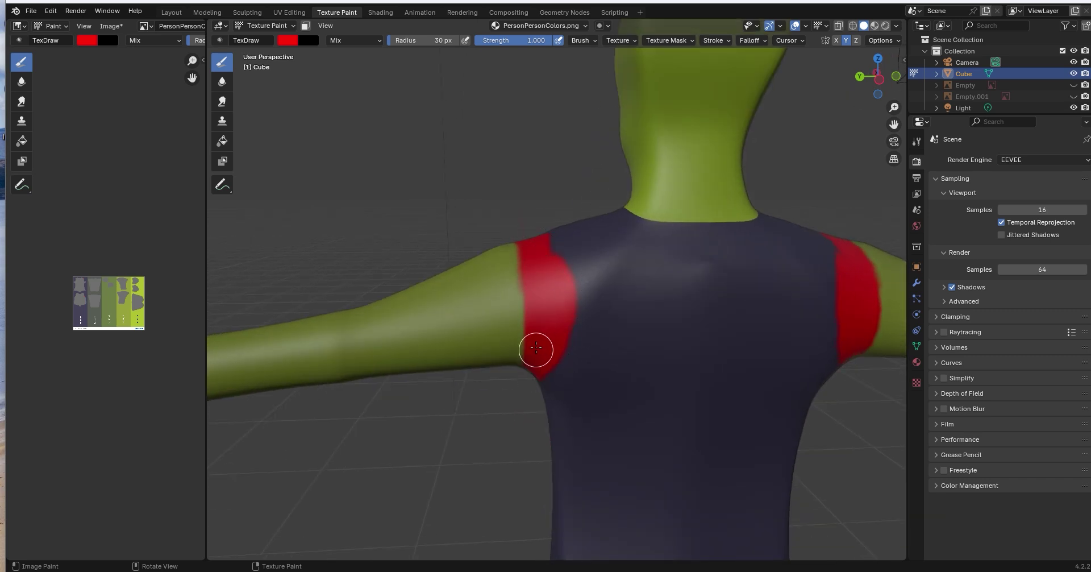
pyautogui.moveTo(598, 405)
pyautogui.mouseDown()
pyautogui.moveTo(699, 323)
pyautogui.moveTo(679, 232)
pyautogui.moveTo(539, 325)
pyautogui.mouseUp()
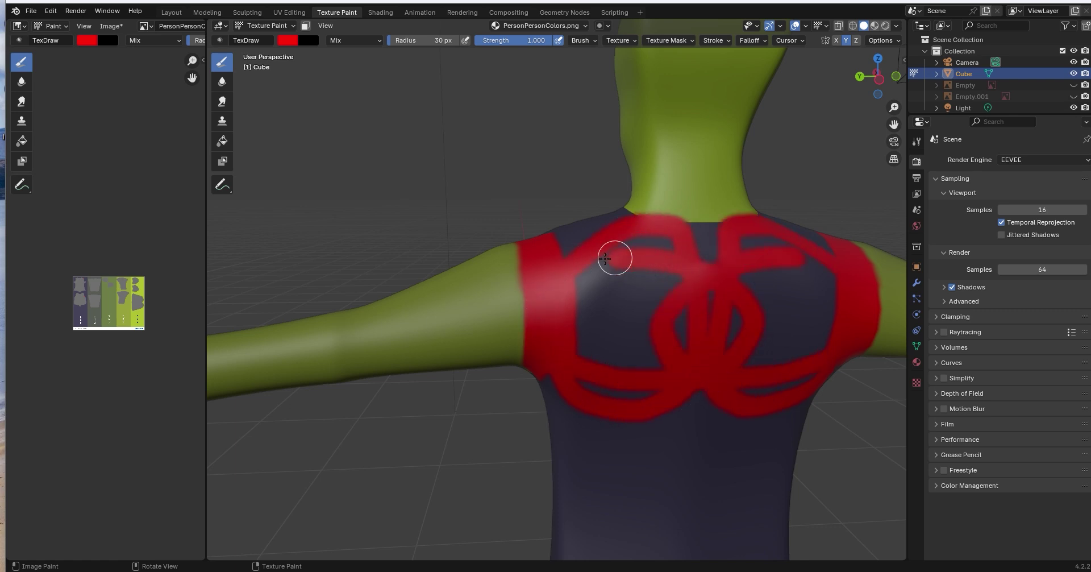
# Step: Undo all the red strokes on the shoulders and back, and check the humanoid from the front
pyautogui.hotkey('ctrl', 'z')
pyautogui.hotkey('ctrl', 'z')
pyautogui.hotkey('ctrl', 'z')
pyautogui.hotkey('ctrl', 'z')
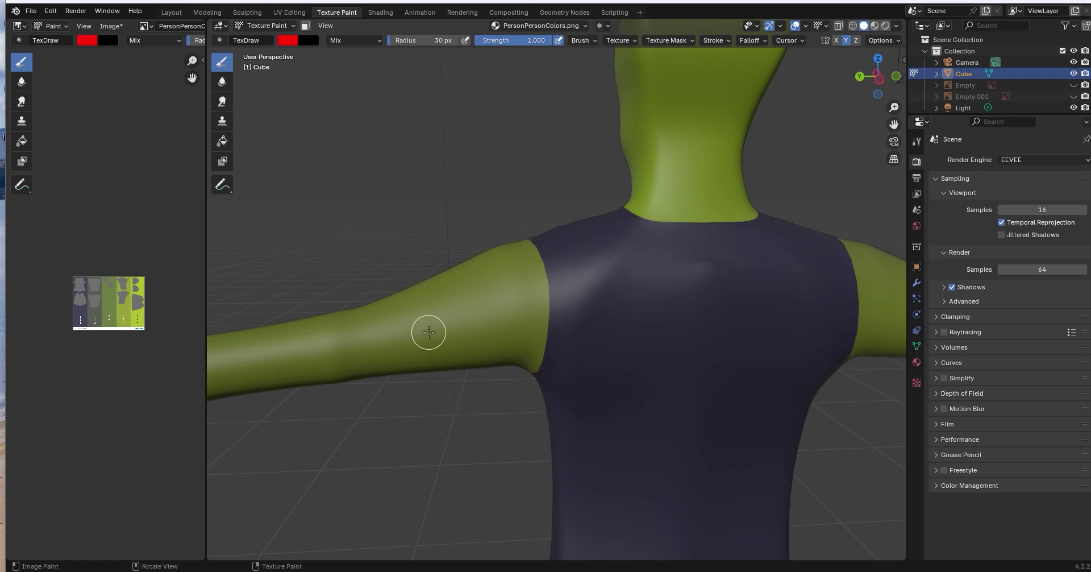
pyautogui.moveTo(426, 329); pyautogui.dragTo(629, 329, button='middle')
pyautogui.scroll(3, 628, 329)
pyautogui.scroll(-3, 642, 326)
pyautogui.hotkey('ctrl', 'z')
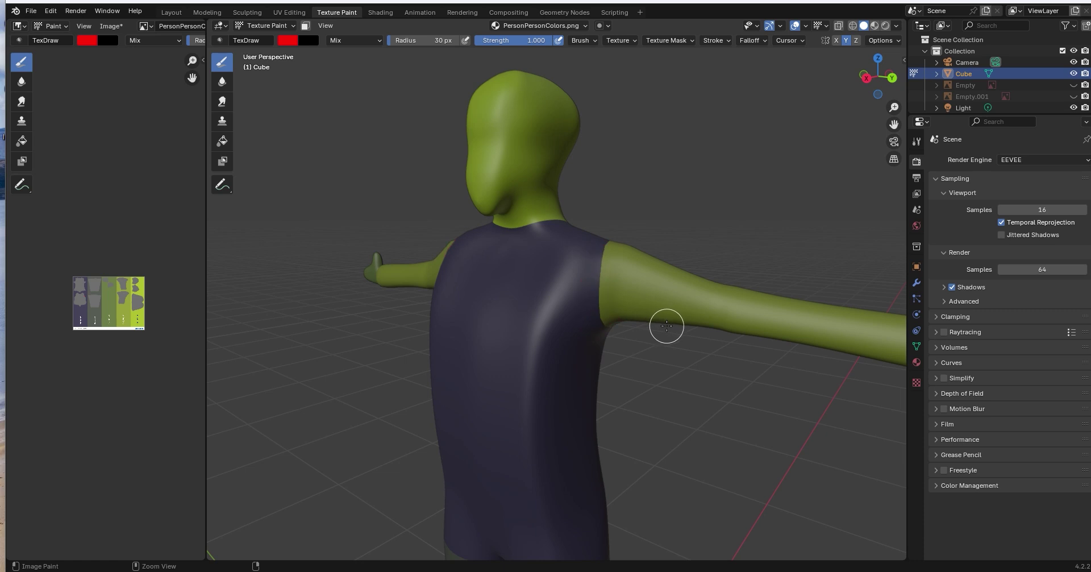
# Step: Examine the palette texture and its UV layout, and view the textured humanoid from several angles
pyautogui.scroll(6, 36, 348)
pyautogui.scroll(-5, 79, 350)
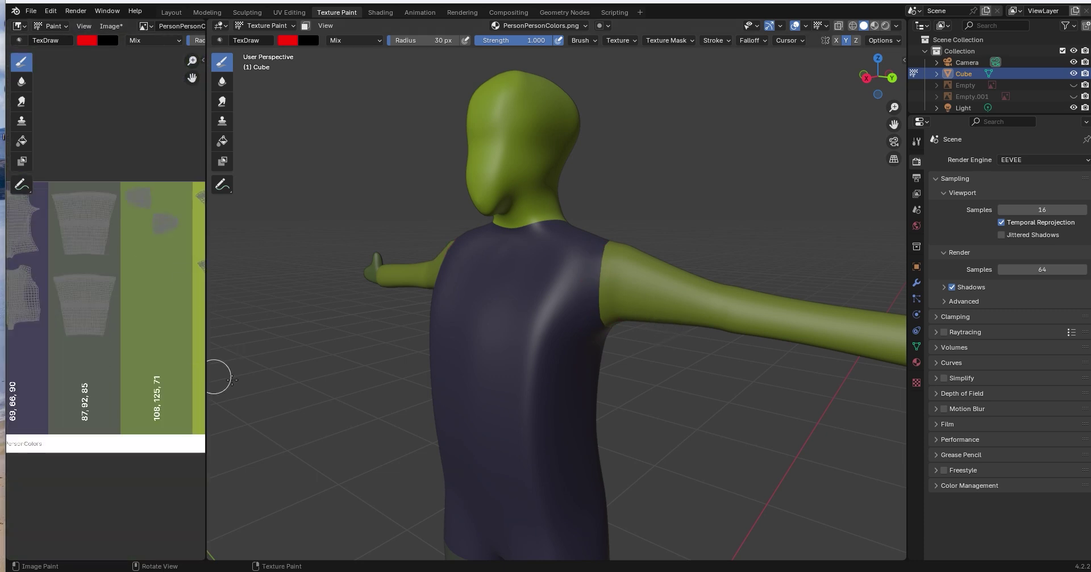
pyautogui.scroll(-8, 643, 309)
pyautogui.moveTo(655, 312)
pyautogui.mouseDown(button='middle')
pyautogui.moveTo(465, 331)
pyautogui.moveTo(627, 290)
pyautogui.moveTo(511, 318)
pyautogui.moveTo(599, 338)
pyautogui.mouseUp(button='middle')
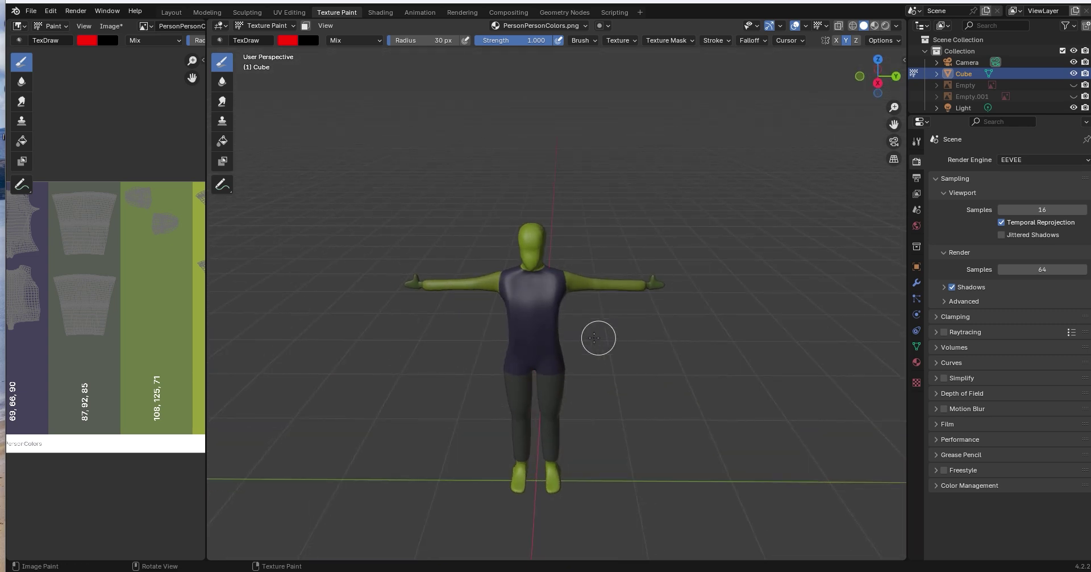
pyautogui.scroll(4, 419, 345)
pyautogui.scroll(-3, 433, 356)
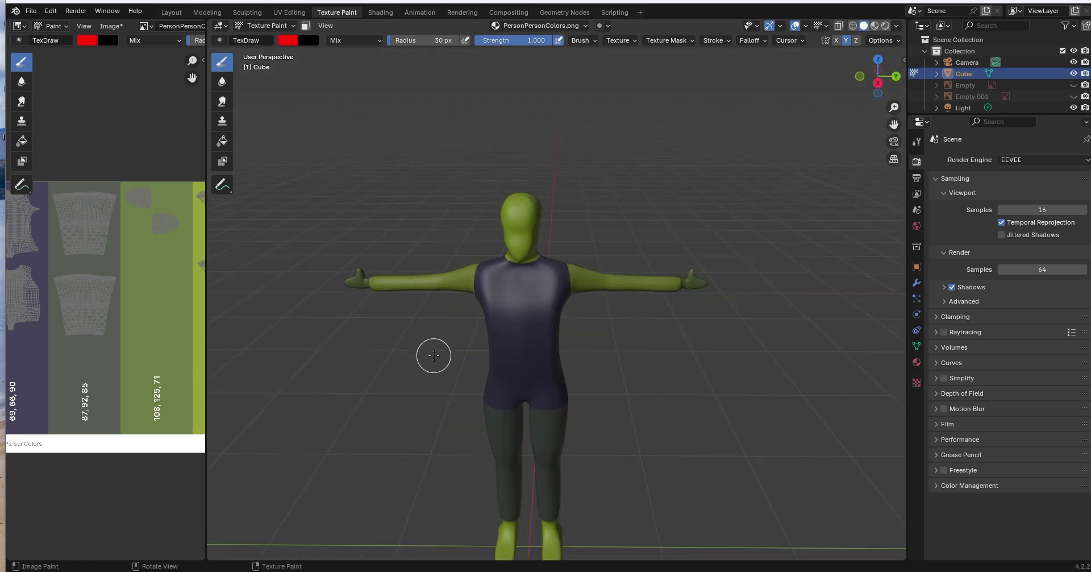
pyautogui.scroll(2, 689, 310)
pyautogui.scroll(2, 689, 309)
pyautogui.scroll(-3, 689, 309)
pyautogui.moveTo(401, 153); pyautogui.dragTo(543, 211, button='middle')
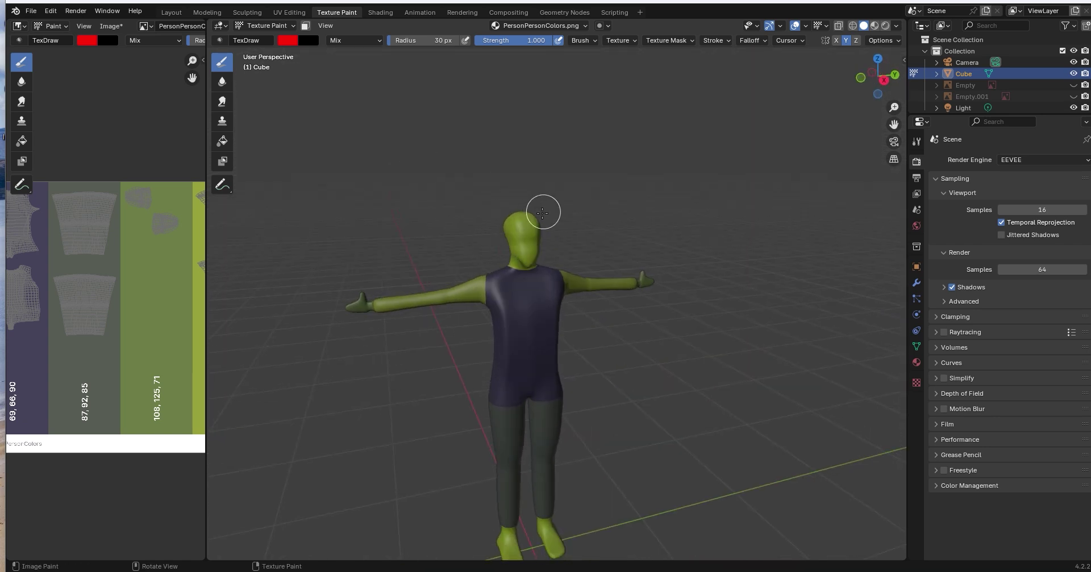
# Step: Put the humanoid into Edit Mode, add a cube to its mesh, and raise the cube along Z above the head
pyautogui.press('Tab')
pyautogui.hotkey('shift', 'a')
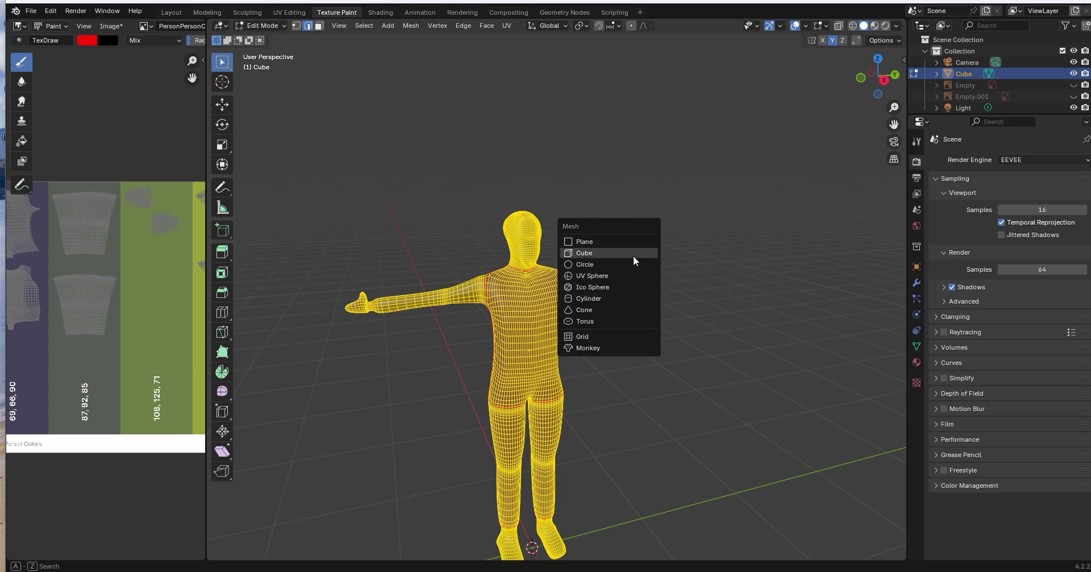
pyautogui.click(633, 254)
pyautogui.press('g')
pyautogui.press('z')
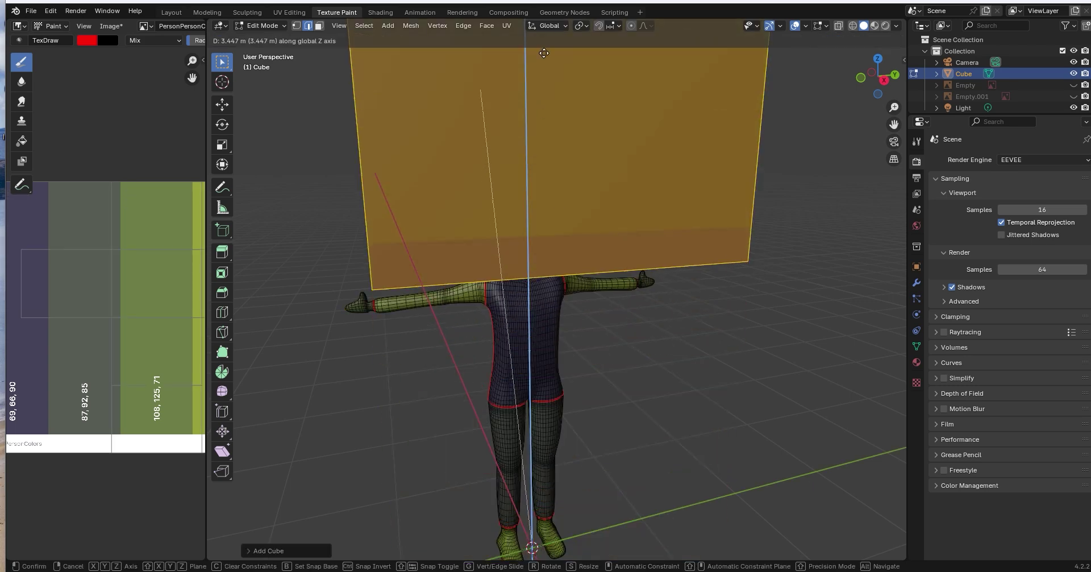
pyautogui.click(544, 568)
# Step: In Right Orthographic view, scale the cube along Z to about 0.07 to form a flat slab and lower it onto the head
pyautogui.moveTo(767, 282); pyautogui.dragTo(865, 73, button='middle')
pyautogui.click(891, 78)
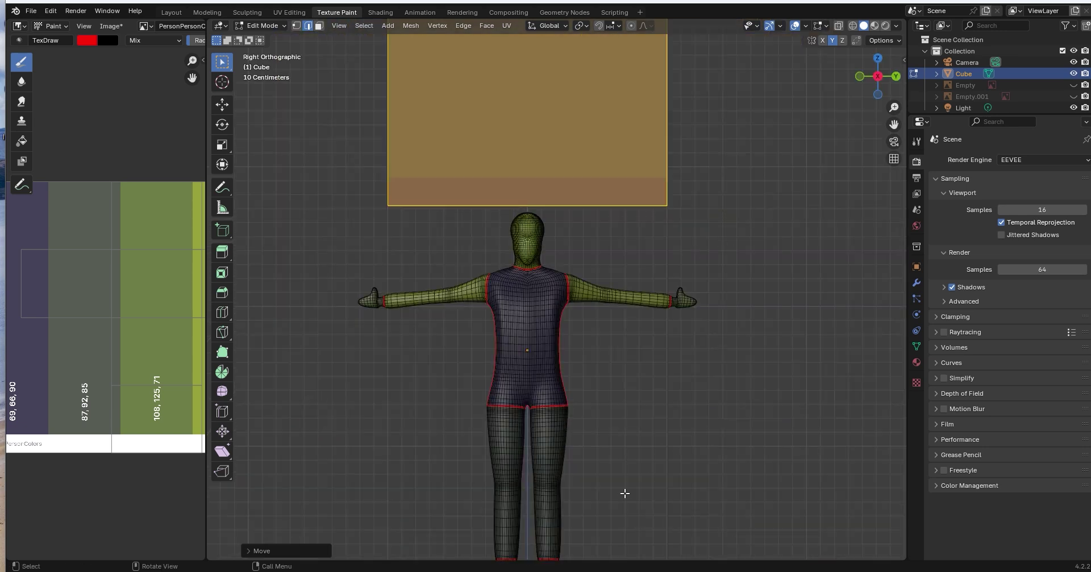
pyautogui.keyDown('shift'); pyautogui.moveTo(576, 375); pyautogui.dragTo(562, 496, button='middle'); pyautogui.keyUp('shift')
pyautogui.press('s')
pyautogui.press('z')
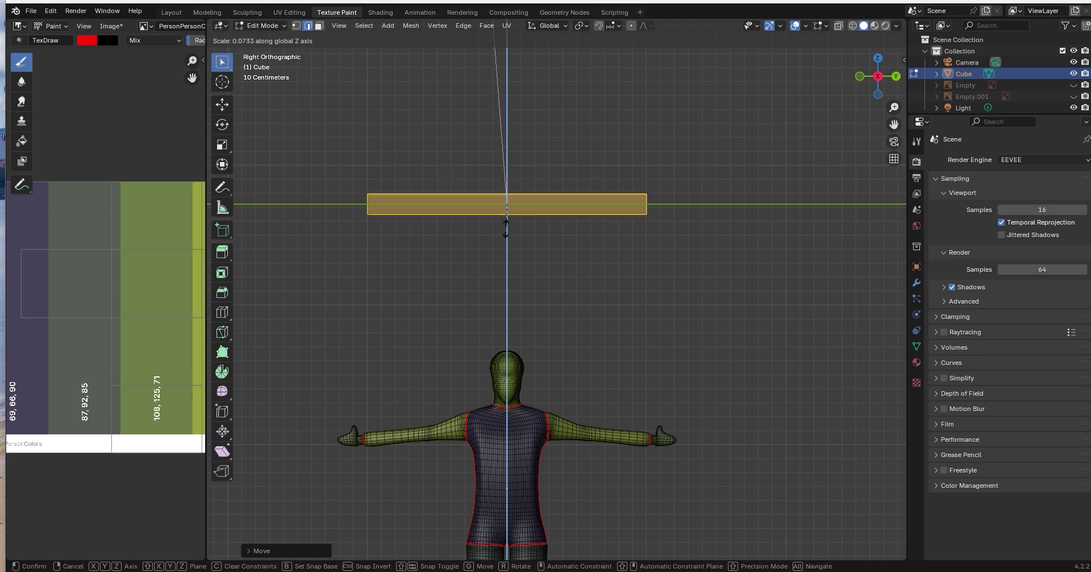
pyautogui.click(508, 232)
pyautogui.press('g')
pyautogui.press('z')
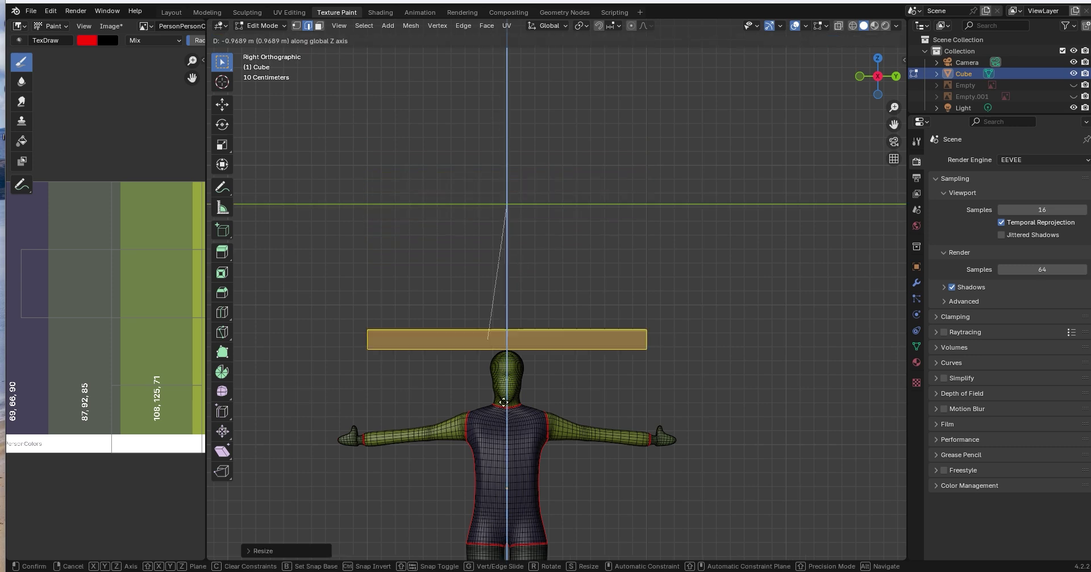
pyautogui.click(505, 414)
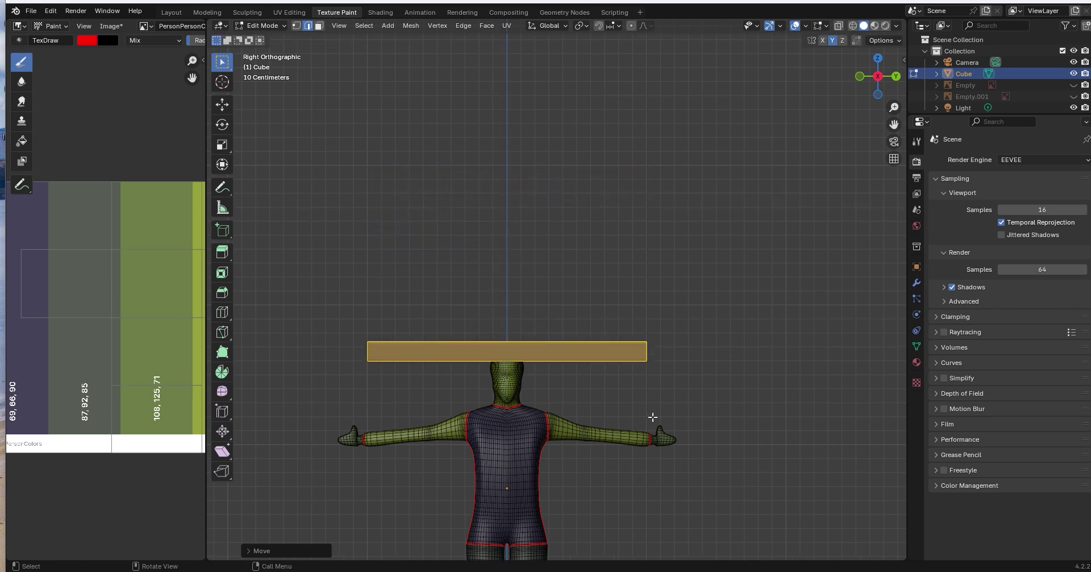
pyautogui.click(294, 25)
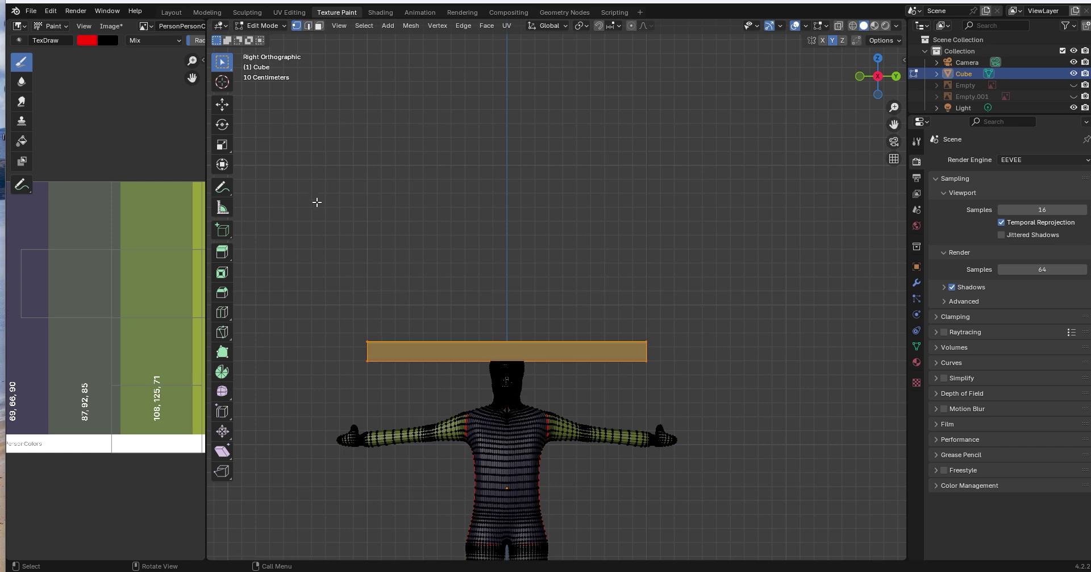
pyautogui.moveTo(307, 230); pyautogui.dragTo(708, 362)
pyautogui.press('s')
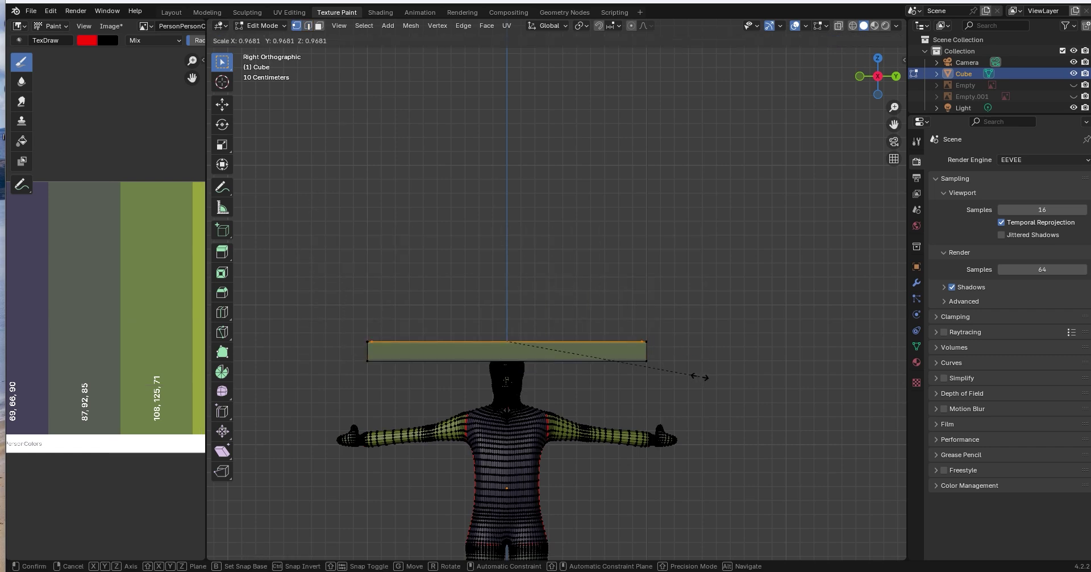
pyautogui.moveTo(650, 435)
pyautogui.mouseDown(button='middle')
pyautogui.moveTo(652, 411)
pyautogui.moveTo(654, 421)
pyautogui.mouseUp(button='middle')
pyautogui.hotkey('ctrl', 'z')
pyautogui.press('a')
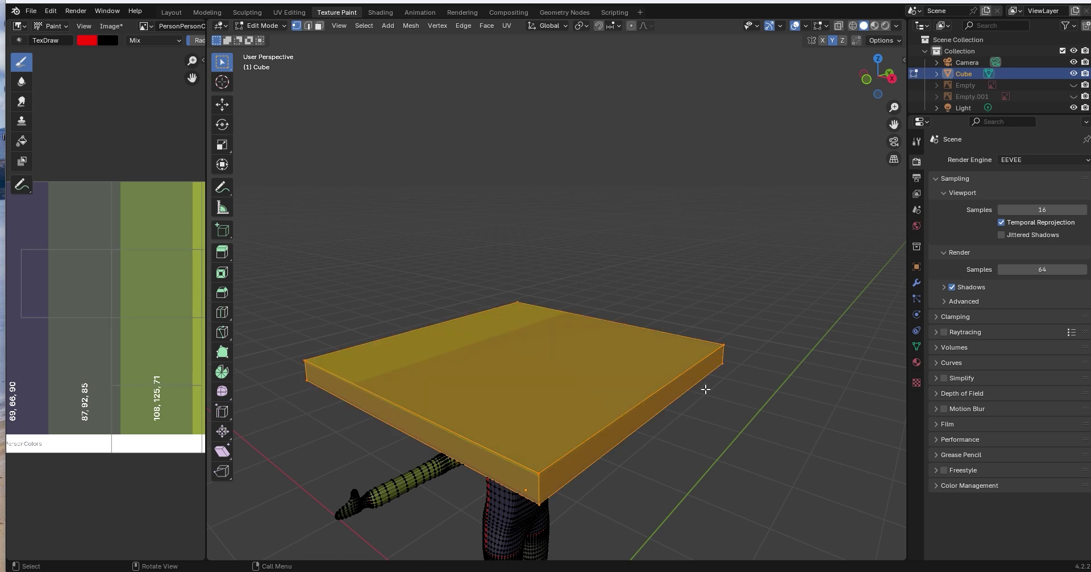
# Step: With X-ray on, extrude the slab's top face inward to about a third of its width, and extrude it upward into a tall hat crown
pyautogui.click(839, 26)
pyautogui.click(890, 76)
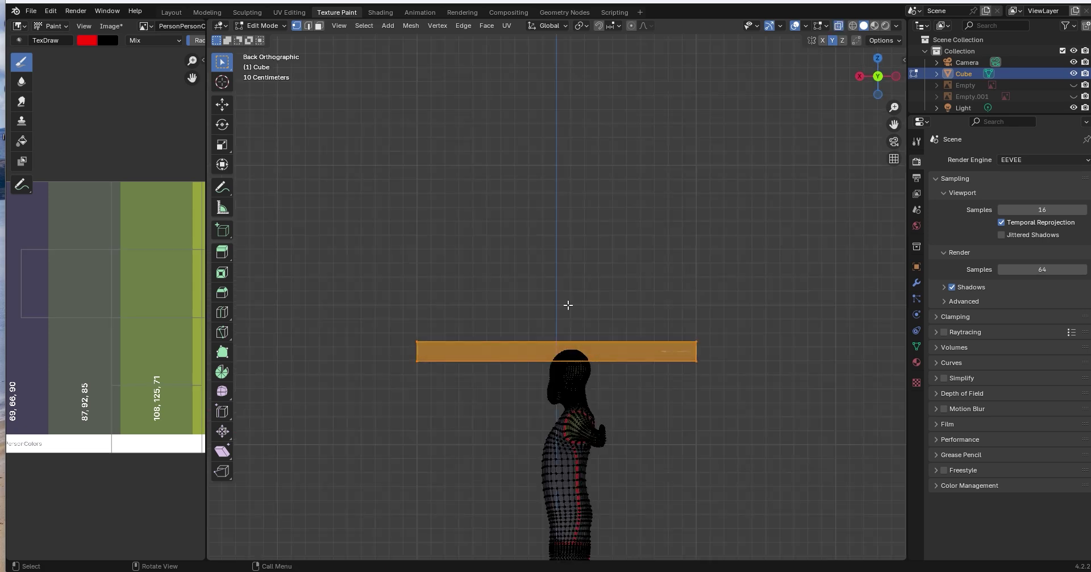
pyautogui.moveTo(368, 292); pyautogui.dragTo(766, 349)
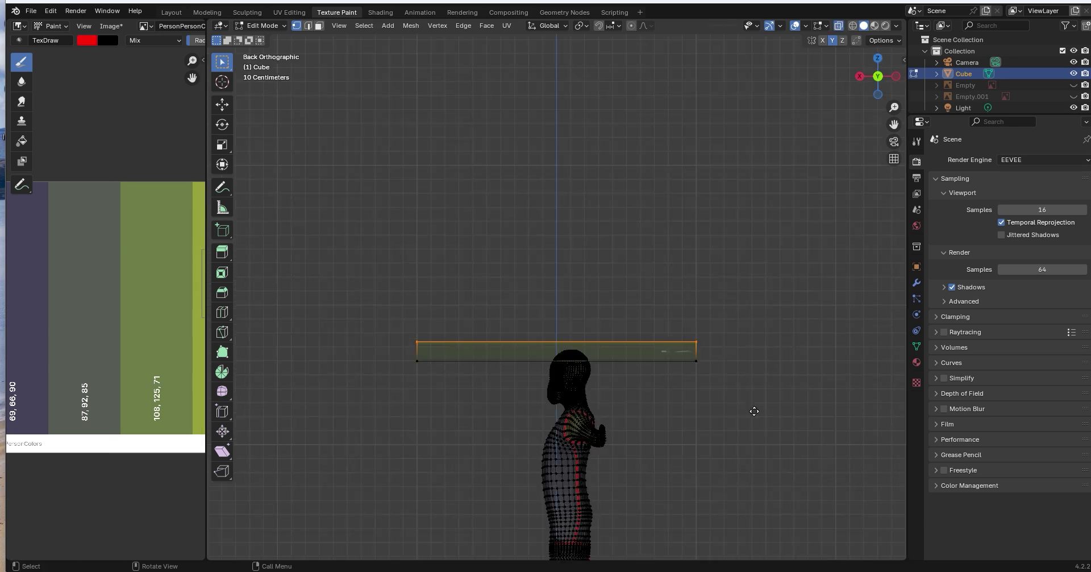
pyautogui.press('e')
pyautogui.press('s')
pyautogui.click(614, 377)
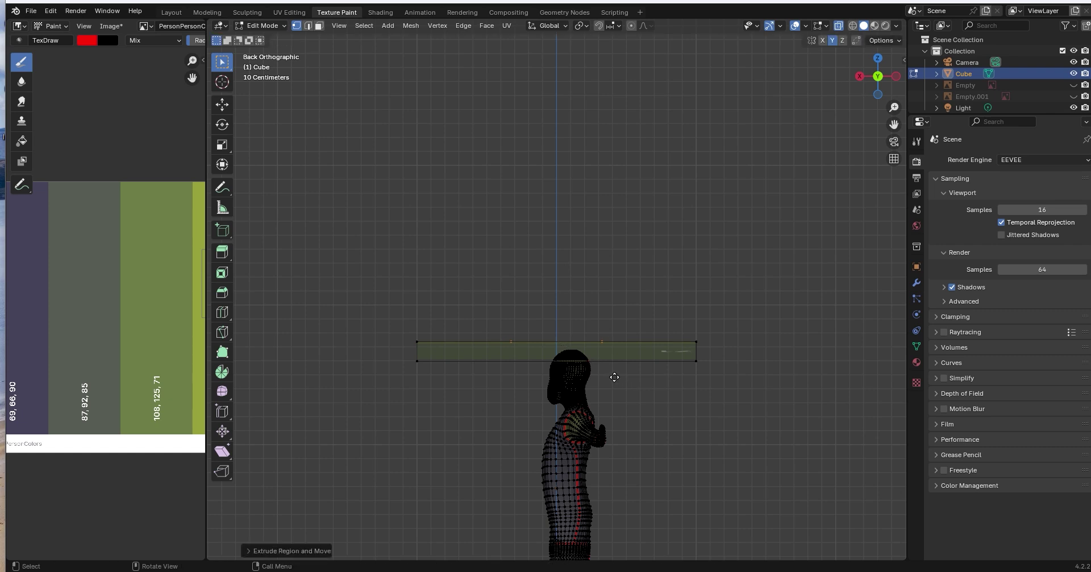
pyautogui.press('e')
pyautogui.click(613, 185)
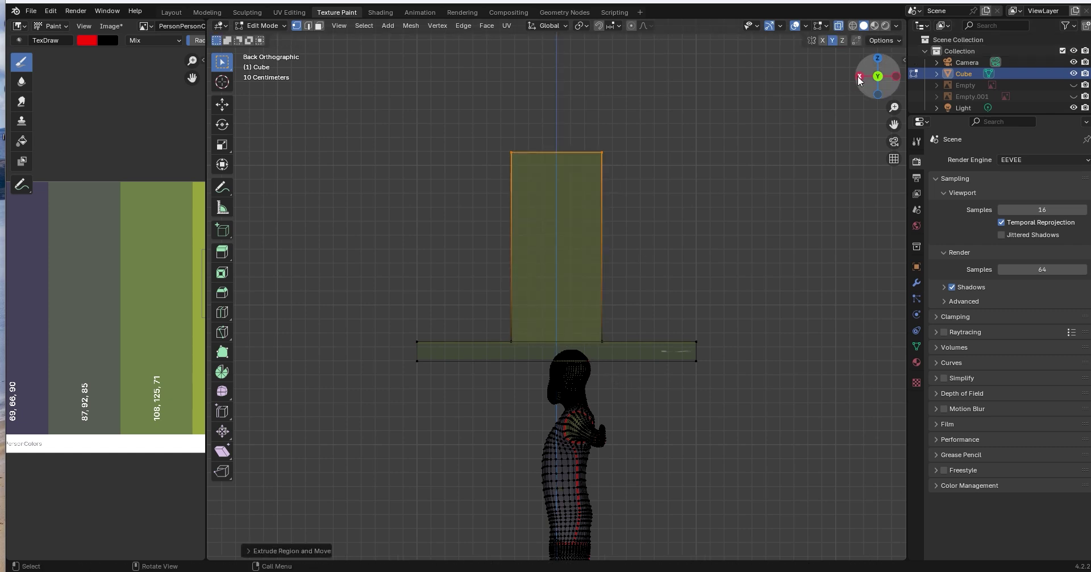
# Step: Check the blocky hat in Texture Paint mode from below, and switch to the Modeling workspace
pyautogui.click(858, 76)
pyautogui.press('Tab')
pyautogui.moveTo(672, 335); pyautogui.dragTo(610, 283, button='middle')
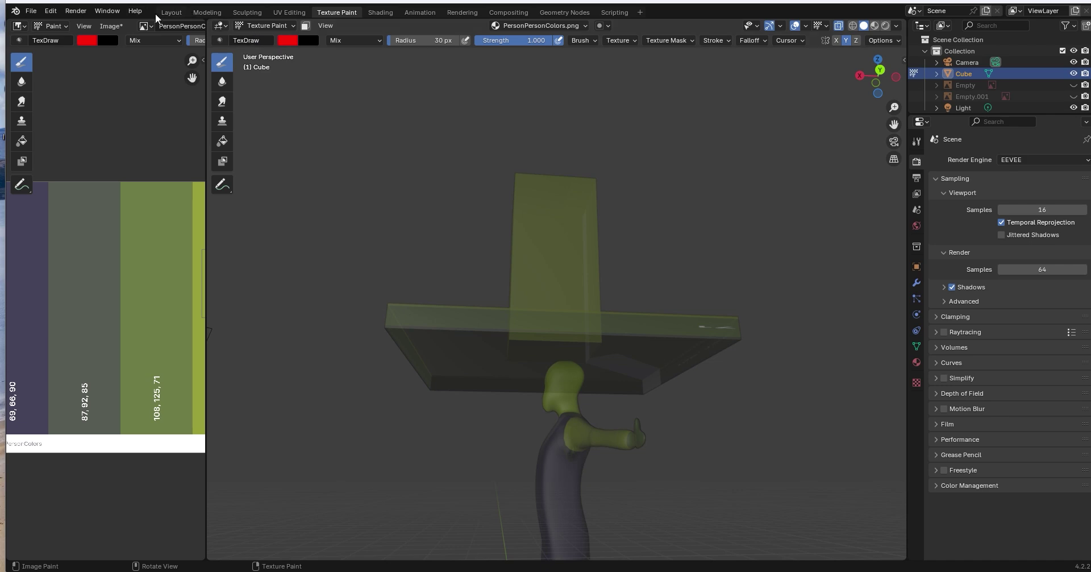
pyautogui.click(215, 13)
pyautogui.moveTo(675, 370); pyautogui.dragTo(487, 323, button='middle')
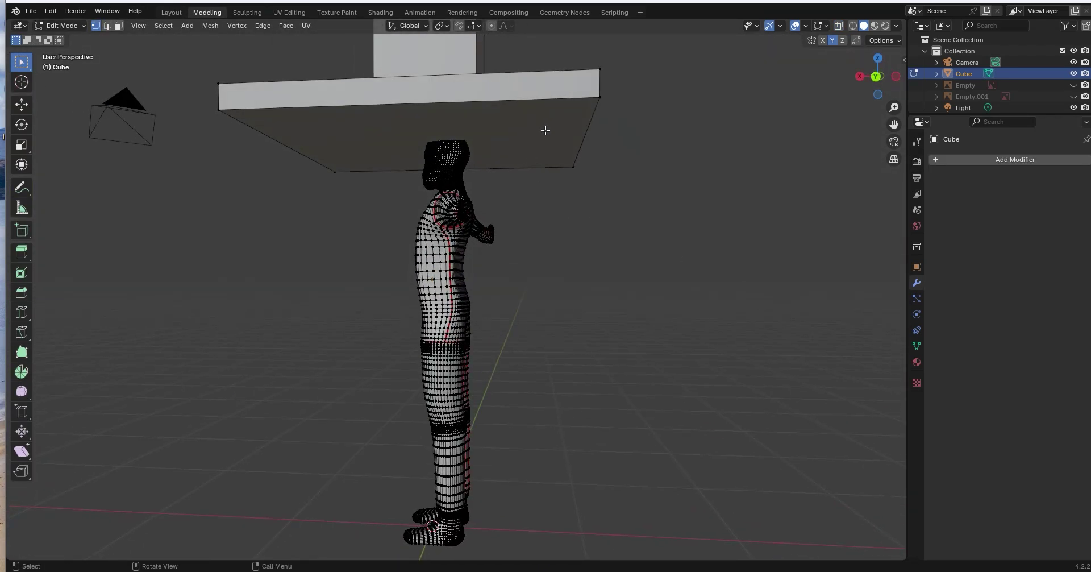
# Step: Undo the whole hat, including its extrusions, the flattened slab and the added cube, leaving only the humanoid mesh
pyautogui.hotkey('ctrl', 'z')
pyautogui.hotkey('ctrl', 'z')
pyautogui.hotkey('ctrl', 'z')
pyautogui.hotkey('ctrl', 'z')
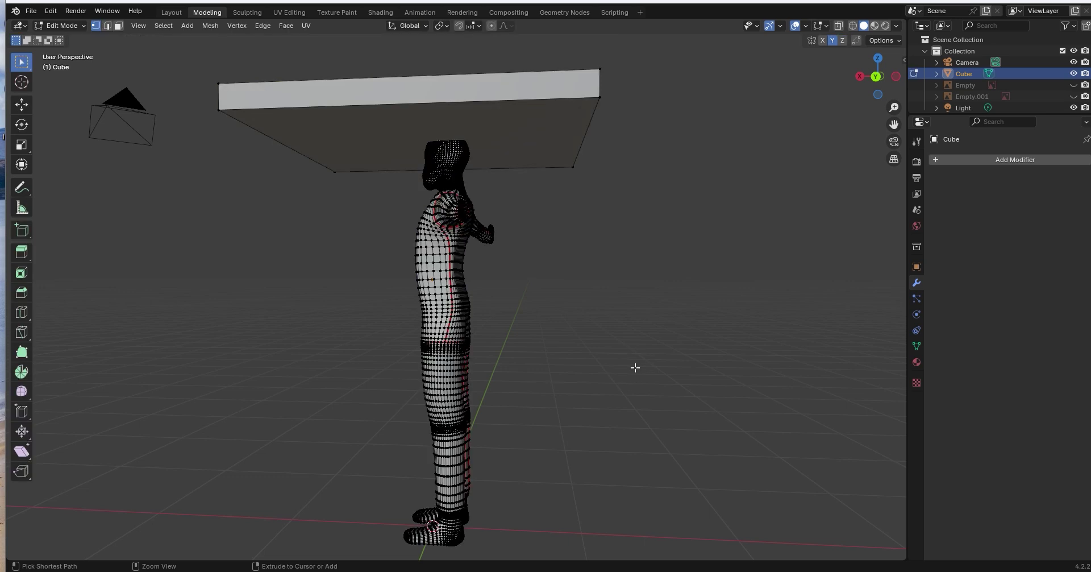
pyautogui.hotkey('ctrl', 'z')
pyautogui.hotkey('ctrl', 'z')
pyautogui.hotkey('ctrl', 'z')
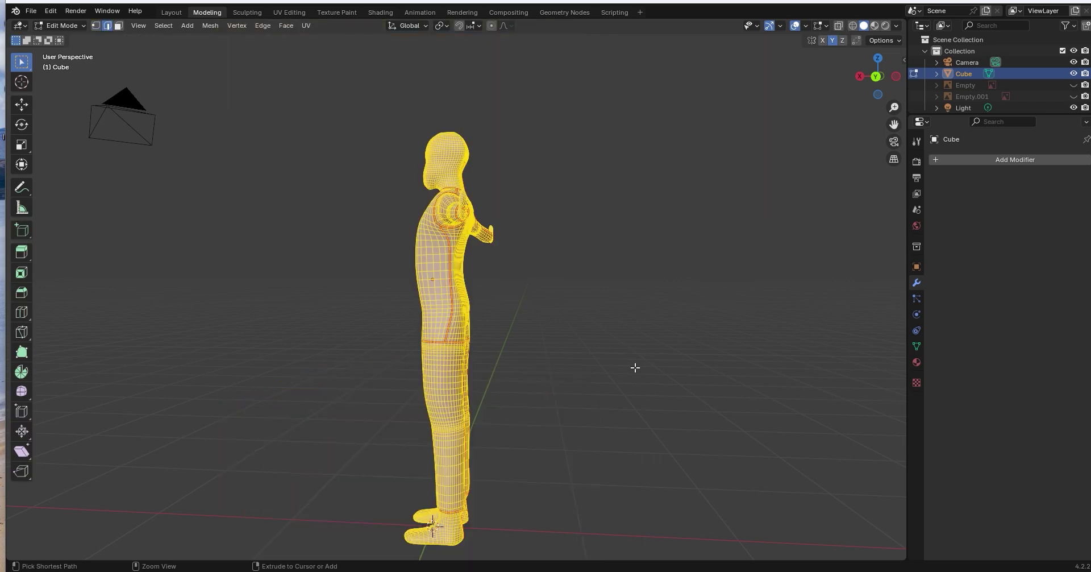
# Step: View the humanoid in Right Orthographic view and return it to Texture Paint mode
pyautogui.moveTo(634, 368); pyautogui.dragTo(659, 200, button='middle')
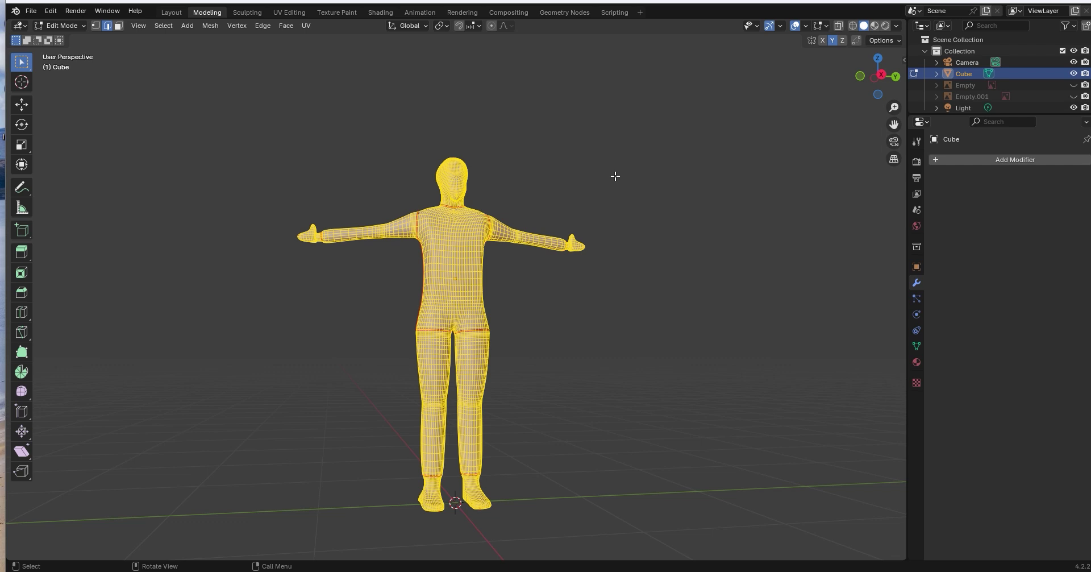
pyautogui.click(881, 75)
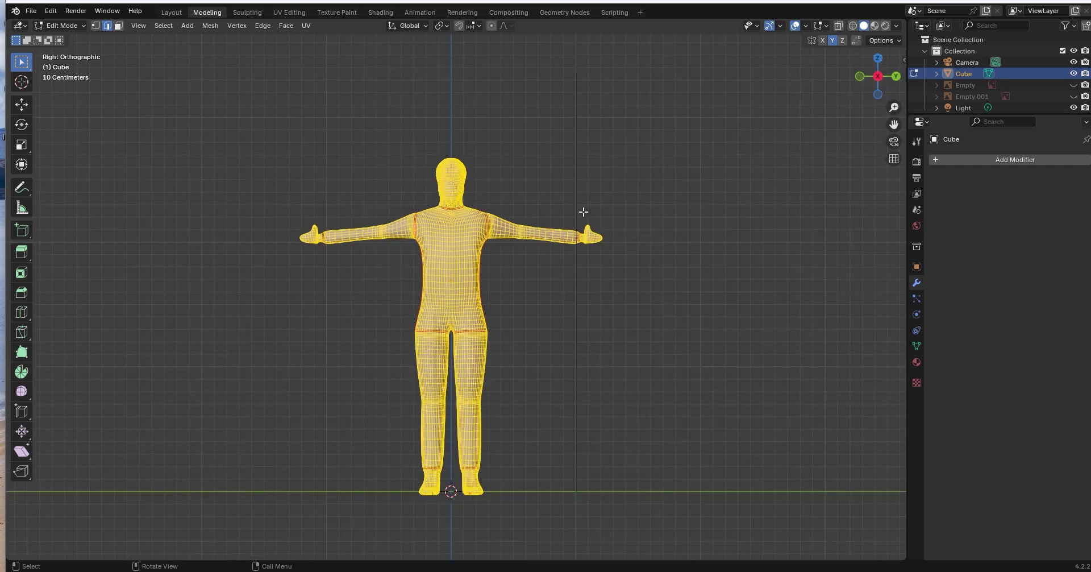
pyautogui.press('Tab')
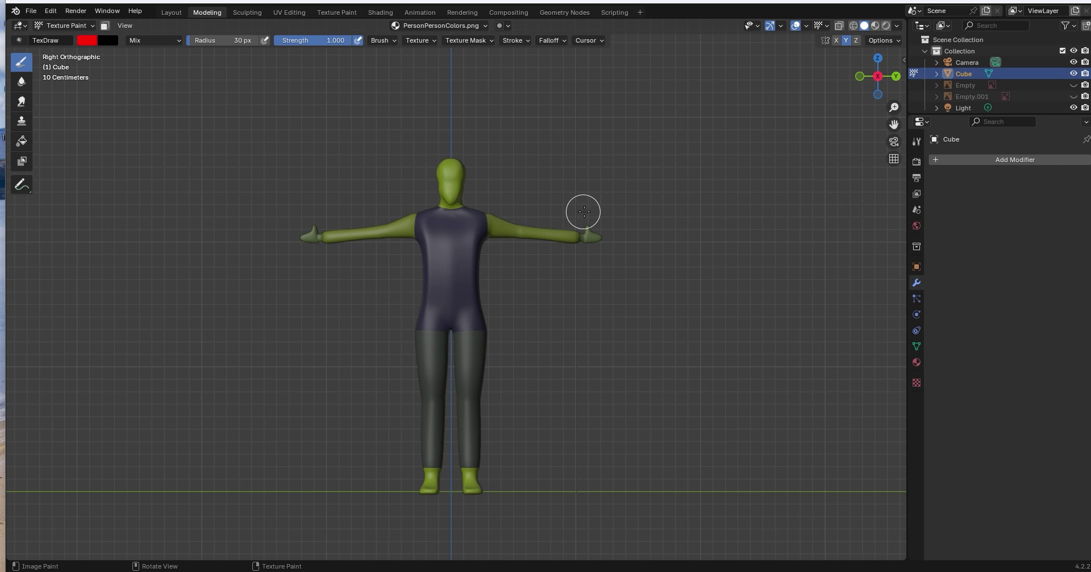